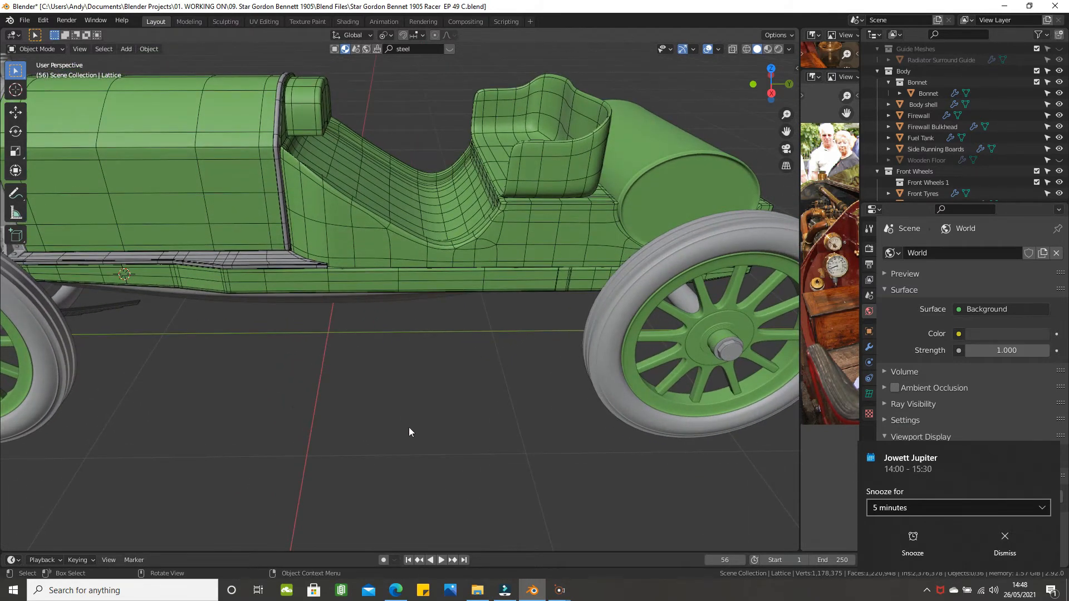
pyautogui.moveTo(559, 589)
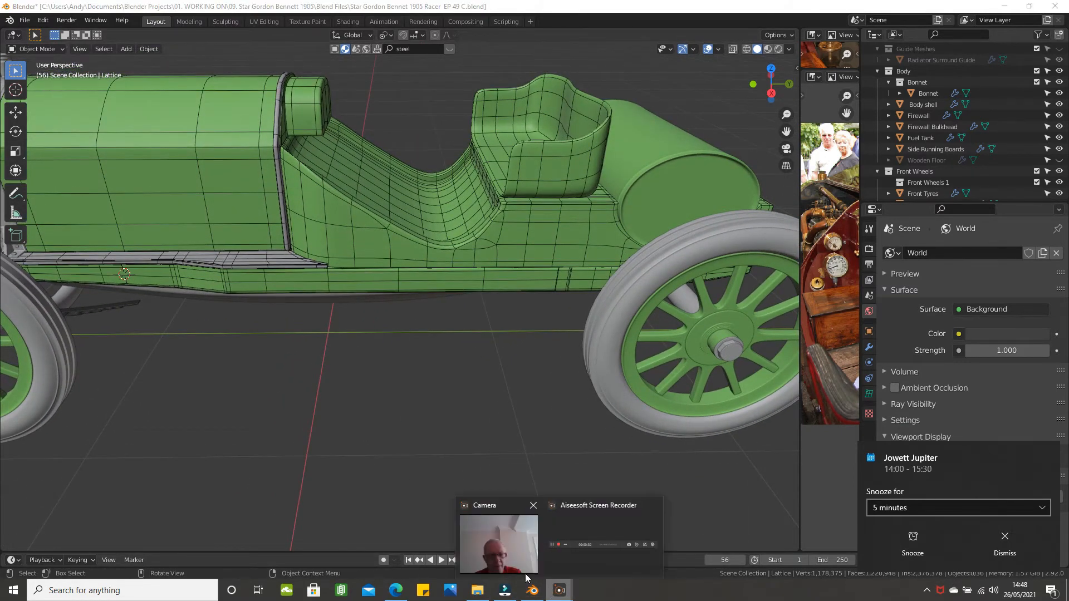
pyautogui.click(512, 553)
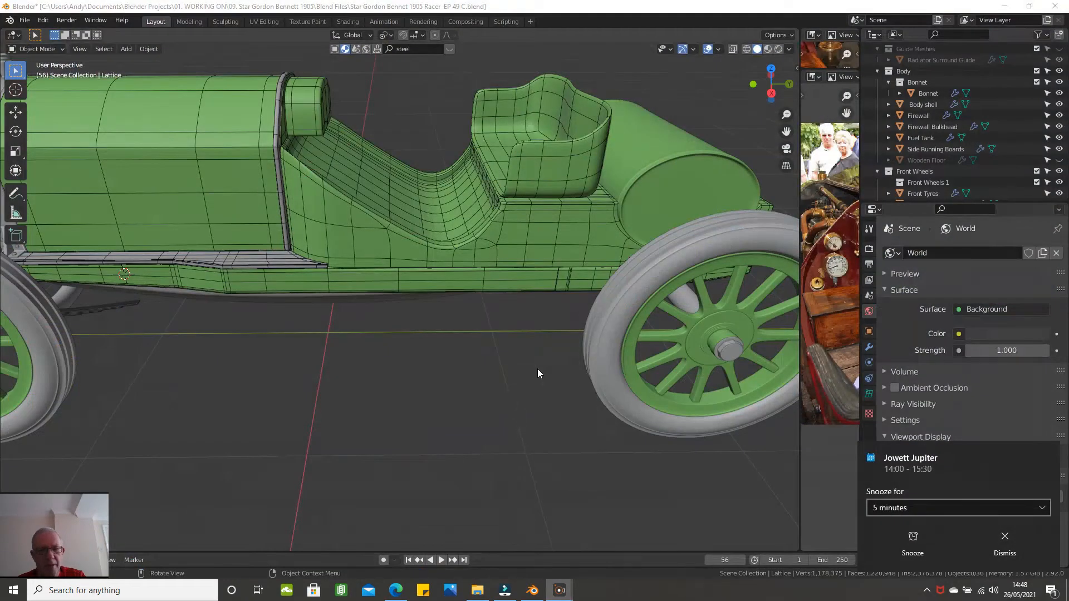
pyautogui.click(483, 395)
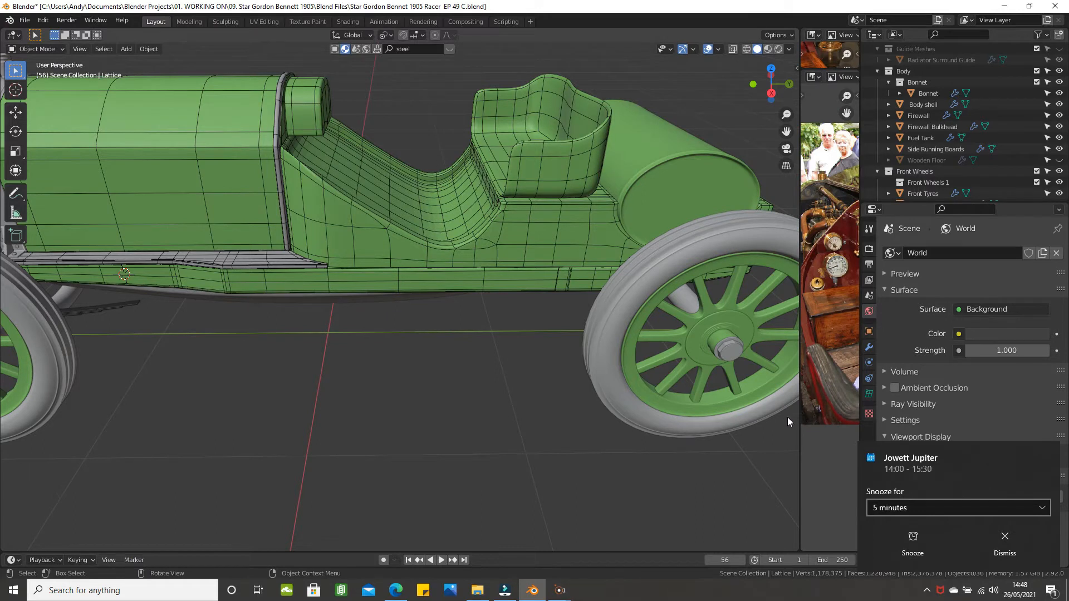
# - Examine the cockpit's wooden floor, footwell and bulkhead in the SGBInt1.jpg reference photo
pyautogui.moveTo(801, 418); pyautogui.dragTo(332, 409)
pyautogui.scroll(-2, 652, 325)
pyautogui.moveTo(685, 326); pyautogui.dragTo(621, 361, button='middle')
pyautogui.scroll(5, 590, 334)
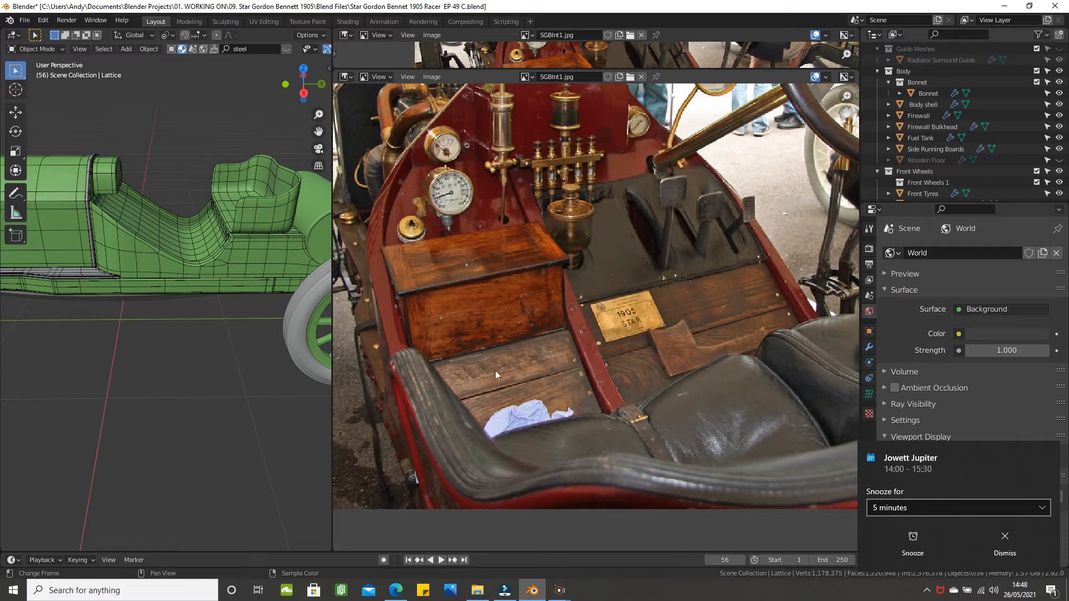
pyautogui.scroll(-3, 468, 381)
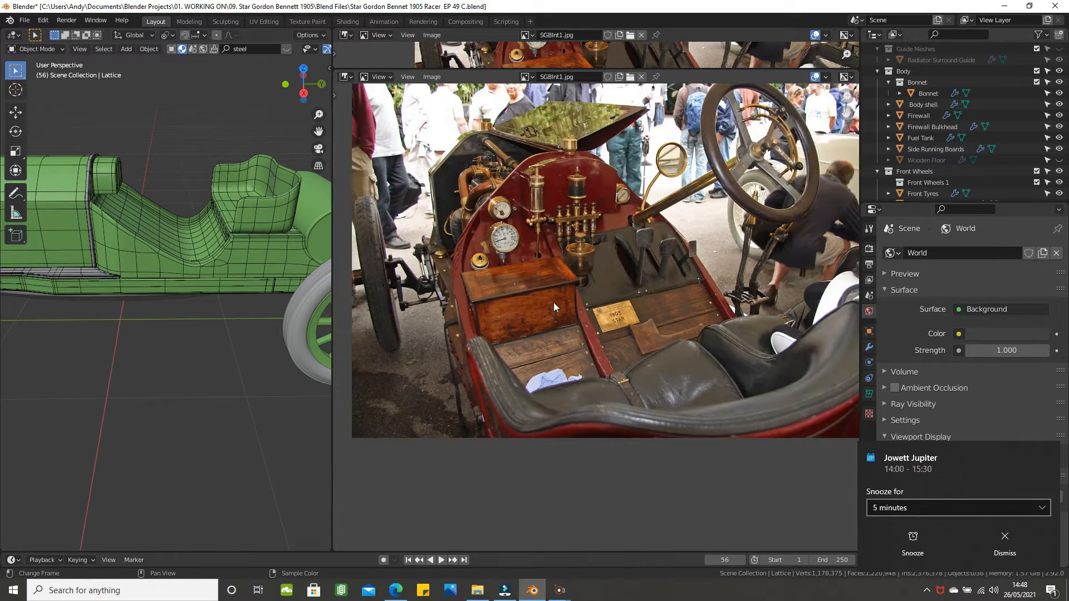
pyautogui.scroll(1, 598, 350)
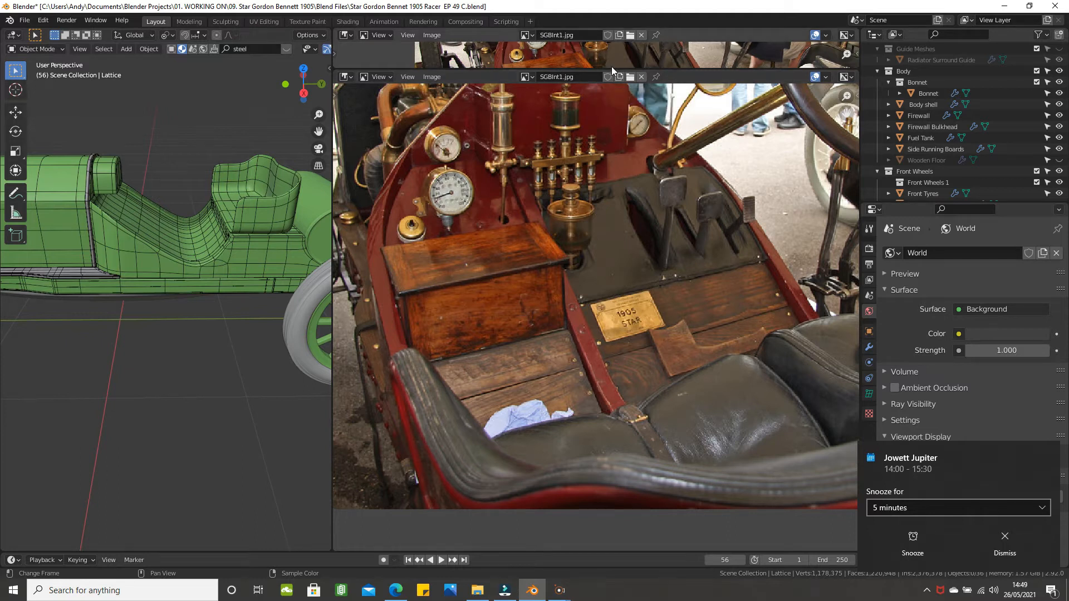
pyautogui.moveTo(611, 70); pyautogui.dragTo(594, 230)
pyautogui.scroll(1, 577, 282)
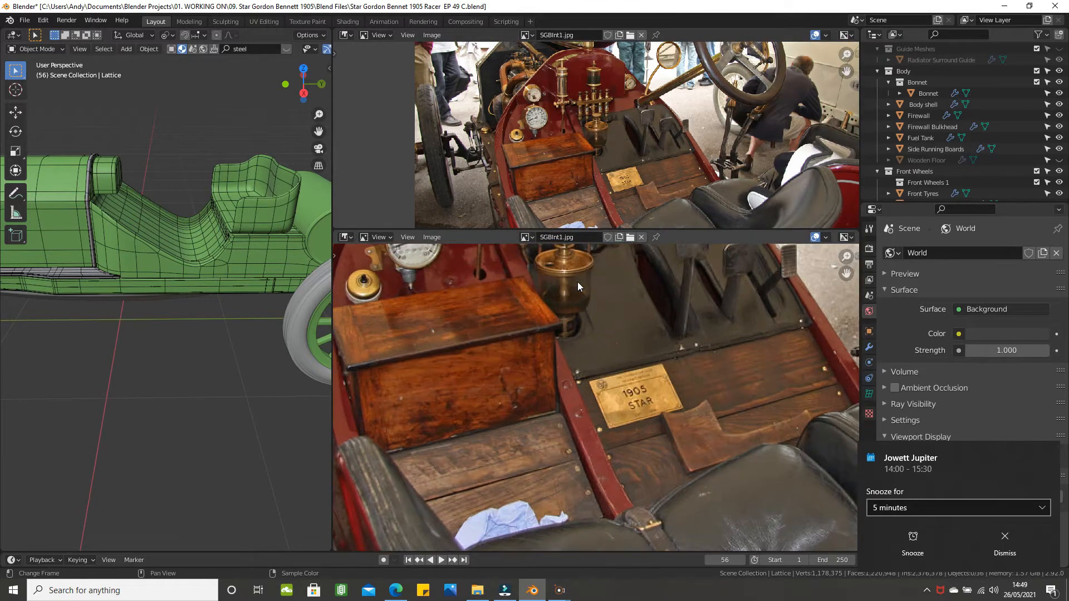
pyautogui.moveTo(334, 361); pyautogui.dragTo(841, 365)
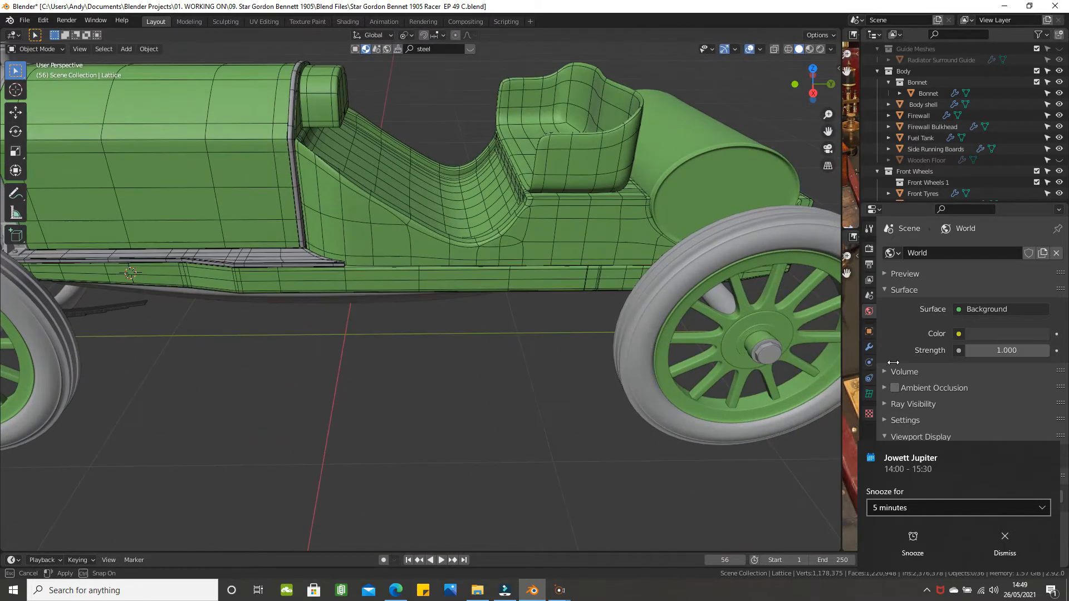
# - Isolate the body shell by hiding every other object of the car
pyautogui.moveTo(556, 351); pyautogui.dragTo(532, 357, button='middle')
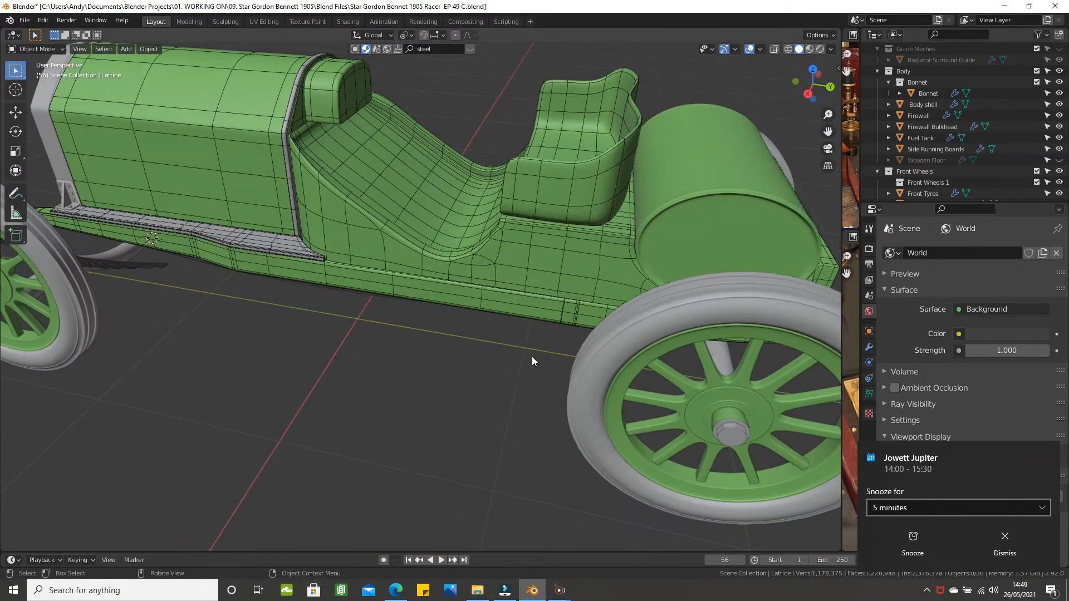
pyautogui.click(363, 218)
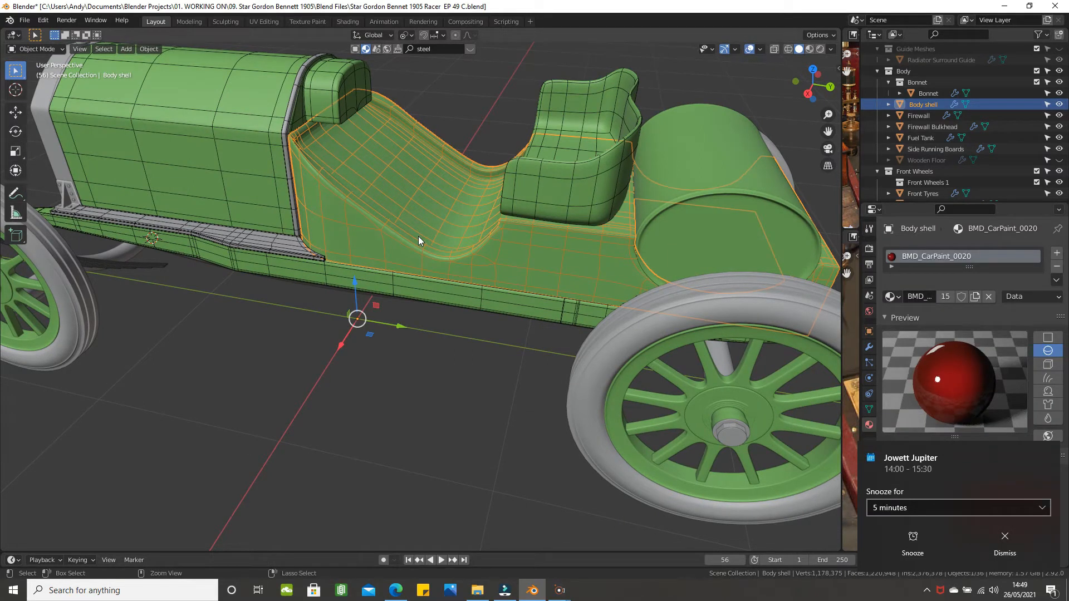
pyautogui.hotkey('ctrl', 'i')
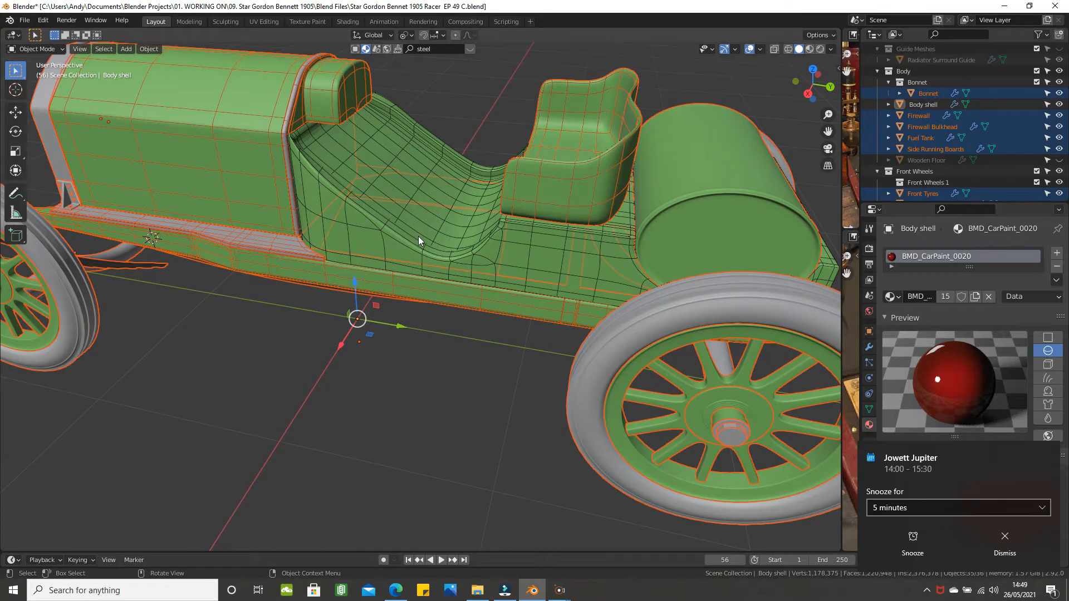
pyautogui.press('h')
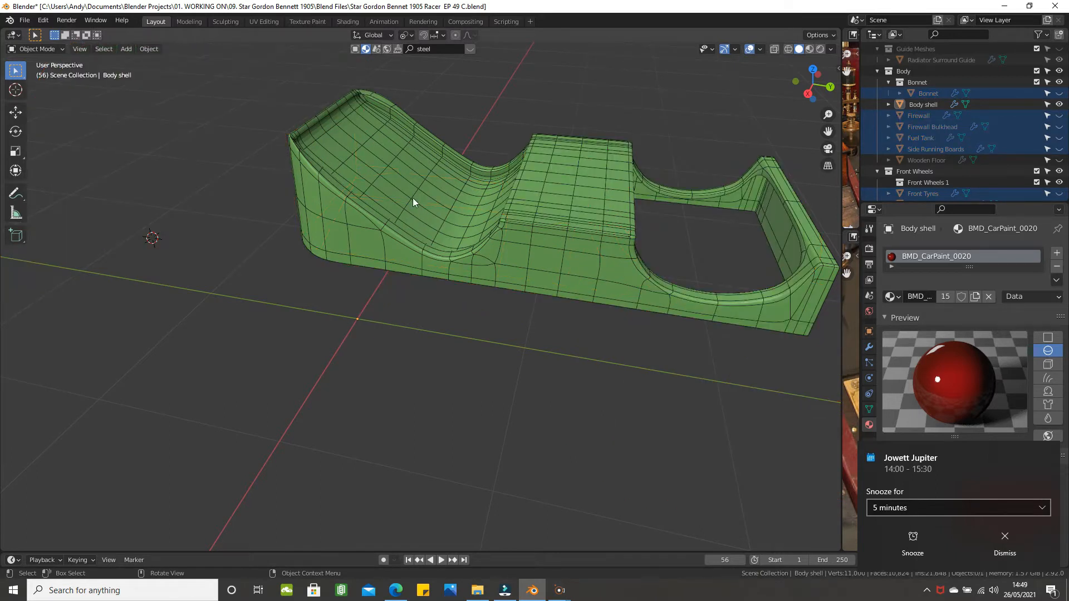
# - Put the body shell into Edit Mode and turn off the viewport display of its Subdivision and Mirror modifiers
pyautogui.scroll(2, 409, 195)
pyautogui.moveTo(396, 193); pyautogui.dragTo(380, 188, button='middle')
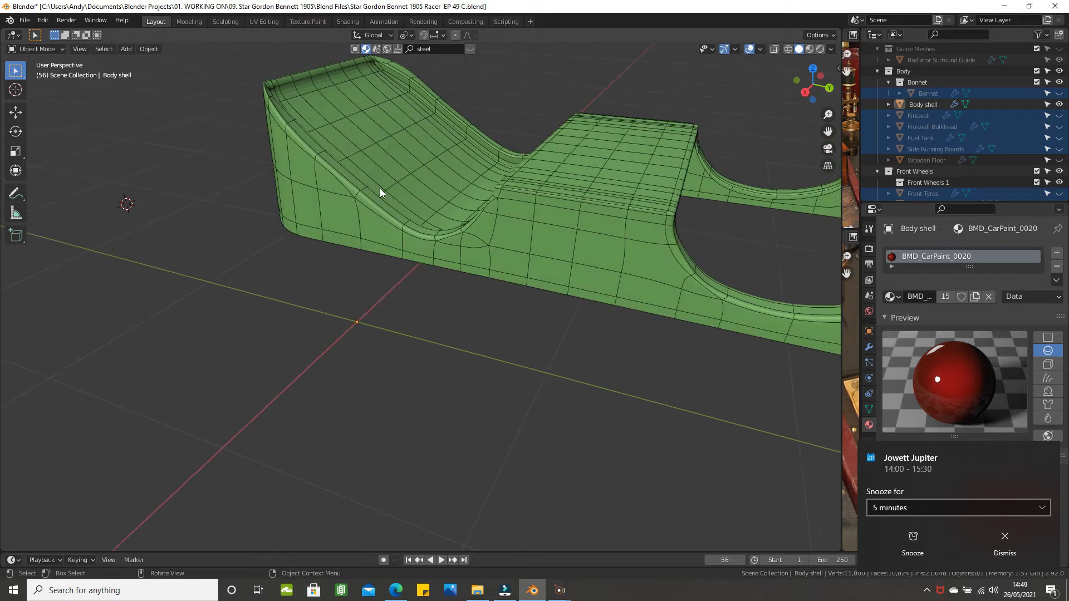
pyautogui.click(368, 131)
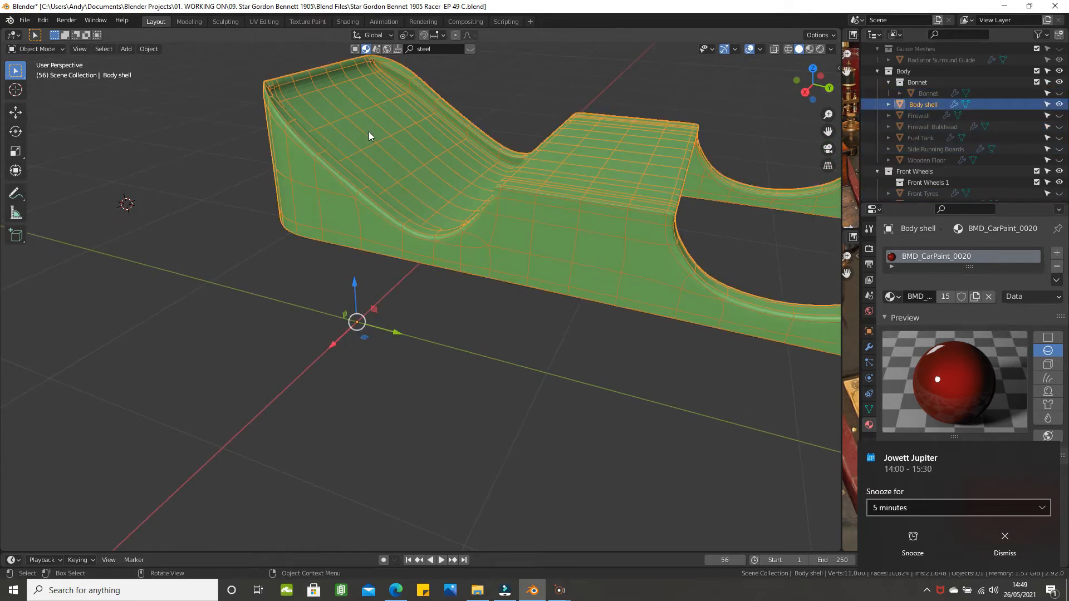
pyautogui.press('Tab')
pyautogui.moveTo(369, 131); pyautogui.dragTo(407, 97, button='middle')
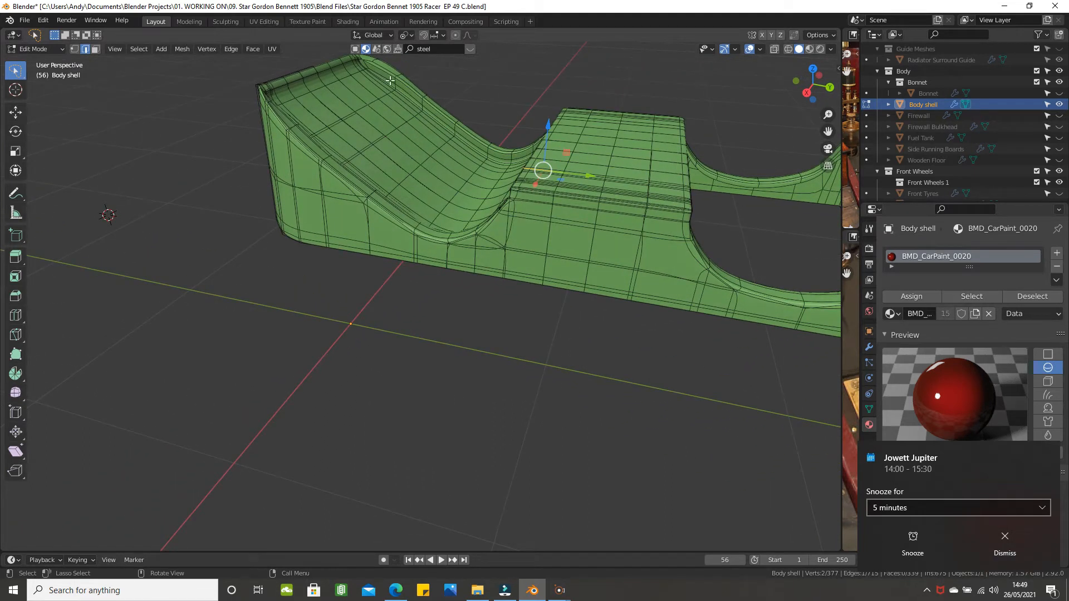
pyautogui.moveTo(348, 89); pyautogui.dragTo(303, 180, button='middle')
pyautogui.scroll(-2, 340, 103)
pyautogui.scroll(4, 344, 198)
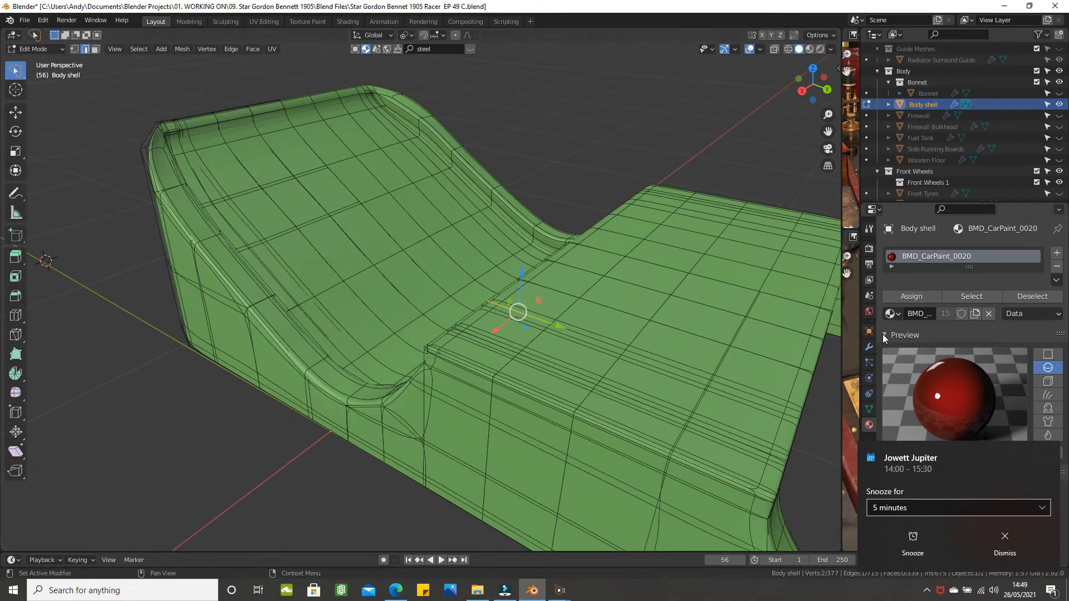
pyautogui.click(870, 347)
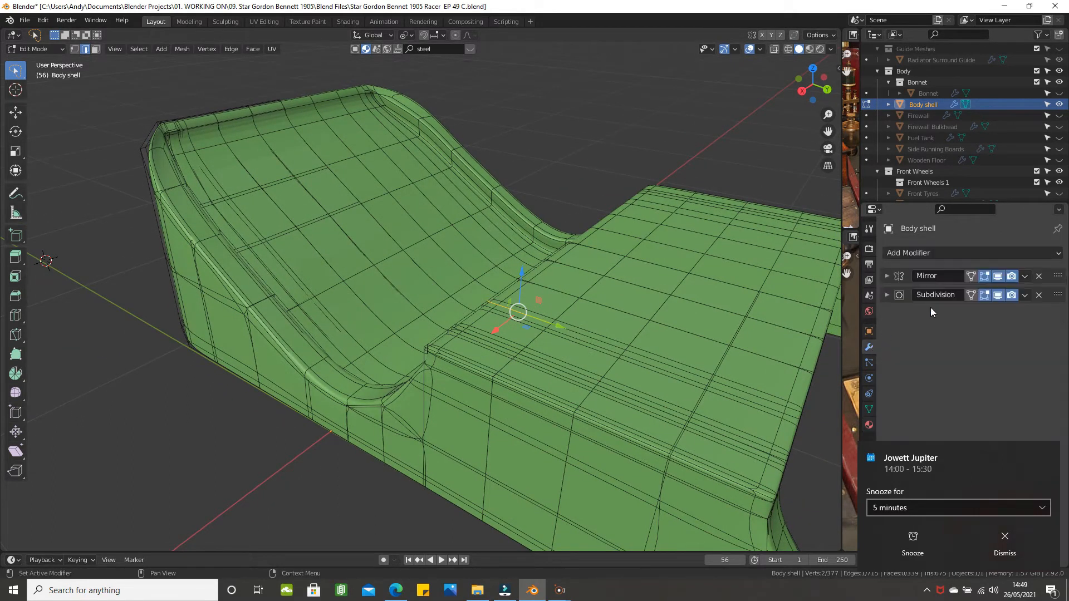
pyautogui.click(998, 294)
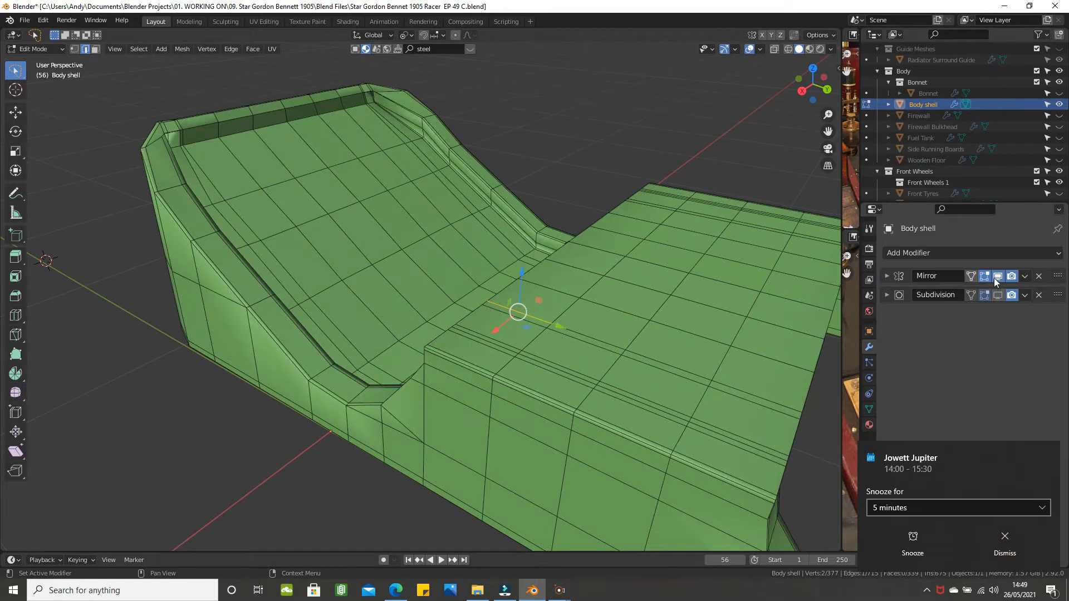
pyautogui.click(998, 276)
# - In face select mode, select the filled region of curved cockpit floor faces from the front corner to the seat base
pyautogui.moveTo(387, 191); pyautogui.dragTo(309, 160, button='middle')
pyautogui.moveTo(230, 129); pyautogui.dragTo(249, 129, button='middle')
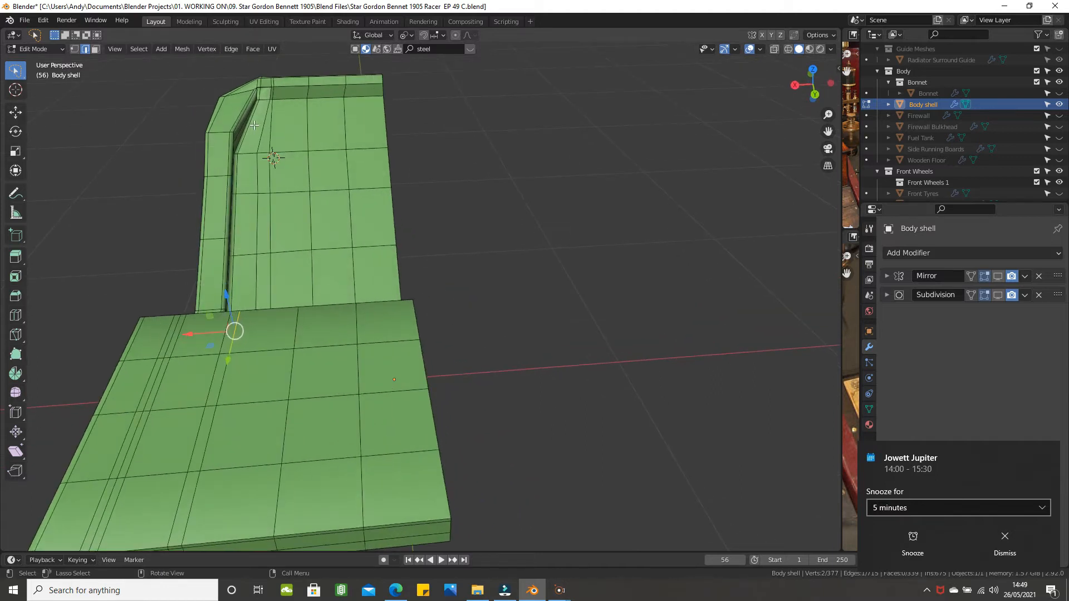
pyautogui.click(95, 49)
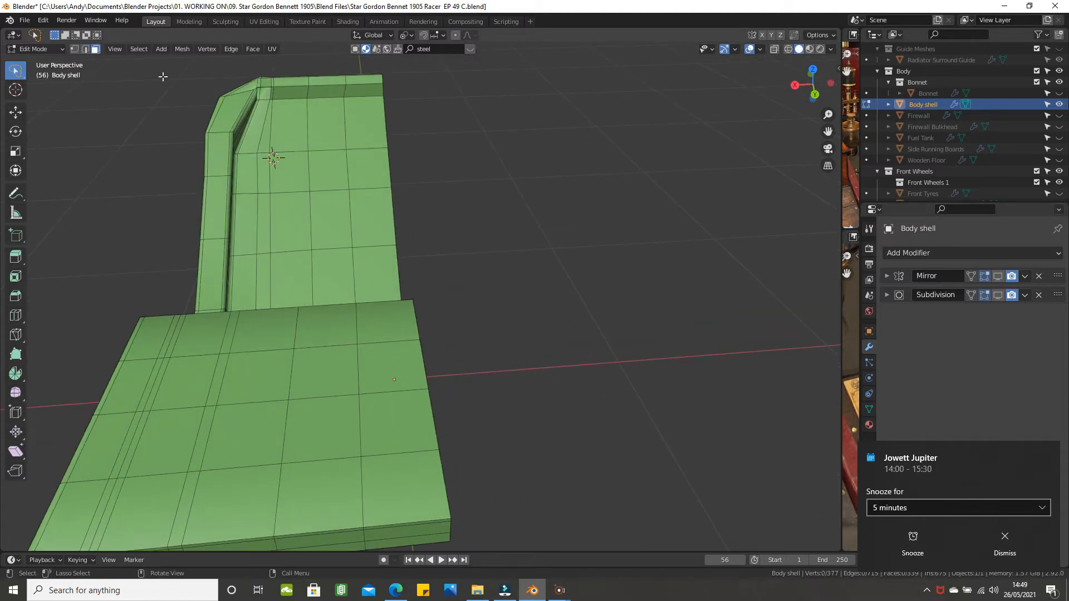
pyautogui.click(247, 127)
pyautogui.moveTo(248, 127); pyautogui.dragTo(447, 144, button='middle')
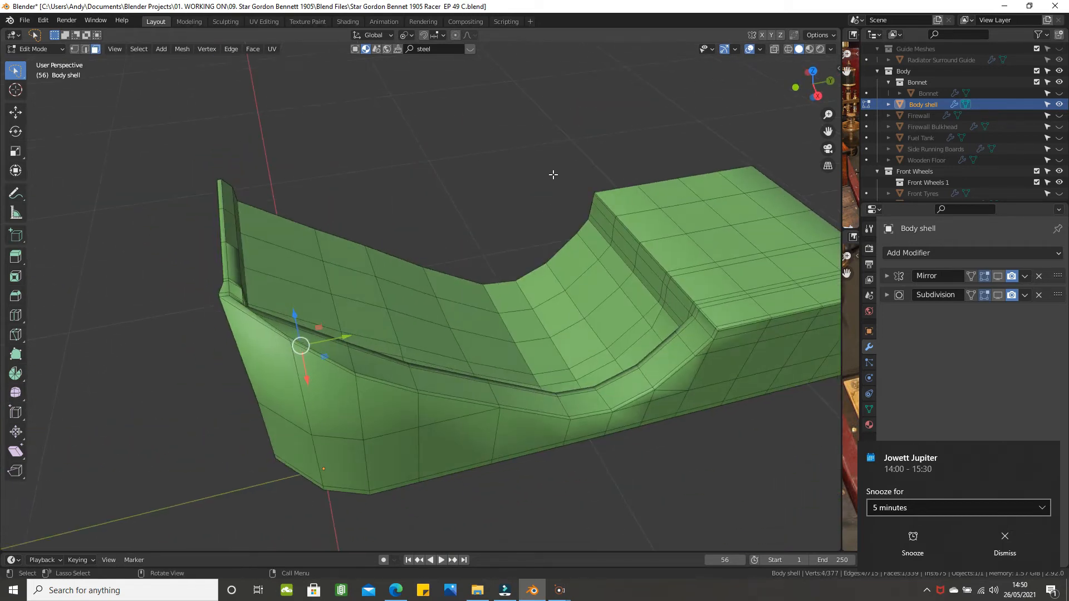
pyautogui.keyDown('ctrl'); pyautogui.keyDown('shift'); pyautogui.click(587, 236); pyautogui.keyUp('shift'); pyautogui.keyUp('ctrl')
pyautogui.moveTo(587, 237); pyautogui.dragTo(473, 206, button='middle')
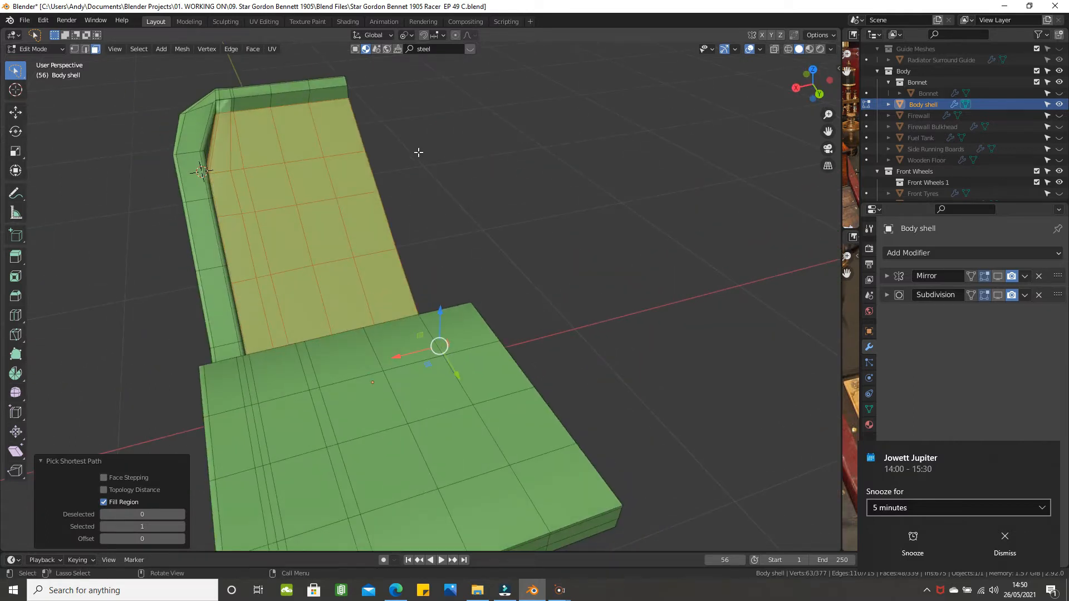
pyautogui.moveTo(325, 172); pyautogui.dragTo(401, 167, button='middle')
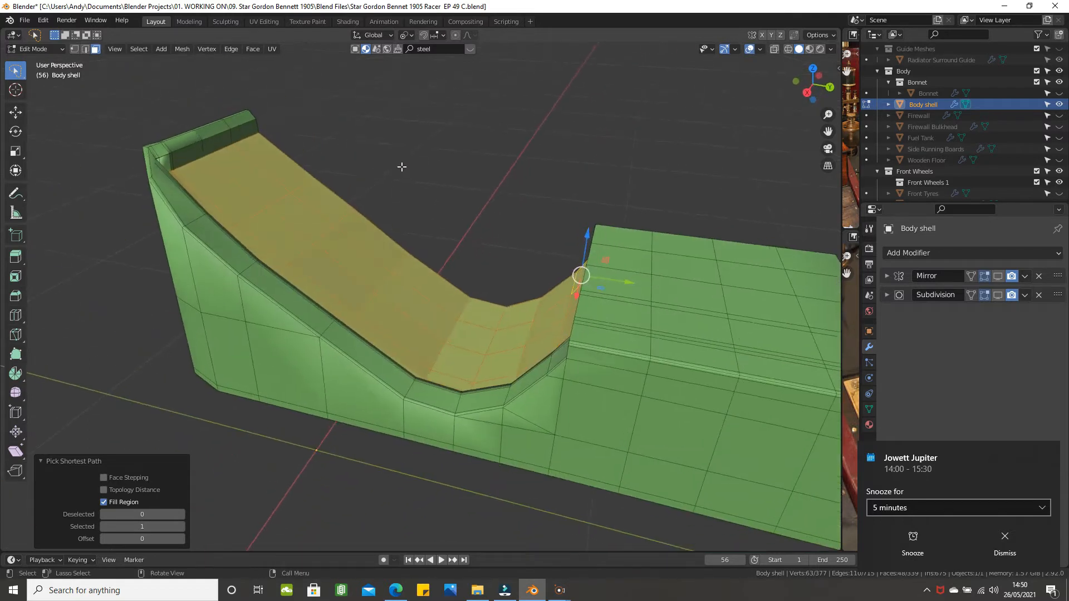
pyautogui.click(379, 35)
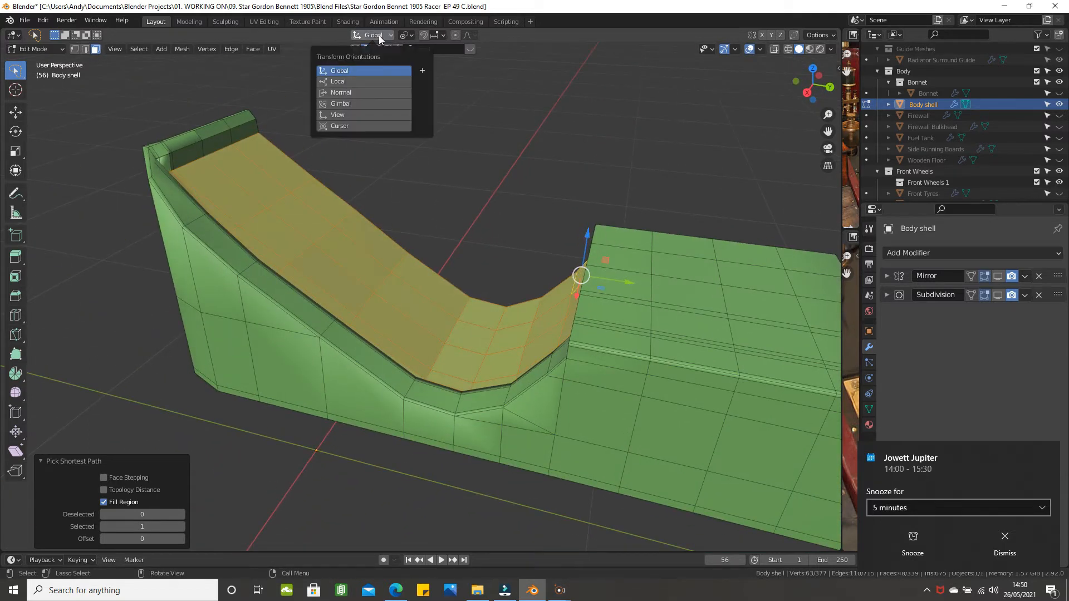
pyautogui.click(359, 92)
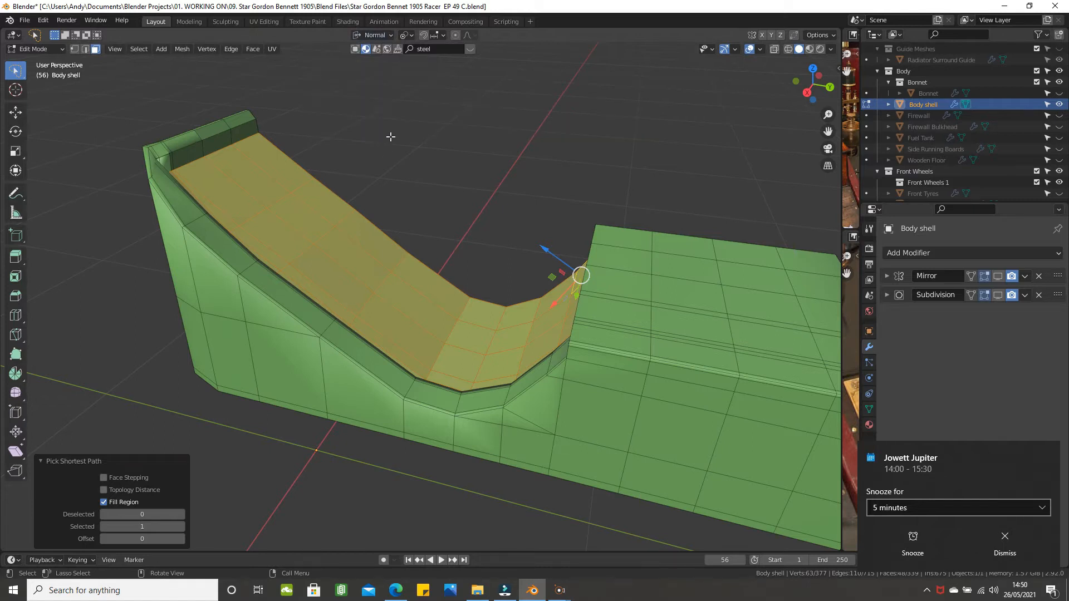
pyautogui.moveTo(392, 137); pyautogui.dragTo(413, 143, button='middle')
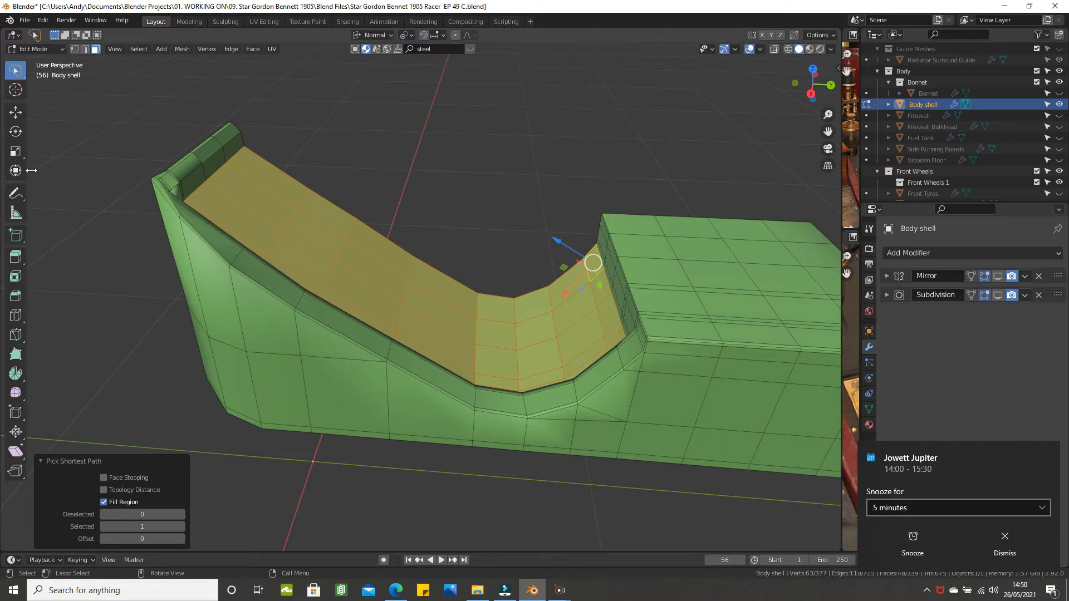
pyautogui.click(16, 257)
pyautogui.moveTo(249, 162); pyautogui.dragTo(237, 143, button='middle')
pyautogui.moveTo(356, 217); pyautogui.dragTo(245, 195, button='middle')
pyautogui.scroll(3, 261, 188)
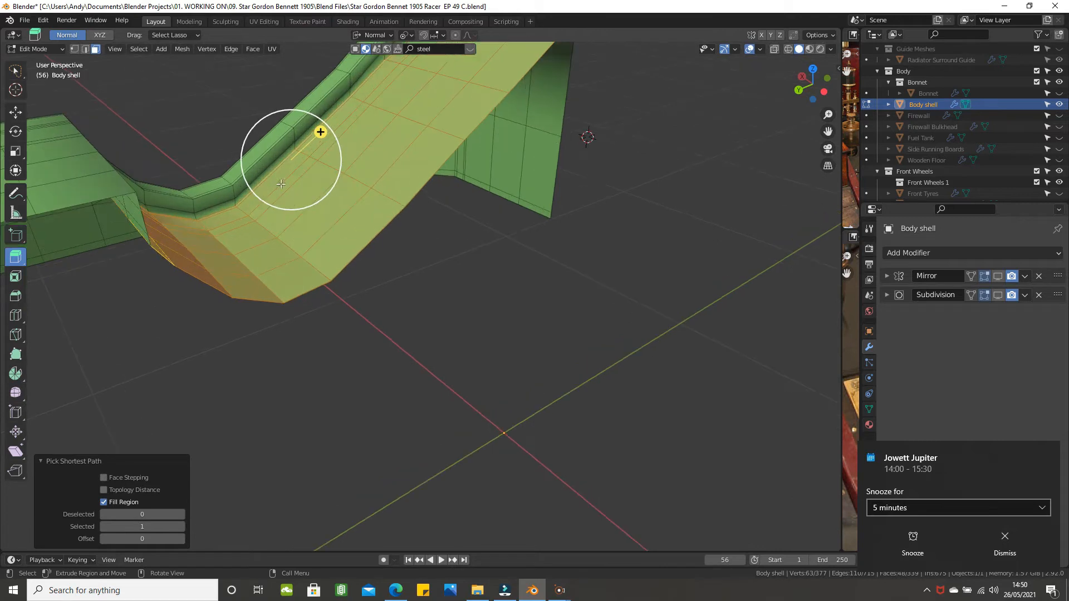
pyautogui.moveTo(284, 167); pyautogui.dragTo(453, 208, button='middle')
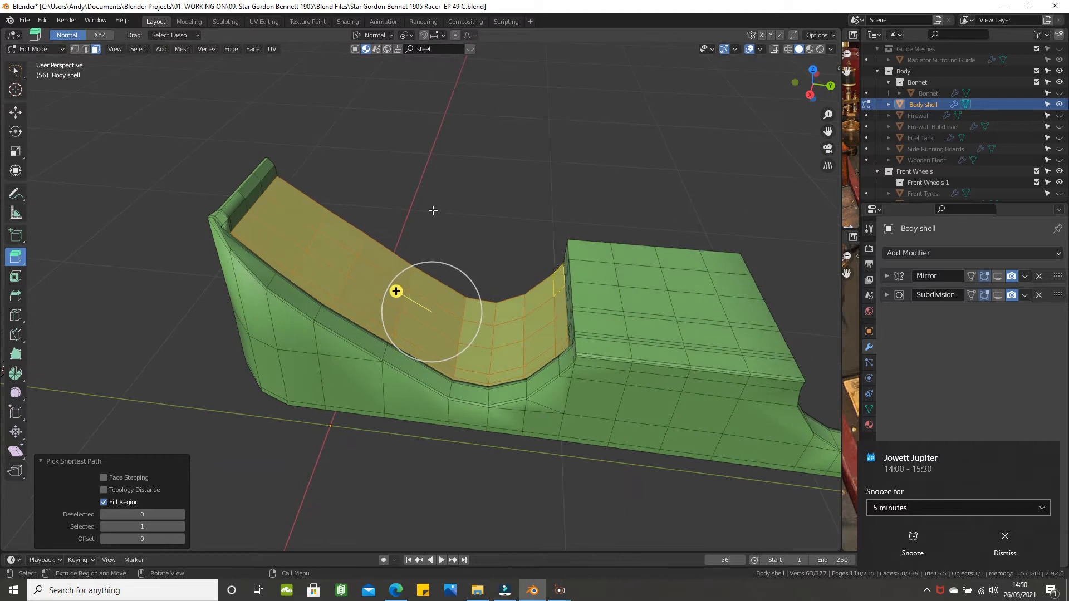
pyautogui.scroll(2, 426, 232)
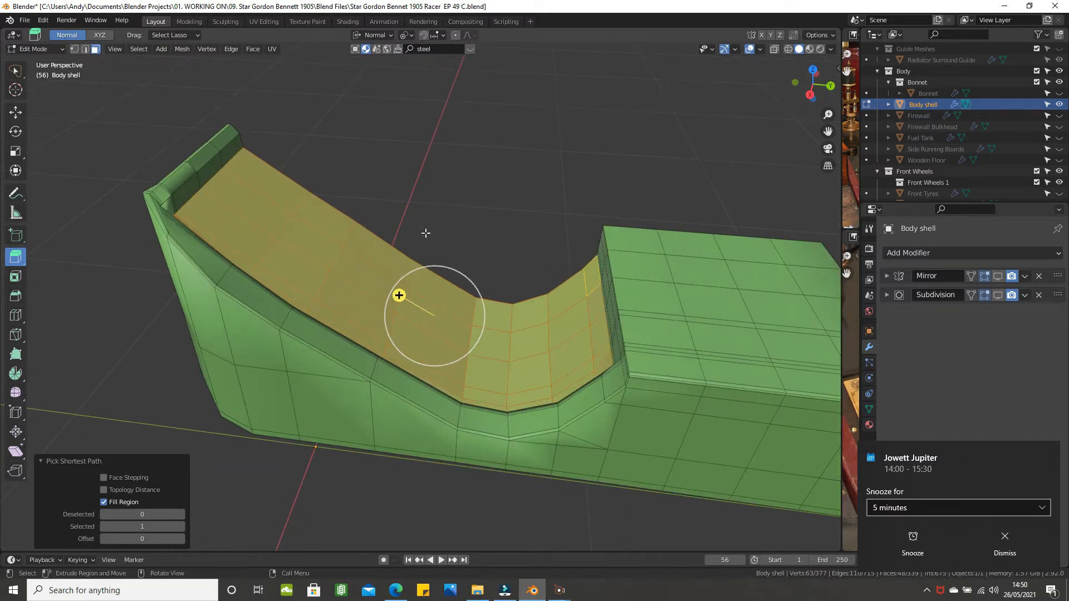
pyautogui.scroll(-2, 426, 233)
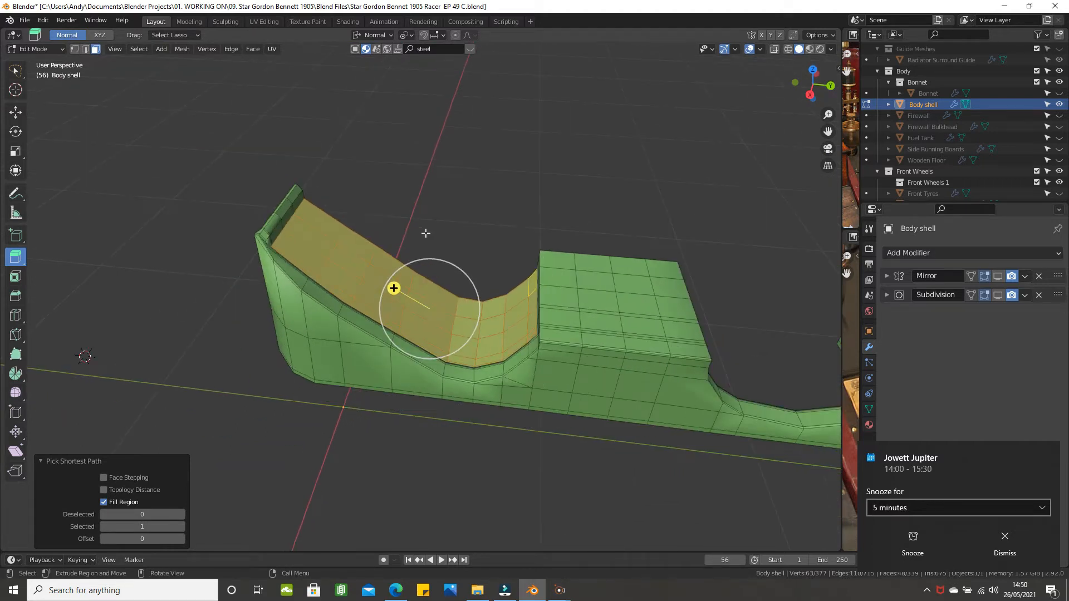
pyautogui.click(15, 71)
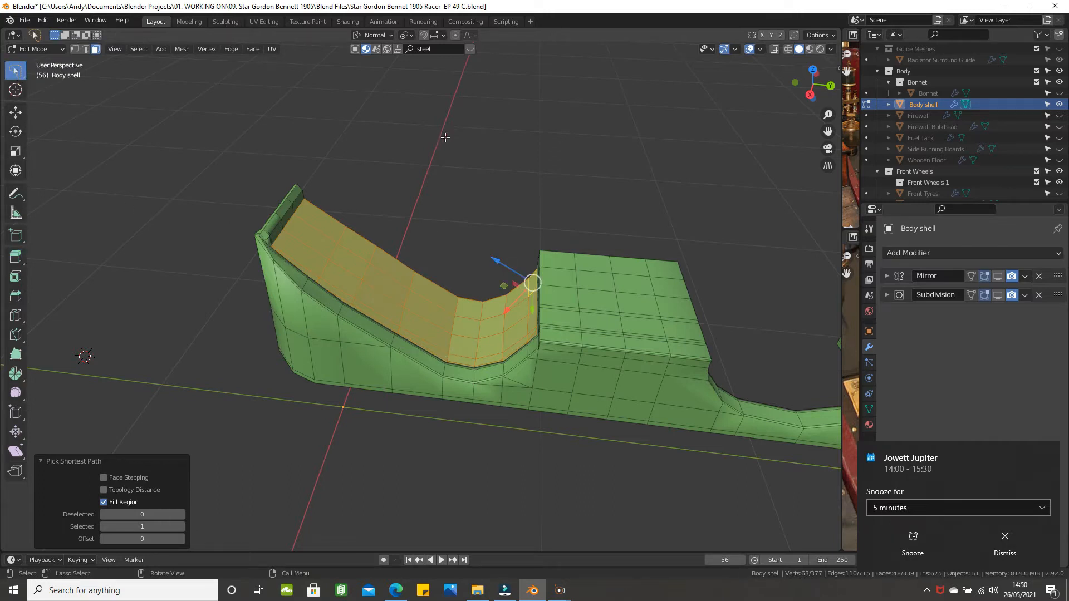
pyautogui.click(375, 35)
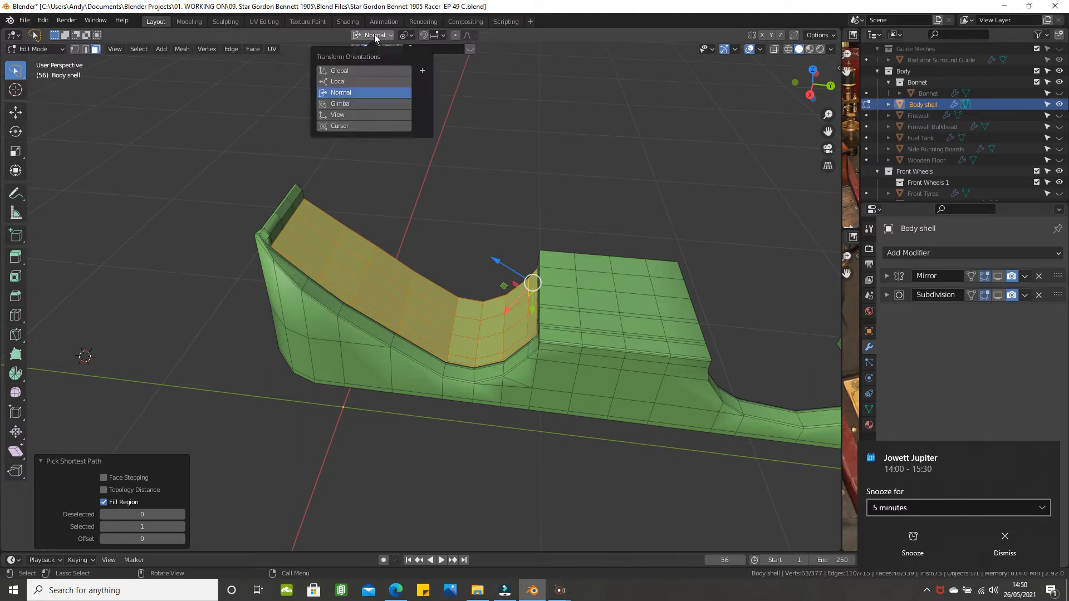
pyautogui.click(365, 71)
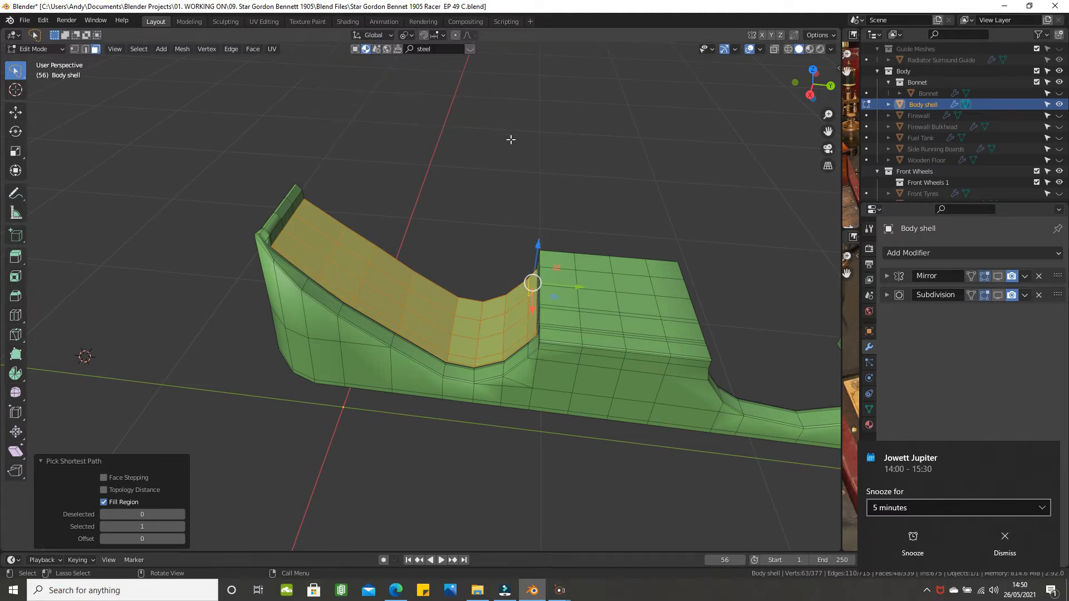
# - Clear the face selection and reselect all the curved cockpit floor faces of the body shell
pyautogui.scroll(1, 511, 139)
pyautogui.click(477, 167)
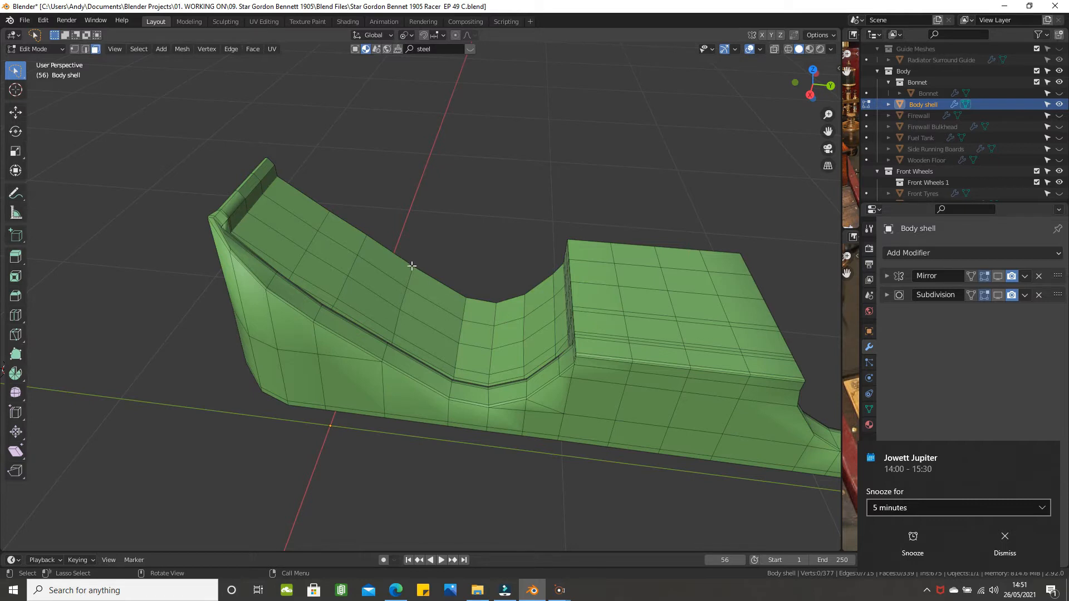
pyautogui.keyDown('alt'); pyautogui.click(559, 279); pyautogui.keyUp('alt')
pyautogui.moveTo(559, 279); pyautogui.dragTo(405, 259, button='middle')
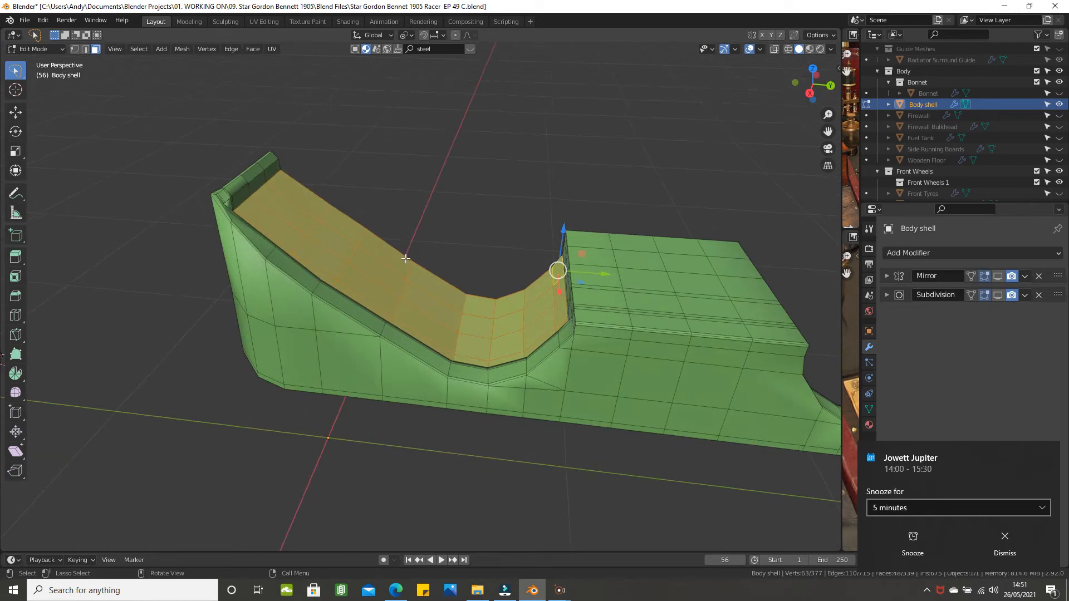
# - Duplicate the selected cockpit floor faces with a slight offset and separate the copy into its own object
pyautogui.press('e')
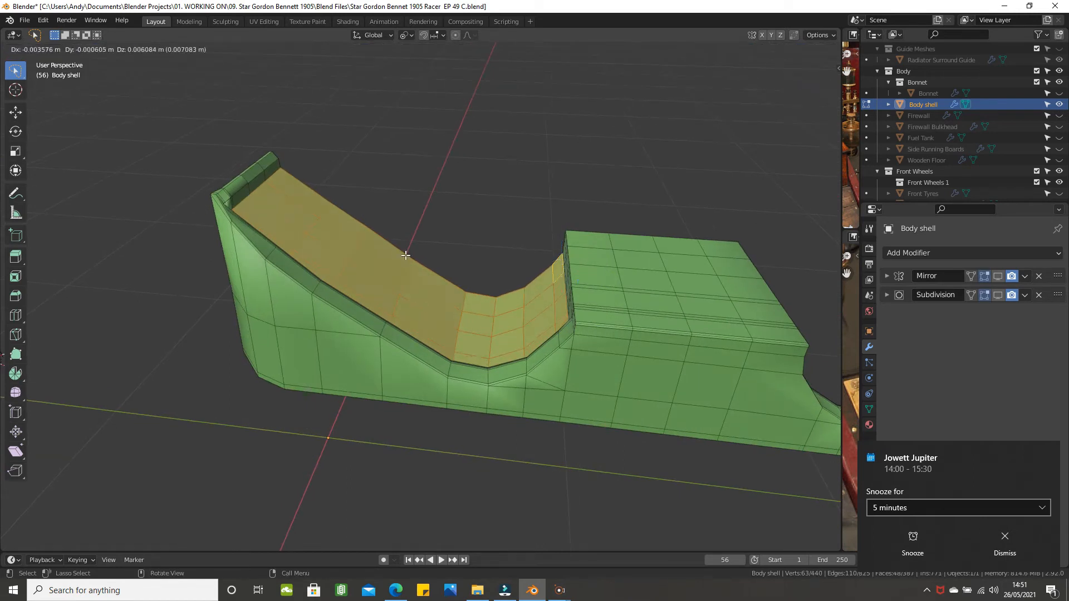
pyautogui.click(405, 255)
pyautogui.moveTo(466, 213); pyautogui.dragTo(468, 214, button='middle')
pyautogui.press('p')
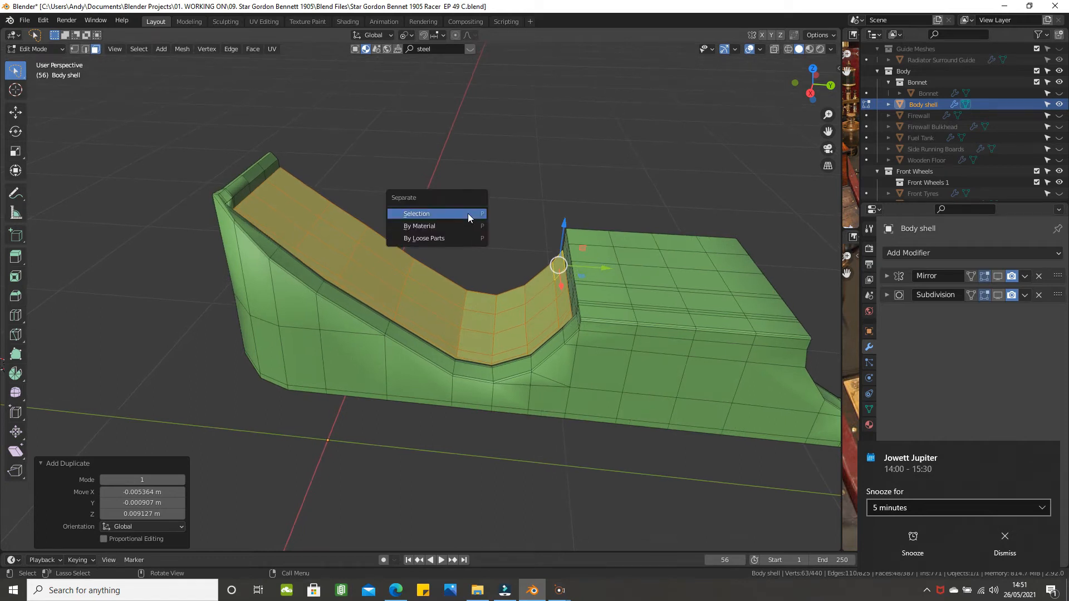
pyautogui.click(467, 214)
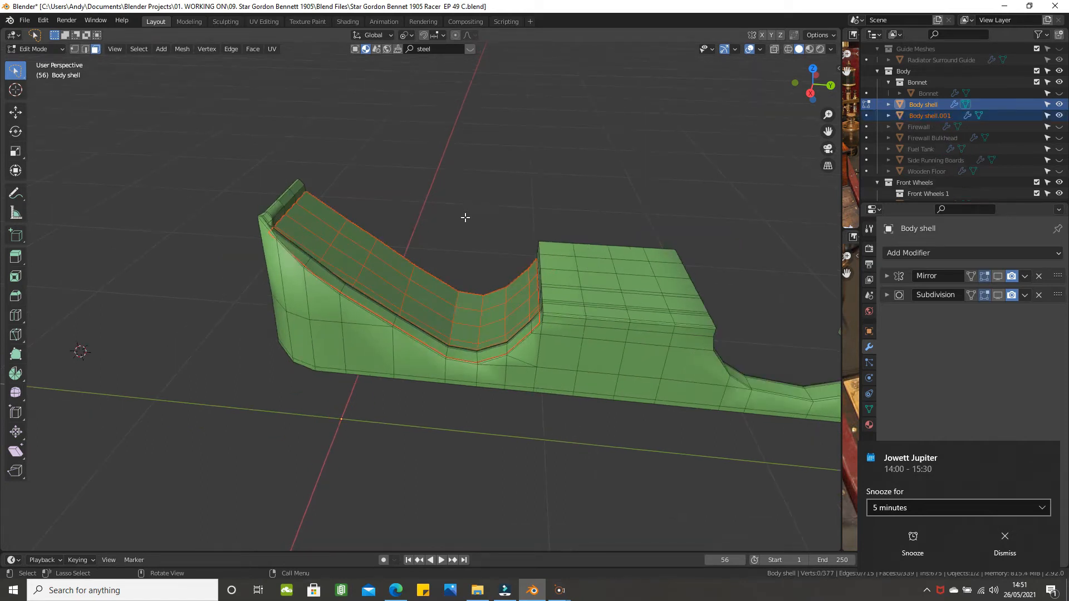
# - Return to Object Mode and hide the original body shell, leaving only the separated floor piece
pyautogui.click(429, 283)
pyautogui.press('Tab')
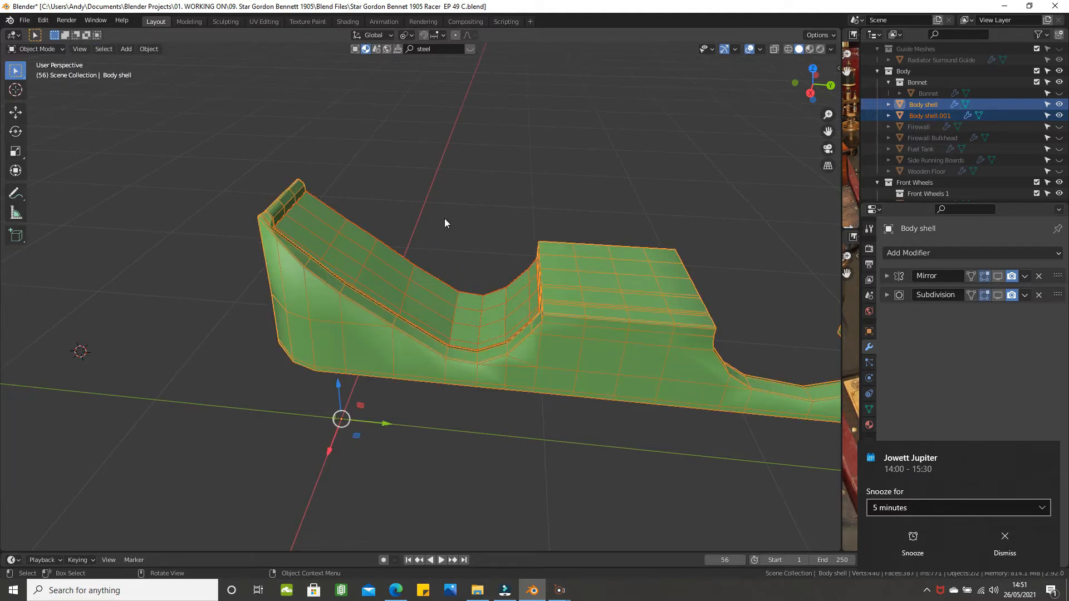
pyautogui.click(406, 264)
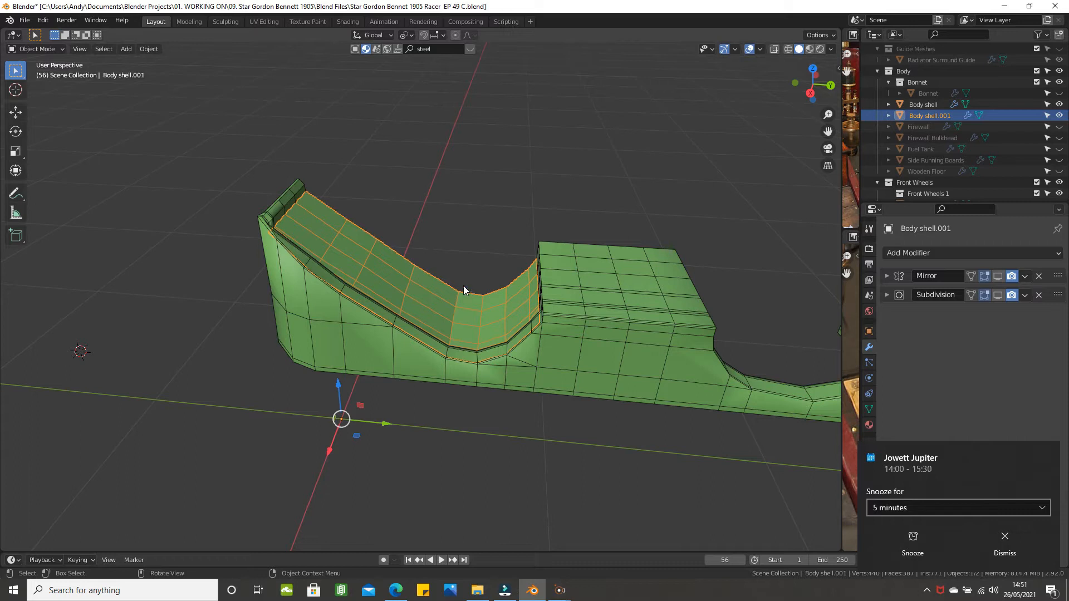
pyautogui.click(599, 333)
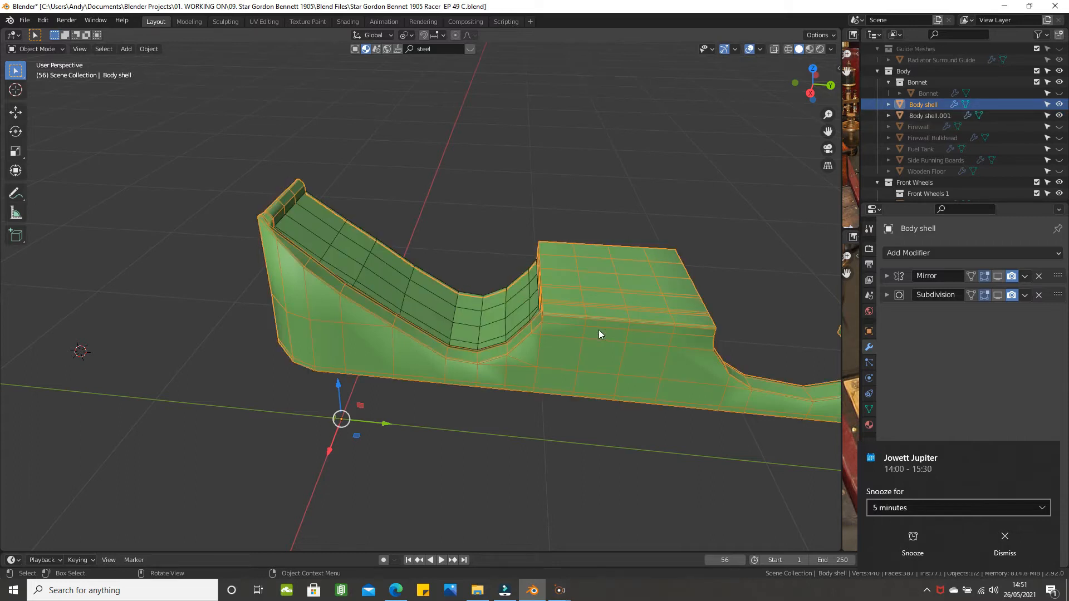
pyautogui.press('h')
# - Select the separated floor piece and put it into Edit Mode
pyautogui.scroll(5, 422, 284)
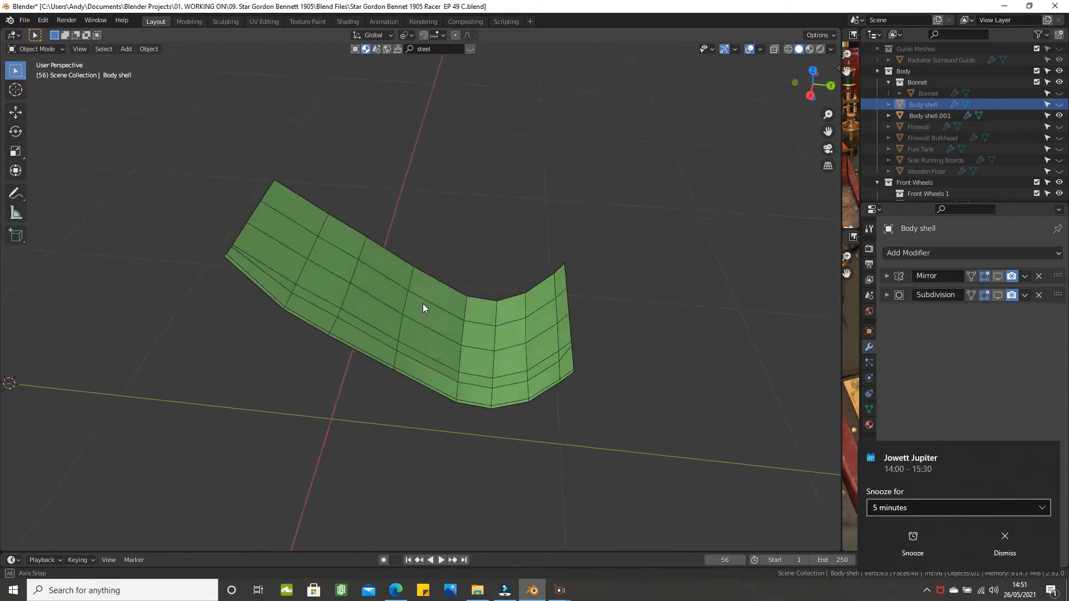
pyautogui.moveTo(282, 256); pyautogui.dragTo(292, 238, button='middle')
pyautogui.scroll(1, 291, 239)
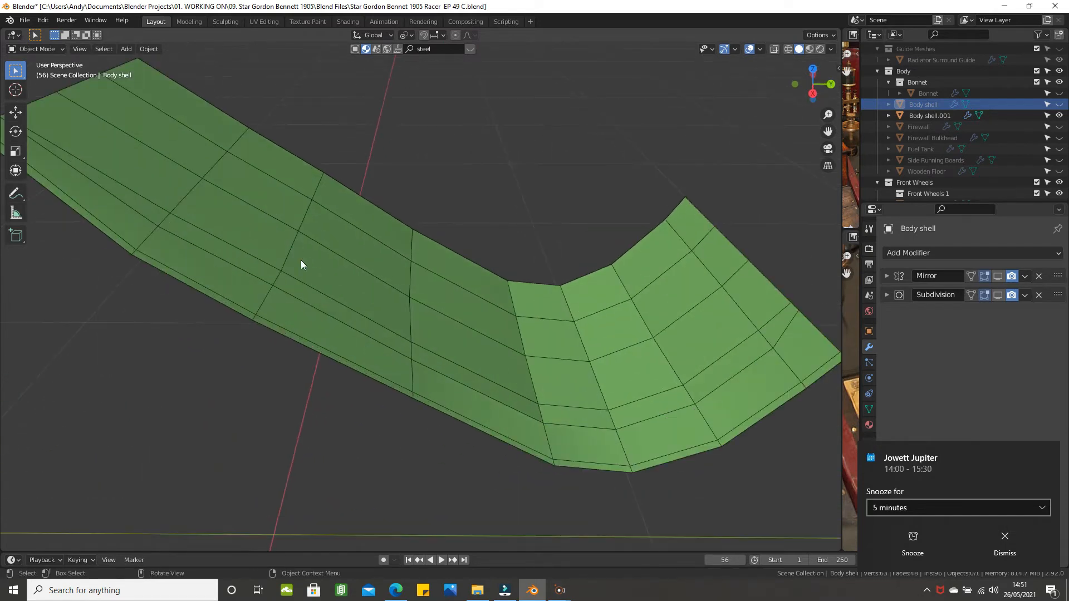
pyautogui.scroll(-3, 301, 264)
pyautogui.moveTo(200, 203); pyautogui.dragTo(185, 218, button='middle')
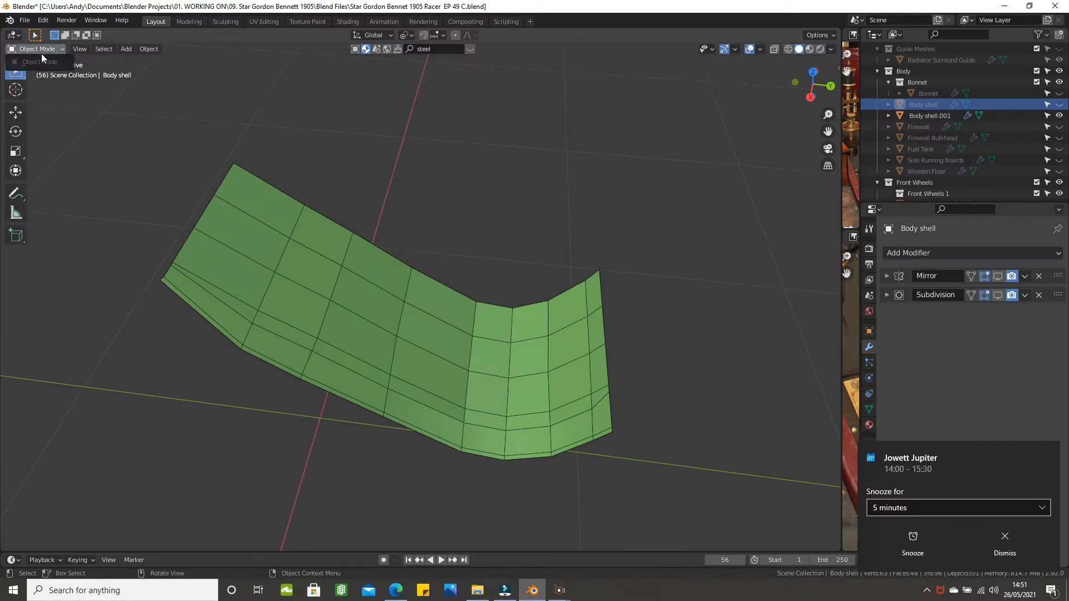
pyautogui.click(254, 226)
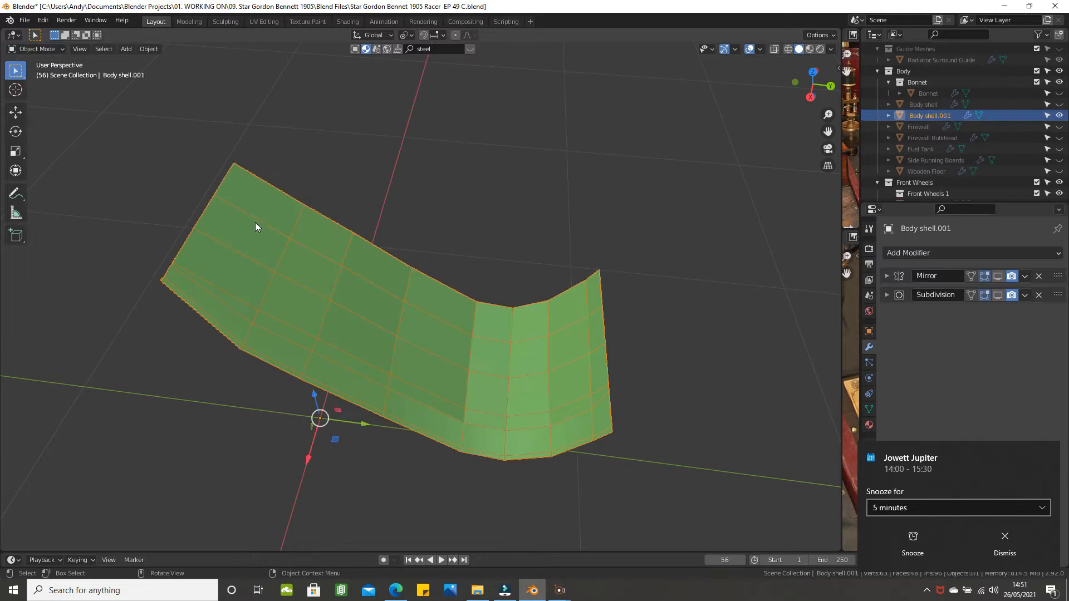
pyautogui.click(42, 49)
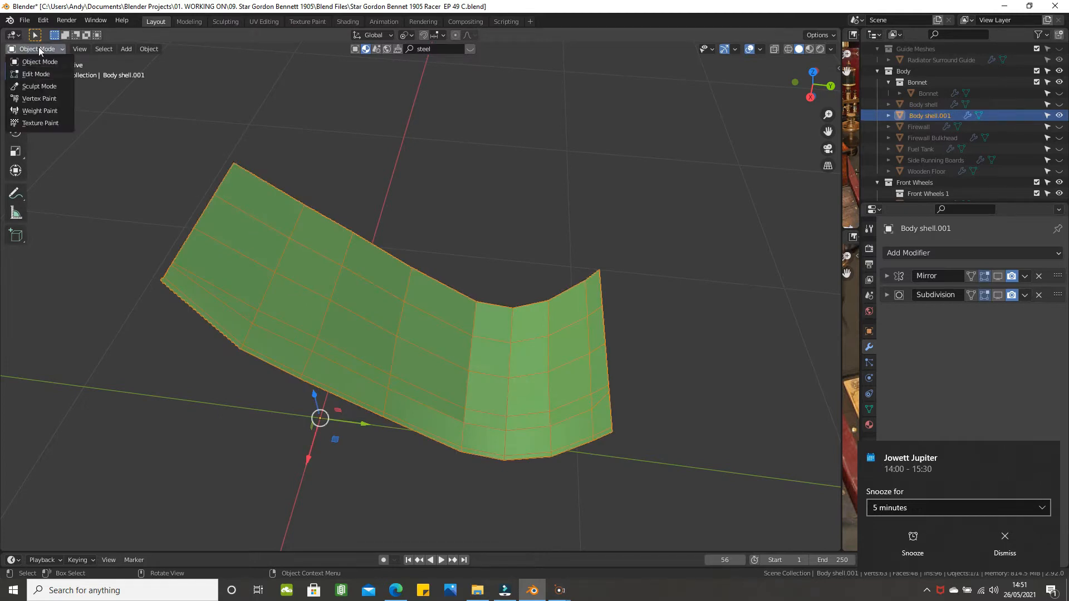
pyautogui.click(41, 74)
# - In edge select mode, select the row of edges along the front end of the floor piece
pyautogui.scroll(2, 245, 186)
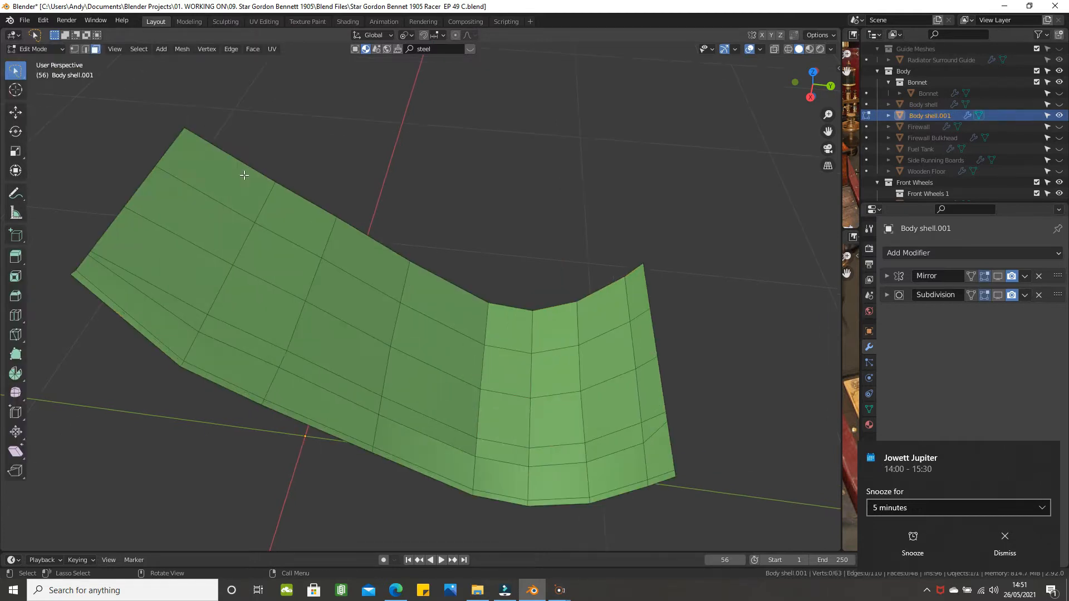
pyautogui.moveTo(252, 176); pyautogui.dragTo(267, 174, button='middle')
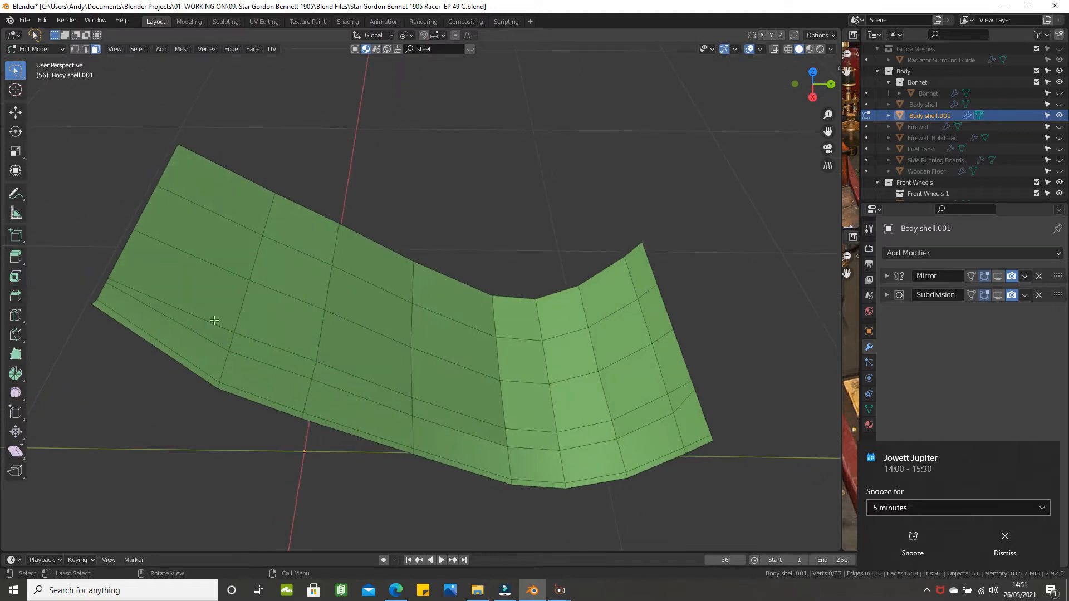
pyautogui.moveTo(239, 269); pyautogui.dragTo(192, 264, button='middle')
pyautogui.scroll(2, 192, 264)
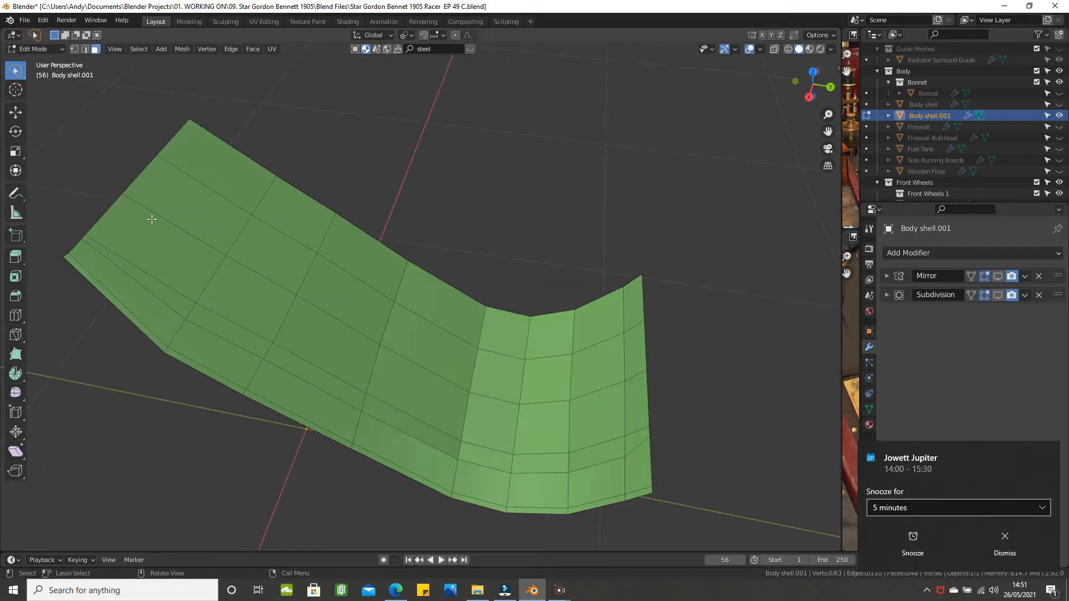
pyautogui.moveTo(133, 191); pyautogui.dragTo(145, 206, button='middle')
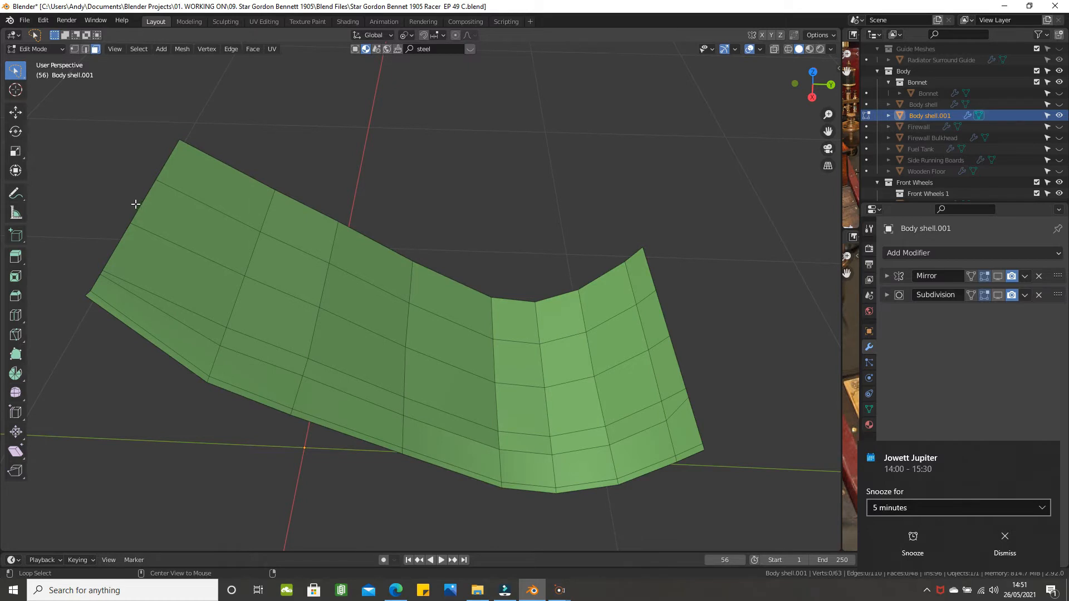
pyautogui.click(87, 49)
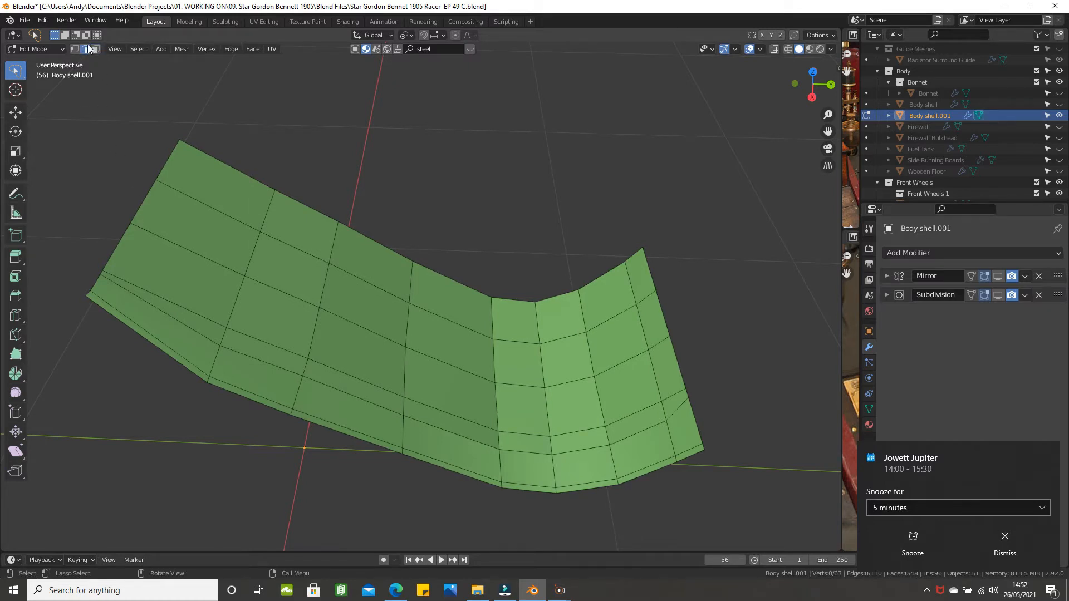
pyautogui.keyDown('alt'); pyautogui.click(137, 196); pyautogui.keyUp('alt')
pyautogui.scroll(-3, 275, 162)
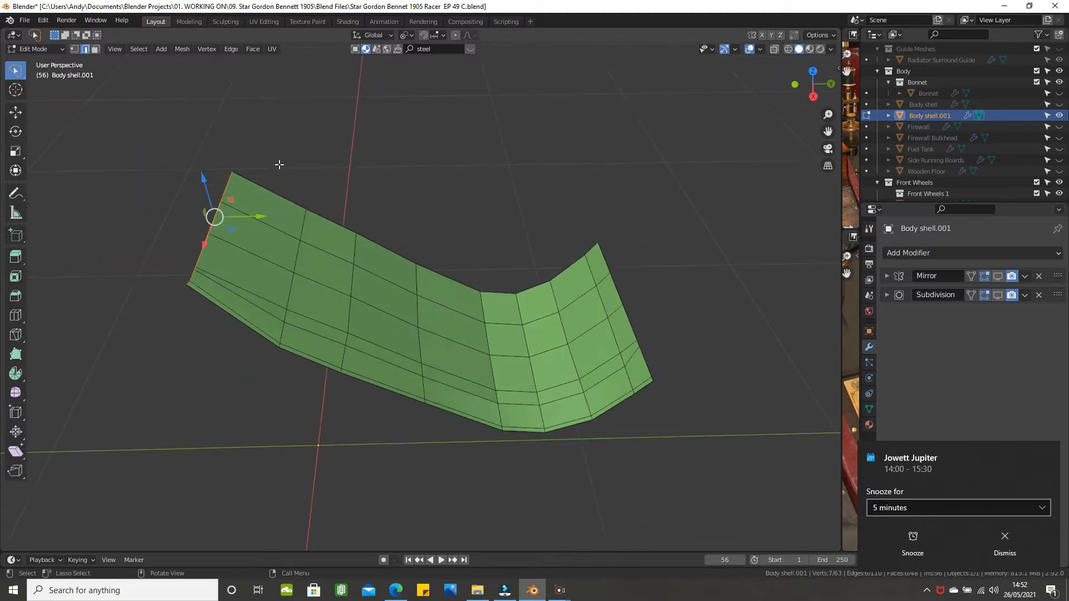
pyautogui.scroll(3, 253, 192)
pyautogui.scroll(-2, 201, 161)
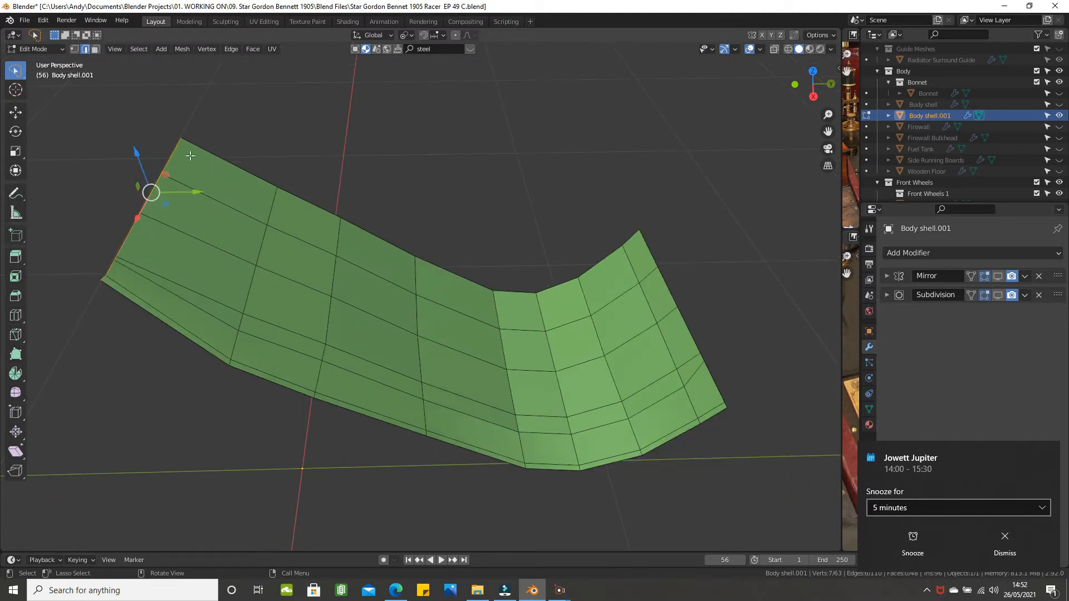
pyautogui.scroll(-2, 190, 156)
# - In vertex select mode, make the front row's second vertex from the inner edge active and set the transform pivot point to Active Element
pyautogui.click(74, 49)
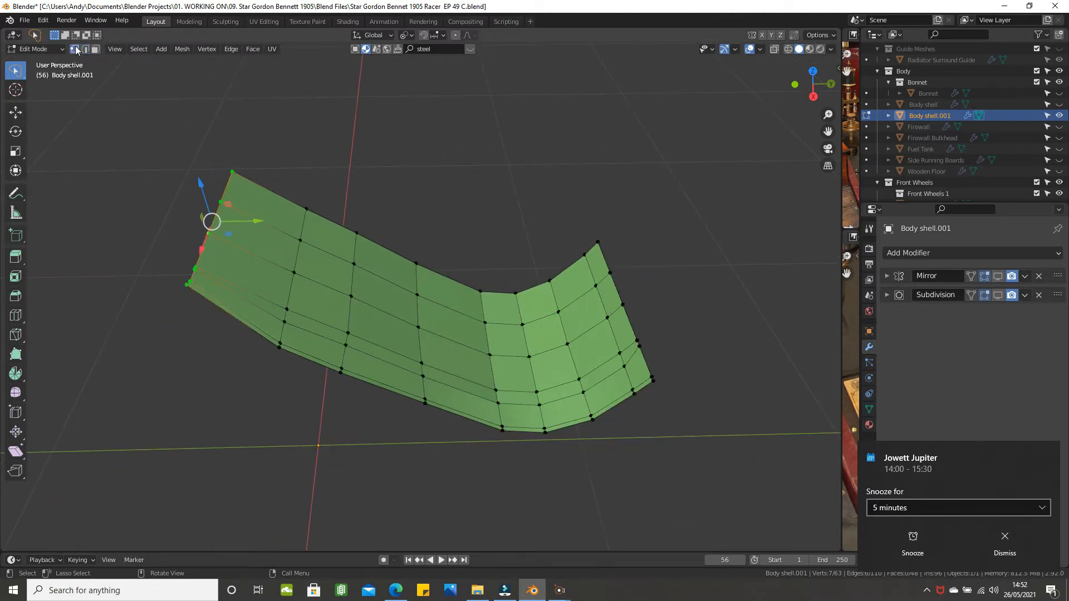
pyautogui.scroll(1, 266, 142)
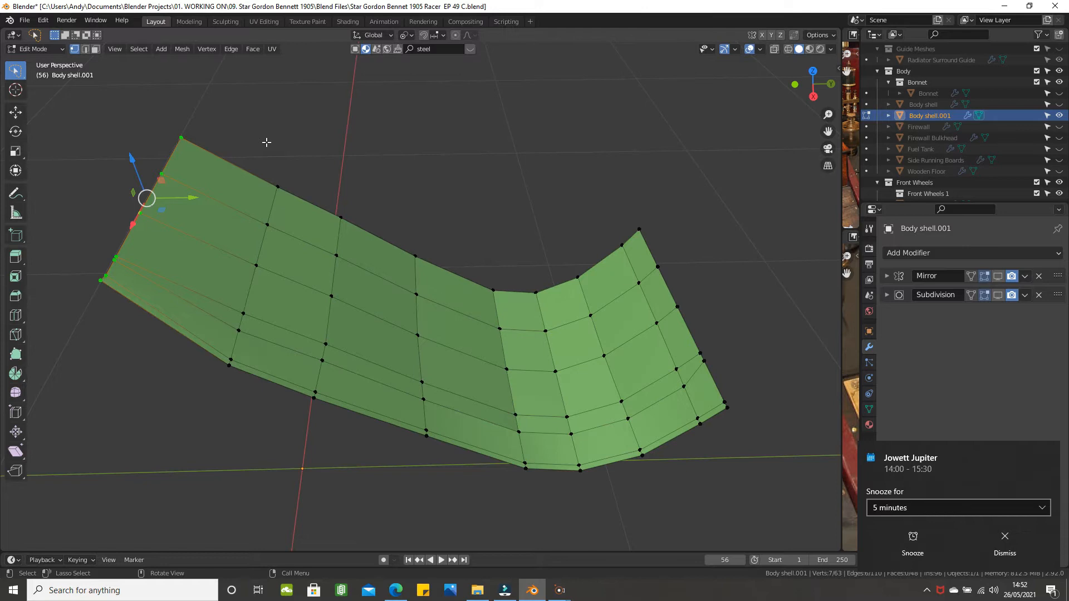
pyautogui.keyDown('shift'); pyautogui.click(170, 171); pyautogui.keyUp('shift')
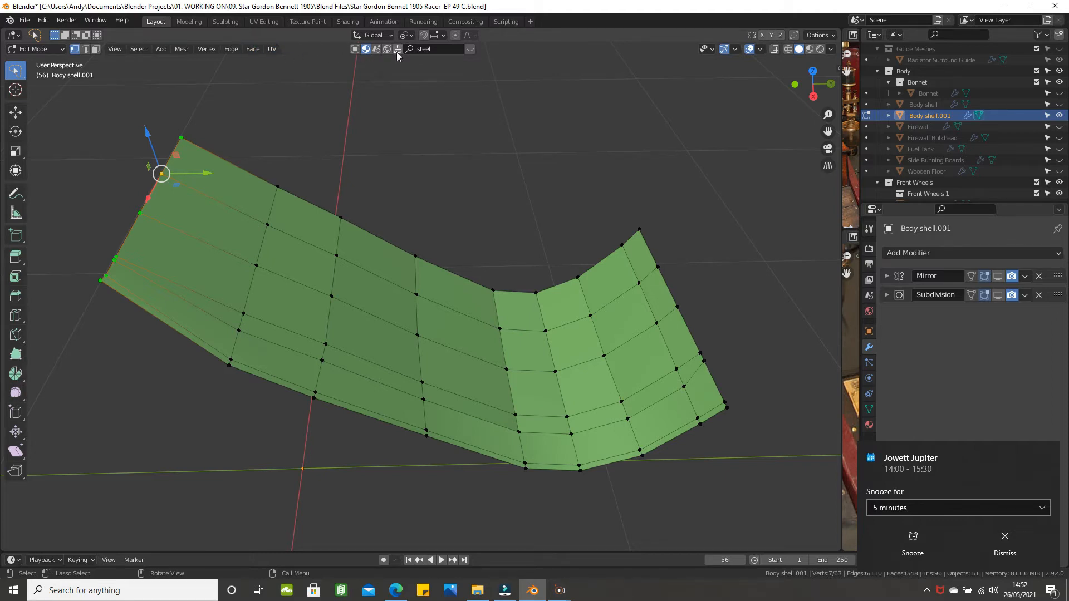
pyautogui.click(406, 36)
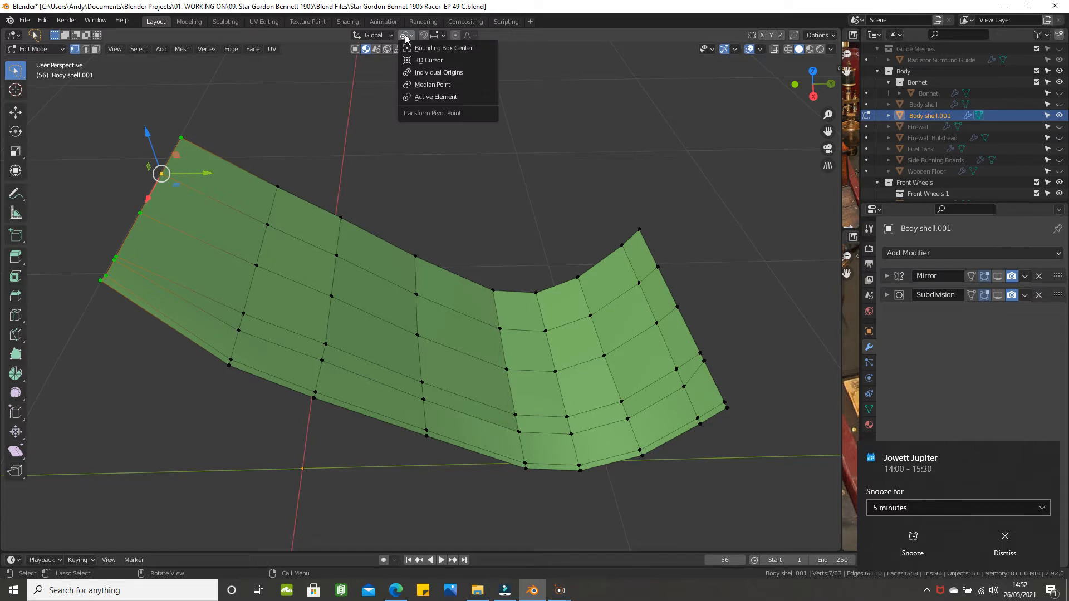
pyautogui.click(427, 98)
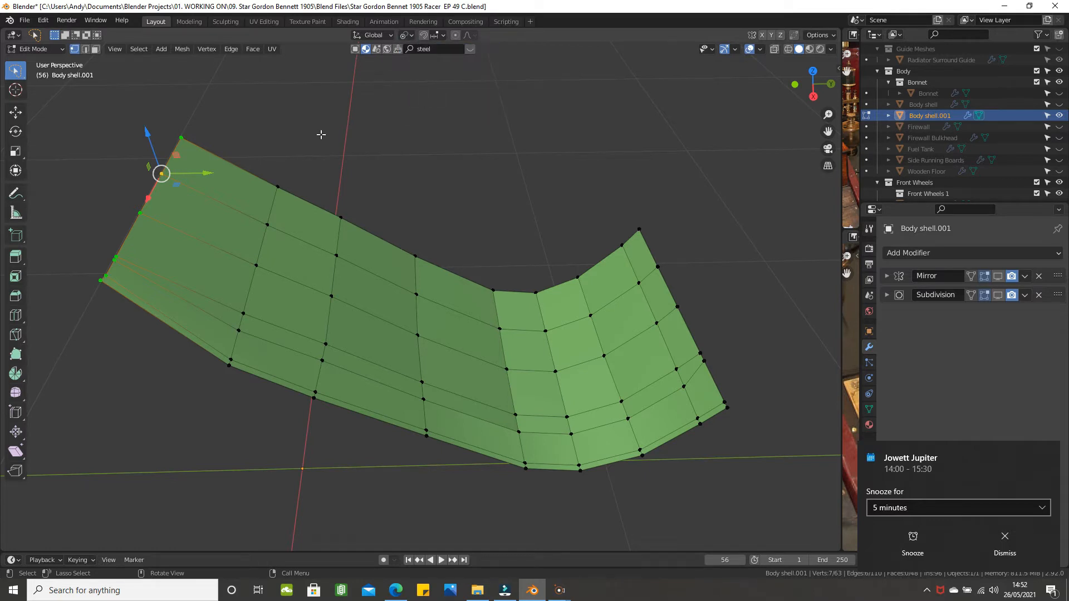
# - Flatten the front row of vertices by scaling it to 0 along Z
pyautogui.press('s')
pyautogui.press('z')
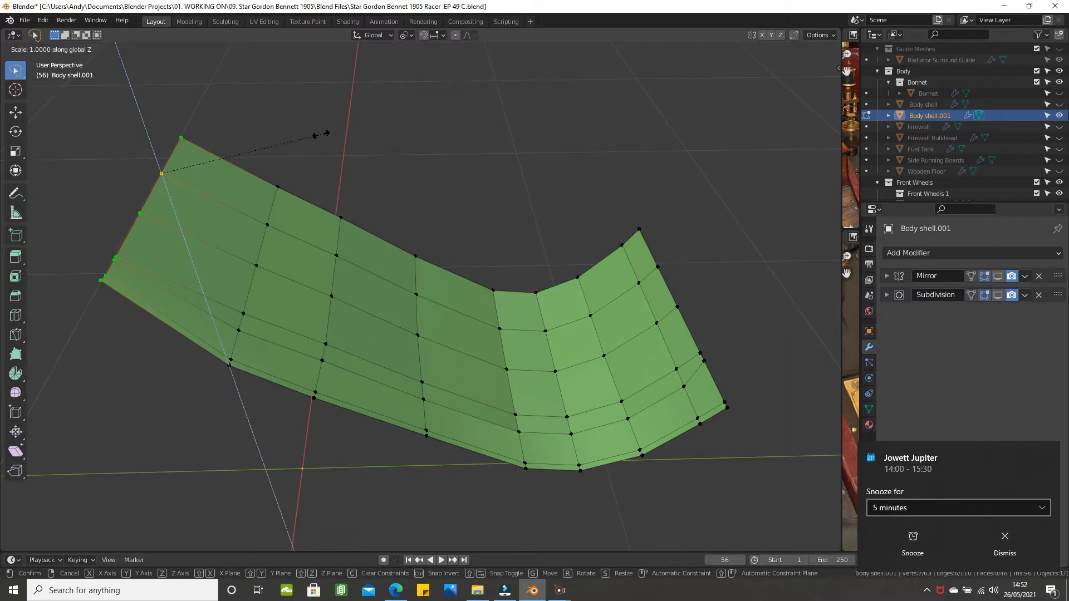
pyautogui.press('0')
pyautogui.press('Return')
pyautogui.press('Num_Lock')
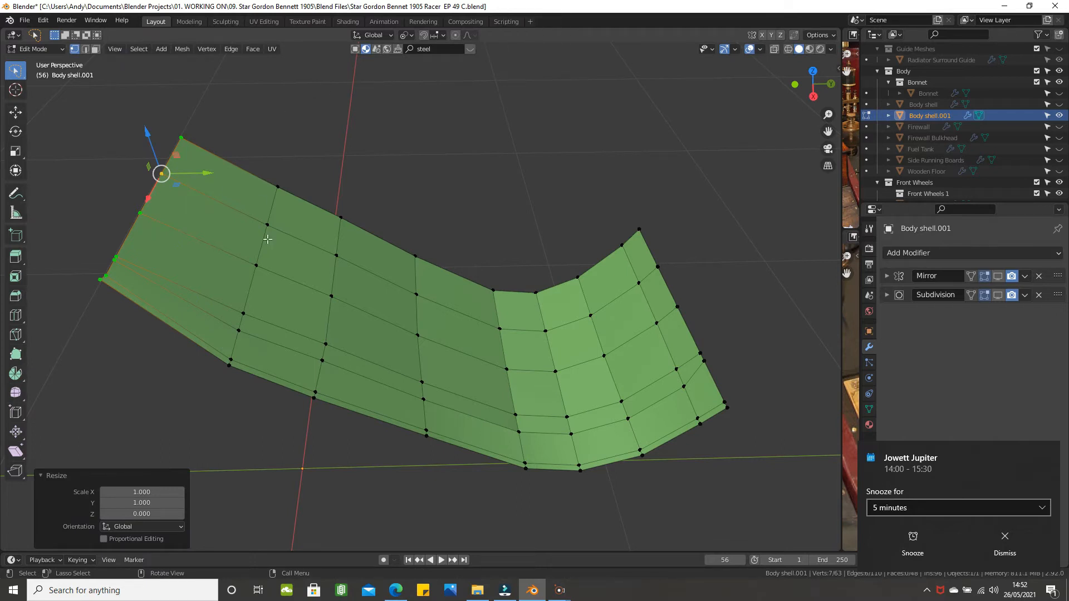
# - Select the second and third crosswise vertex loops from the front in turn and scale each to 0 along Z
pyautogui.scroll(-2, 267, 240)
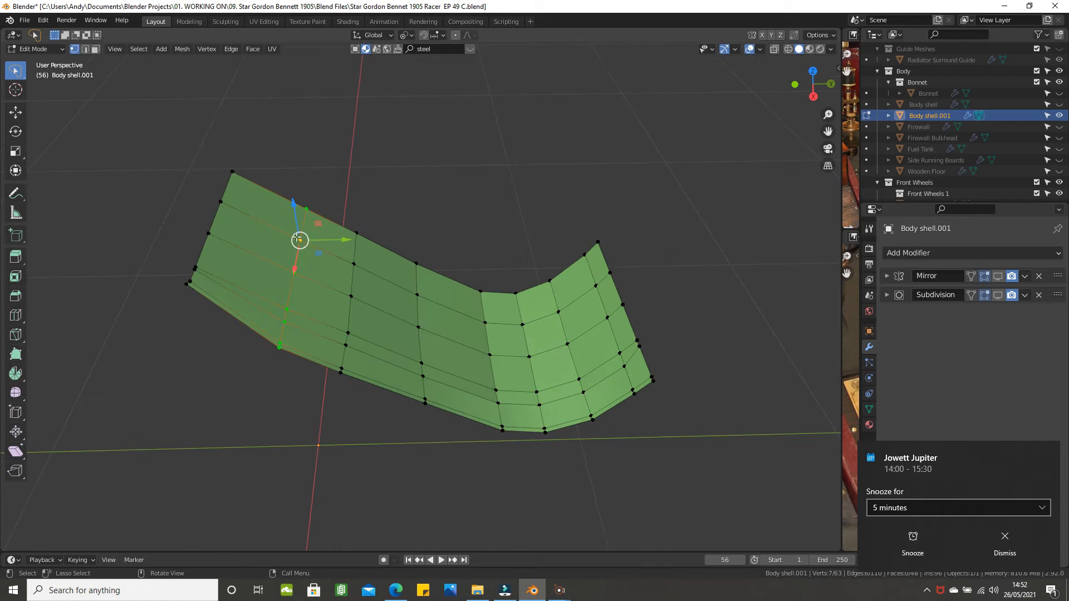
pyautogui.write('sz')
pyautogui.write('0')
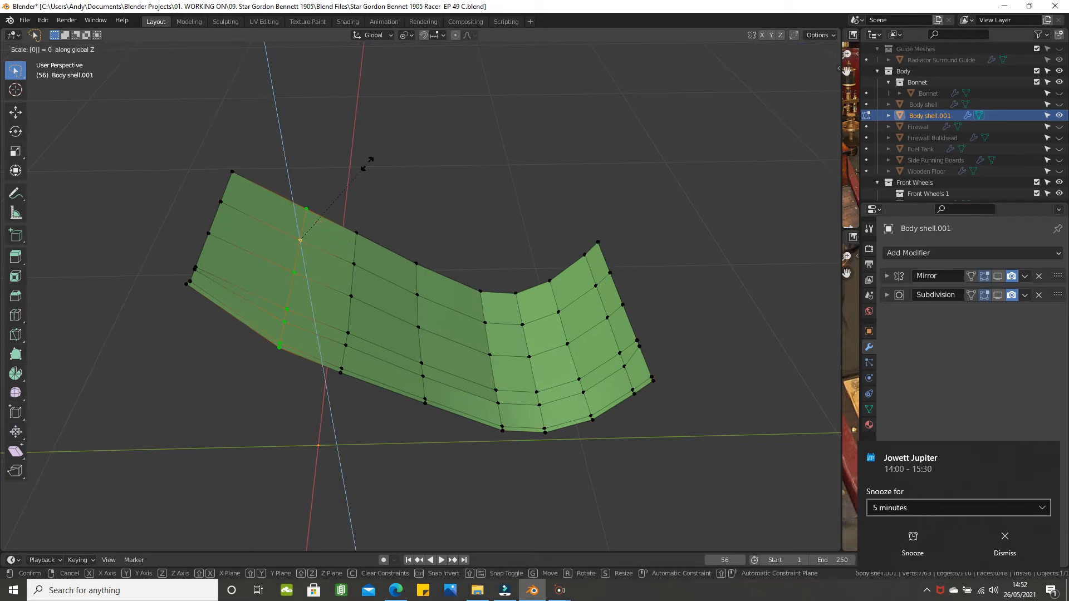
pyautogui.press('Return')
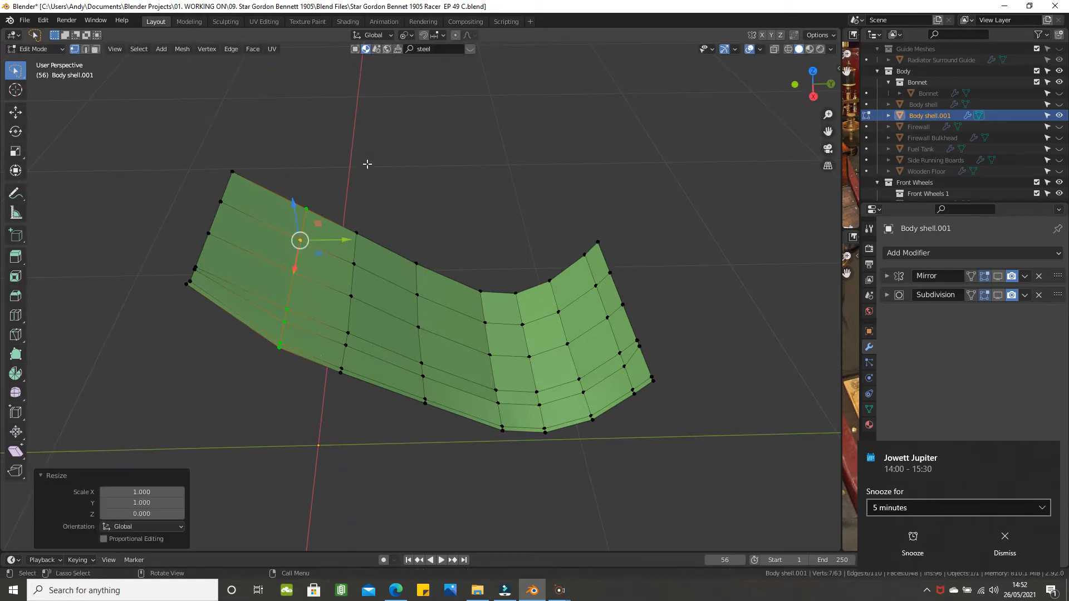
pyautogui.keyDown('alt'); pyautogui.click(347, 278); pyautogui.keyUp('alt')
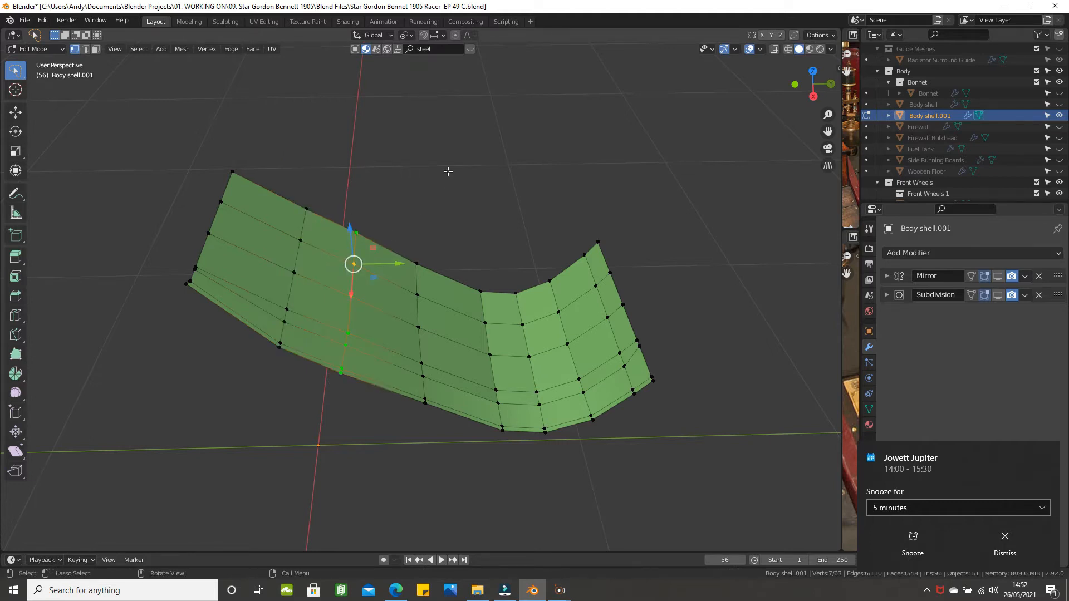
pyautogui.write('sz')
pyautogui.write('0')
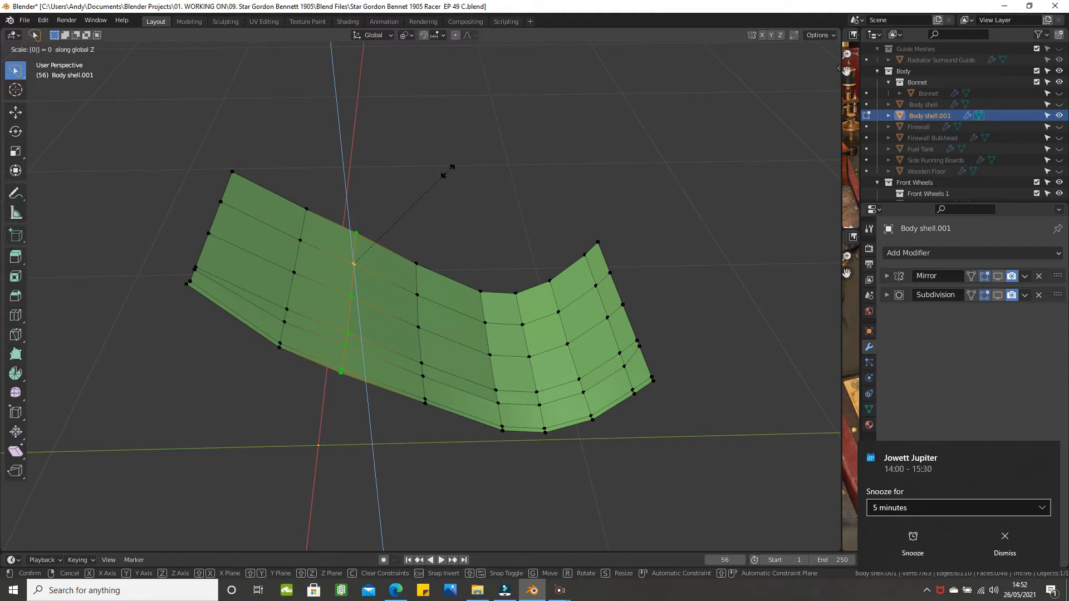
pyautogui.press('Return')
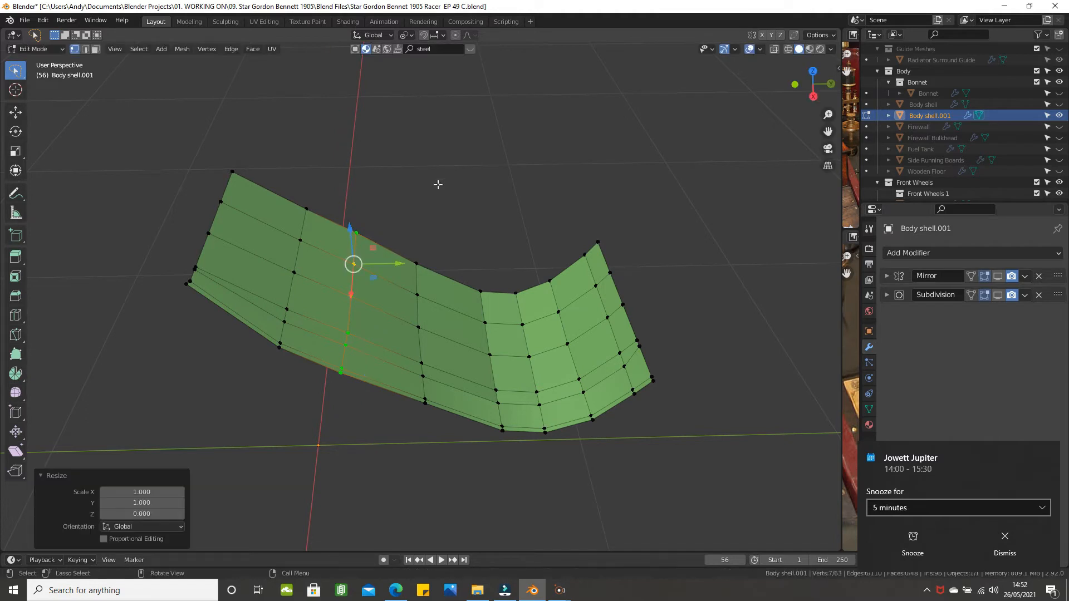
# - Flatten the fourth and fifth crosswise vertex loops, up to the start of the floor's curve, each with a Z scale of 0
pyautogui.keyDown('alt'); pyautogui.click(415, 346); pyautogui.keyUp('alt')
pyautogui.write('s')
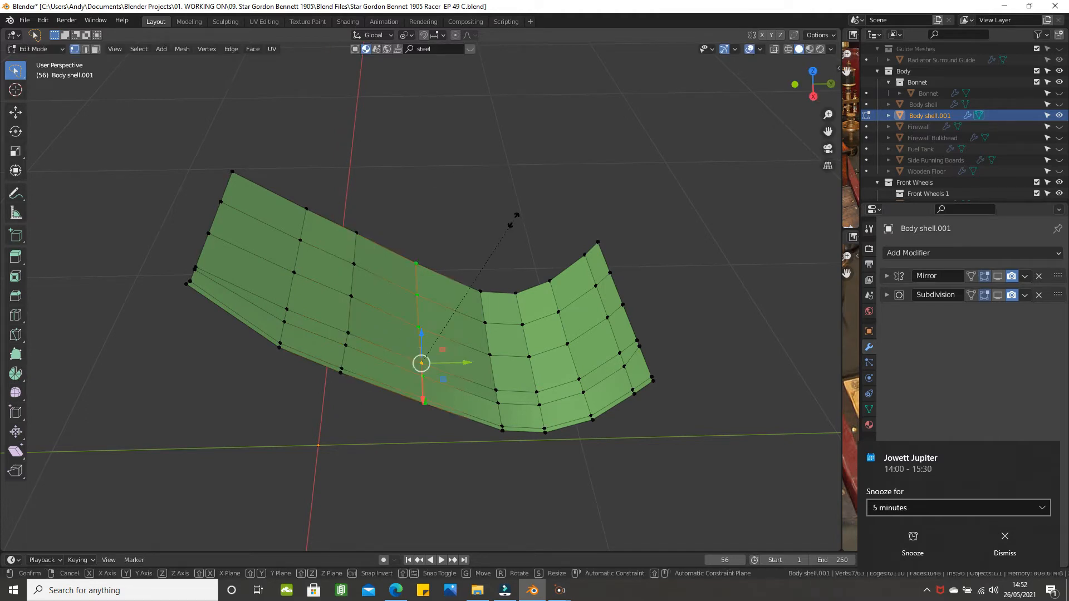
pyautogui.write('z')
pyautogui.write('0')
pyautogui.press('Return')
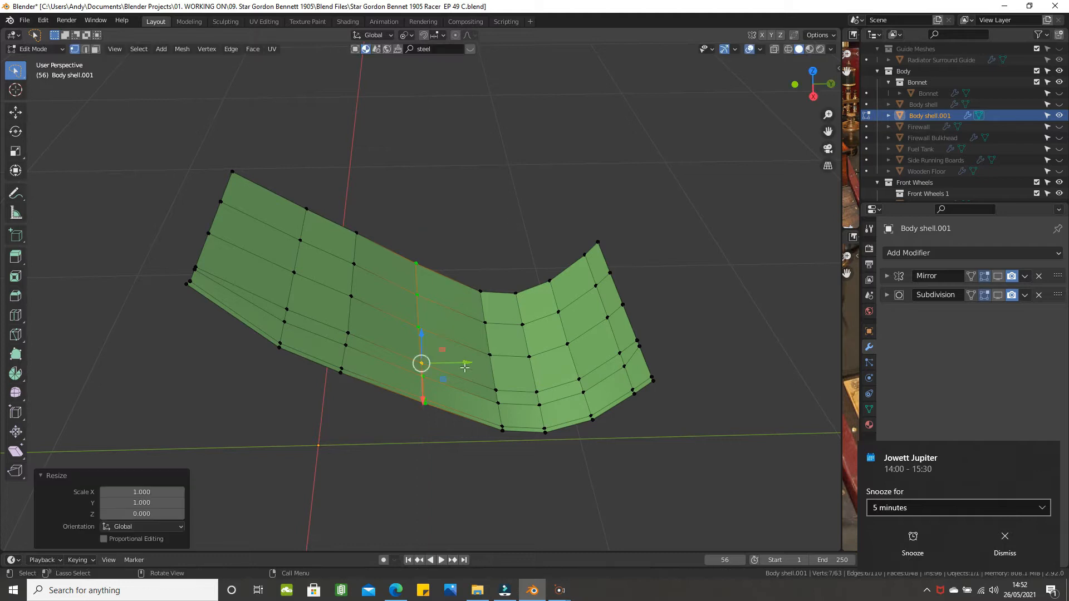
pyautogui.keyDown('alt'); pyautogui.click(495, 374); pyautogui.keyUp('alt')
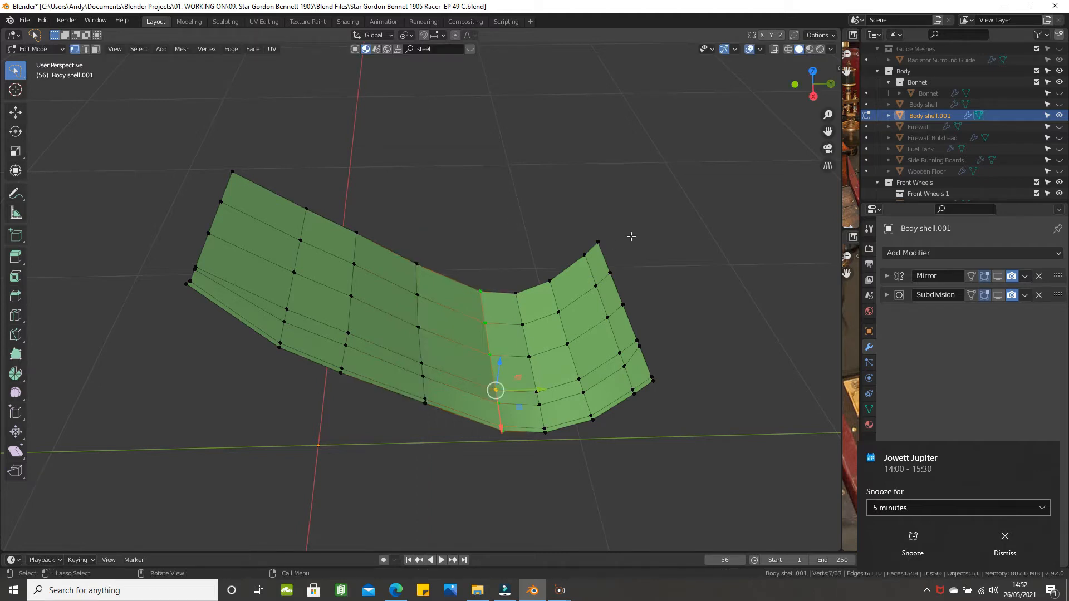
pyautogui.write('sz0')
pyautogui.press('Return')
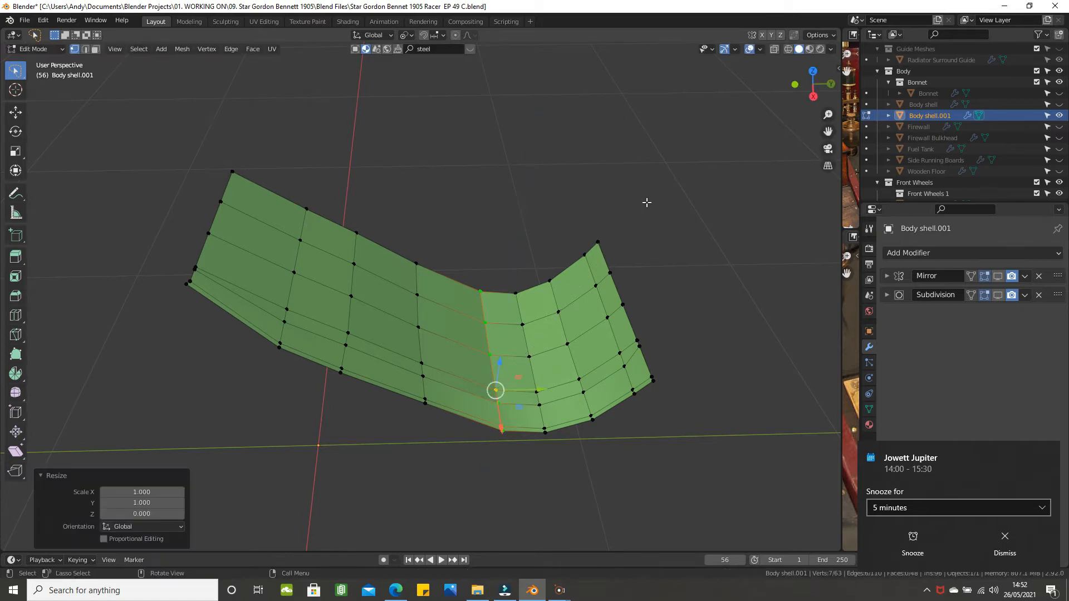
# - Flatten the sixth and seventh crosswise vertex loops from the front by scaling each to 0 along Z
pyautogui.keyDown('alt'); pyautogui.click(531, 370); pyautogui.keyUp('alt')
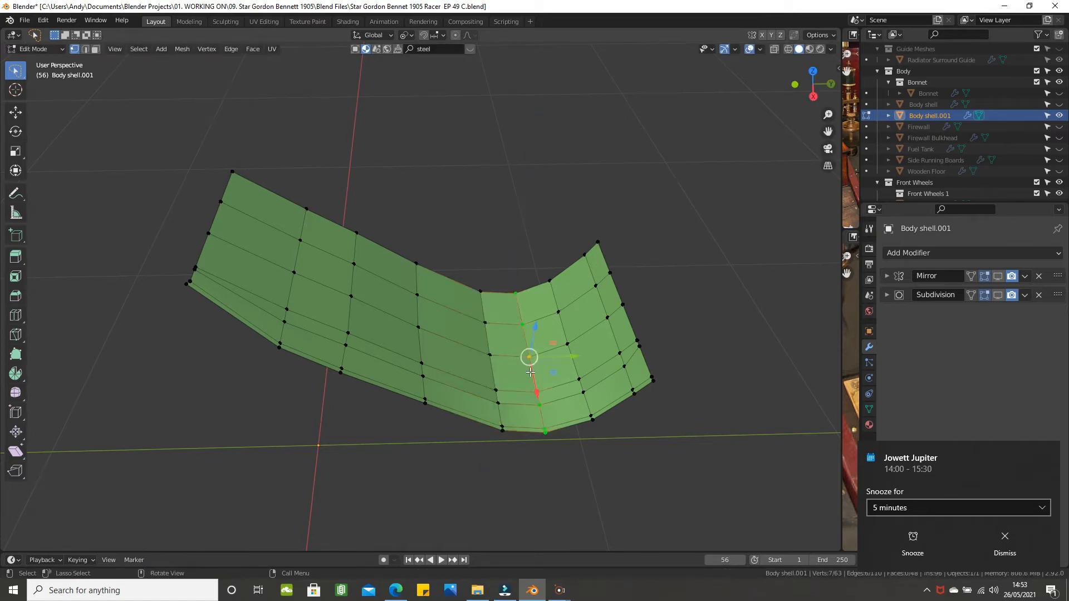
pyautogui.write('sz0')
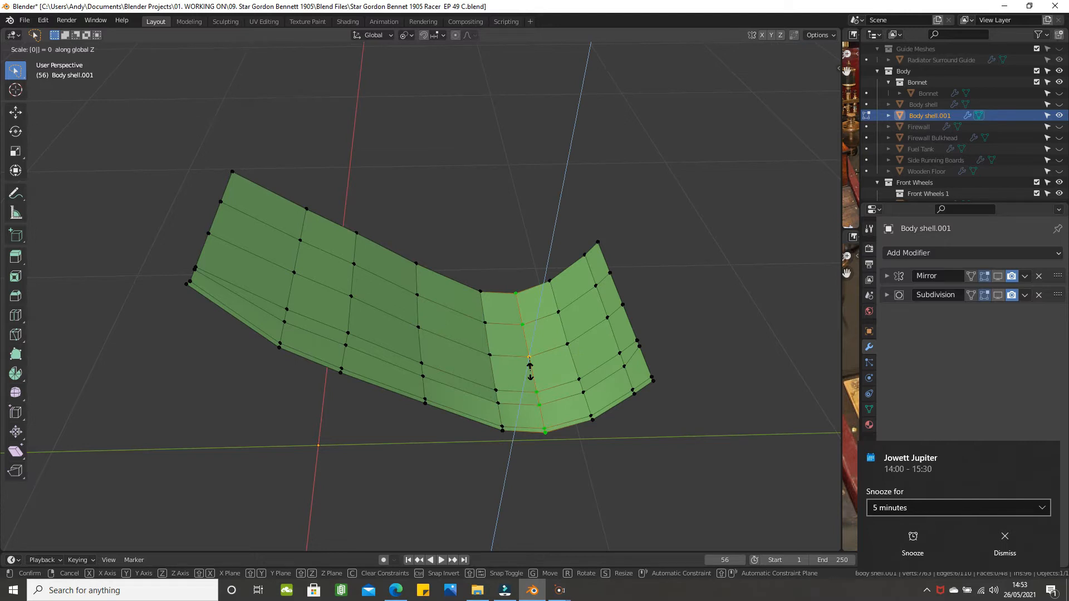
pyautogui.press('Return')
pyautogui.keyDown('alt'); pyautogui.click(560, 329); pyautogui.keyUp('alt')
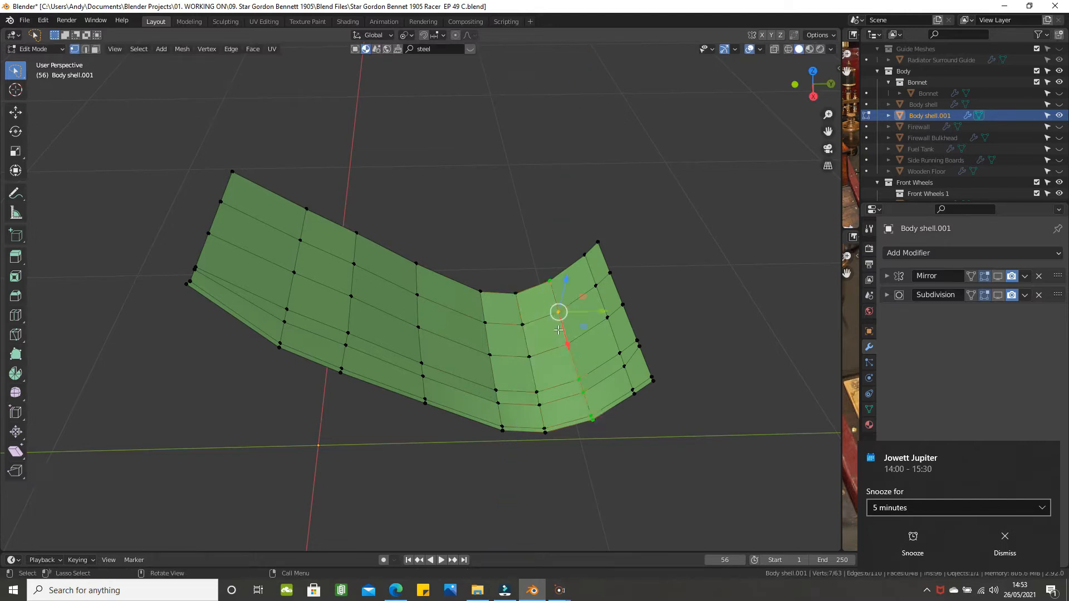
pyautogui.write('sz0')
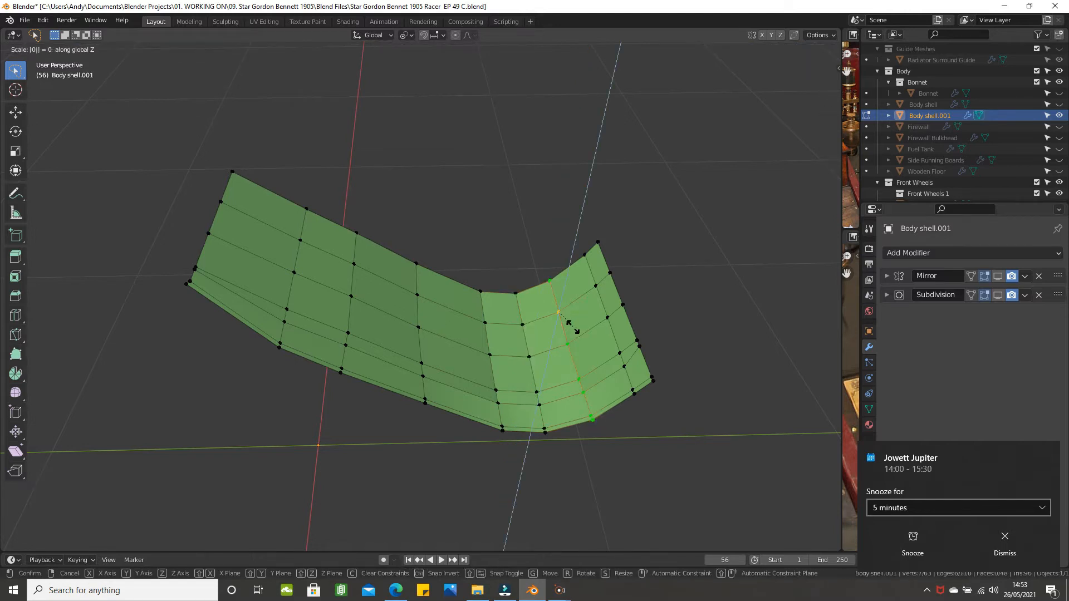
pyautogui.press('Return')
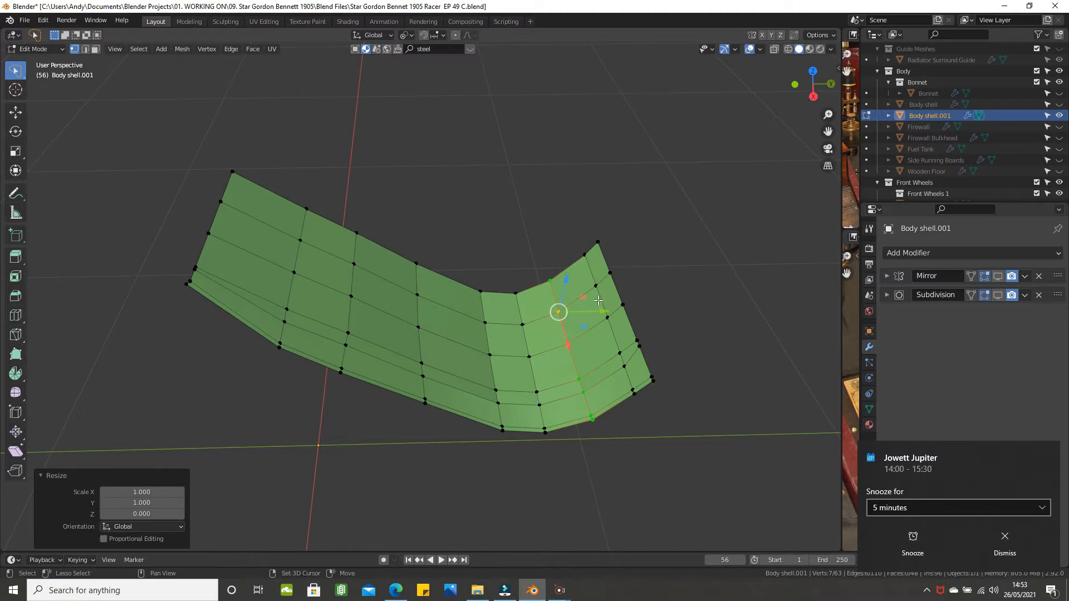
# - Flatten the eighth crosswise vertex loop and the rearmost row, each with a Z scale of 0
pyautogui.keyDown('shift'); pyautogui.click(596, 286); pyautogui.keyUp('shift')
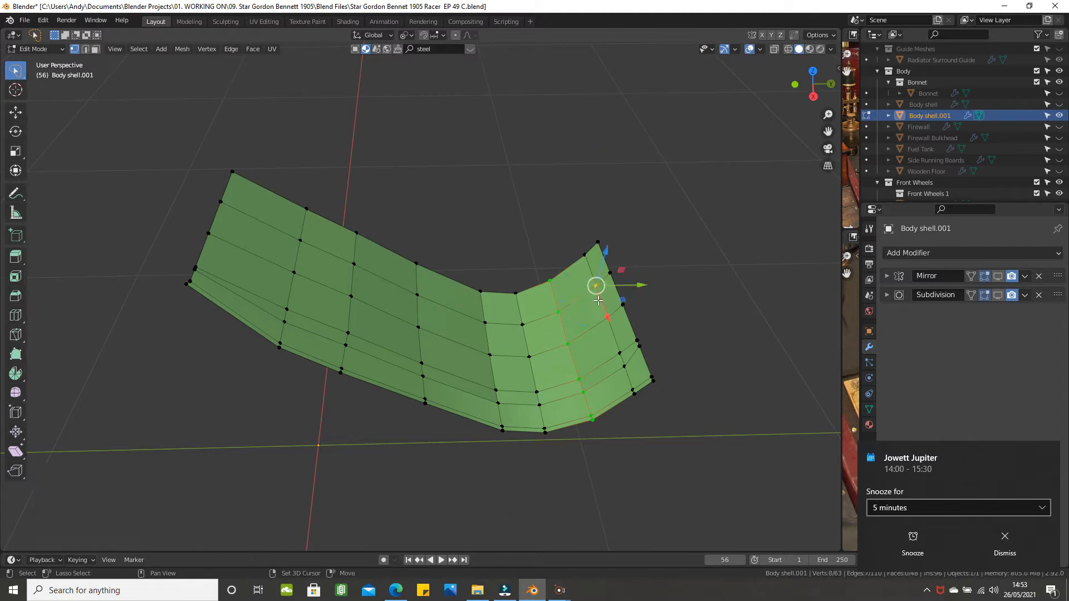
pyautogui.keyDown('alt'); pyautogui.click(609, 331); pyautogui.keyUp('alt')
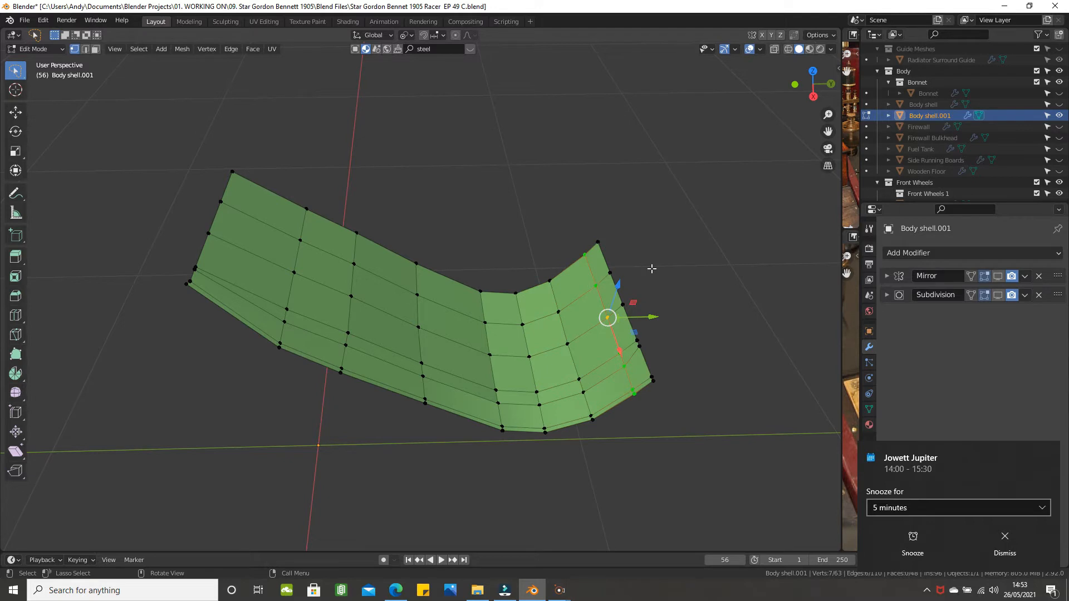
pyautogui.press('s')
pyautogui.press('z')
pyautogui.press('0')
pyautogui.press('Return')
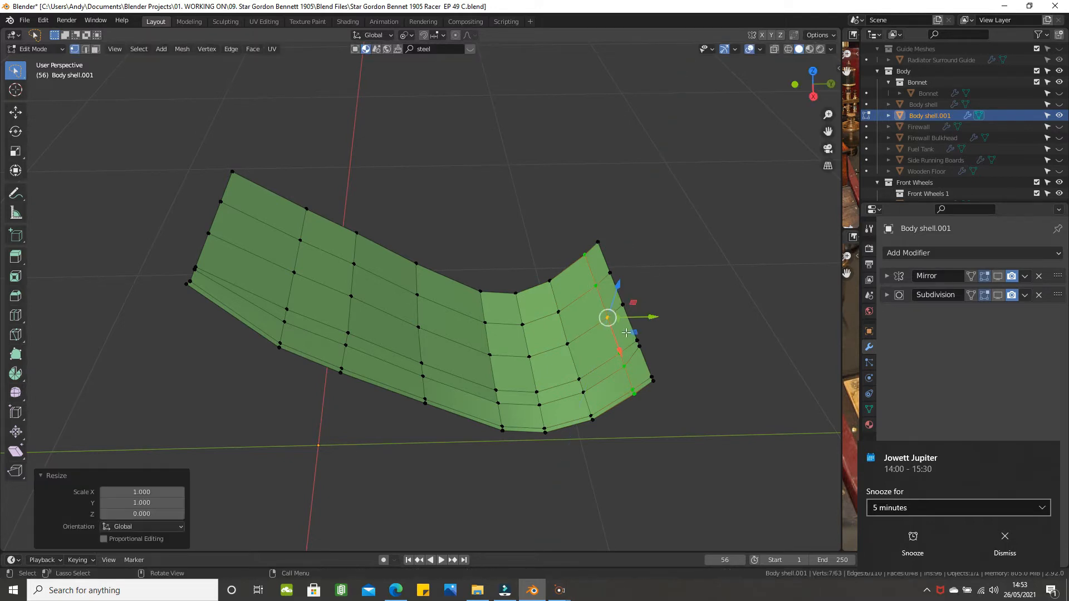
pyautogui.keyDown('alt'); pyautogui.click(643, 363); pyautogui.keyUp('alt')
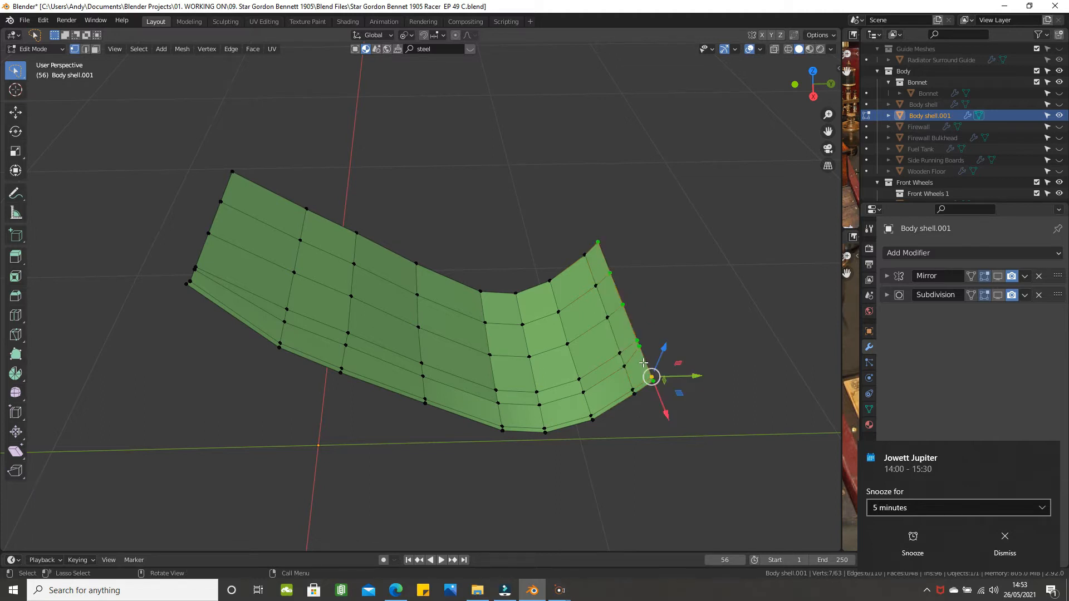
pyautogui.write('sz')
pyautogui.write('0')
pyautogui.press('Return')
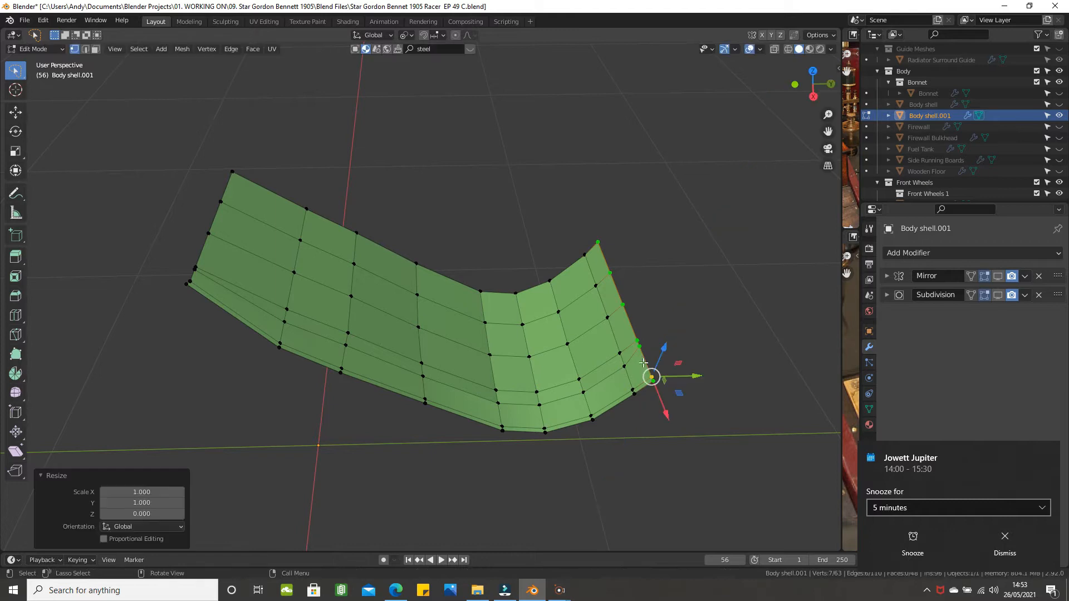
# - Align the rear row's fifth vertex from the inner edge with its neighbour in the eighth row by scaling the pair to 0 along X
pyautogui.moveTo(565, 357); pyautogui.dragTo(496, 367, button='middle')
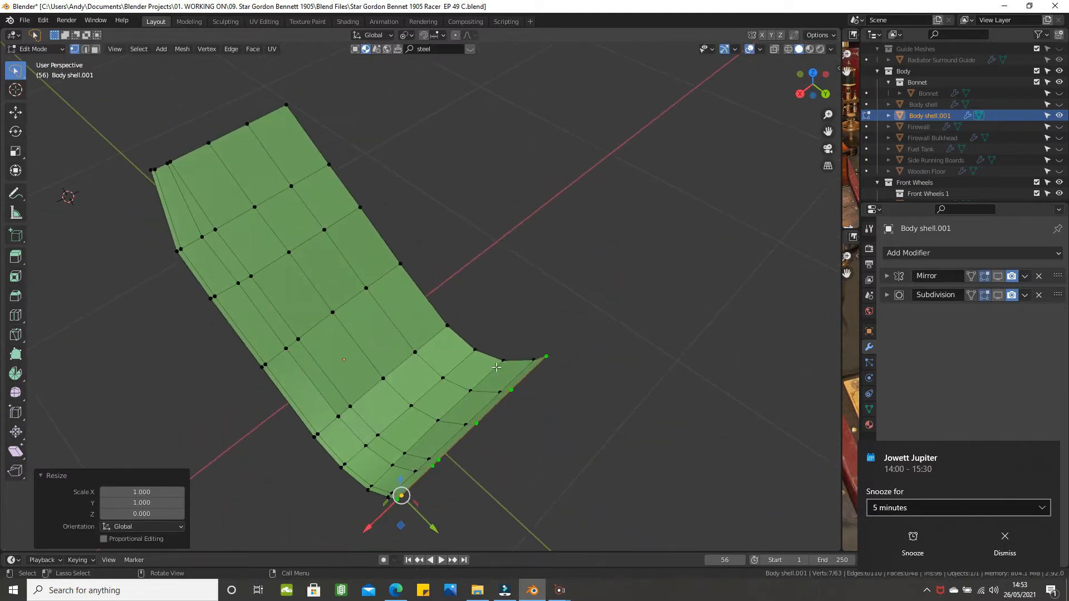
pyautogui.click(434, 468)
pyautogui.keyDown('shift'); pyautogui.click(416, 472); pyautogui.keyUp('shift')
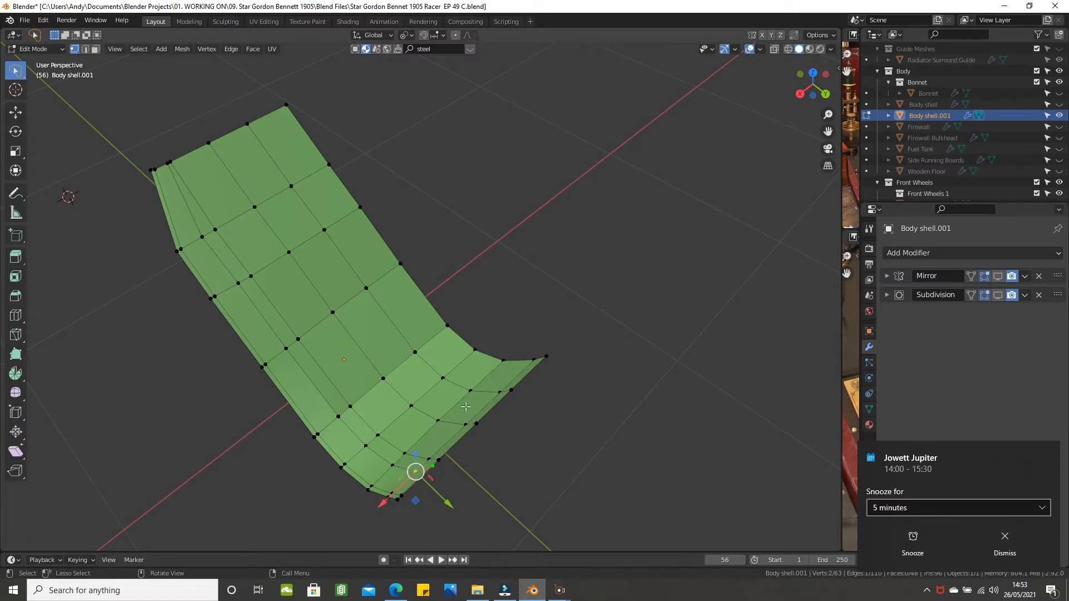
pyautogui.scroll(1, 466, 408)
pyautogui.keyDown('shift'); pyautogui.moveTo(465, 407); pyautogui.dragTo(481, 322, button='middle'); pyautogui.keyUp('shift')
pyautogui.scroll(-1, 467, 397)
pyautogui.moveTo(466, 410); pyautogui.dragTo(469, 421, button='middle')
pyautogui.keyDown('shift'); pyautogui.click(429, 420); pyautogui.keyUp('shift')
pyautogui.keyDown('shift'); pyautogui.click(432, 420); pyautogui.keyUp('shift')
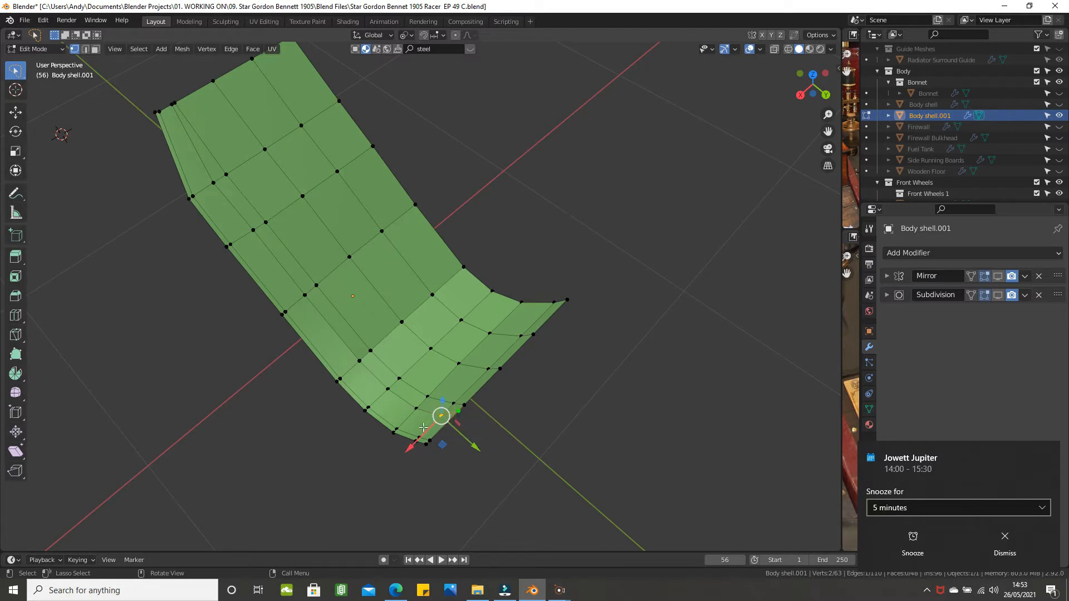
pyautogui.moveTo(470, 391); pyautogui.dragTo(544, 381, button='middle')
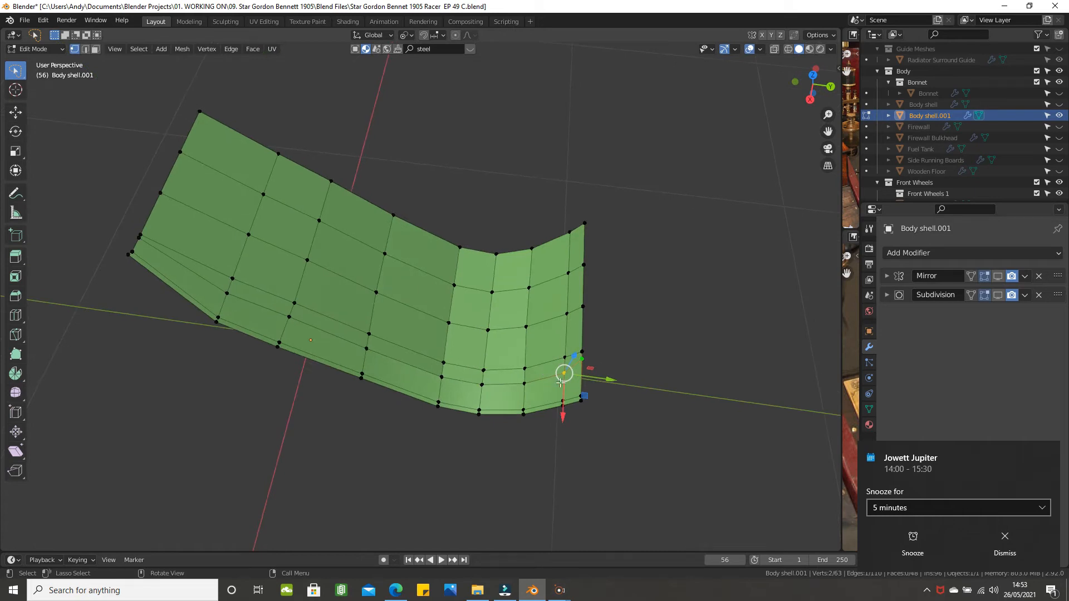
pyautogui.press('s')
pyautogui.write('x')
pyautogui.write('0')
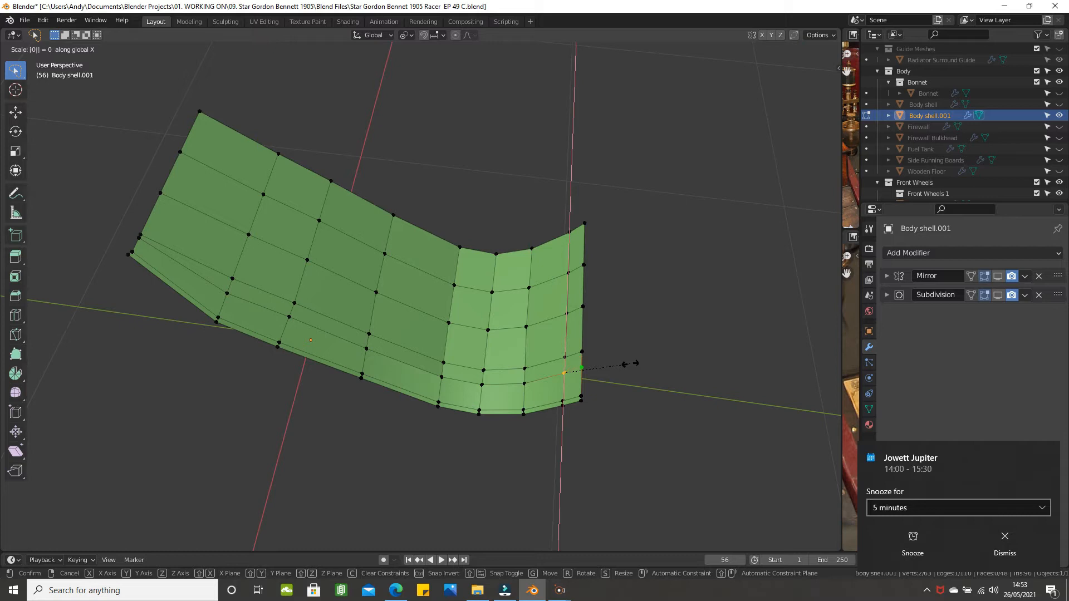
pyautogui.press('Return')
# - Slide the front row's fifth vertex from the inner edge outward along its edge by a factor of about 0.485
pyautogui.moveTo(294, 288); pyautogui.dragTo(208, 259, button='middle')
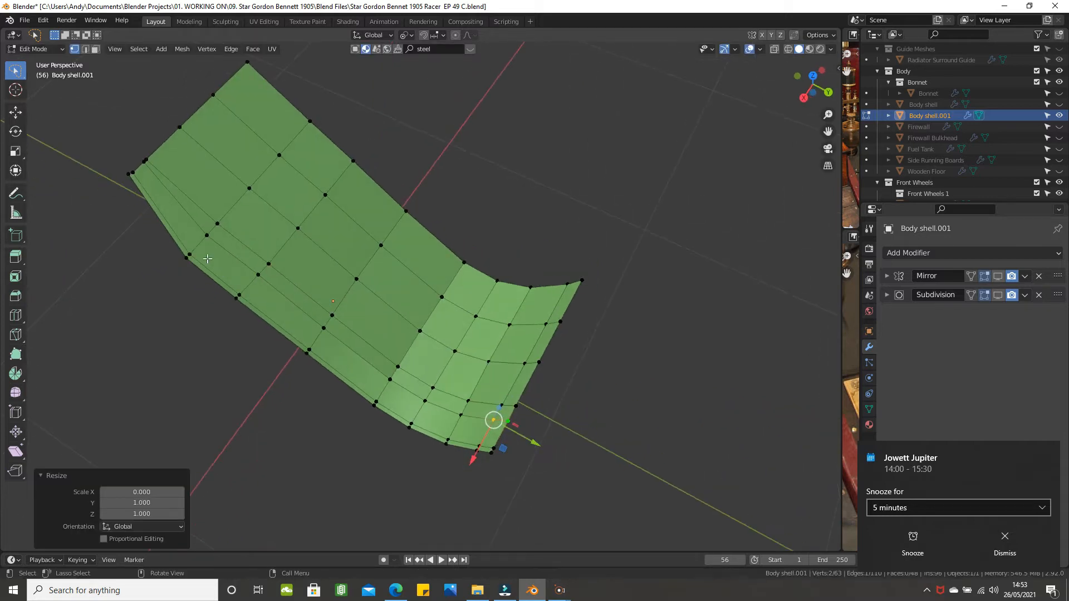
pyautogui.click(137, 167)
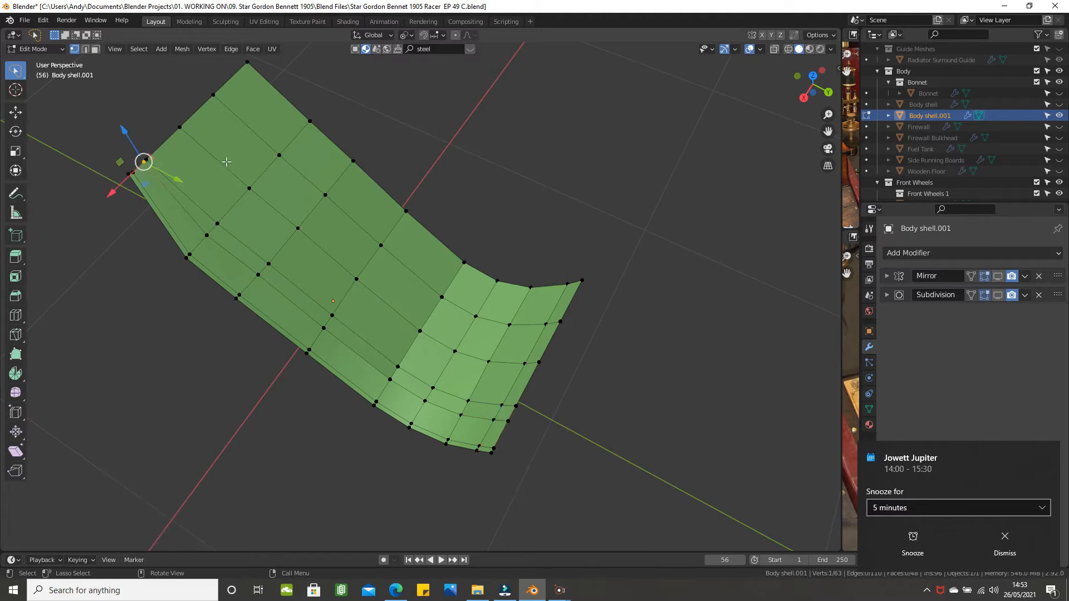
pyautogui.hotkey('shift', 'v')
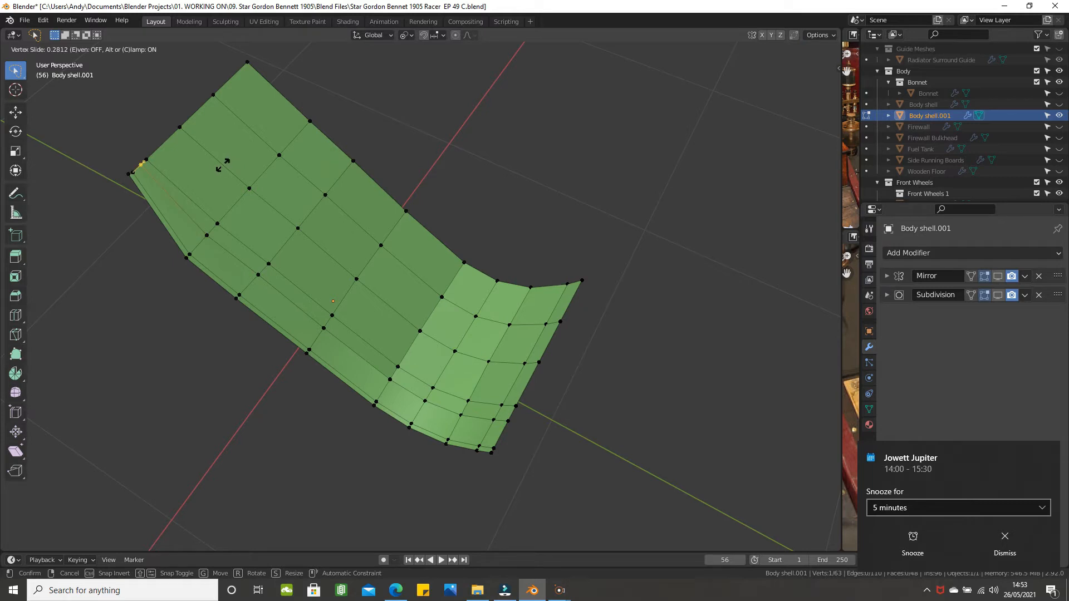
pyautogui.click(221, 168)
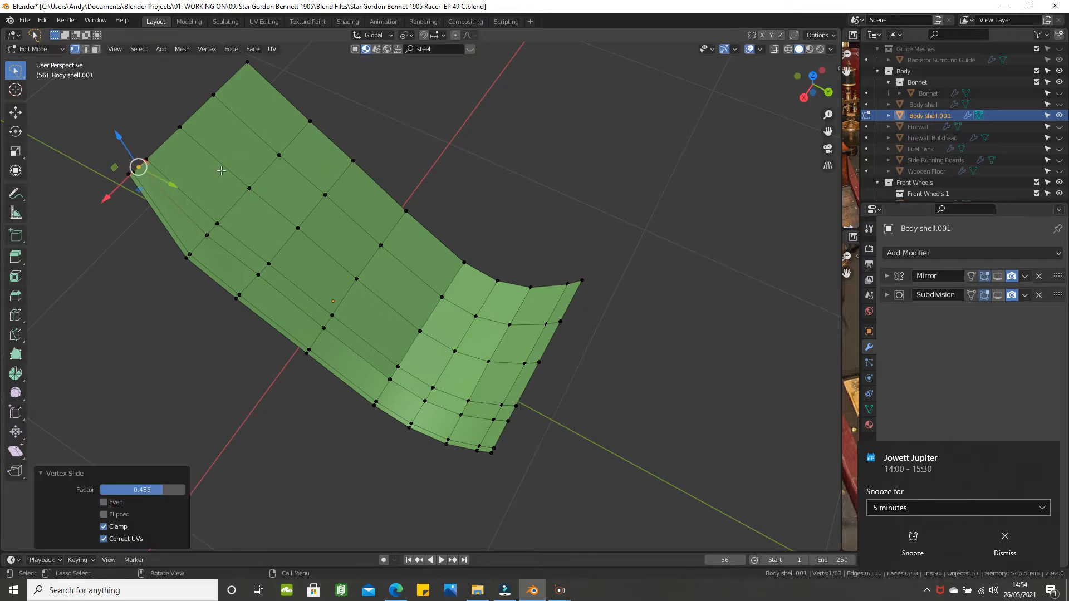
# - Add two crosswise loop cuts, one centred between the first two rows and one about midway along the last section before the curve
pyautogui.moveTo(242, 172); pyautogui.dragTo(287, 164, button='middle')
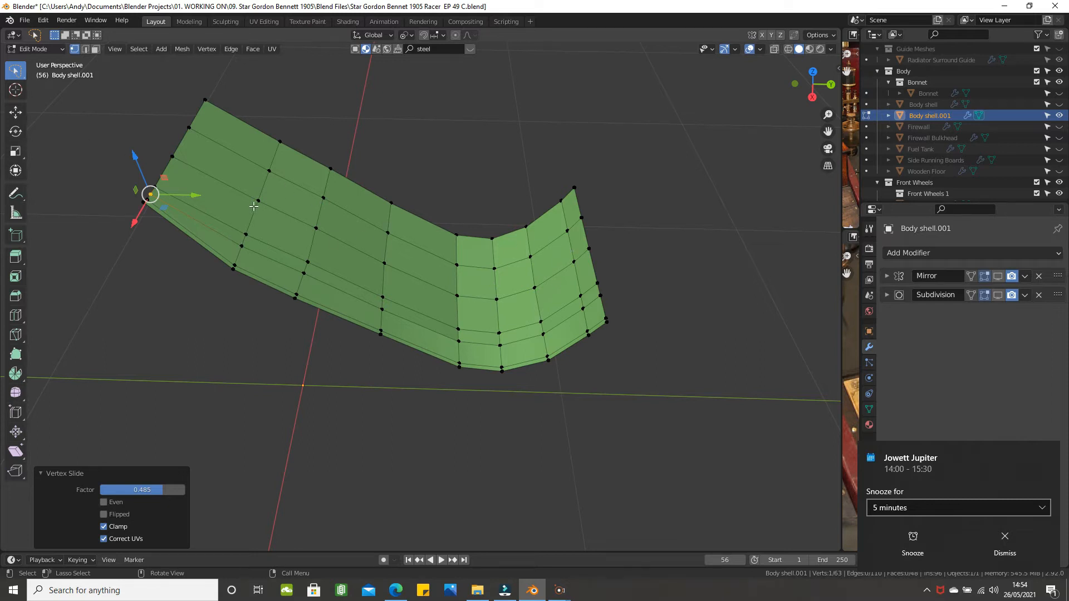
pyautogui.hotkey('ctrl', 'r')
pyautogui.click(214, 182)
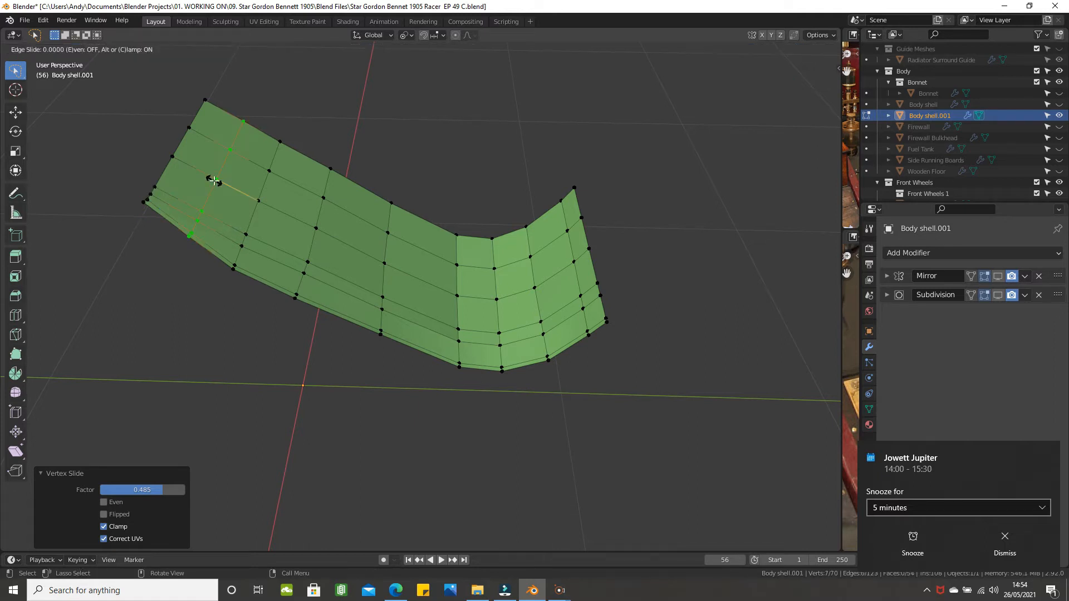
pyautogui.rightClick(216, 181)
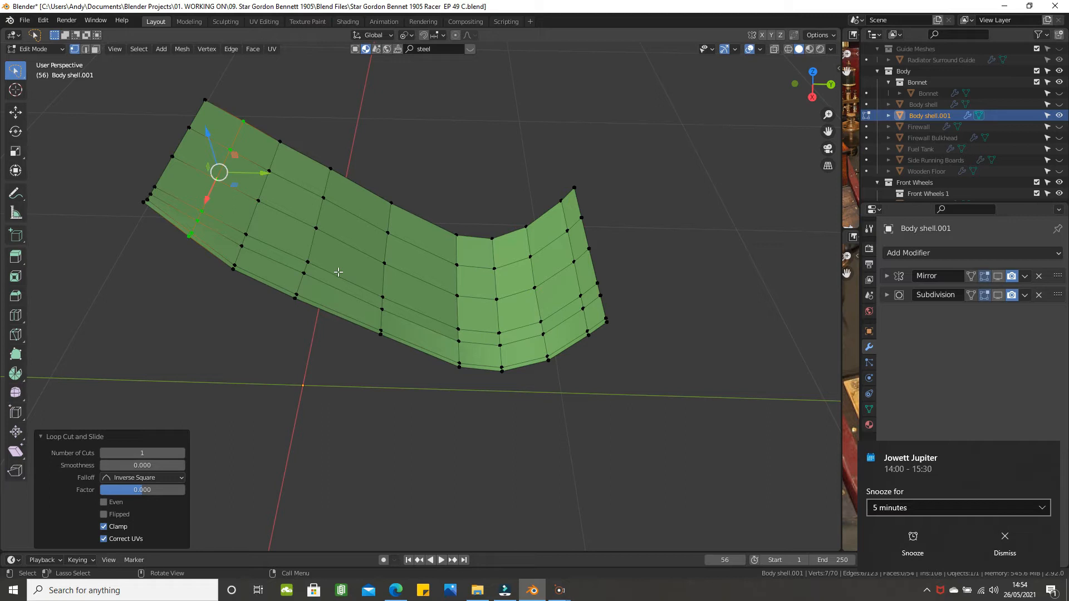
pyautogui.hotkey('ctrl', 'r')
pyautogui.click(419, 332)
pyautogui.click(420, 331)
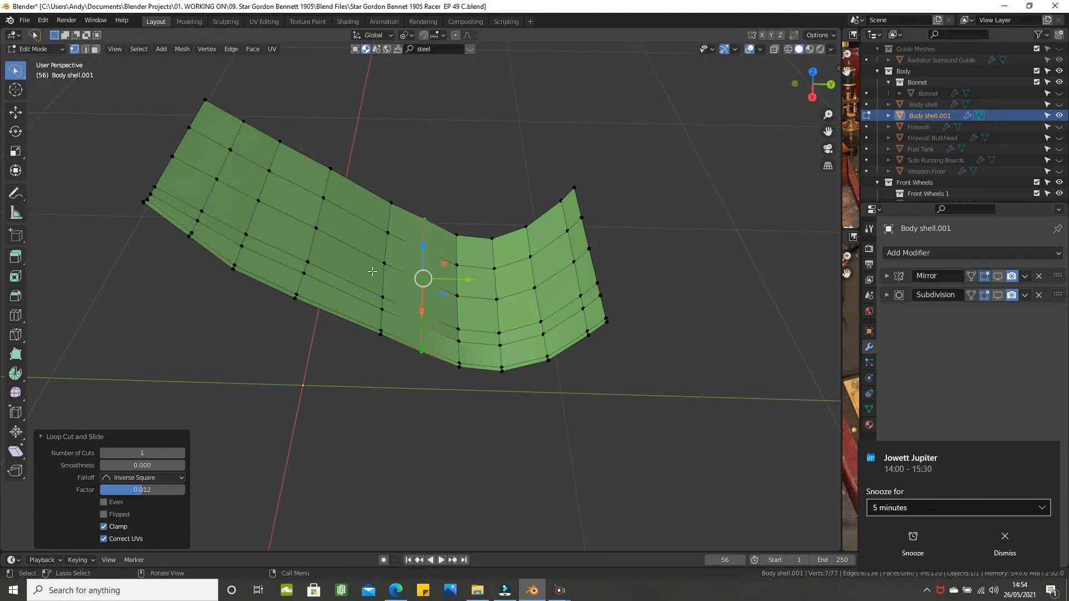
# - Evenly space the vertices along the floor's inner edge and the second lengthwise loop using LoopTools Space
pyautogui.keyDown('alt'); pyautogui.click(310, 151); pyautogui.keyUp('alt')
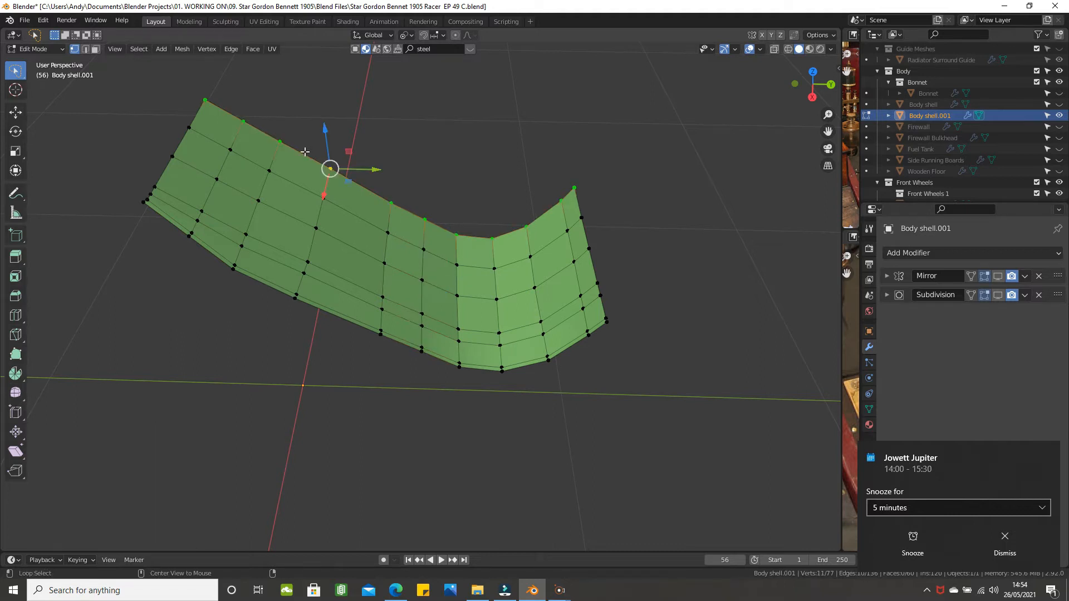
pyautogui.rightClick(690, 139)
pyautogui.moveTo(691, 139)
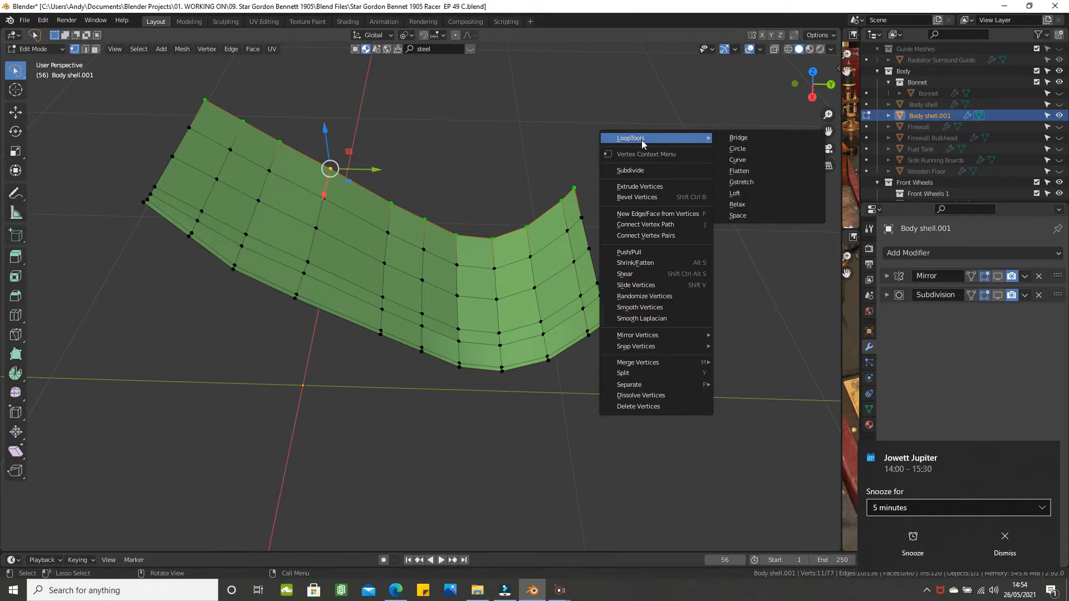
pyautogui.click(756, 214)
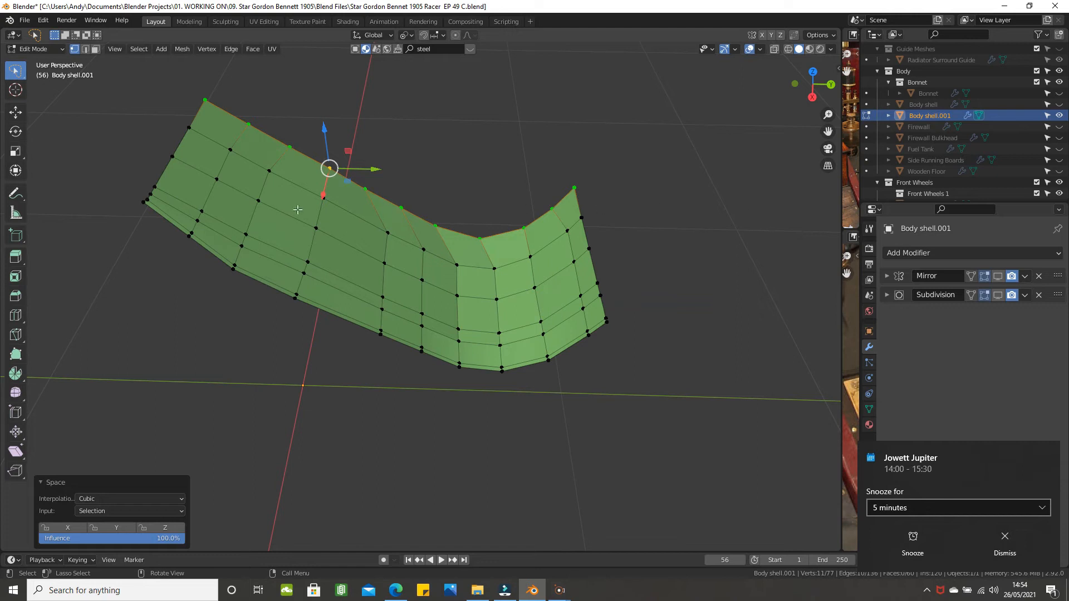
pyautogui.keyDown('alt'); pyautogui.click(289, 183); pyautogui.keyUp('alt')
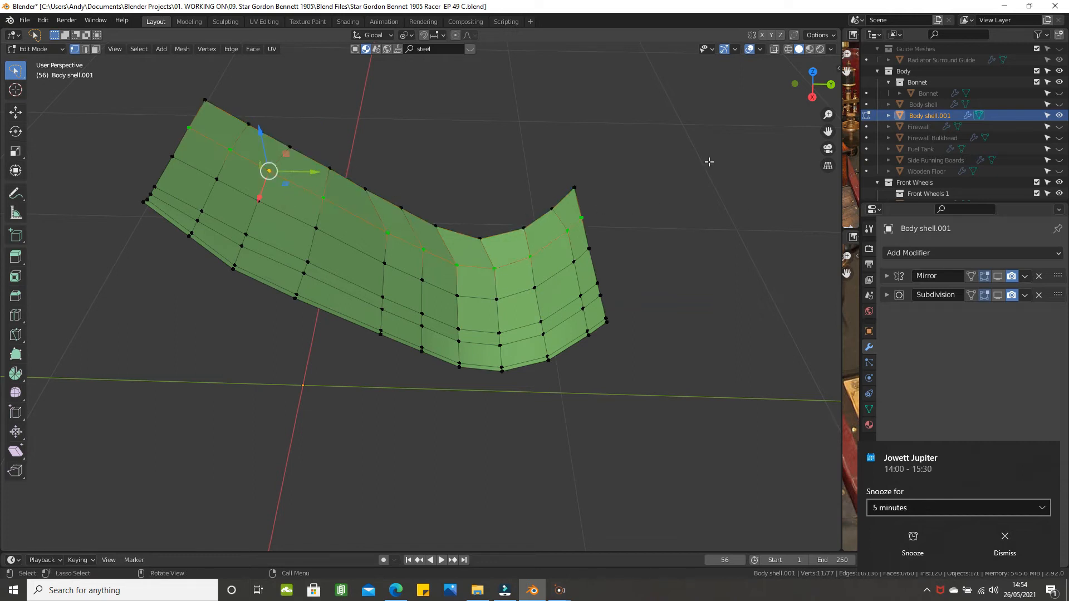
pyautogui.rightClick(727, 151)
pyautogui.moveTo(727, 152)
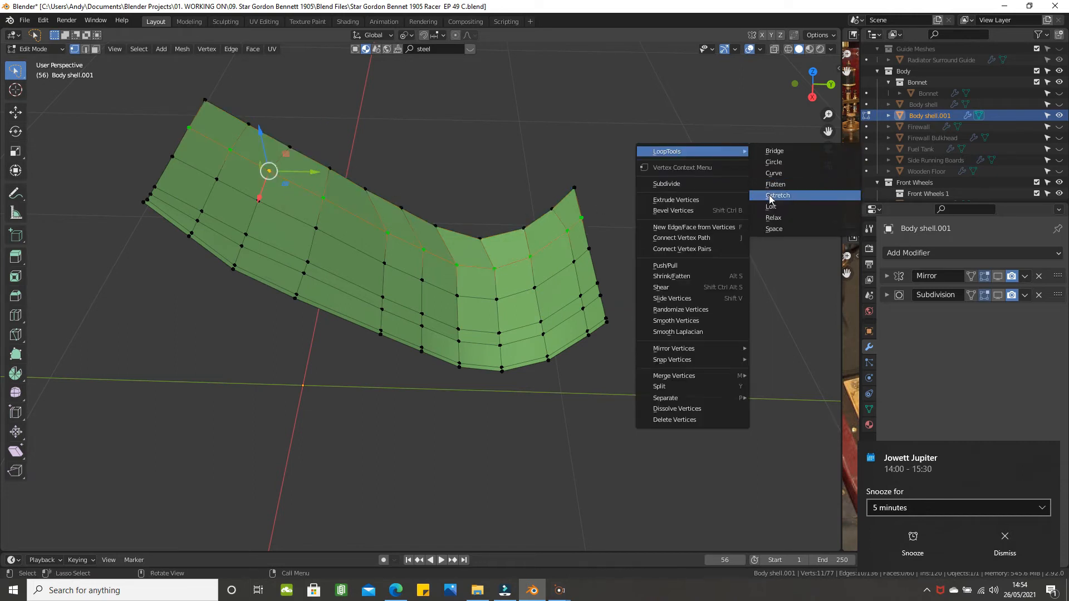
pyautogui.click(770, 230)
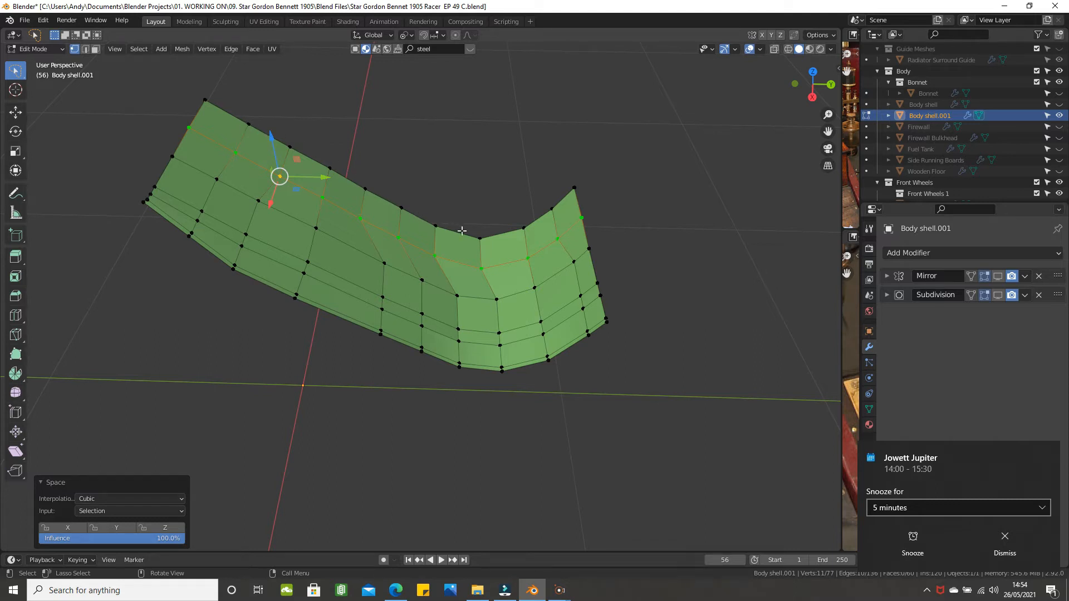
# - Apply LoopTools Space to the third and fourth lengthwise vertex loops from the inner edge
pyautogui.keyDown('alt'); pyautogui.click(234, 187); pyautogui.keyUp('alt')
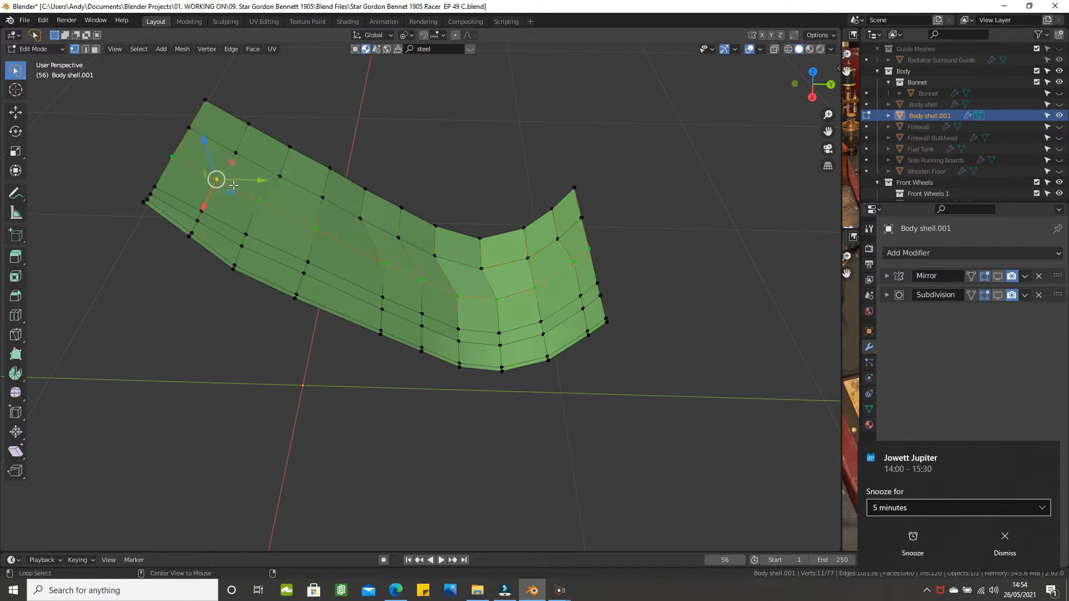
pyautogui.rightClick(700, 144)
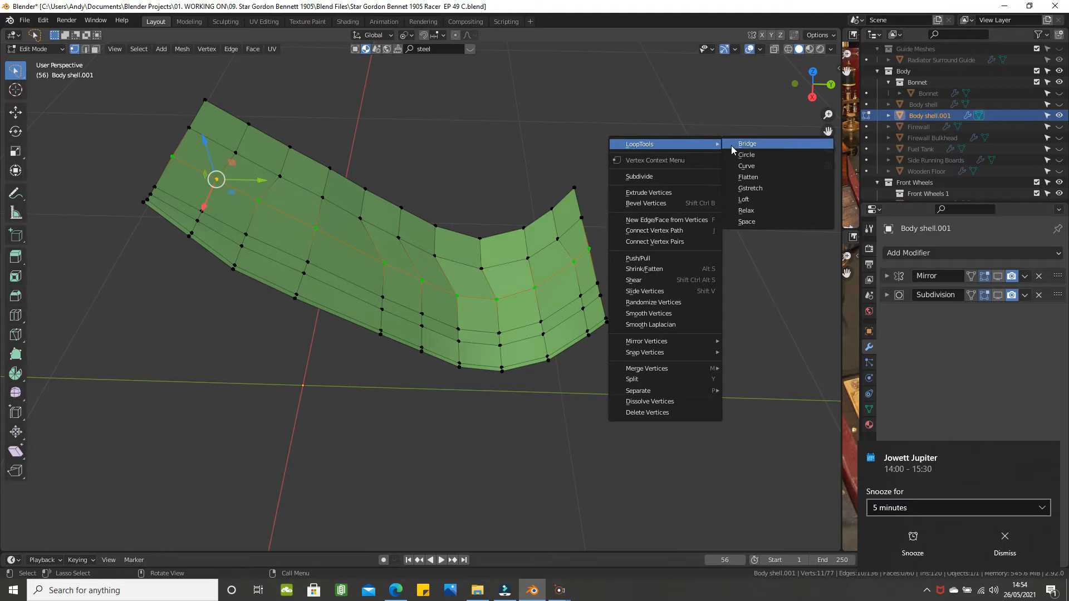
pyautogui.click(749, 221)
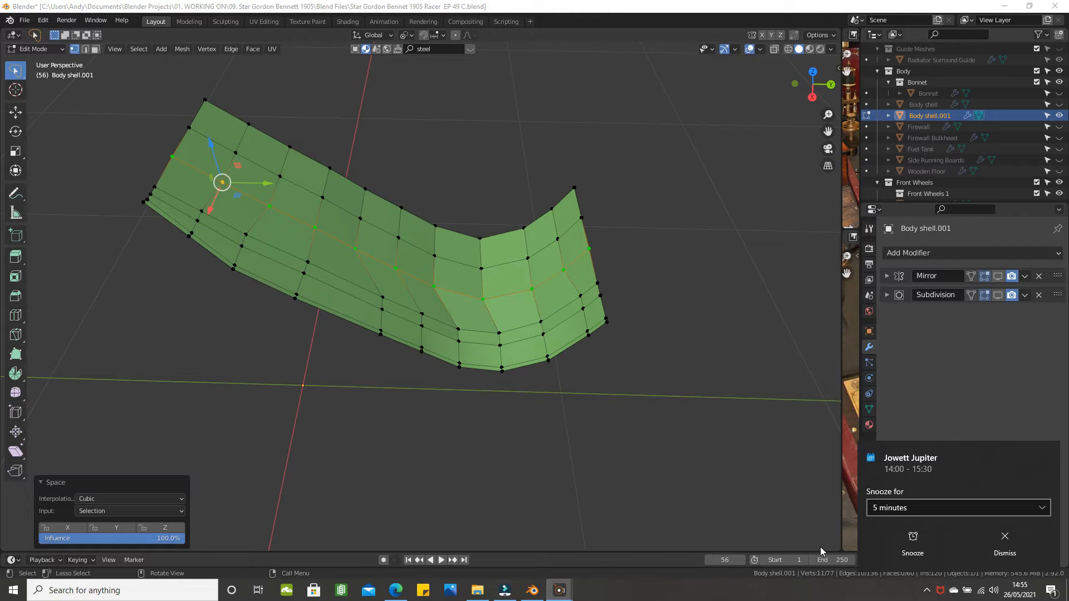
pyautogui.hotkey('alt', 'a')
pyautogui.keyDown('alt'); pyautogui.click(277, 246); pyautogui.keyUp('alt')
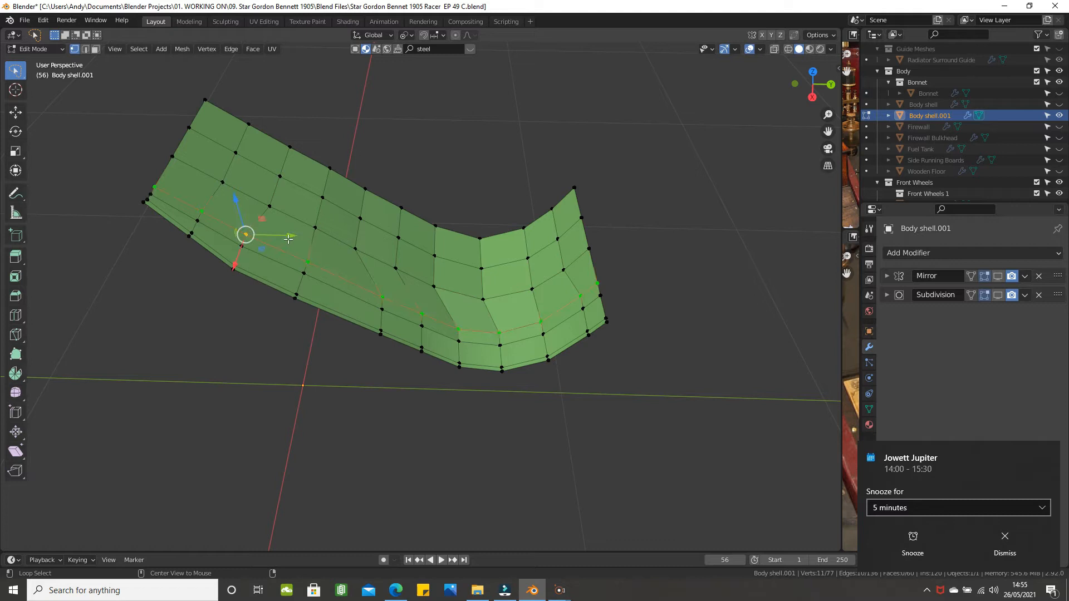
pyautogui.rightClick(708, 190)
pyautogui.moveTo(704, 191)
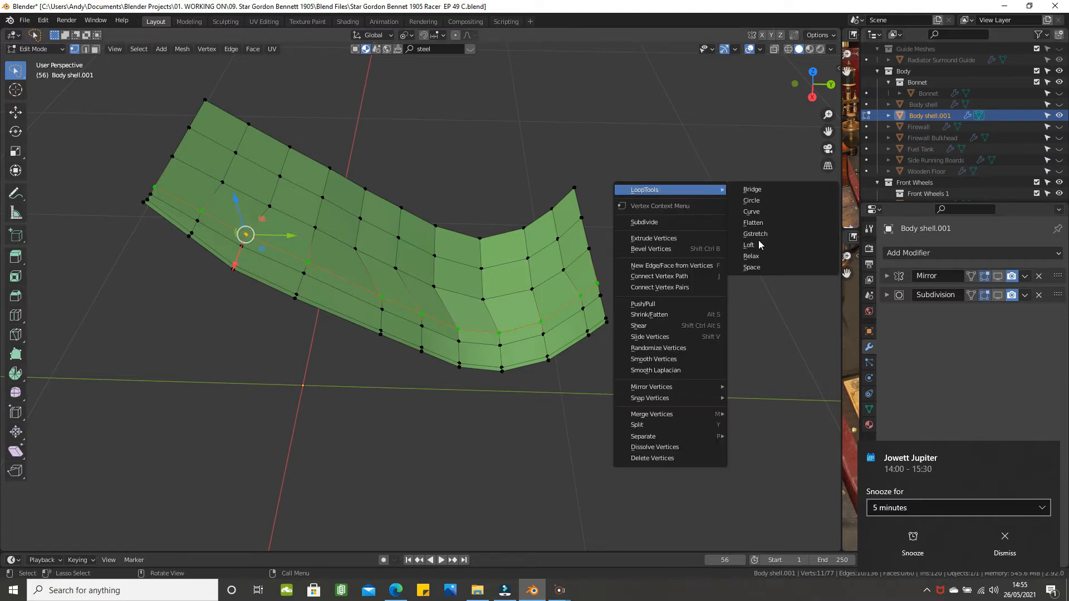
pyautogui.click(763, 268)
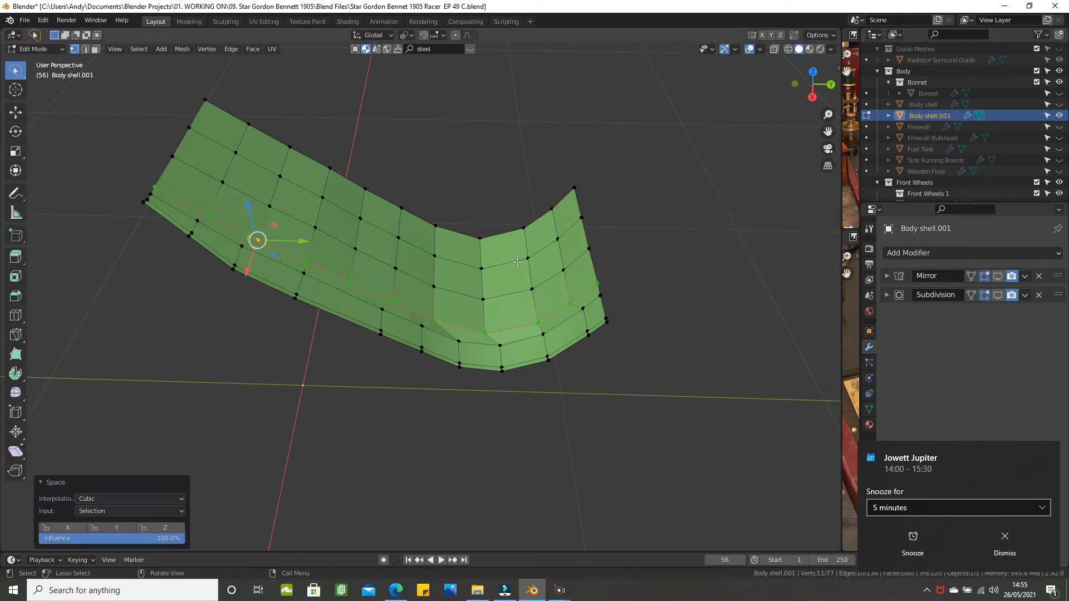
# - Evenly space the vertices of the fifth and sixth lengthwise loops from the floor's inner edge using LoopTools Space
pyautogui.keyDown('alt'); pyautogui.click(335, 293); pyautogui.keyUp('alt')
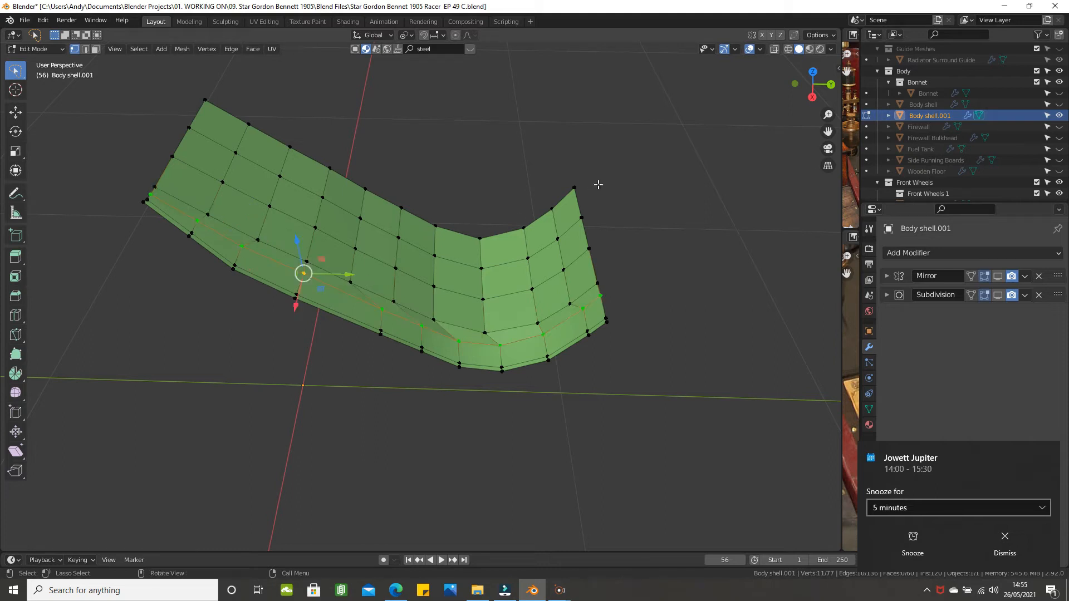
pyautogui.rightClick(668, 155)
pyautogui.moveTo(668, 152)
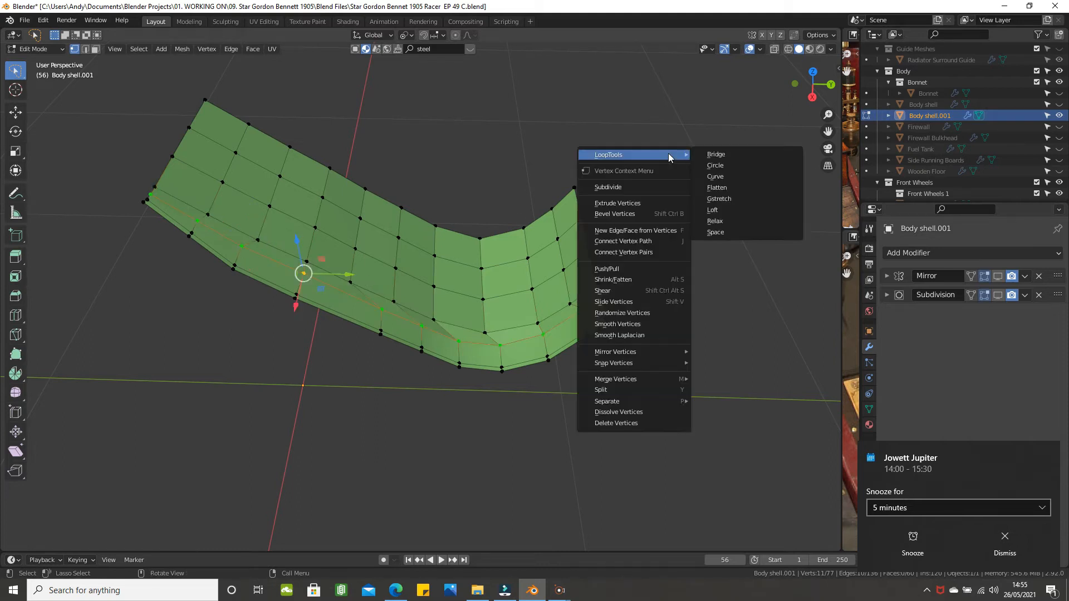
pyautogui.click(713, 231)
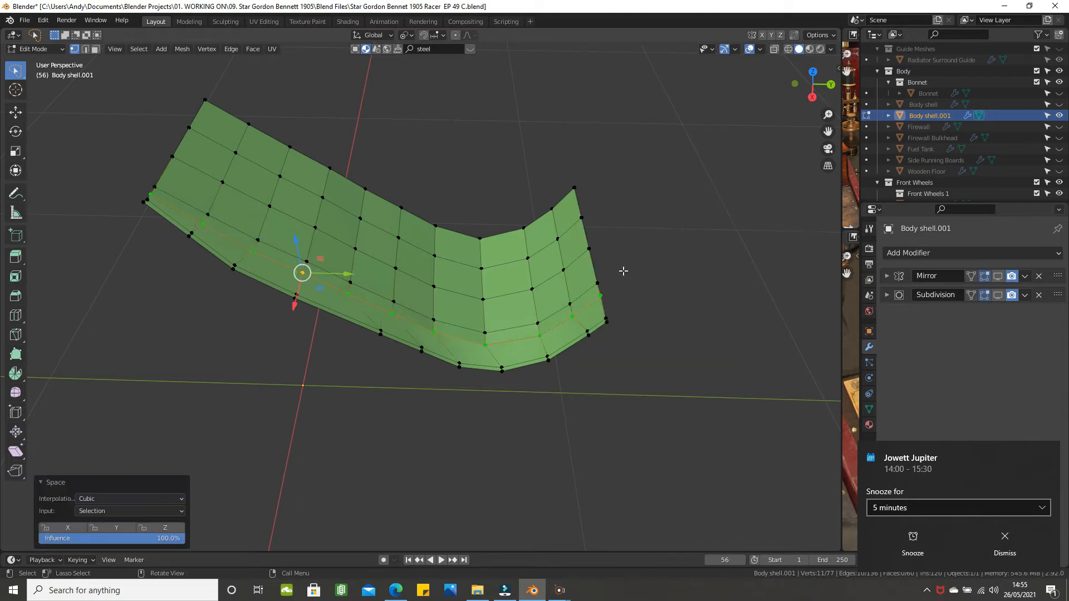
pyautogui.keyDown('alt'); pyautogui.click(520, 363); pyautogui.keyUp('alt')
pyautogui.rightClick(726, 238)
pyautogui.moveTo(726, 239)
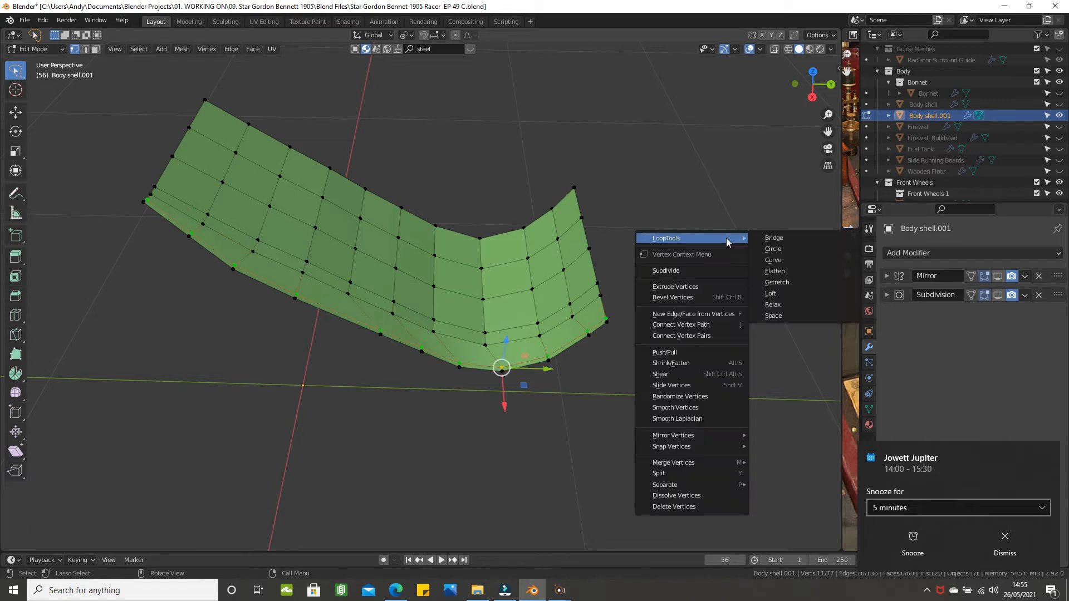
pyautogui.click(777, 316)
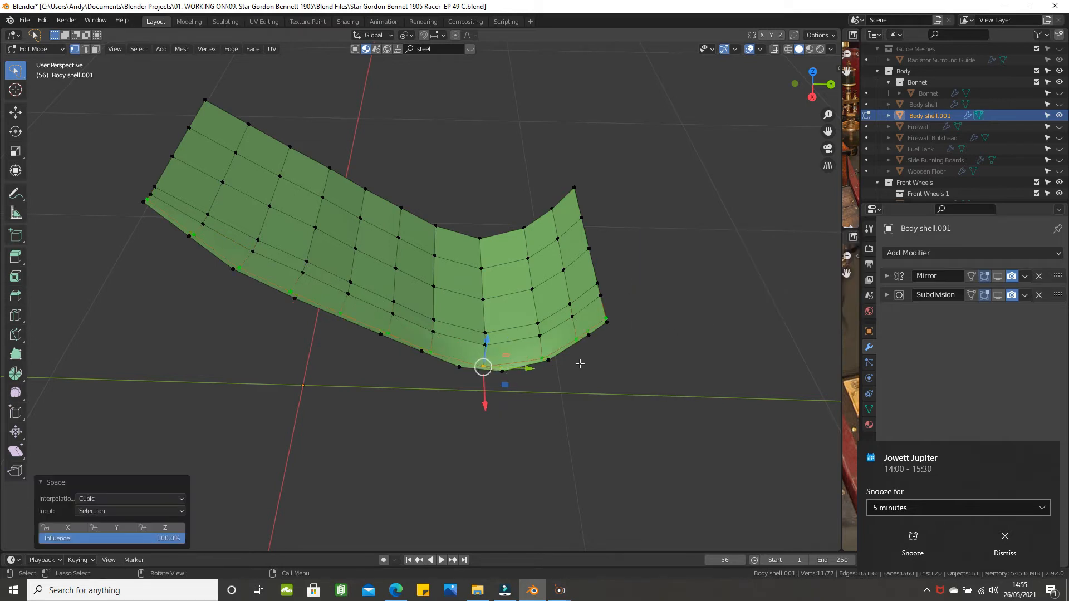
# - Apply LoopTools Space to the vertices along the floor's outermost lengthwise edge
pyautogui.keyDown('shift'); pyautogui.click(549, 361); pyautogui.keyUp('shift')
pyautogui.rightClick(673, 283)
pyautogui.moveTo(673, 282)
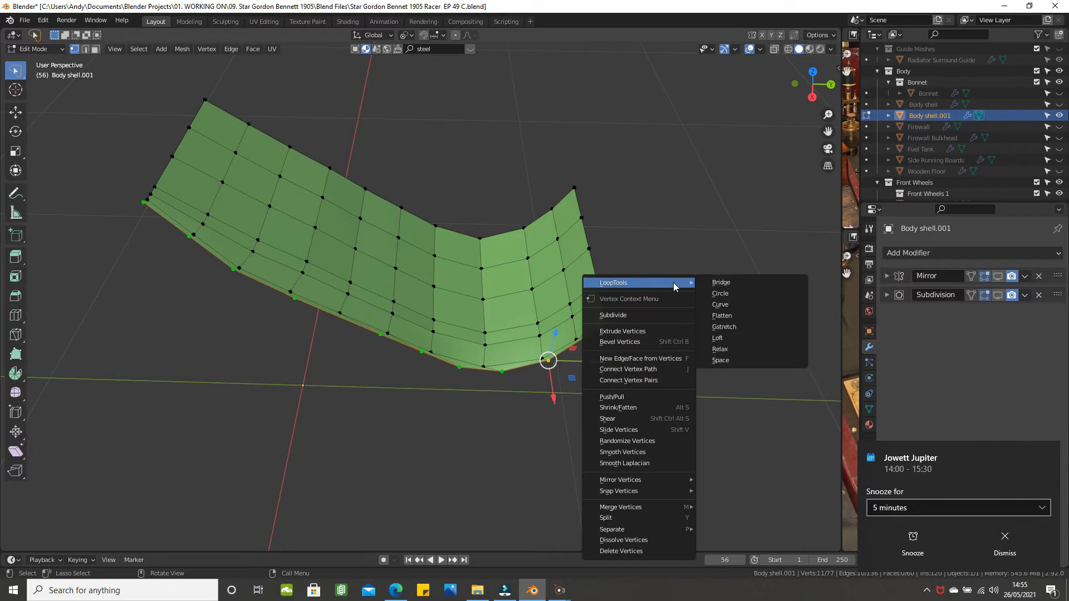
pyautogui.click(732, 356)
# - Bevel the first crosswise edge loop in from the floor's straight end with 5 segments and a width of 0.006 m
pyautogui.moveTo(473, 279); pyautogui.dragTo(367, 194, button='middle')
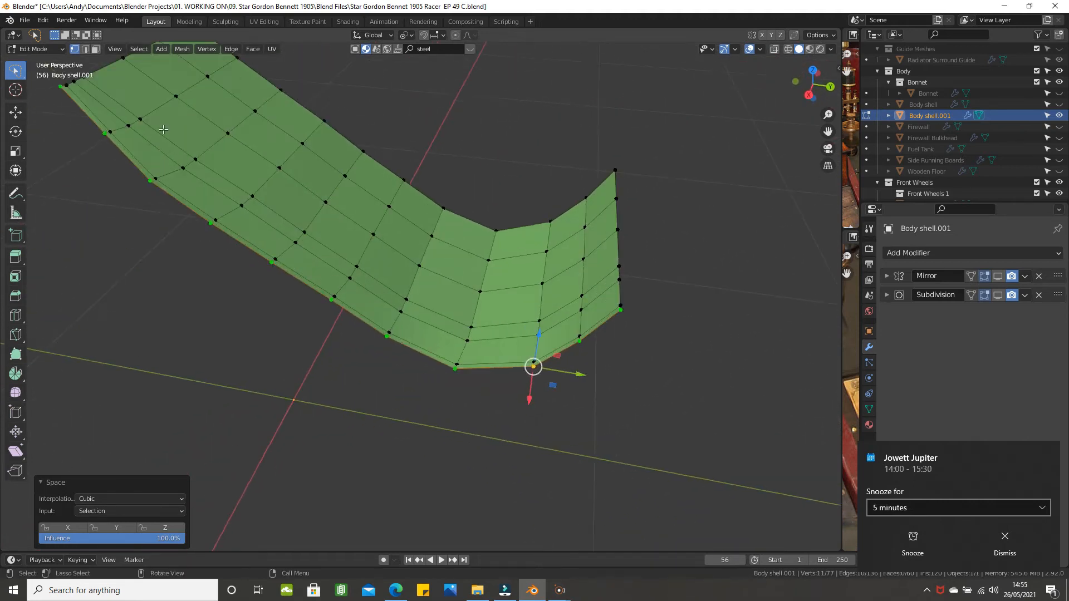
pyautogui.keyDown('shift'); pyautogui.moveTo(168, 131); pyautogui.dragTo(291, 194, button='middle'); pyautogui.keyUp('shift')
pyautogui.scroll(1, 242, 202)
pyautogui.scroll(-3, 226, 182)
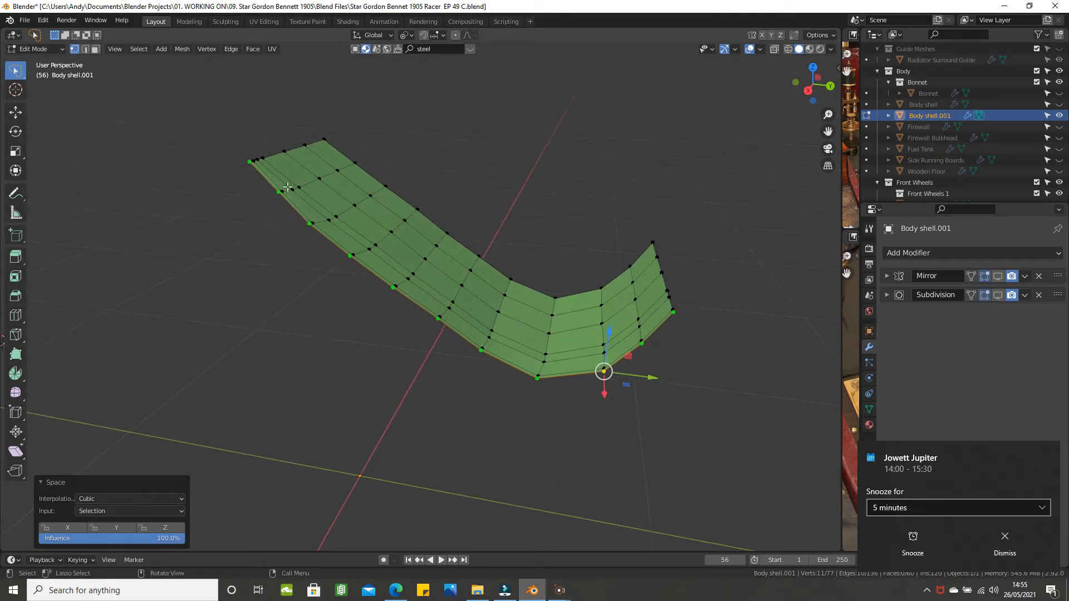
pyautogui.keyDown('shift'); pyautogui.moveTo(331, 177); pyautogui.dragTo(295, 245, button='middle'); pyautogui.keyUp('shift')
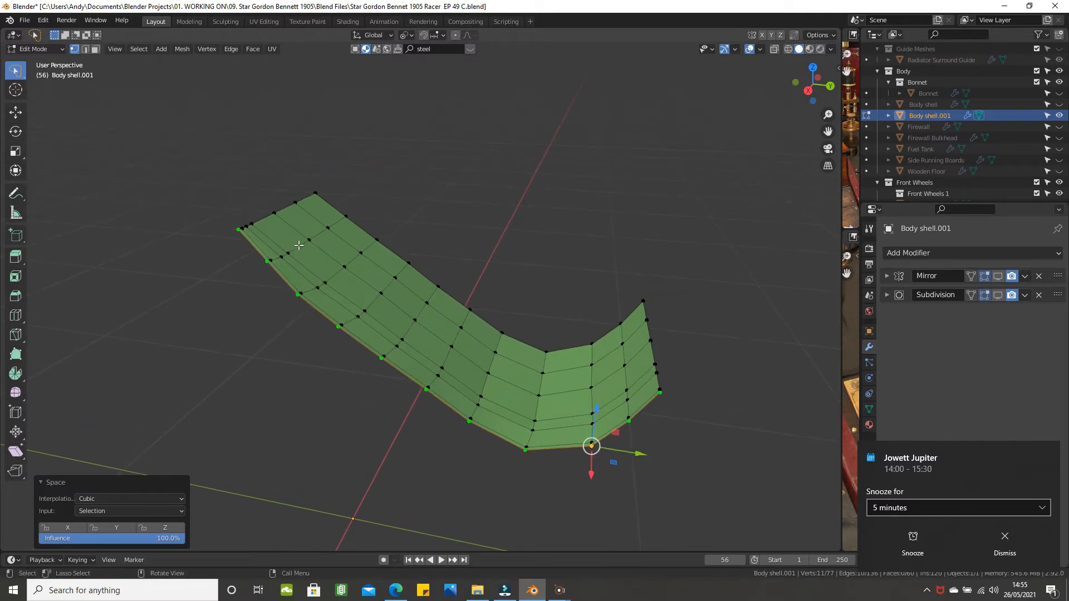
pyautogui.keyDown('alt'); pyautogui.click(299, 245); pyautogui.keyUp('alt')
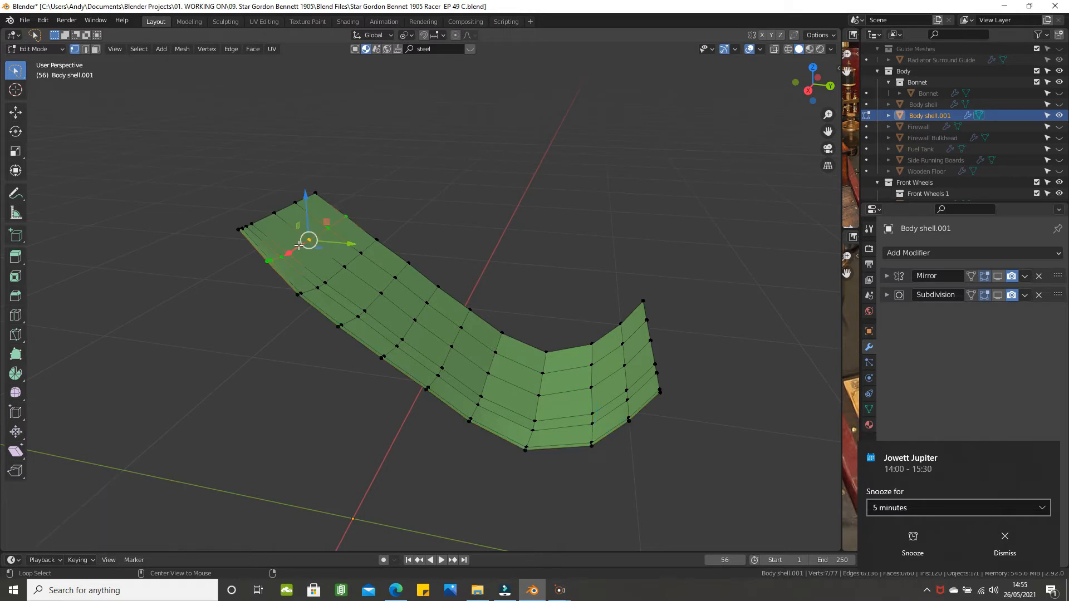
pyautogui.scroll(3, 372, 192)
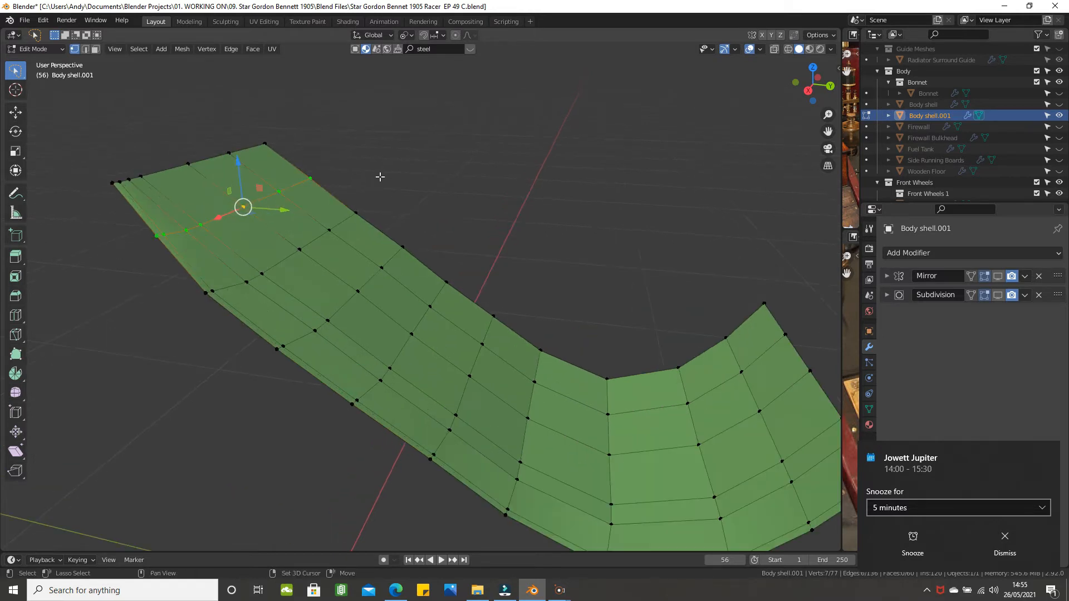
pyautogui.keyDown('shift'); pyautogui.moveTo(382, 176); pyautogui.dragTo(421, 183, button='middle'); pyautogui.keyUp('shift')
pyautogui.hotkey('ctrl', 'b')
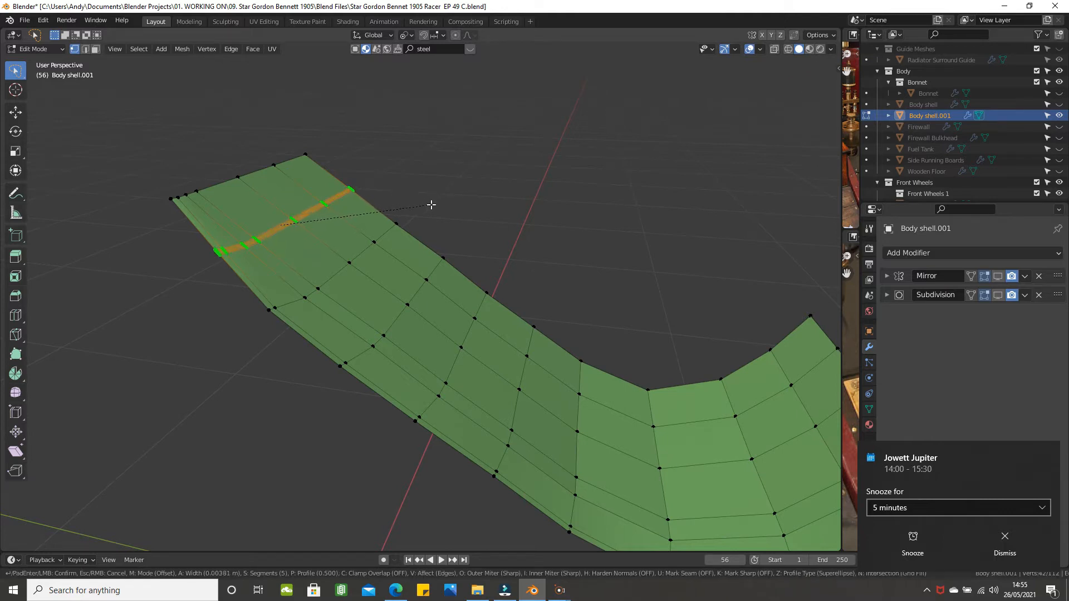
pyautogui.click(431, 205)
pyautogui.moveTo(414, 206); pyautogui.dragTo(356, 205, button='middle')
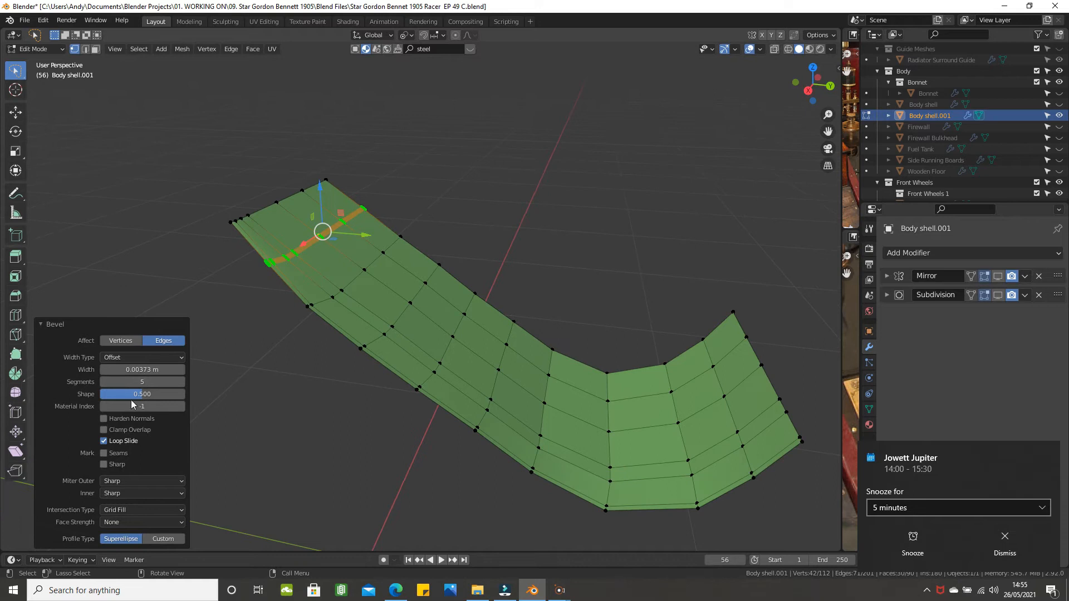
pyautogui.click(146, 370)
pyautogui.press('BackSpace')
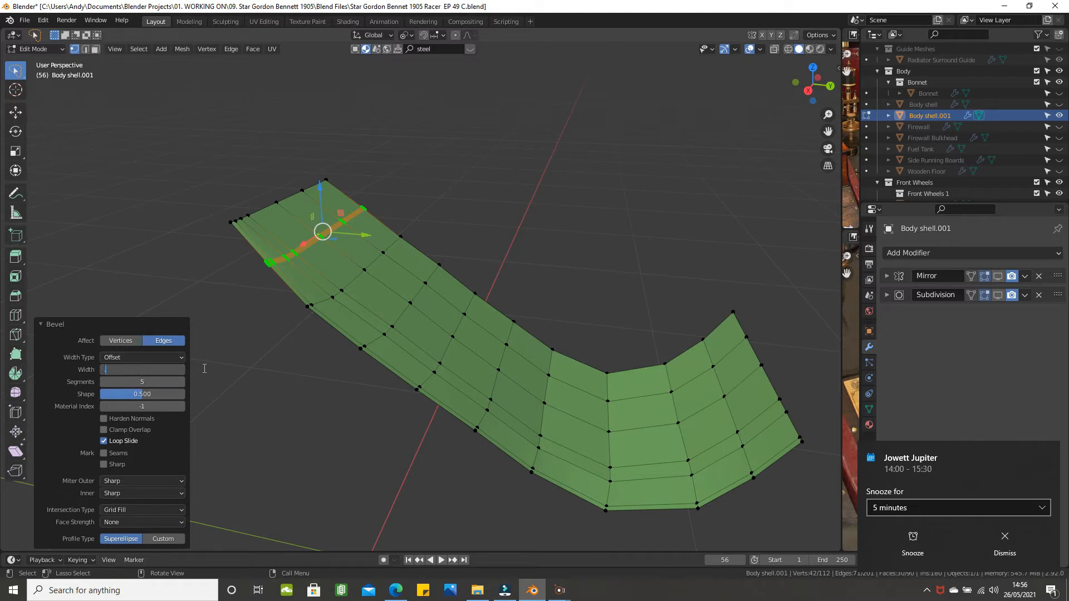
pyautogui.write('.006')
pyautogui.press('Return')
# - Delete the middle strip of faces across the bevelled band to leave a narrow gap between the floor panels
pyautogui.scroll(3, 271, 280)
pyautogui.moveTo(271, 280); pyautogui.dragTo(273, 261, button='middle')
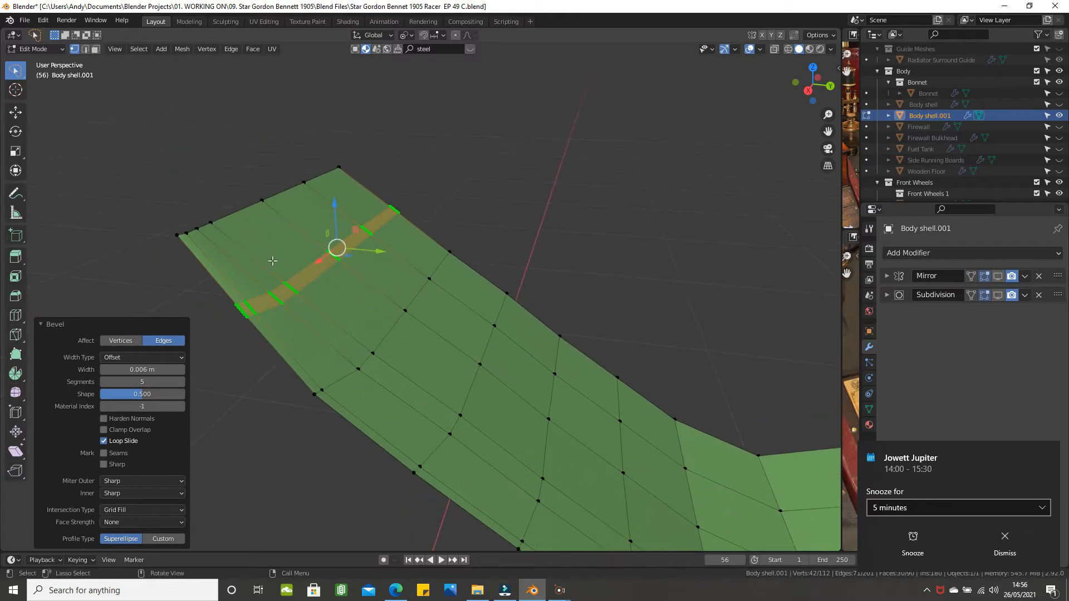
pyautogui.click(96, 49)
pyautogui.scroll(2, 317, 202)
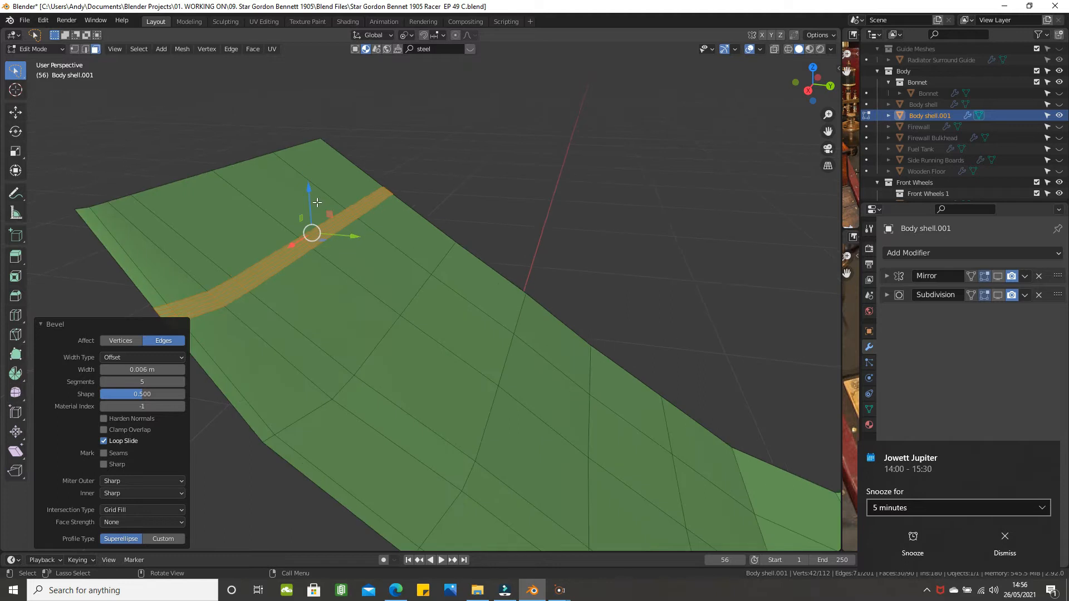
pyautogui.moveTo(317, 202); pyautogui.dragTo(403, 256, button='middle')
pyautogui.scroll(3, 402, 257)
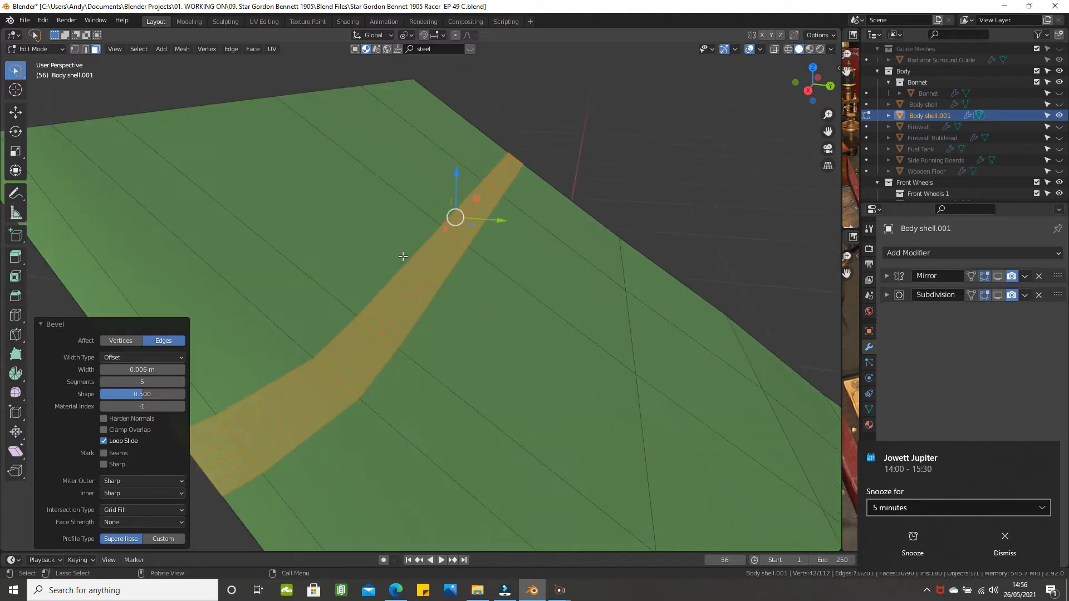
pyautogui.scroll(2, 403, 257)
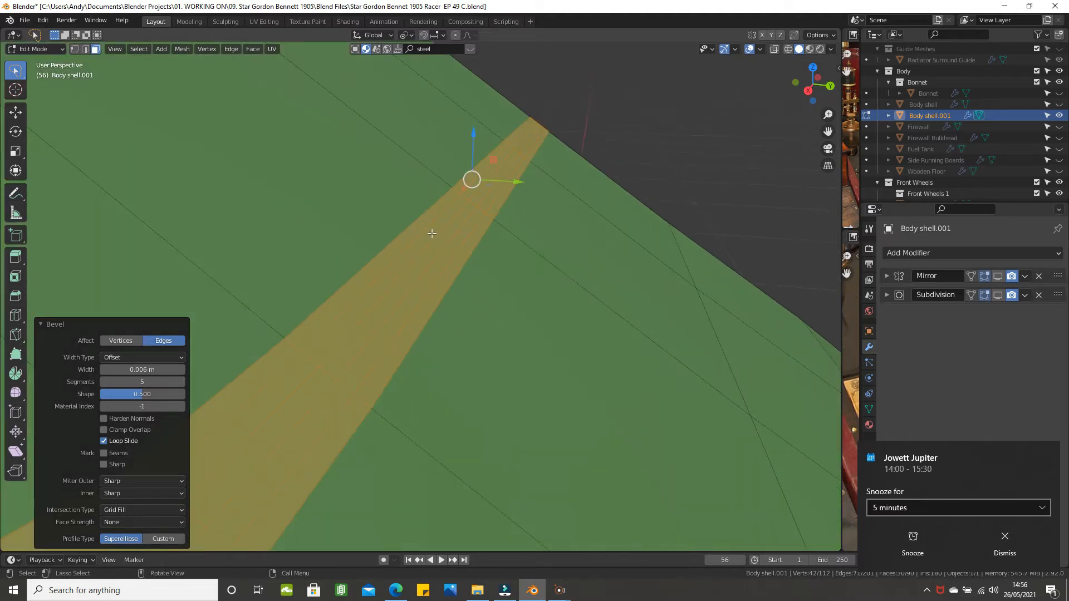
pyautogui.keyDown('shift'); pyautogui.moveTo(432, 237); pyautogui.dragTo(414, 273, button='middle'); pyautogui.keyUp('shift')
pyautogui.scroll(-3, 414, 273)
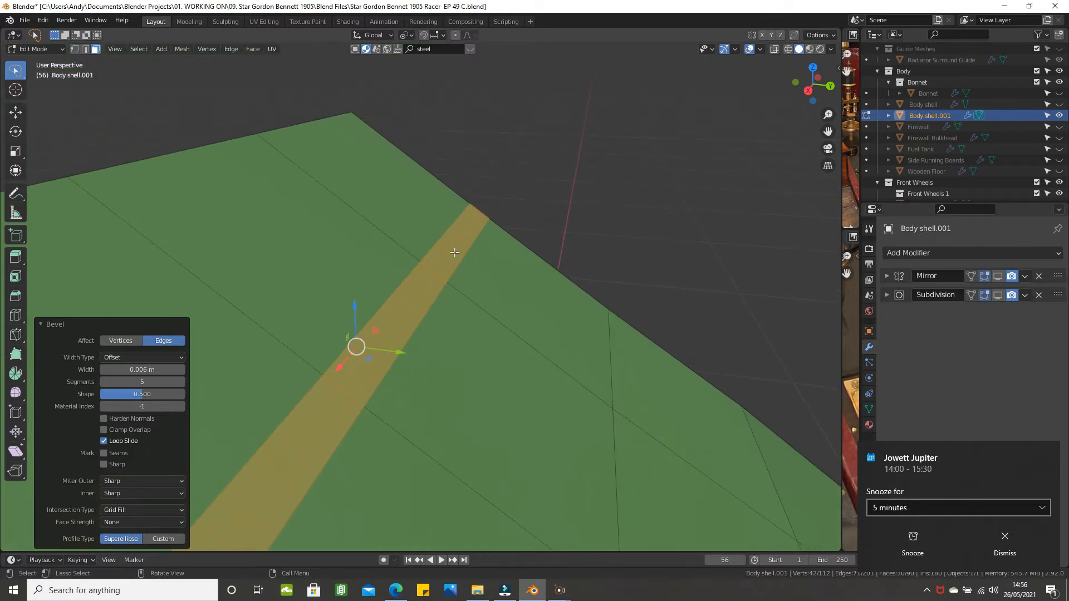
pyautogui.click(513, 204)
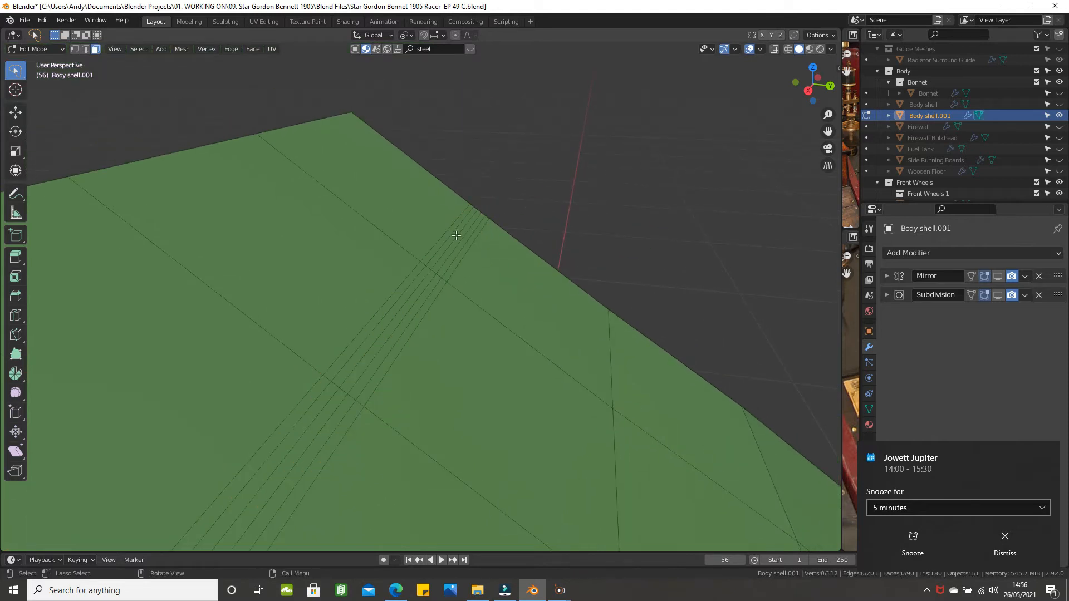
pyautogui.scroll(2, 456, 236)
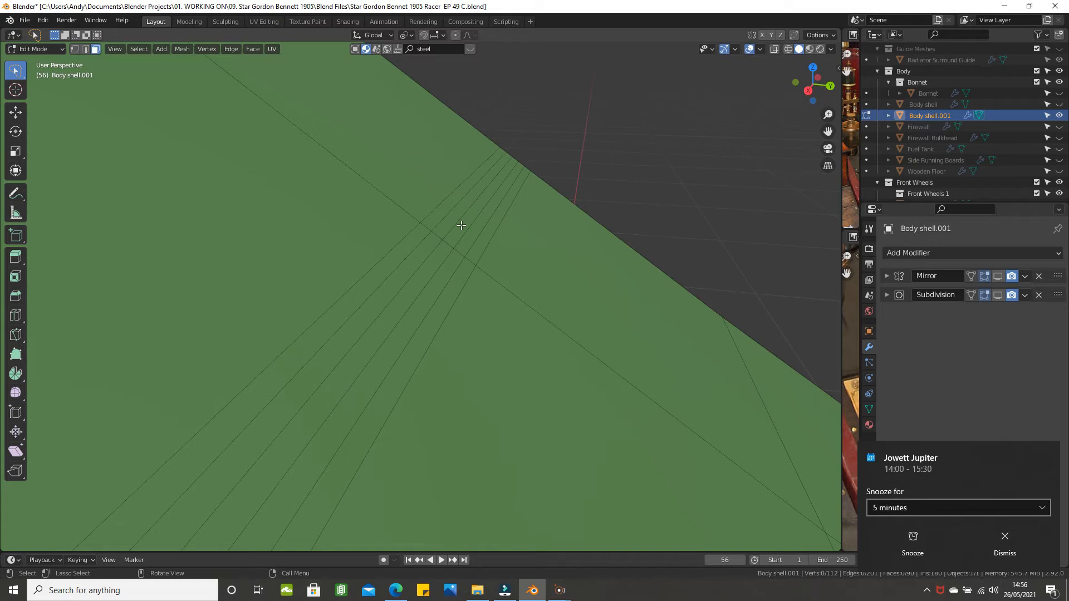
pyautogui.click(461, 225)
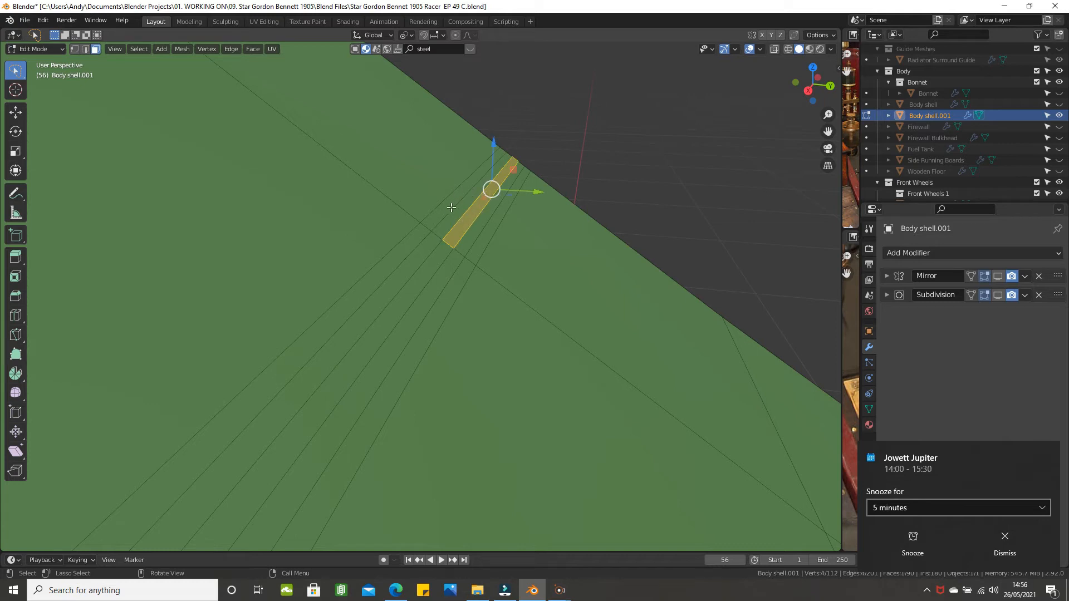
pyautogui.scroll(-2, 483, 213)
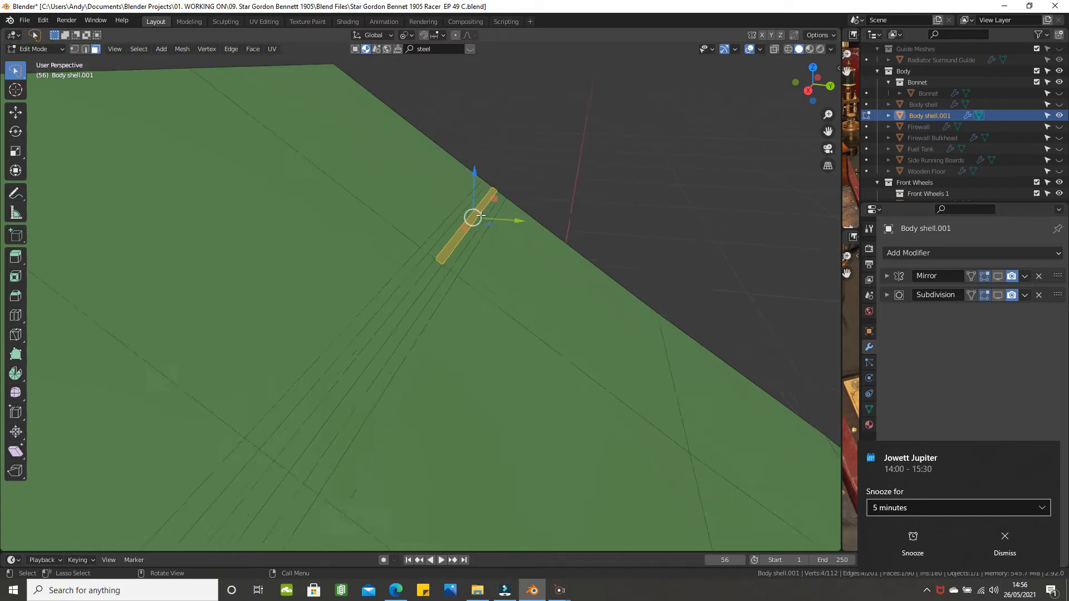
pyautogui.keyDown('shift'); pyautogui.moveTo(344, 273); pyautogui.dragTo(401, 175, button='middle'); pyautogui.keyUp('shift')
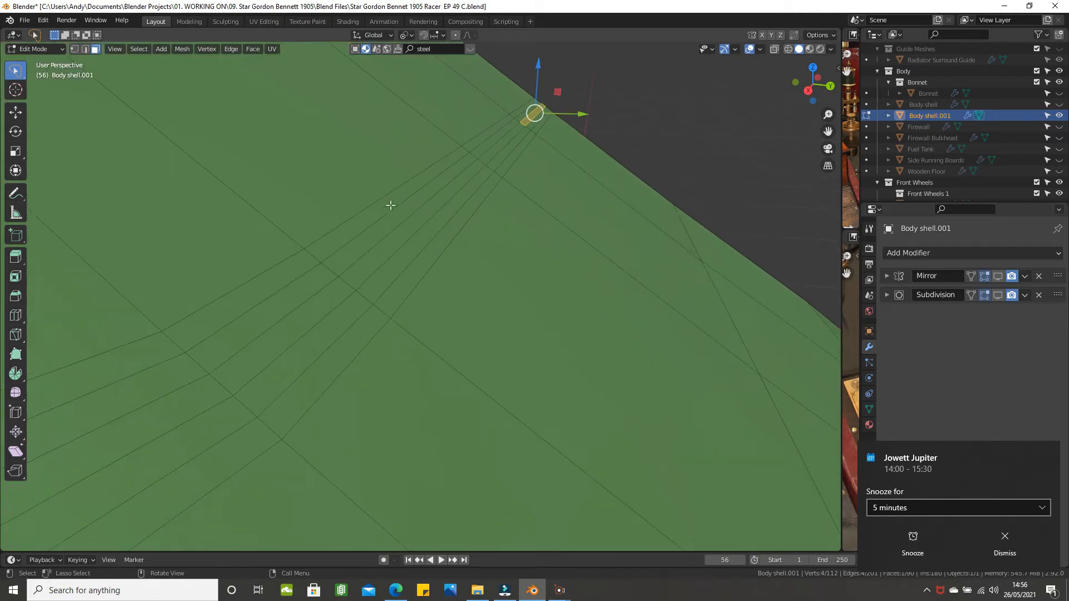
pyautogui.scroll(-1, 389, 208)
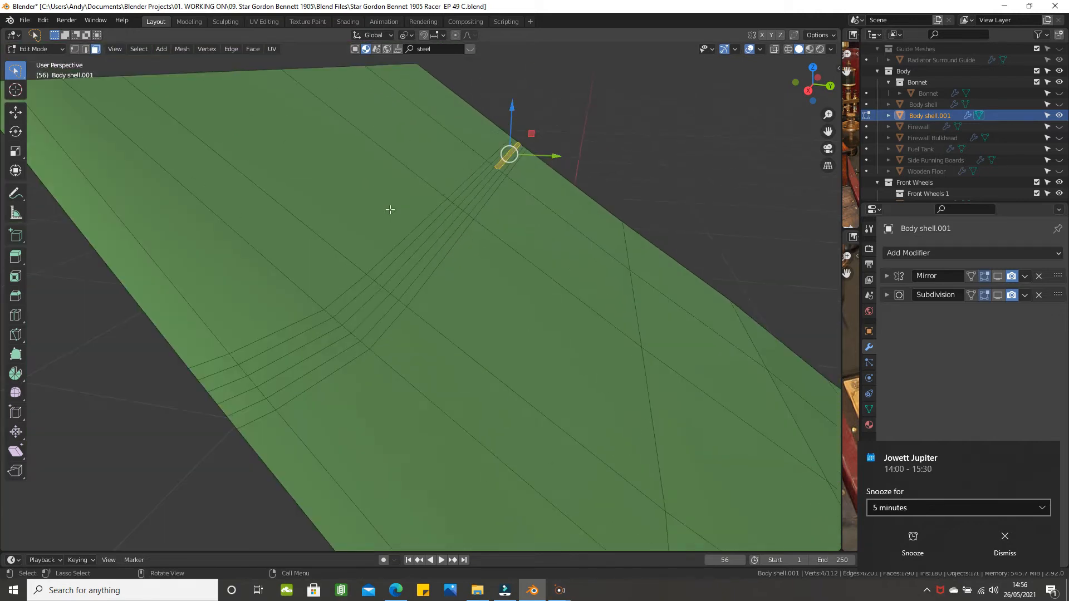
pyautogui.keyDown('ctrl'); pyautogui.click(229, 393); pyautogui.keyUp('ctrl')
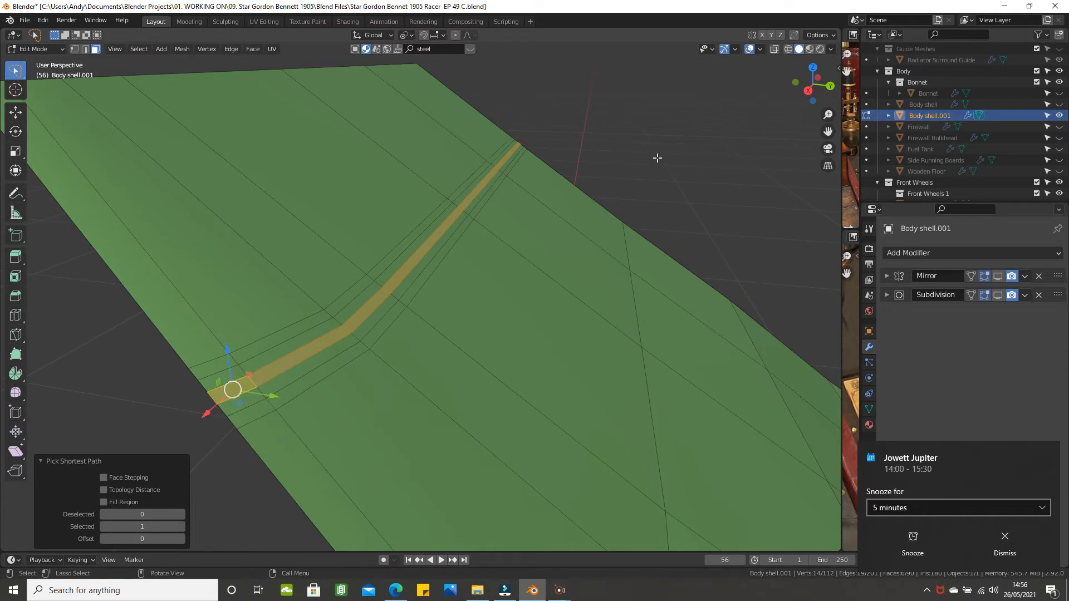
pyautogui.press('x')
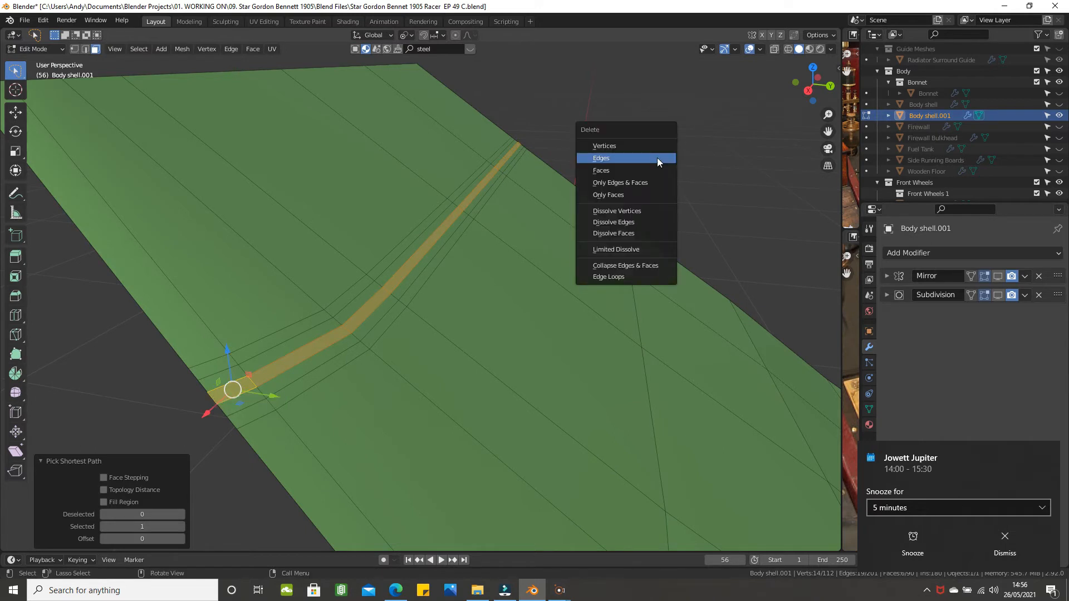
pyautogui.click(650, 169)
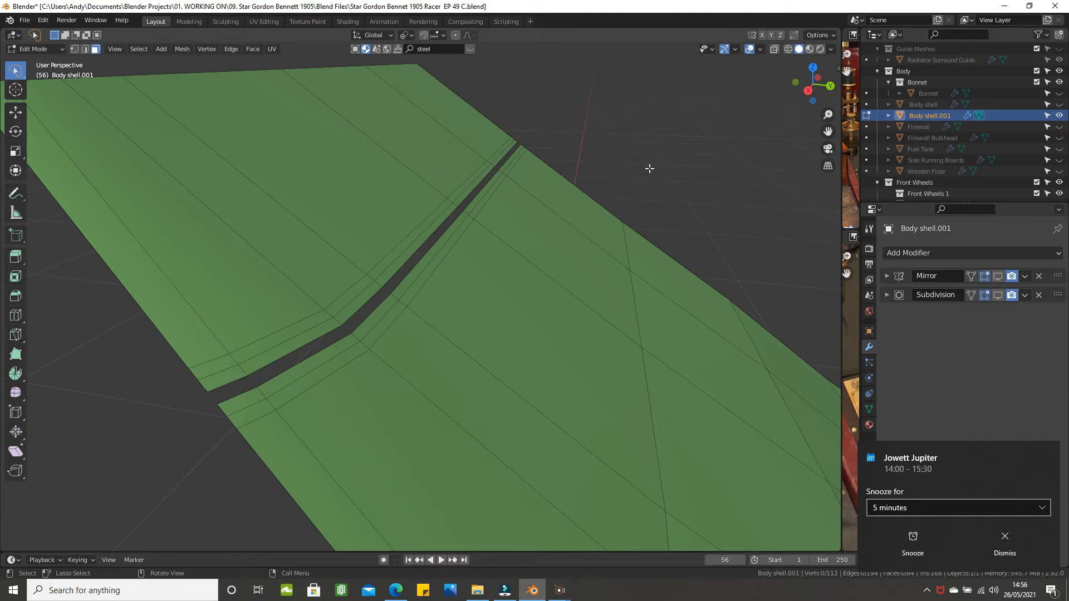
# - Bevel the next crosswise edge loop beyond the gap with 5 segments and a width of 0.006 m
pyautogui.scroll(-3, 646, 169)
pyautogui.moveTo(566, 206); pyautogui.dragTo(527, 192, button='middle')
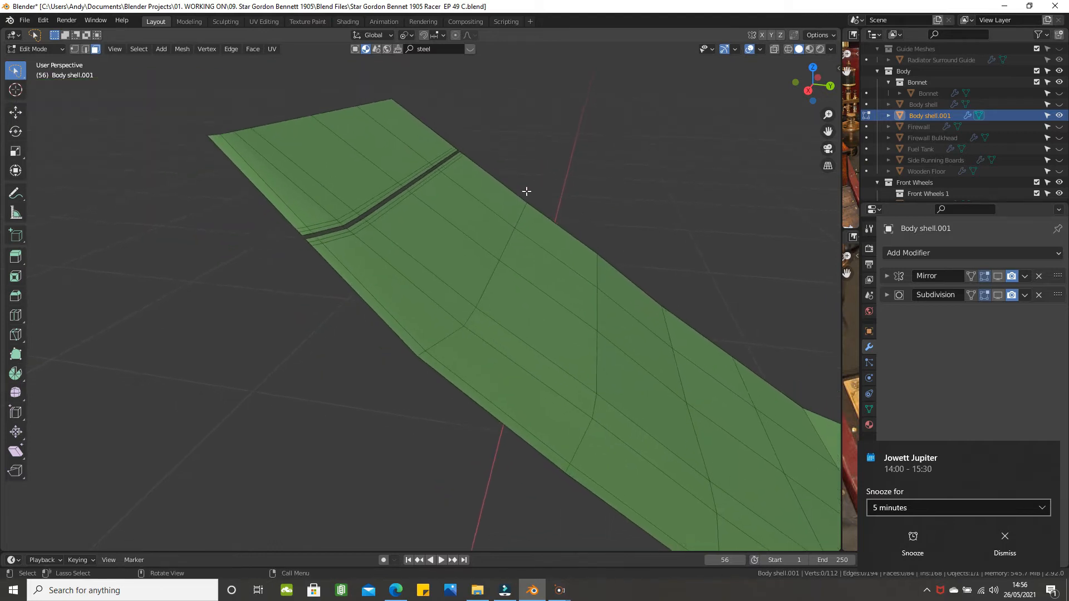
pyautogui.keyDown('alt'); pyautogui.click(487, 280); pyautogui.keyUp('alt')
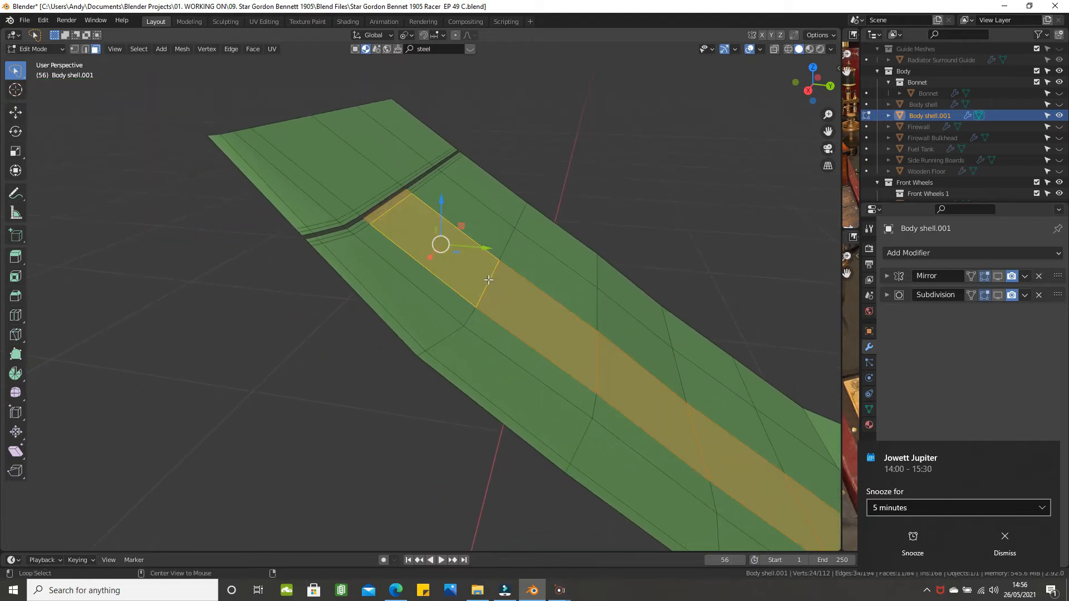
pyautogui.click(84, 49)
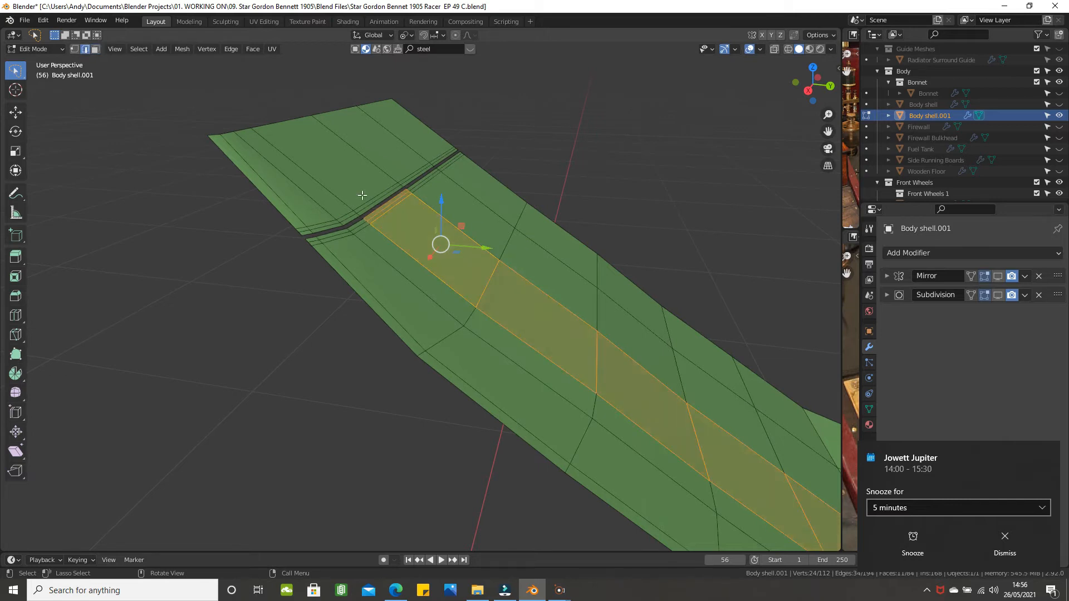
pyautogui.click(648, 137)
pyautogui.keyDown('alt'); pyautogui.click(492, 273); pyautogui.keyUp('alt')
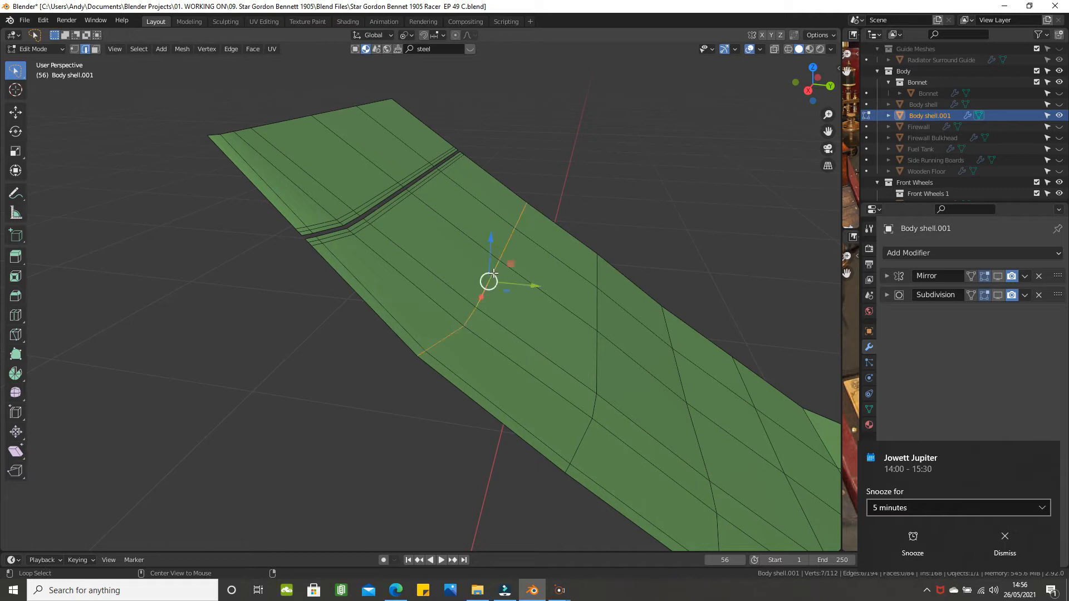
pyautogui.hotkey('ctrl', 'b')
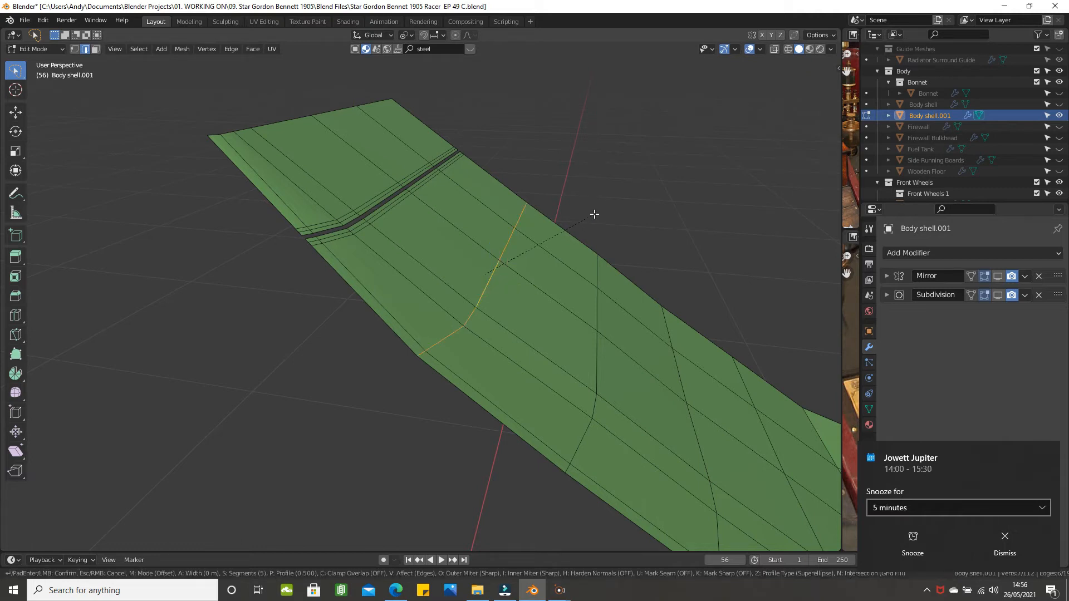
pyautogui.click(607, 224)
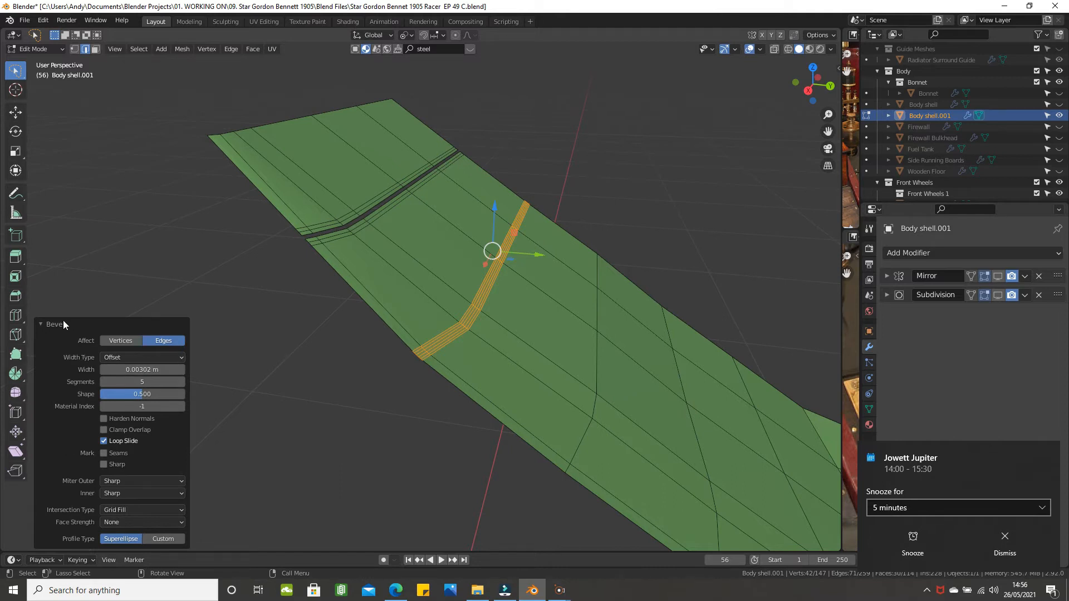
pyautogui.doubleClick(133, 370)
pyautogui.write('.006')
pyautogui.press('Return')
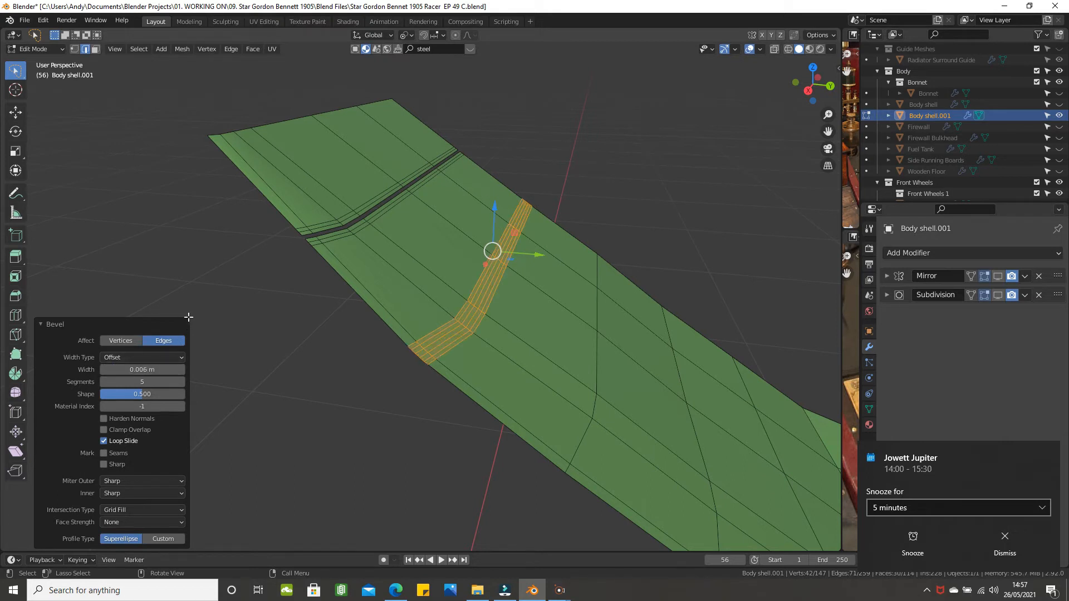
# - Delete the middle strip of faces across the second bevelled band to leave a narrow gap between the floor panels
pyautogui.press('3')
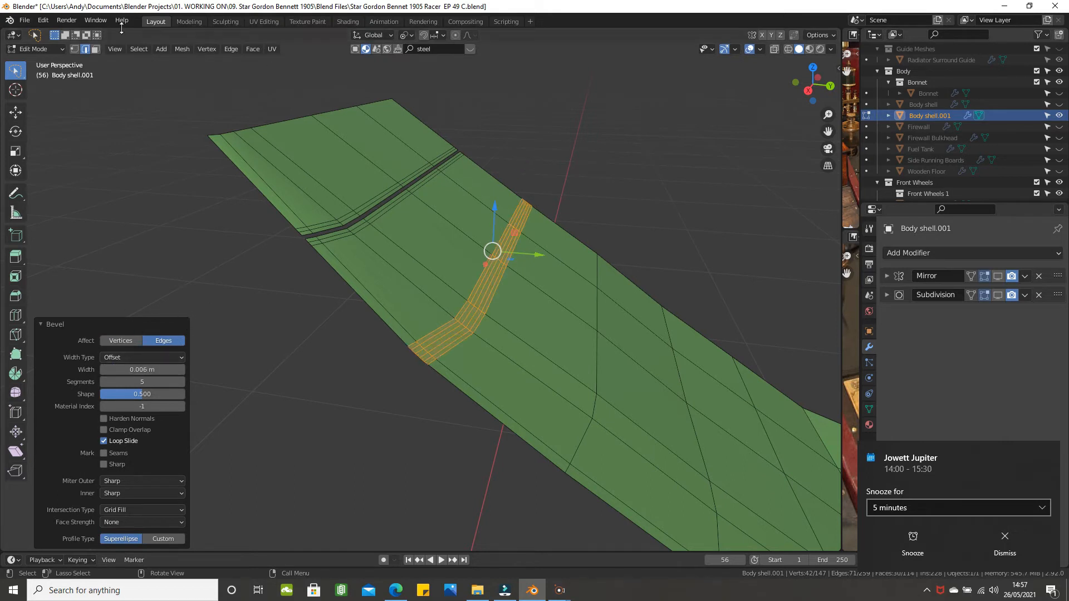
pyautogui.scroll(2, 551, 174)
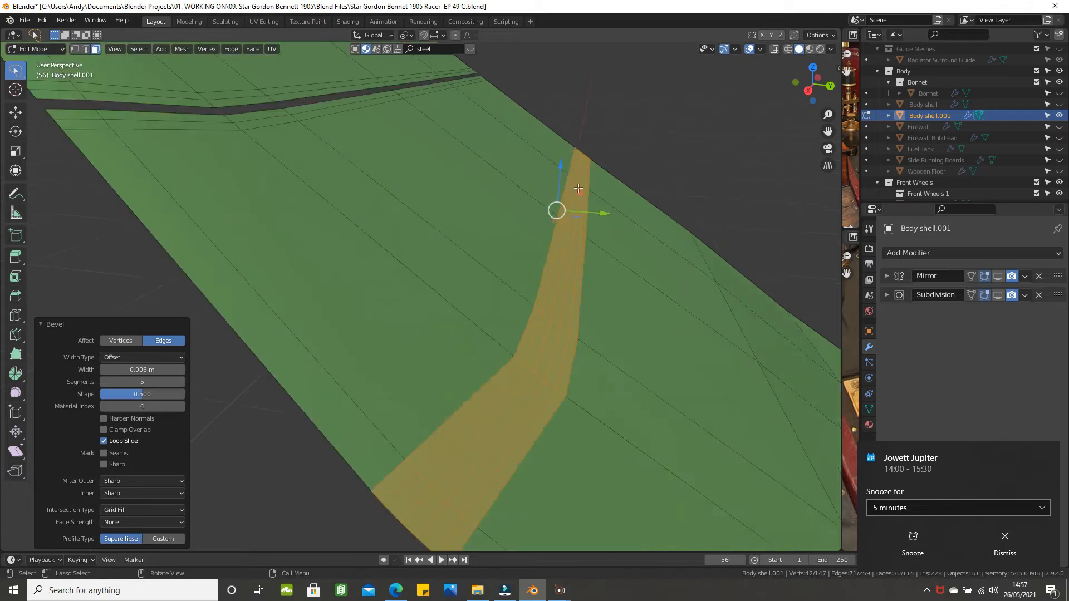
pyautogui.scroll(3, 579, 233)
pyautogui.scroll(1, 578, 216)
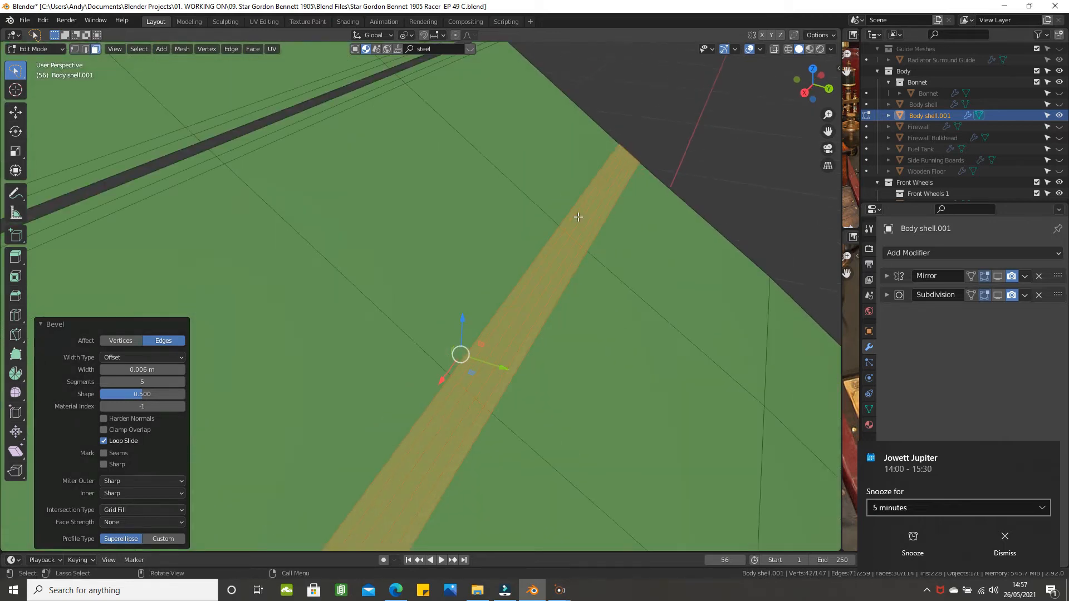
pyautogui.click(578, 227)
pyautogui.scroll(-4, 579, 227)
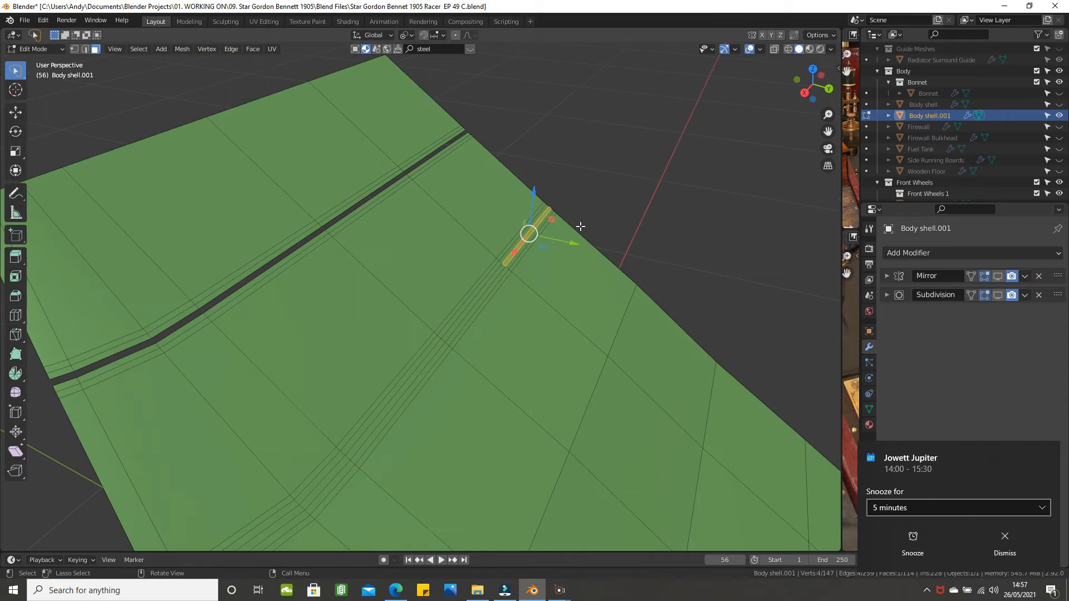
pyautogui.moveTo(465, 267); pyautogui.dragTo(450, 301, button='middle')
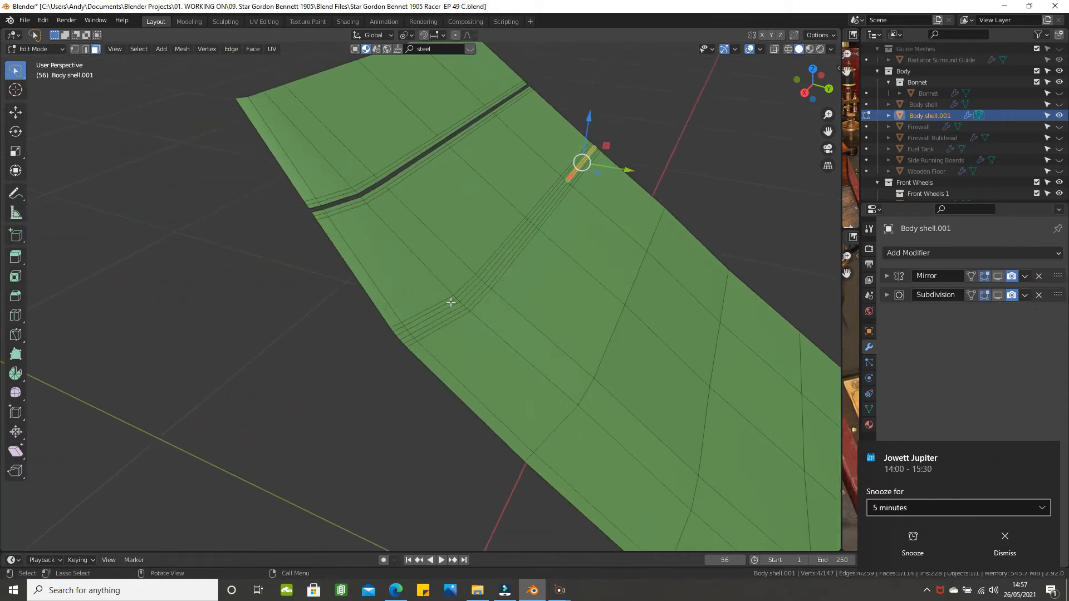
pyautogui.scroll(4, 427, 333)
pyautogui.press('ctrl')
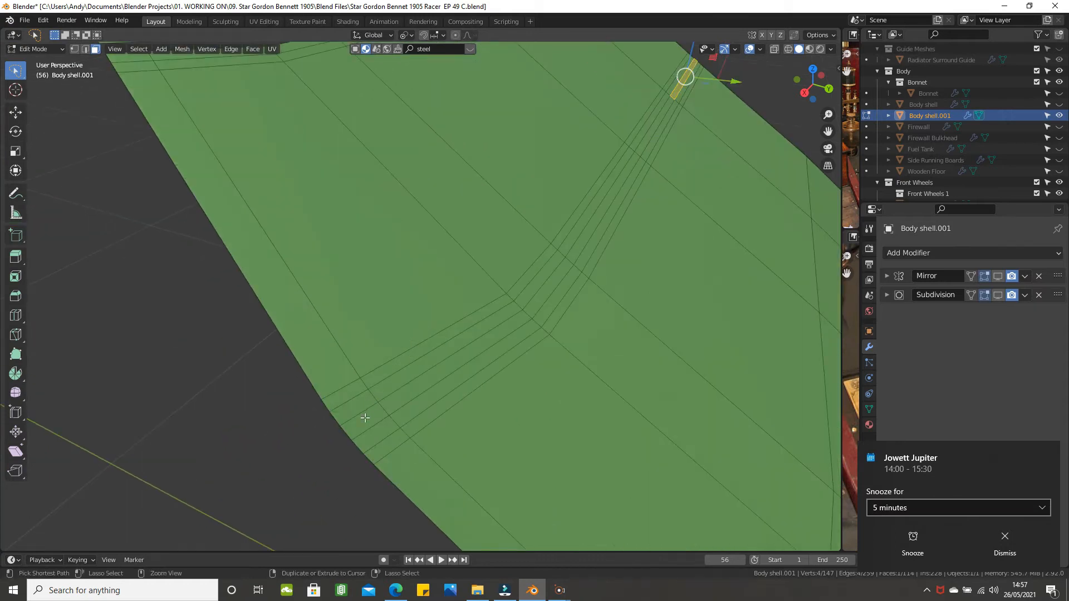
pyautogui.keyDown('ctrl'); pyautogui.click(365, 418); pyautogui.keyUp('ctrl')
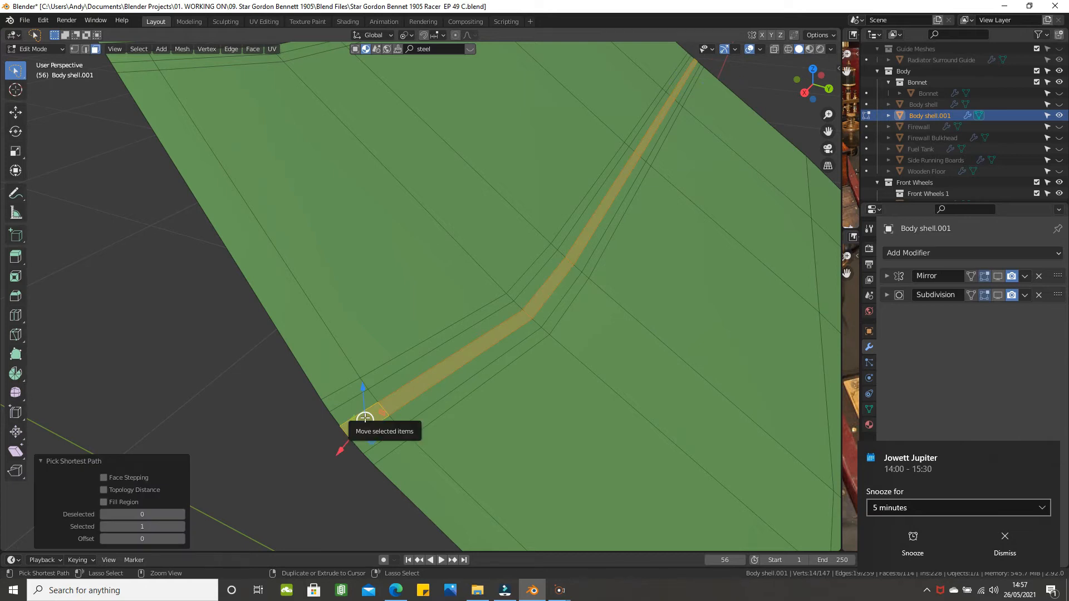
pyautogui.press('x')
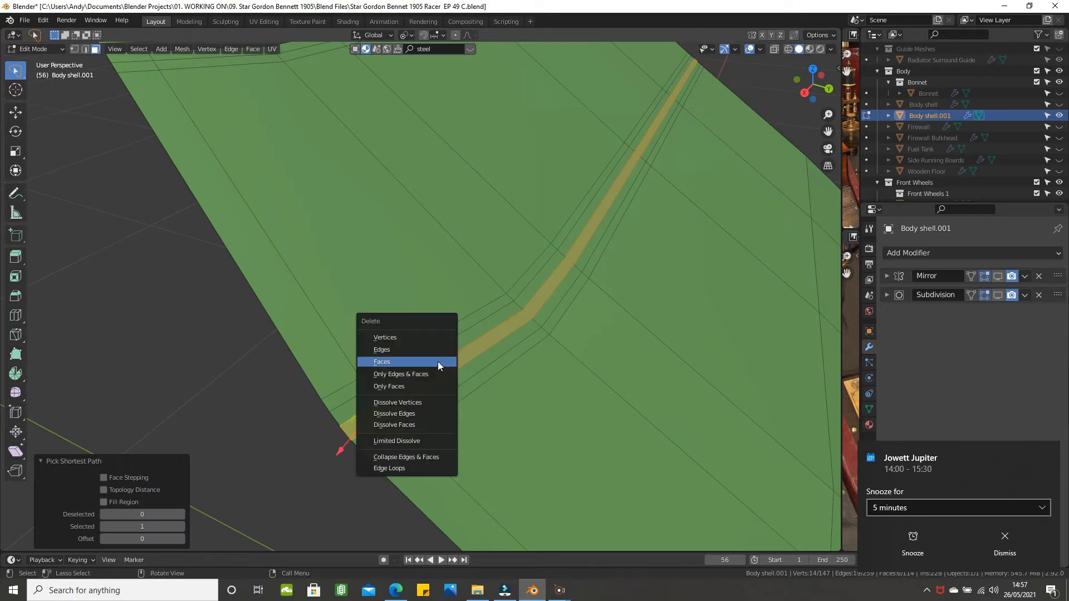
pyautogui.click(438, 362)
# - Bevel the first crosswise edge loop beyond the second gap with 5 segments and a width of 0.006 m
pyautogui.scroll(-5, 439, 361)
pyautogui.keyDown('shift'); pyautogui.moveTo(440, 361); pyautogui.dragTo(382, 299, button='middle'); pyautogui.keyUp('shift')
pyautogui.click(86, 50)
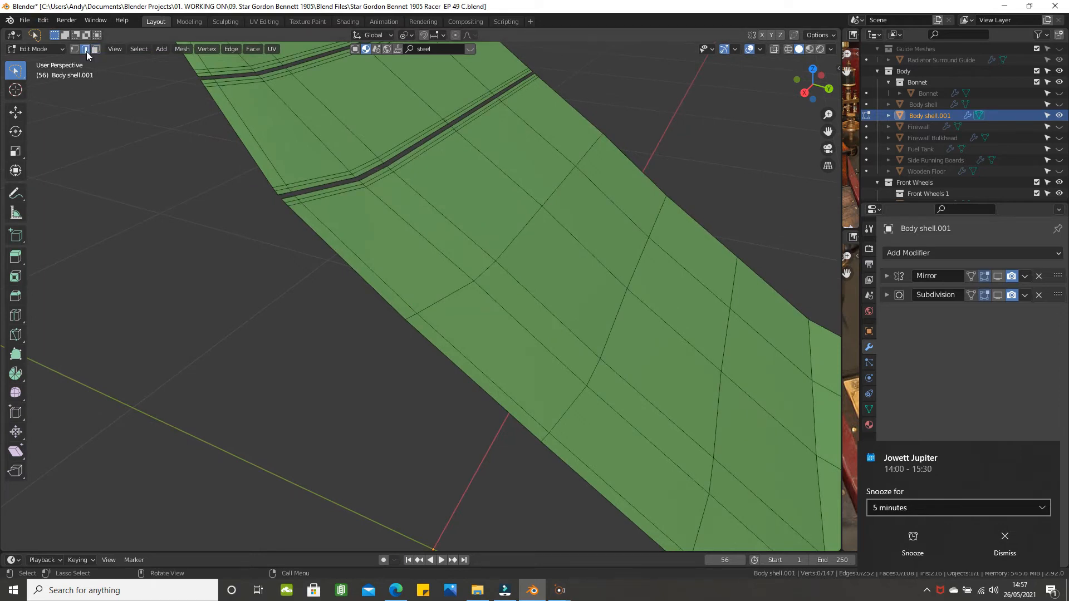
pyautogui.keyDown('alt'); pyautogui.click(478, 272); pyautogui.keyUp('alt')
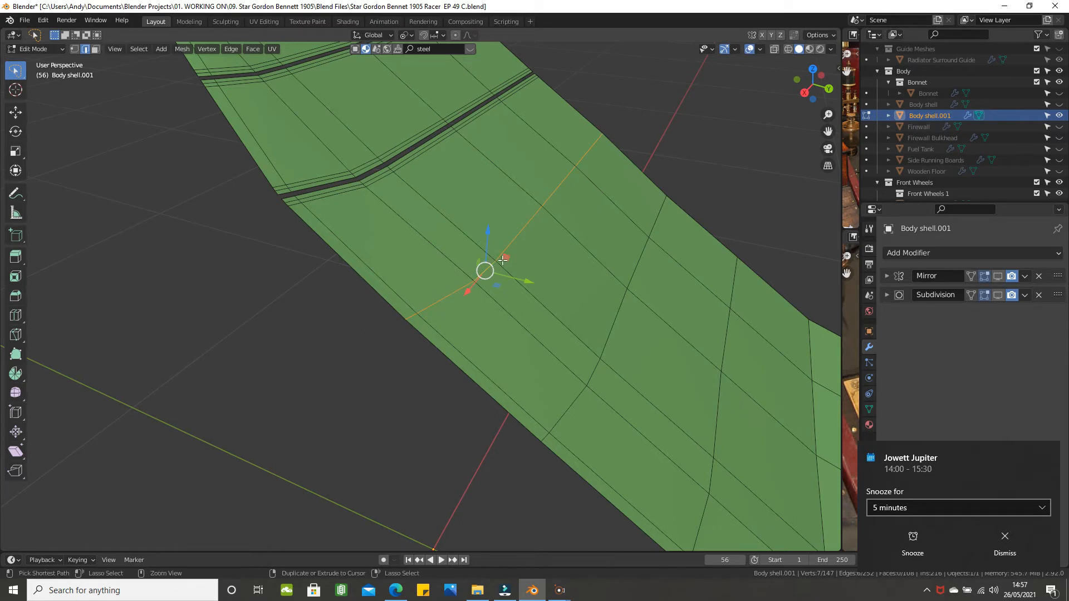
pyautogui.hotkey('ctrl', 'b')
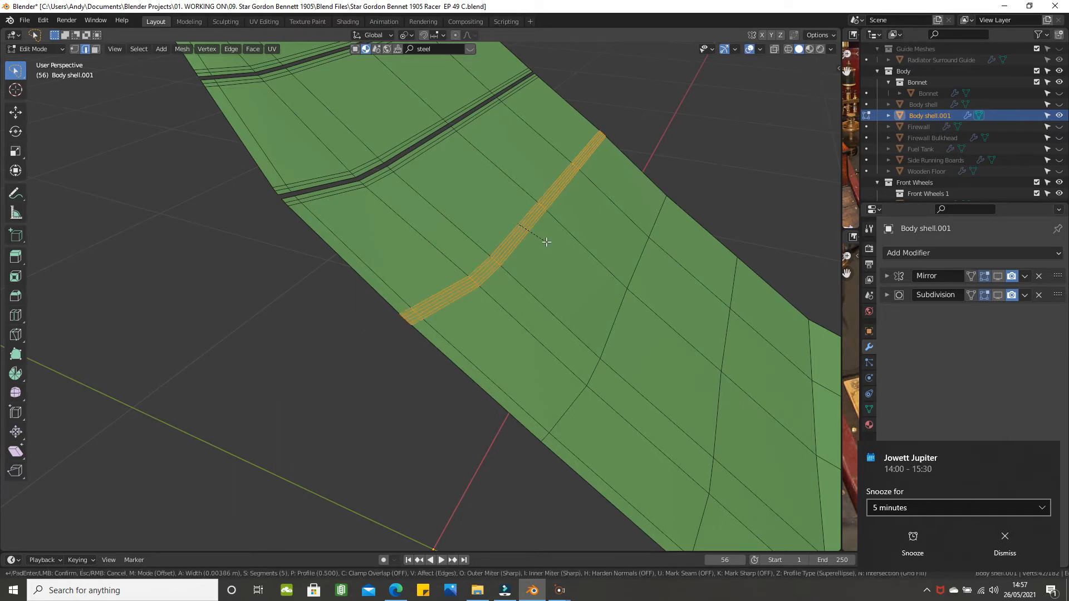
pyautogui.click(547, 242)
pyautogui.click(161, 369)
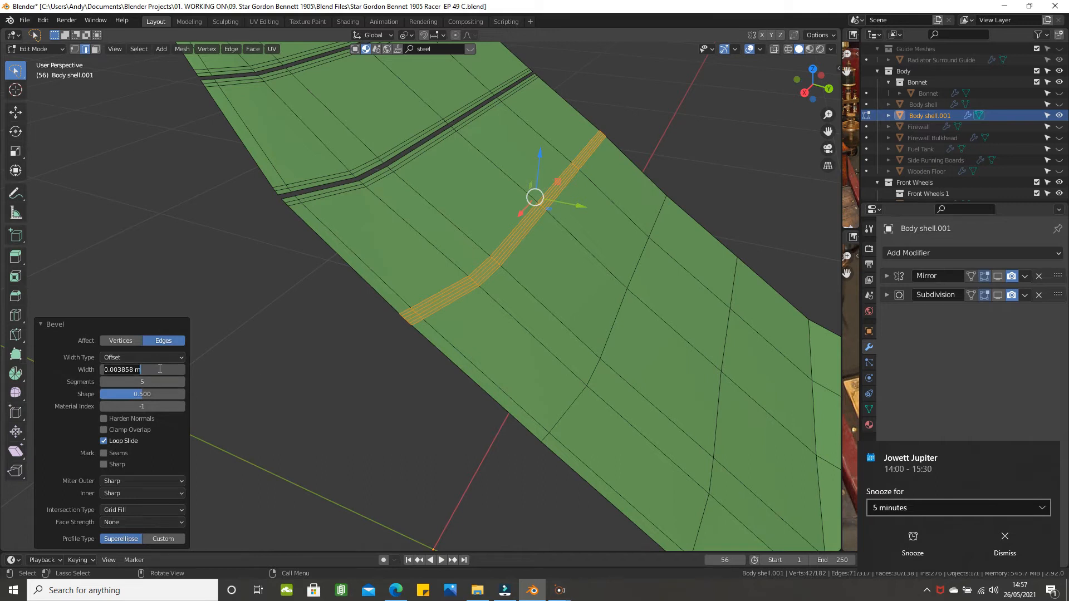
pyautogui.write('.006')
pyautogui.press('Return')
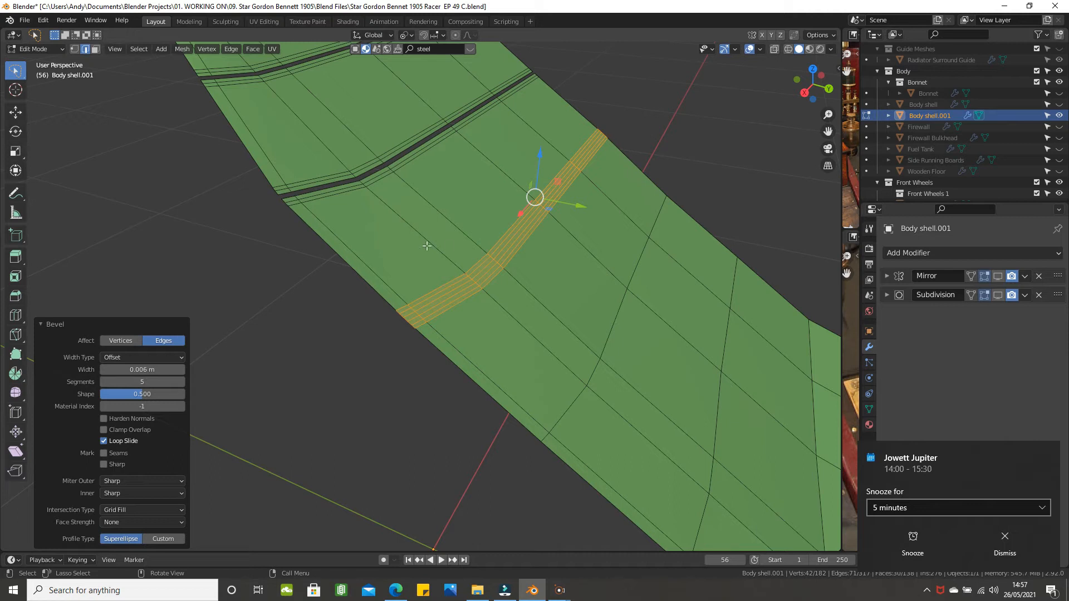
# - Delete the middle strip of faces across the third bevelled band to open a third gap in the floor
pyautogui.click(98, 50)
pyautogui.scroll(1, 640, 154)
pyautogui.keyDown('shift'); pyautogui.moveTo(630, 139); pyautogui.dragTo(533, 245, button='middle'); pyautogui.keyUp('shift')
pyautogui.scroll(1, 534, 245)
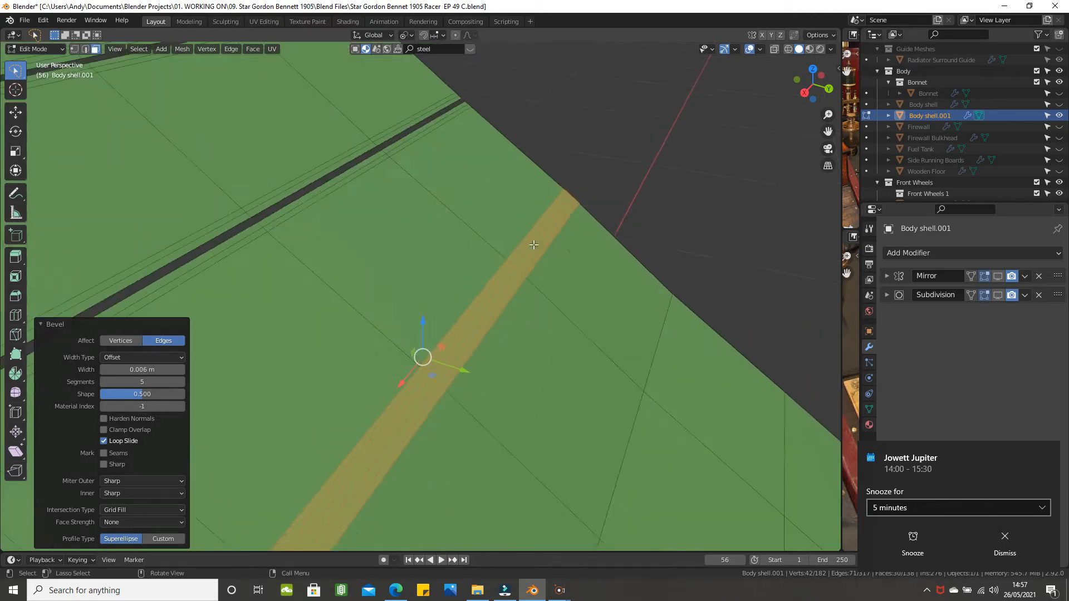
pyautogui.scroll(1, 533, 245)
pyautogui.click(566, 242)
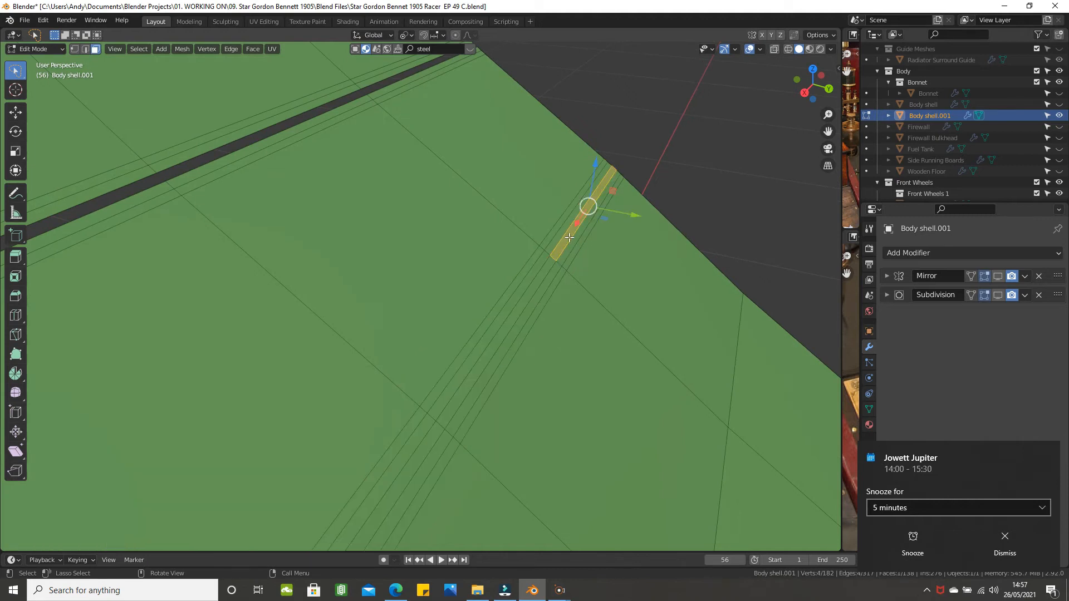
pyautogui.keyDown('shift'); pyautogui.moveTo(516, 242); pyautogui.dragTo(566, 128, button='middle'); pyautogui.keyUp('shift')
pyautogui.scroll(-1, 521, 193)
pyautogui.scroll(-3, 521, 193)
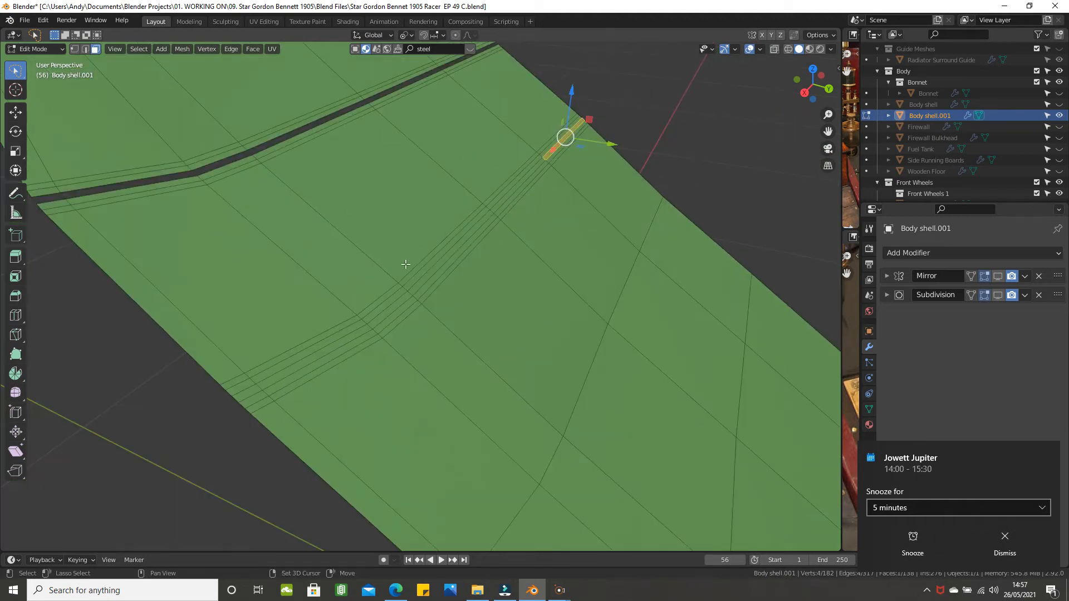
pyautogui.keyDown('shift'); pyautogui.moveTo(406, 262); pyautogui.dragTo(445, 221, button='middle'); pyautogui.keyUp('shift')
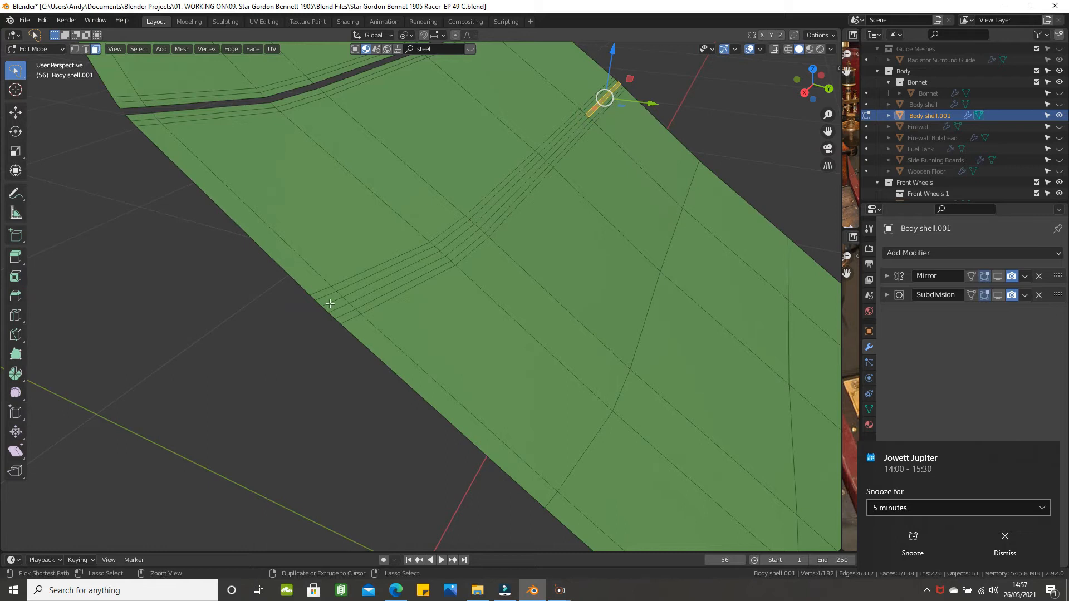
pyautogui.scroll(6, 330, 303)
pyautogui.scroll(-2, 324, 304)
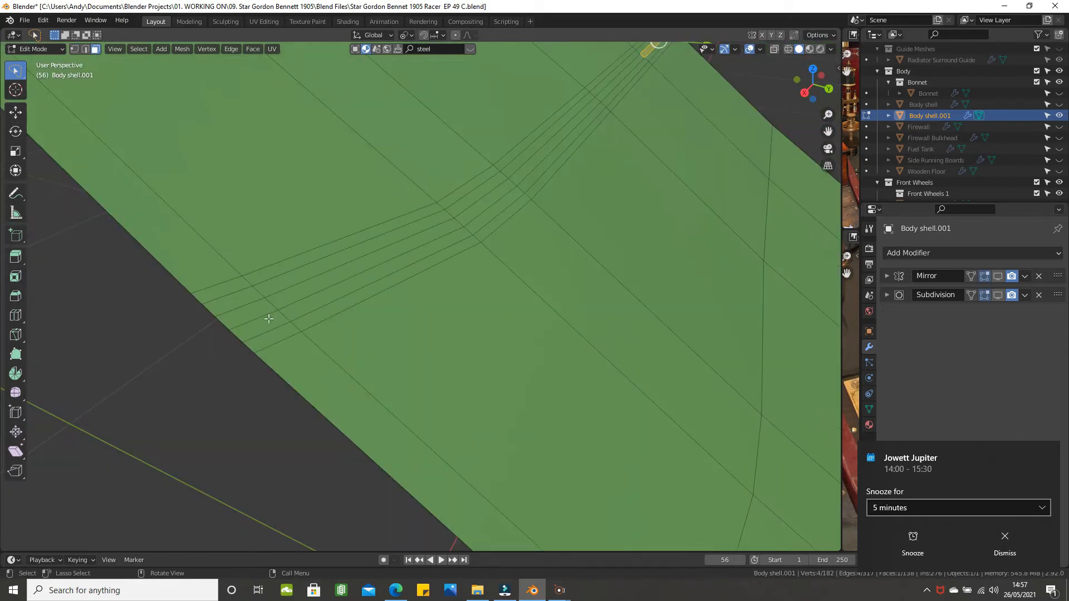
pyautogui.keyDown('ctrl'); pyautogui.click(237, 318); pyautogui.keyUp('ctrl')
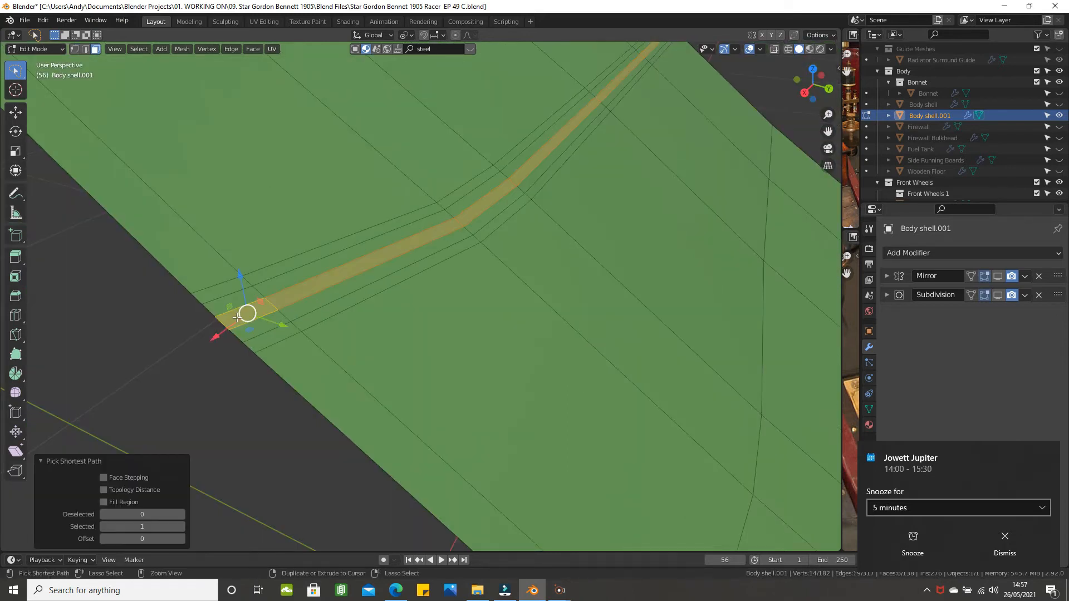
pyautogui.press('x')
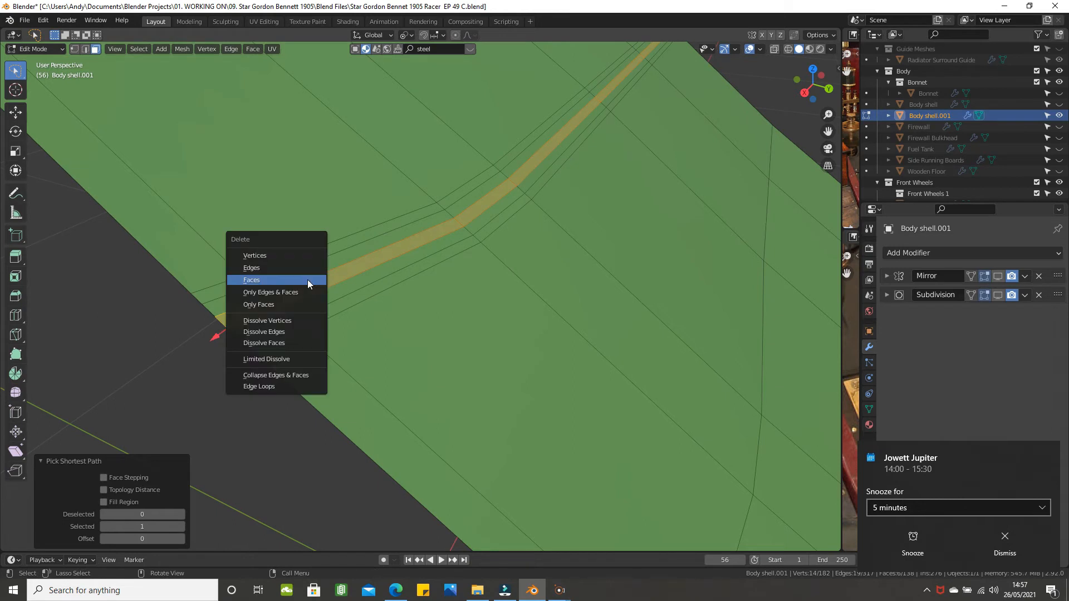
pyautogui.click(307, 279)
# - Bevel the first crosswise edge loop beyond the third gap with 5 segments and a width of 0.006 m
pyautogui.moveTo(323, 250); pyautogui.dragTo(222, 183, button='middle')
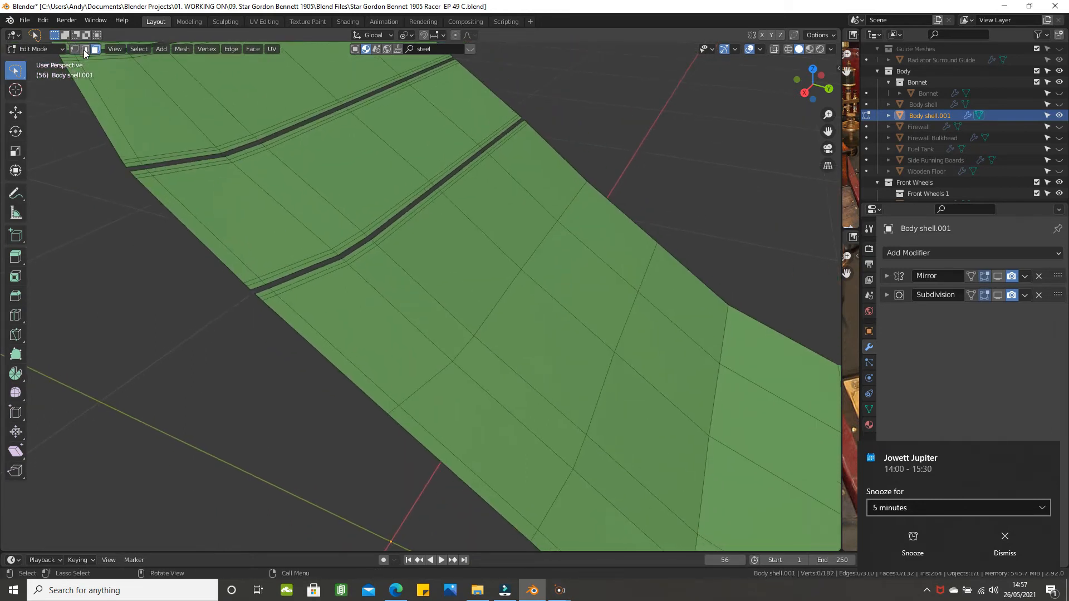
pyautogui.keyDown('alt'); pyautogui.click(501, 308); pyautogui.keyUp('alt')
pyautogui.hotkey('ctrl', 'b')
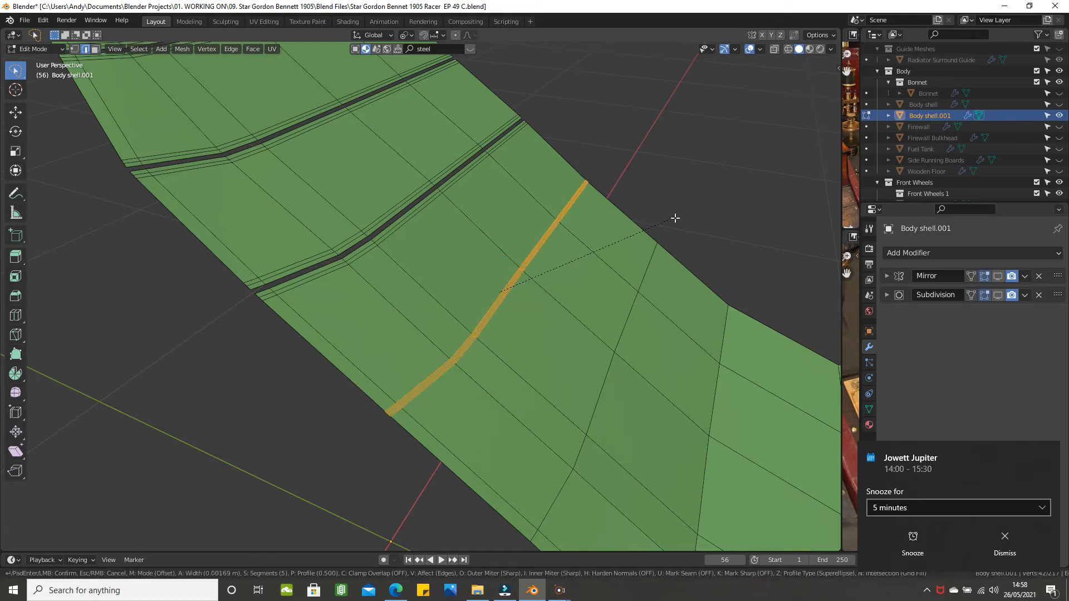
pyautogui.click(675, 218)
pyautogui.click(134, 371)
pyautogui.write('.00')
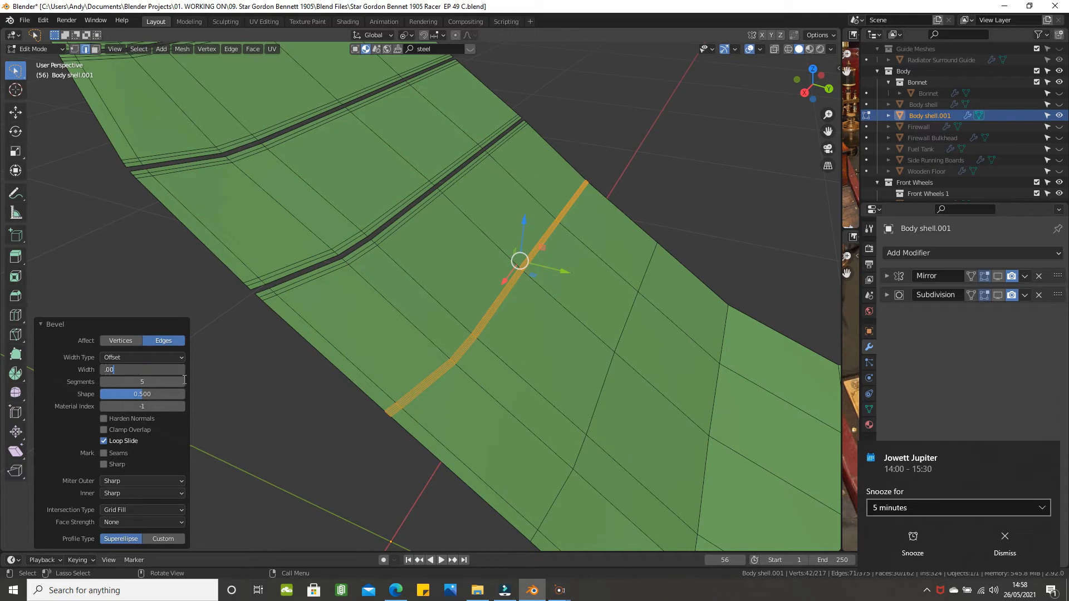
pyautogui.write('6')
pyautogui.press('Return')
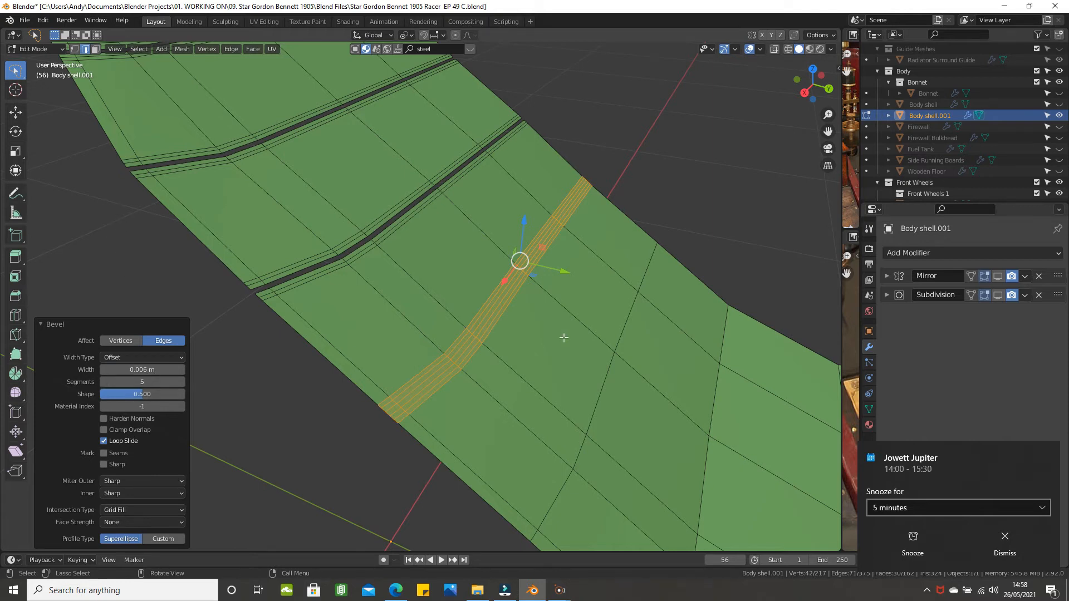
# - Delete the middle strip of faces across the fourth bevelled band to open a fourth gap in the floor
pyautogui.scroll(2, 549, 313)
pyautogui.click(95, 49)
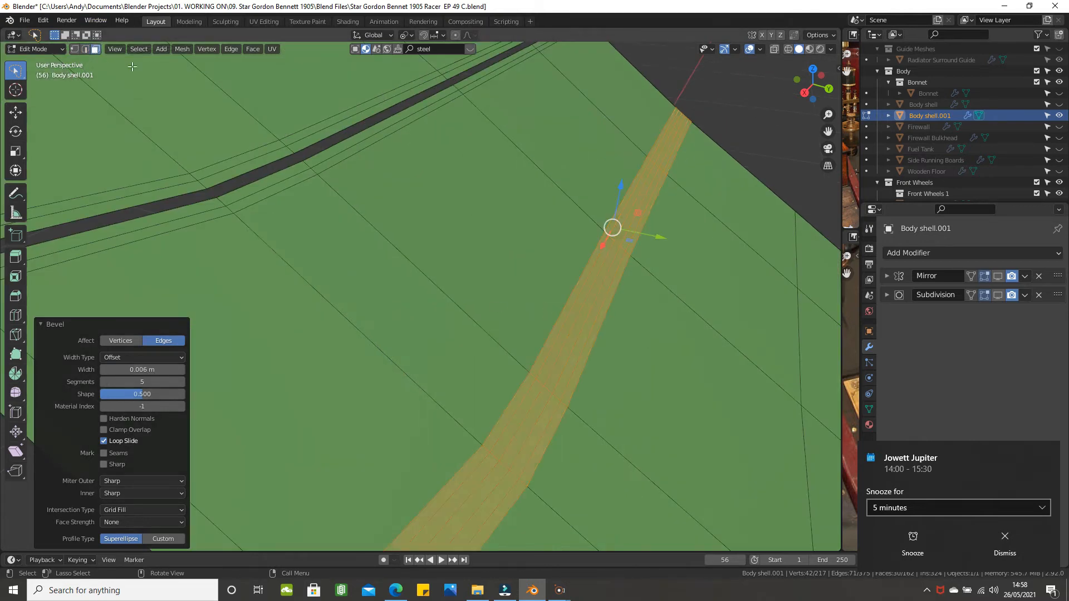
pyautogui.click(662, 159)
pyautogui.scroll(-2, 640, 177)
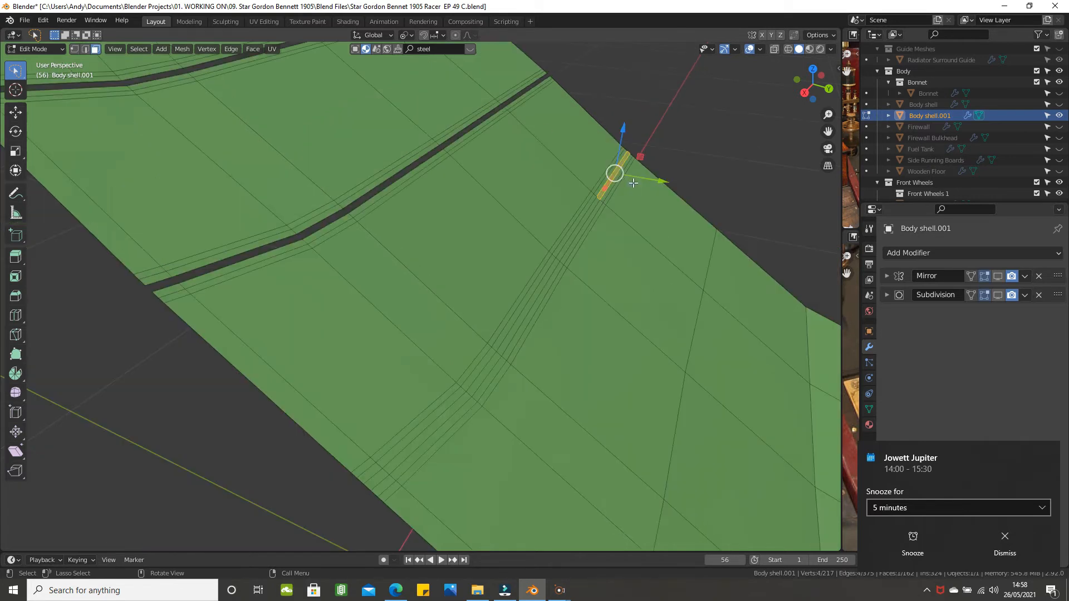
pyautogui.keyDown('ctrl'); pyautogui.click(374, 482); pyautogui.keyUp('ctrl')
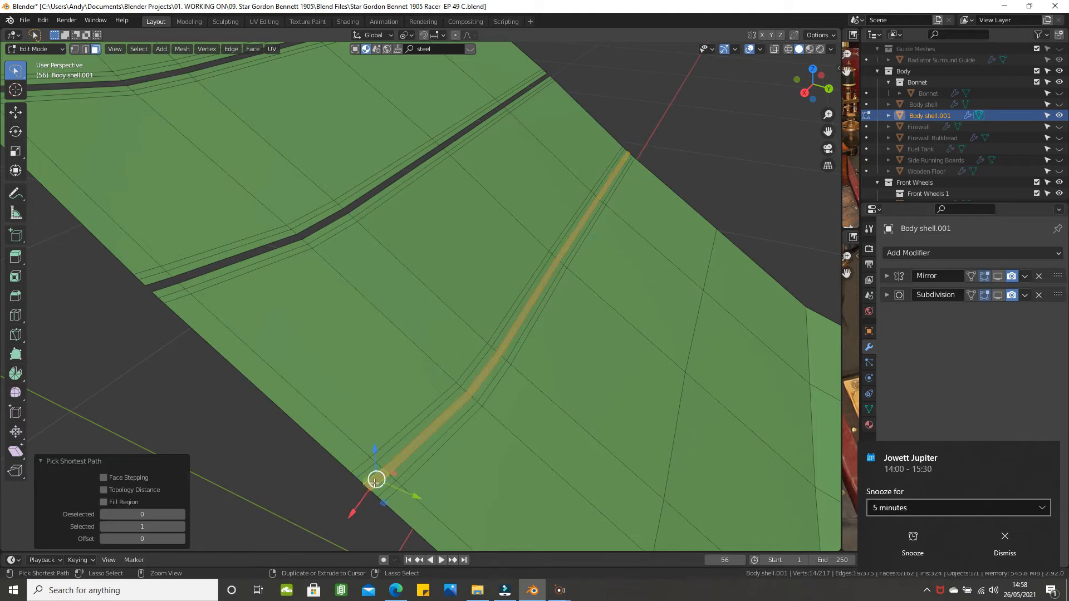
pyautogui.press('x')
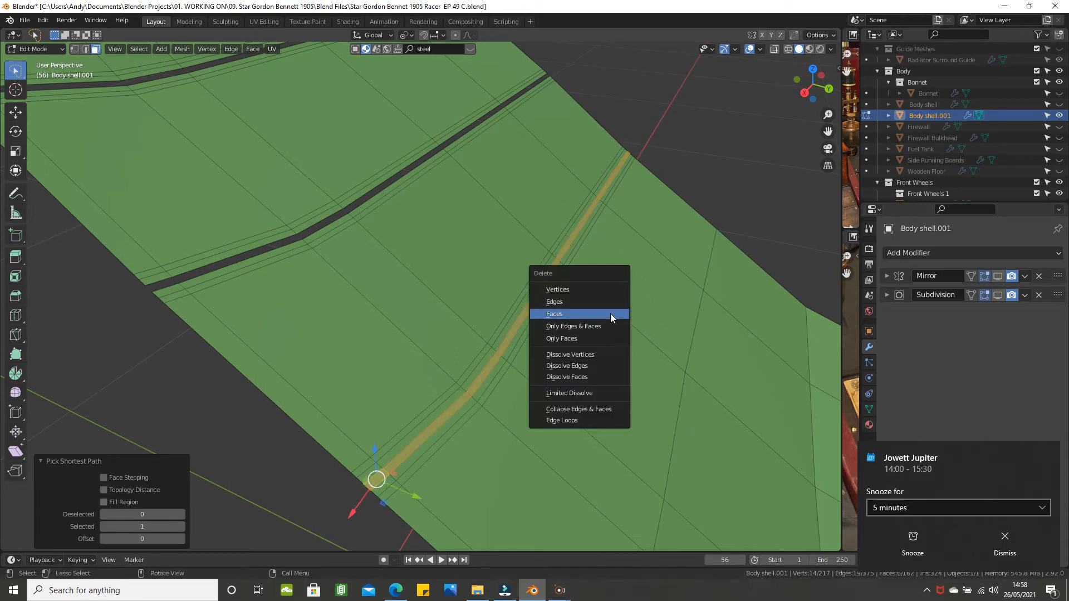
pyautogui.click(611, 314)
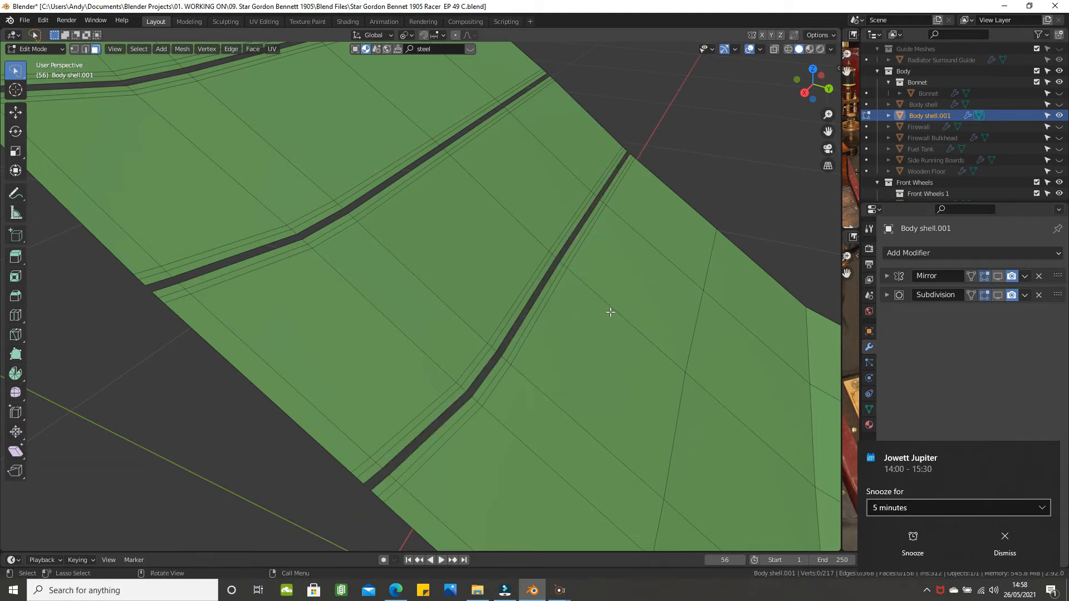
# - Bevel the crosswise edge loop between the fourth gap and the floor's bend with 5 segments and a width of 0.006 m
pyautogui.click(85, 48)
pyautogui.keyDown('alt'); pyautogui.click(678, 430); pyautogui.keyUp('alt')
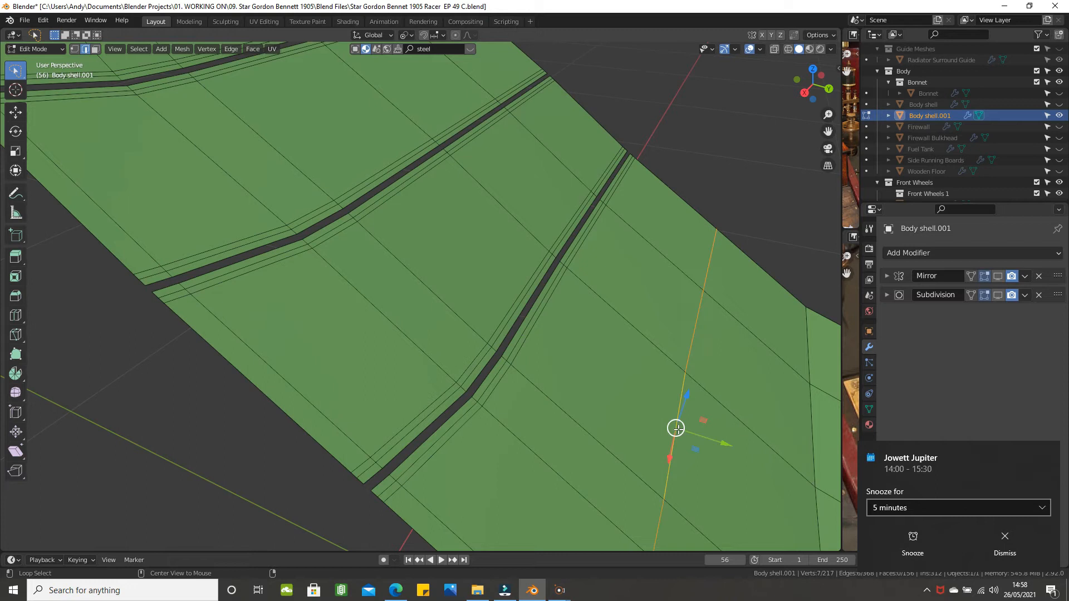
pyautogui.scroll(-1, 674, 381)
pyautogui.hotkey('ctrl', 'b')
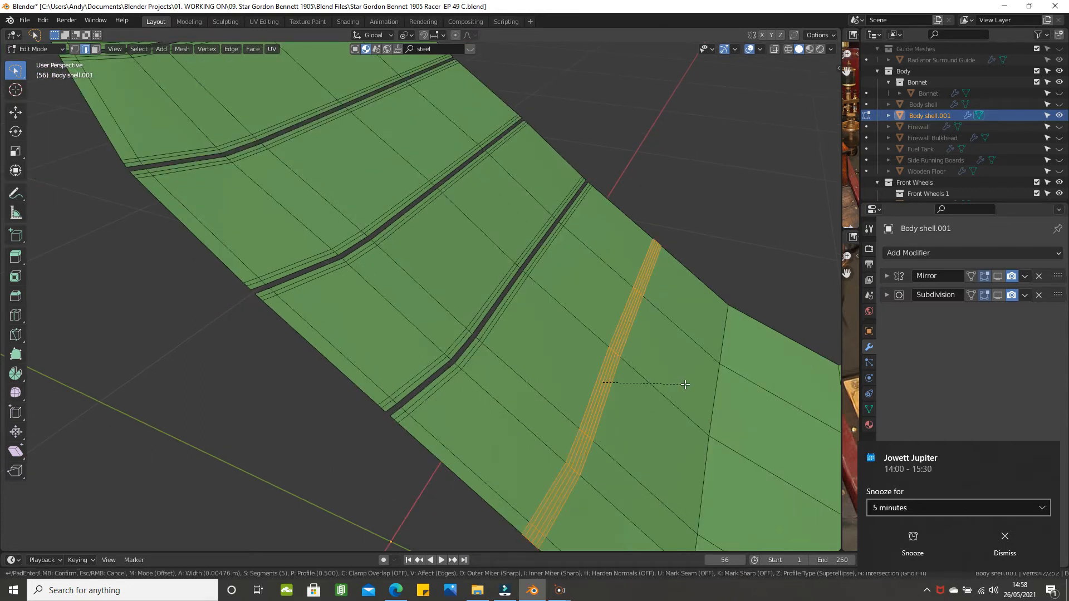
pyautogui.click(685, 385)
pyautogui.click(142, 368)
pyautogui.write('.006')
pyautogui.press('Return')
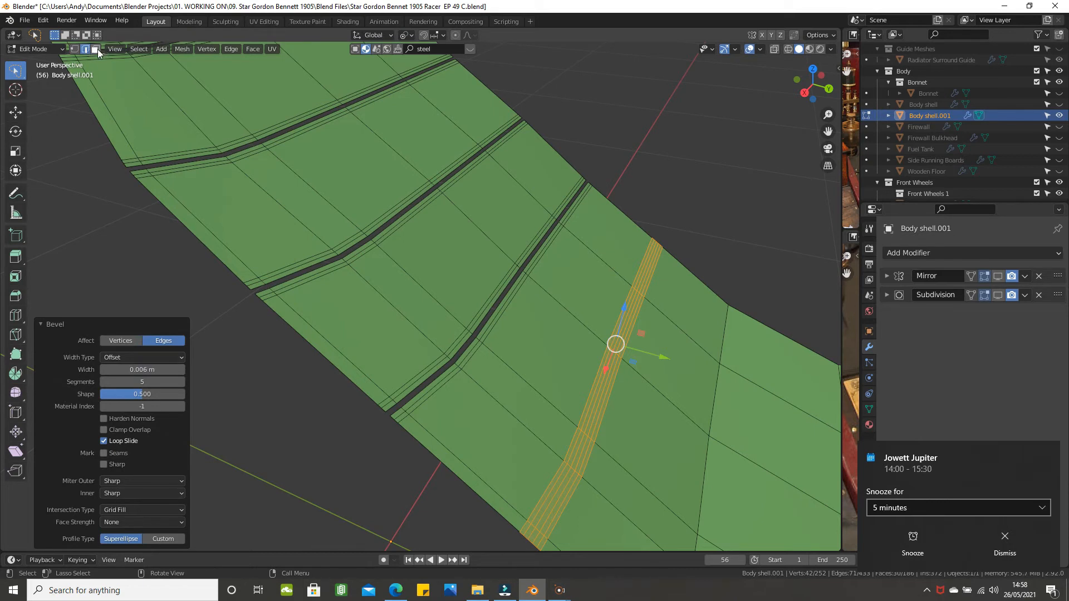
# - Delete the middle strip of faces across the fifth bevelled band to open a fifth gap in the floor
pyautogui.scroll(2, 665, 253)
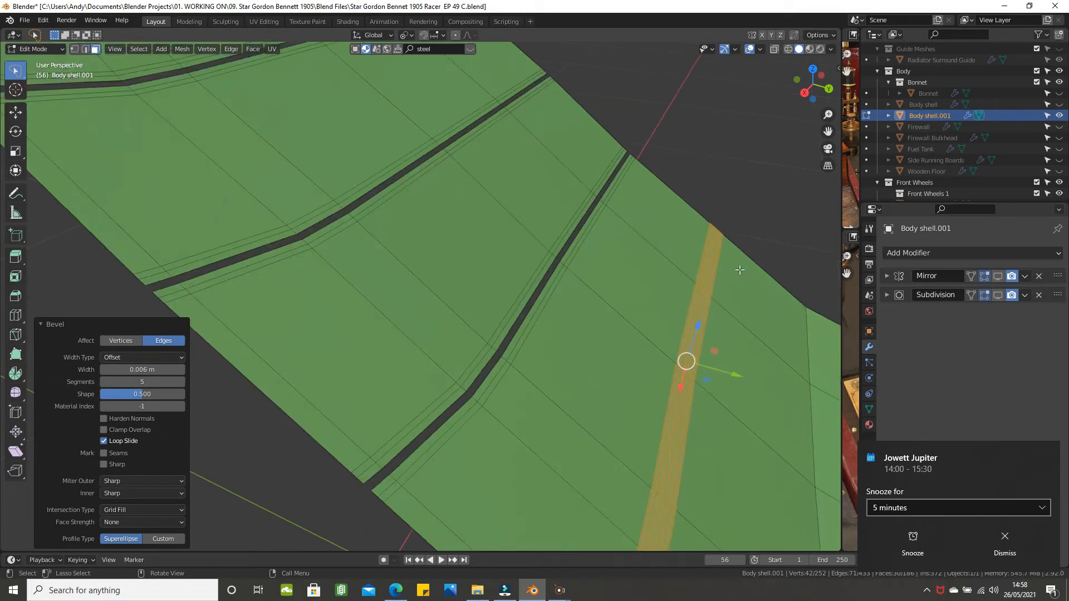
pyautogui.scroll(3, 692, 280)
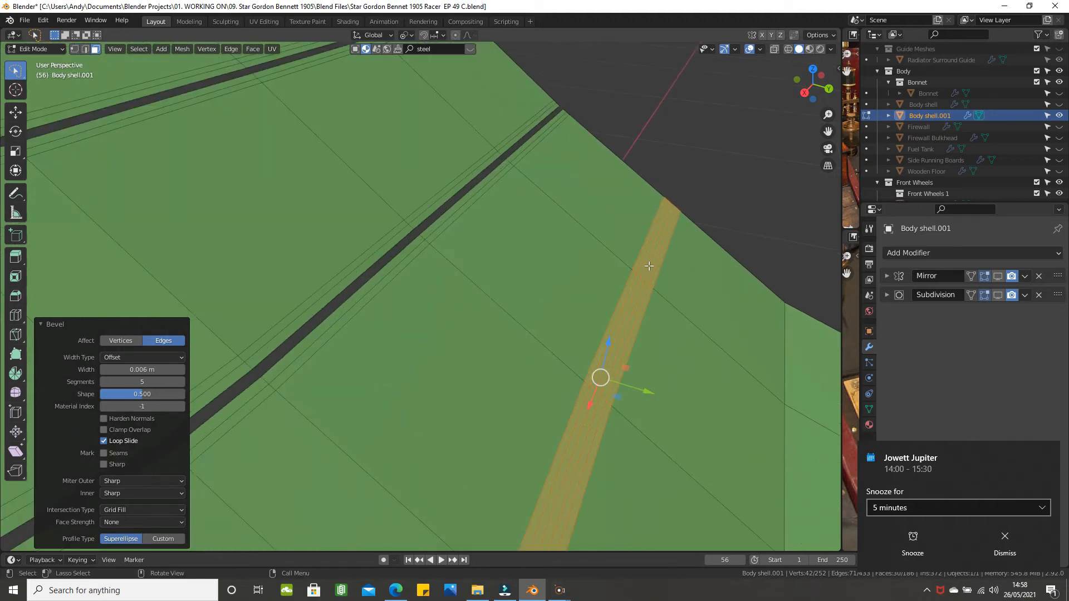
pyautogui.click(649, 266)
pyautogui.scroll(-2, 649, 268)
pyautogui.scroll(-1, 602, 315)
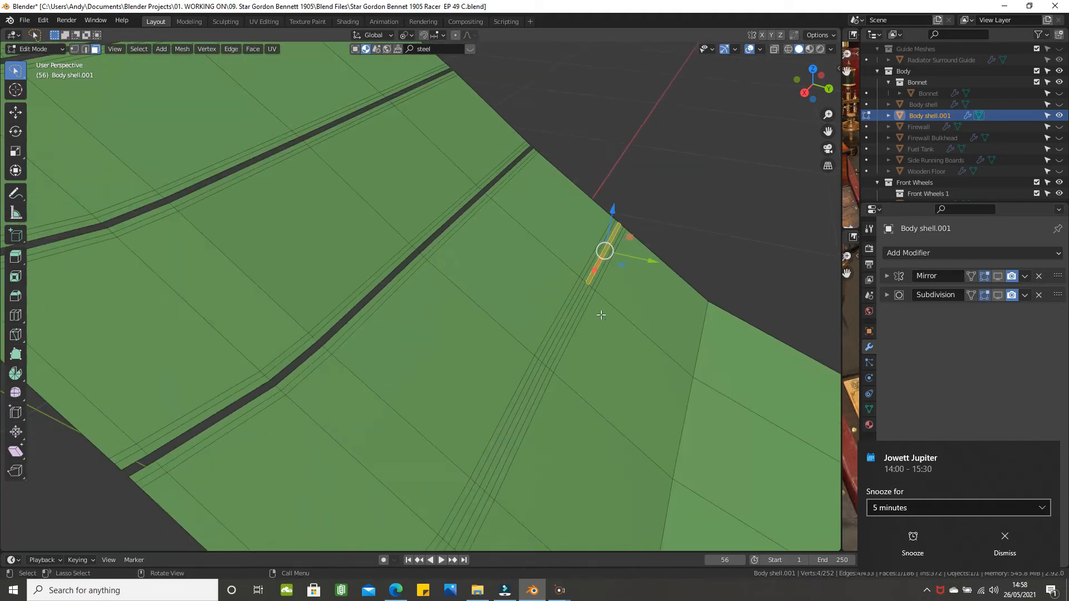
pyautogui.scroll(-1, 570, 327)
pyautogui.keyDown('shift'); pyautogui.moveTo(570, 327); pyautogui.dragTo(610, 236, button='middle'); pyautogui.keyUp('shift')
pyautogui.scroll(1, 518, 348)
pyautogui.scroll(1, 479, 374)
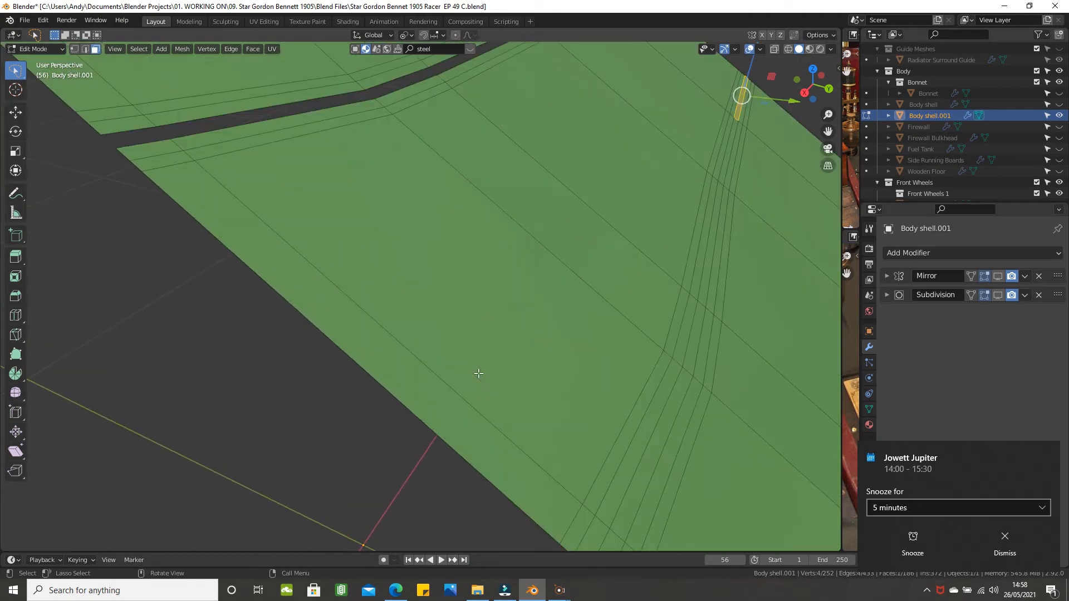
pyautogui.press('ctrl')
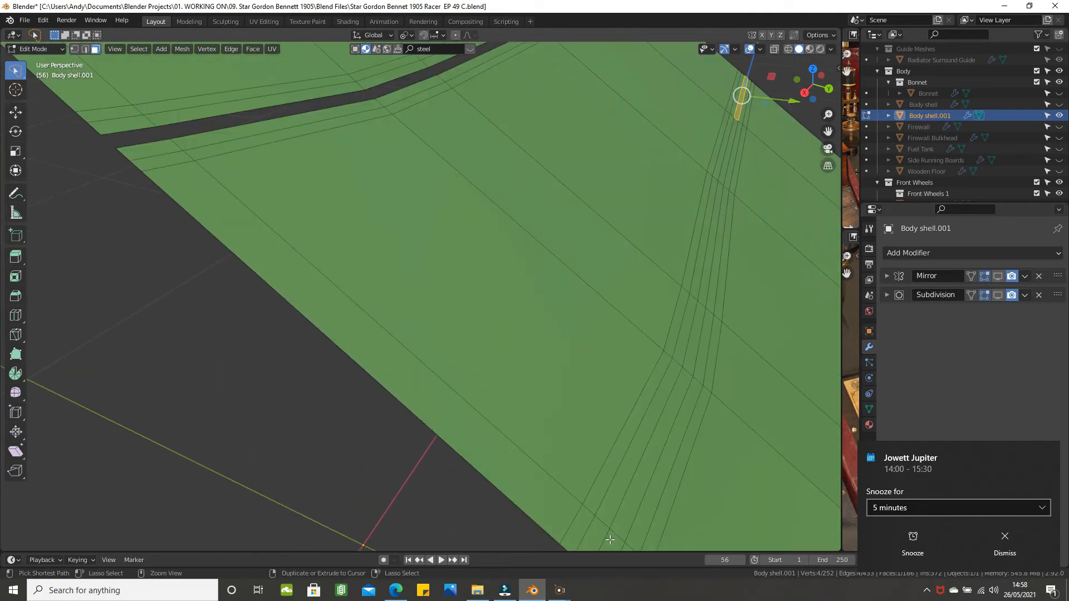
pyautogui.keyDown('ctrl'); pyautogui.click(610, 540); pyautogui.keyUp('ctrl')
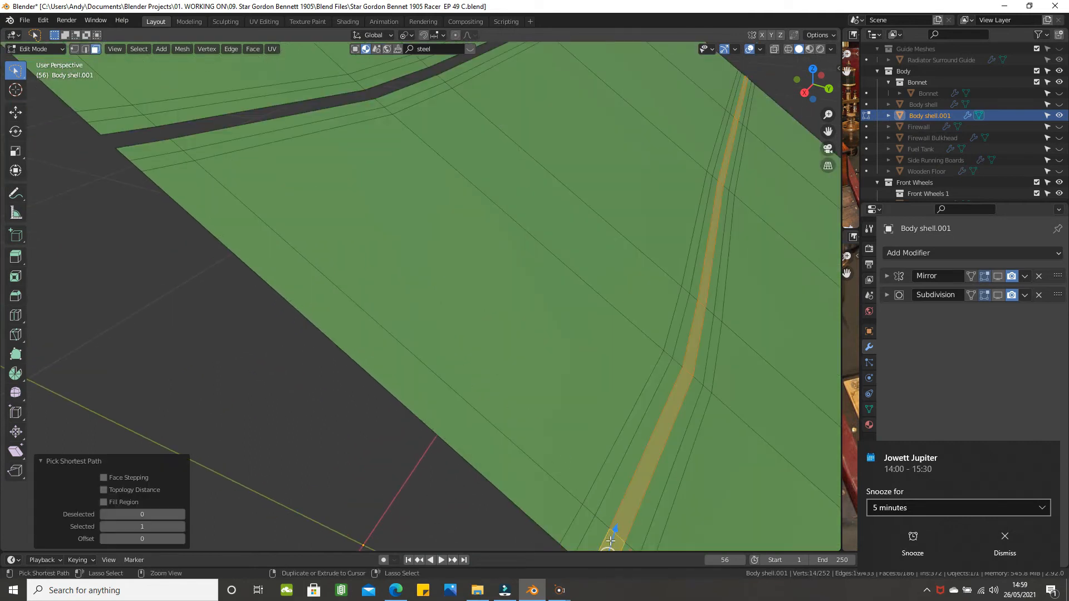
pyautogui.press('x')
pyautogui.click(528, 441)
# - Bevel the crosswise edge loop at the floor's bend, just beyond the fifth gap, with 5 segments and a width of 0.006 m
pyautogui.moveTo(528, 441); pyautogui.dragTo(605, 423, button='middle')
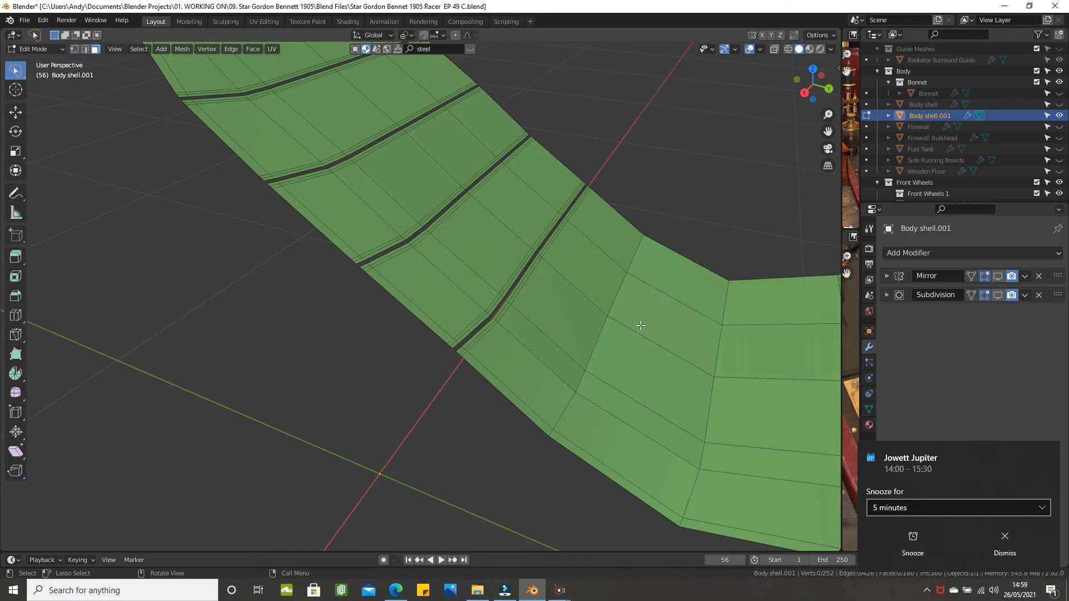
pyautogui.keyDown('alt'); pyautogui.click(599, 343); pyautogui.keyUp('alt')
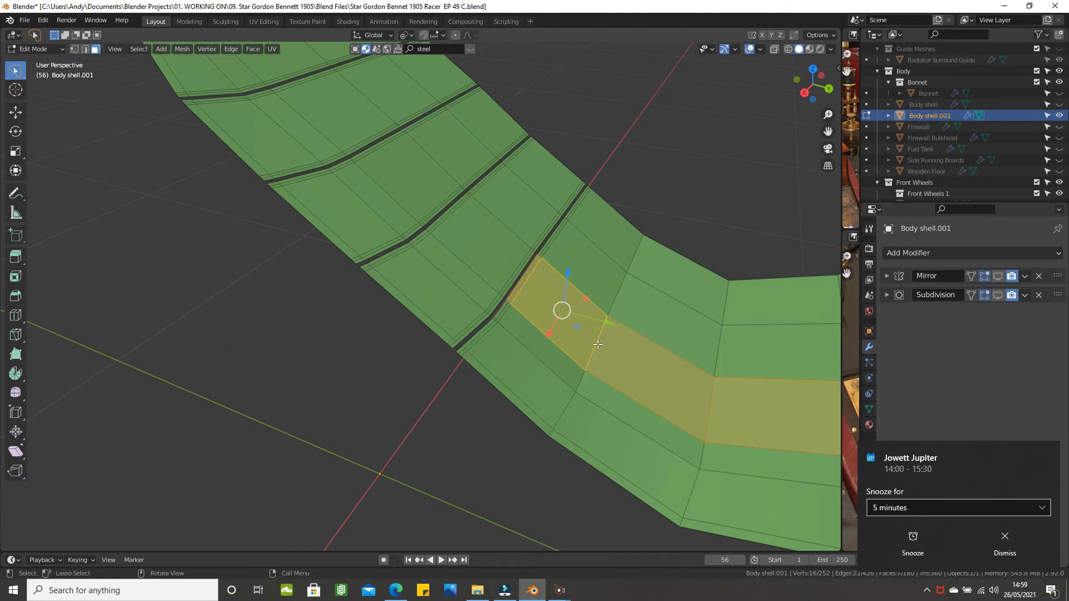
pyautogui.keyDown('alt'); pyautogui.click(624, 297); pyautogui.keyUp('alt')
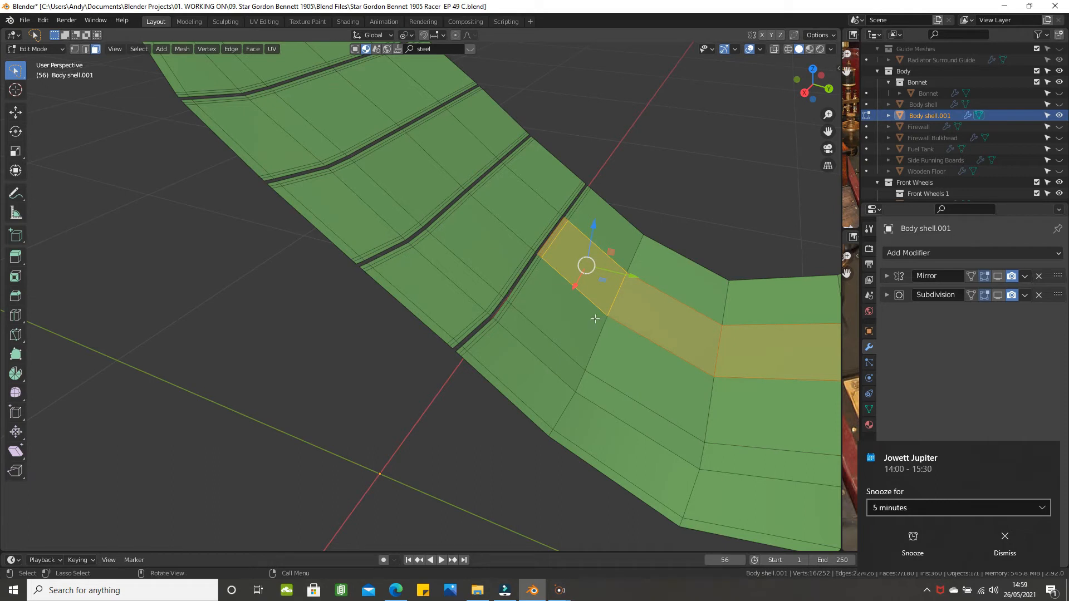
pyautogui.click(86, 49)
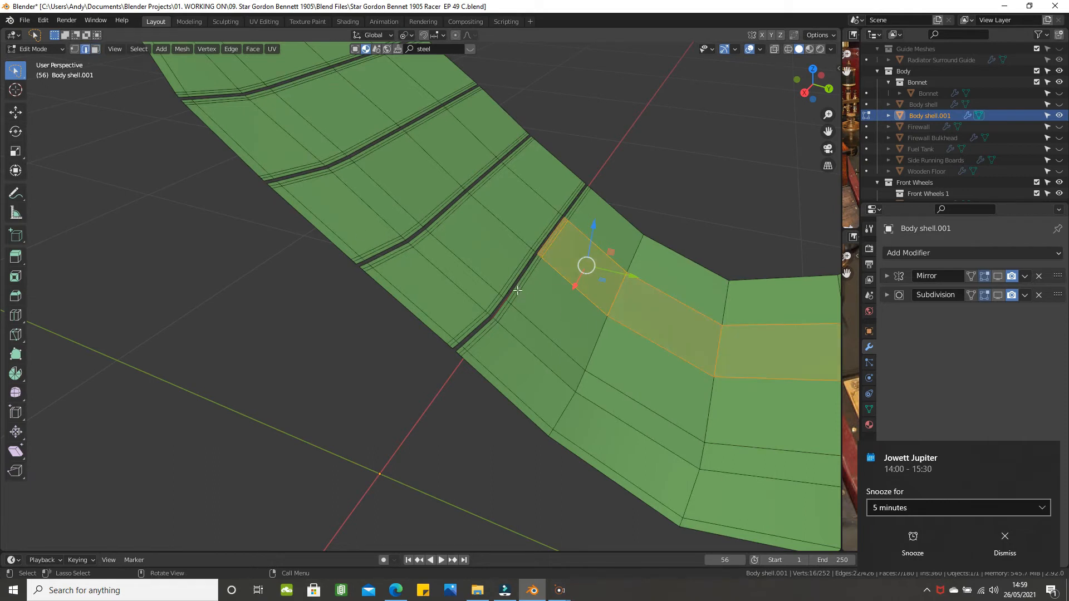
pyautogui.keyDown('alt'); pyautogui.click(591, 340); pyautogui.keyUp('alt')
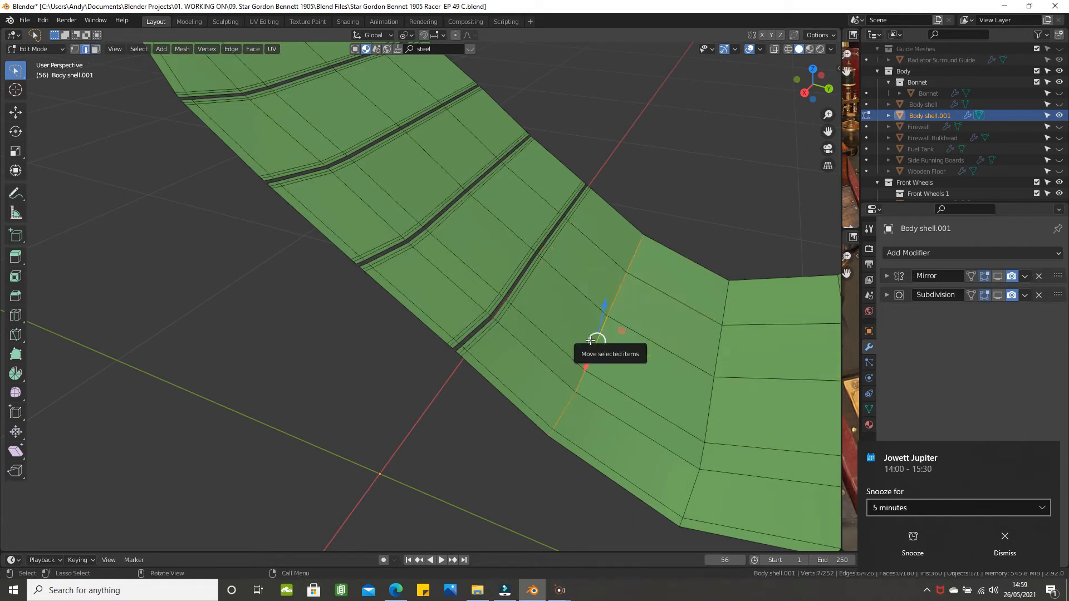
pyautogui.hotkey('ctrl', 'b')
pyautogui.click(586, 368)
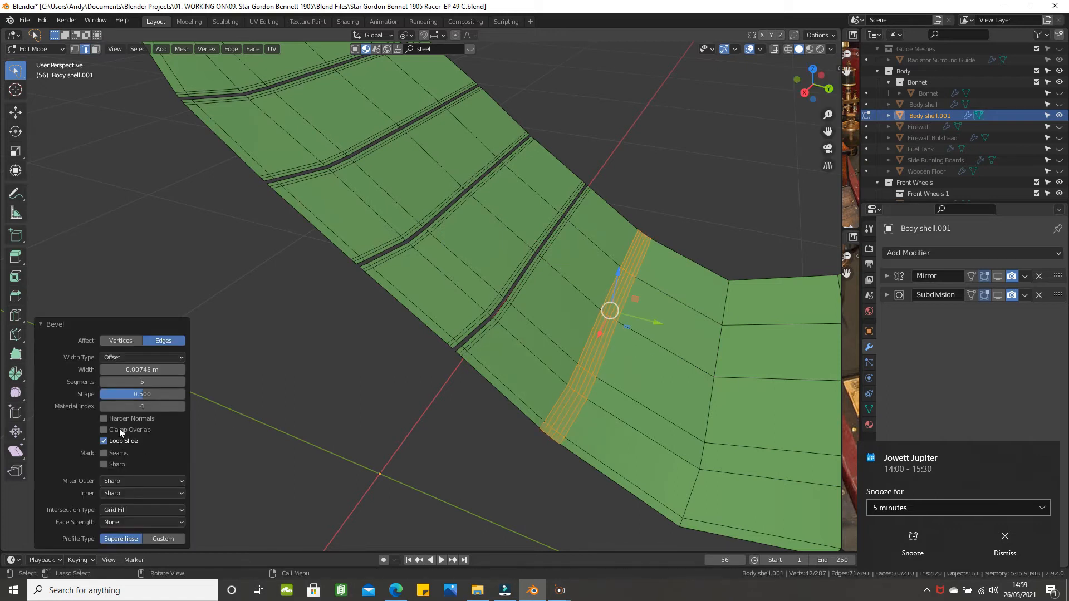
pyautogui.click(119, 372)
pyautogui.press('BackSpace')
pyautogui.write('.006')
pyautogui.press('Return')
# - Delete the middle strip of faces across the sixth bevelled band, at the floor's bend, to open a sixth gap
pyautogui.click(96, 49)
pyautogui.scroll(3, 618, 226)
pyautogui.keyDown('shift'); pyautogui.moveTo(595, 276); pyautogui.dragTo(345, 326, button='middle'); pyautogui.keyUp('shift')
pyautogui.scroll(2, 568, 282)
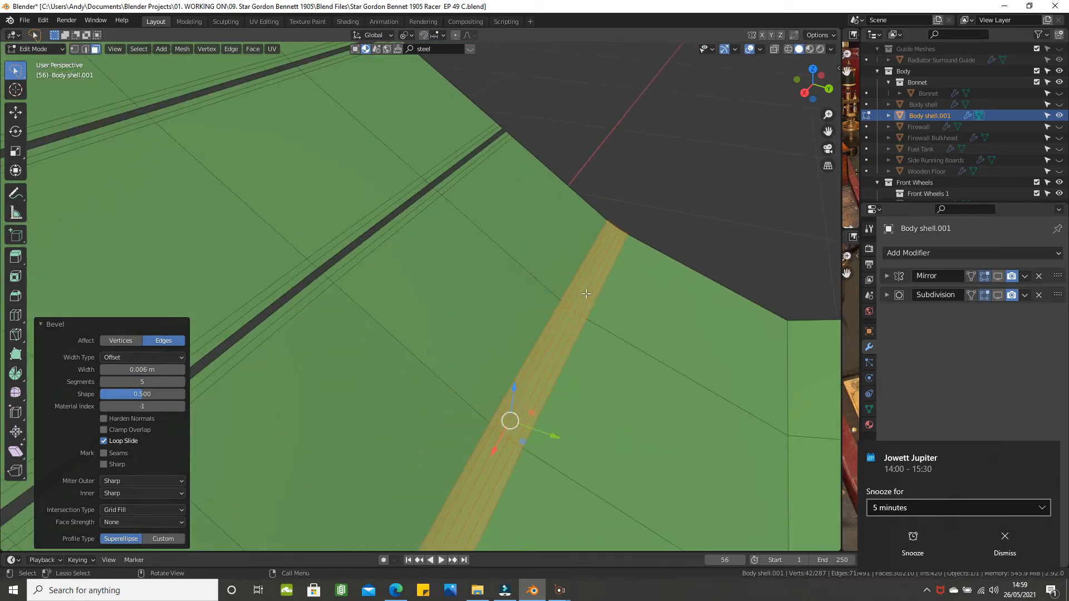
pyautogui.click(584, 294)
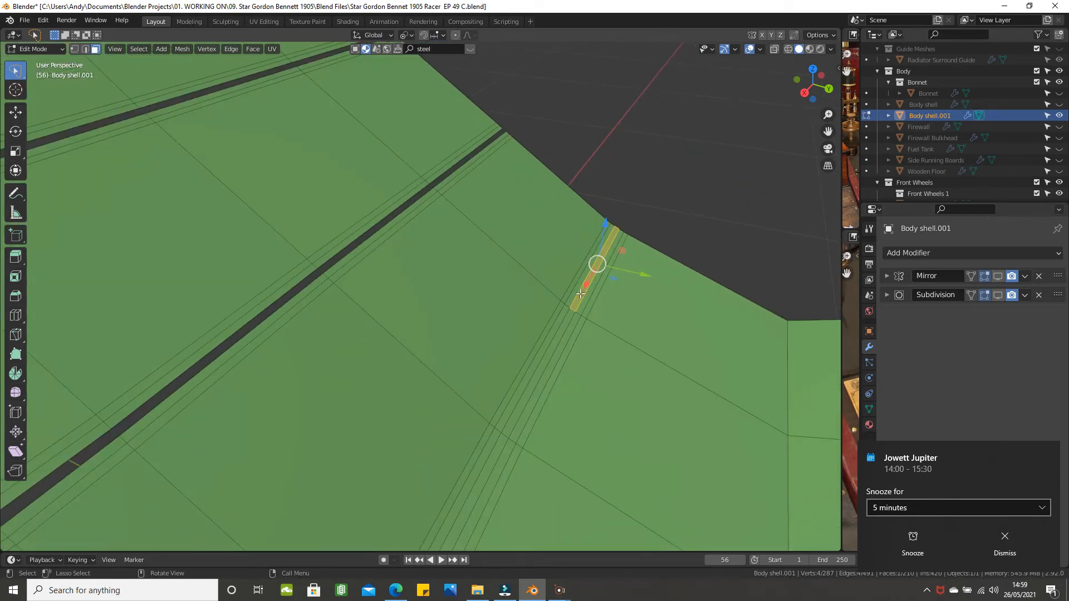
pyautogui.scroll(-3, 580, 293)
pyautogui.moveTo(405, 367); pyautogui.dragTo(438, 312, button='middle')
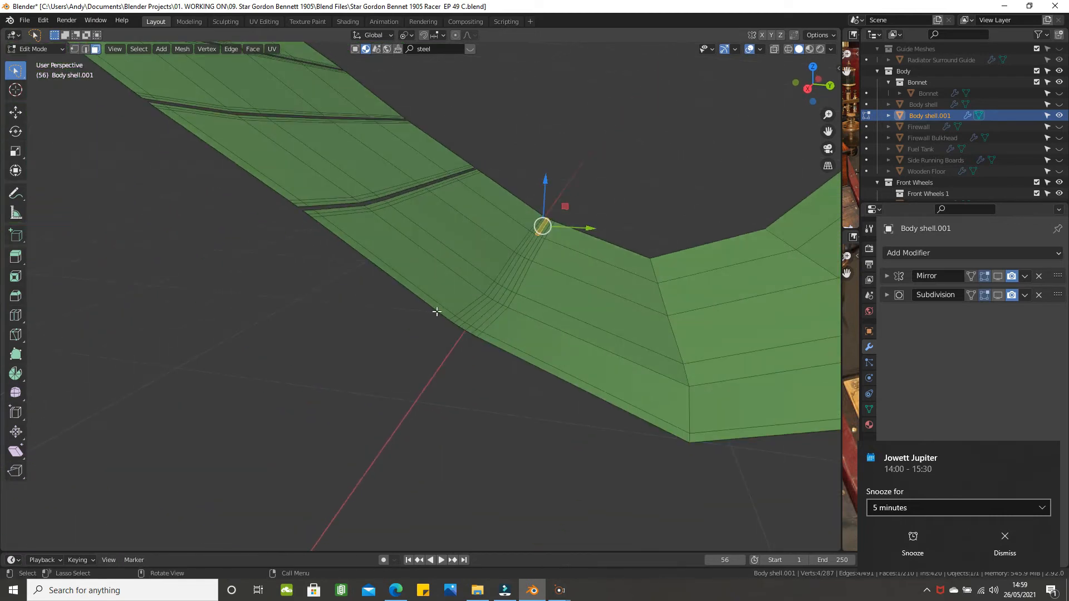
pyautogui.scroll(-1, 479, 320)
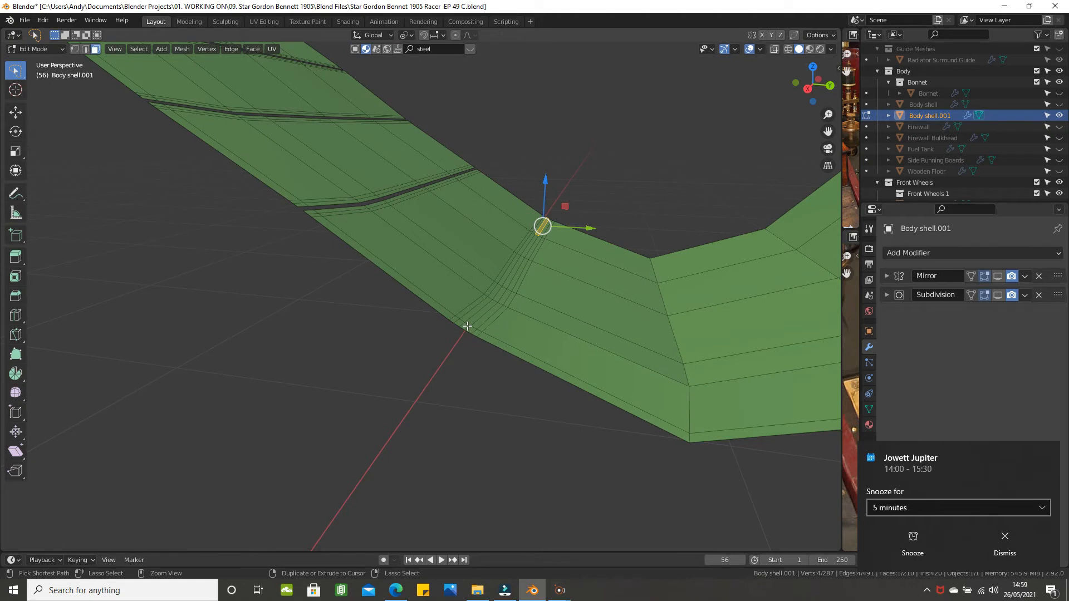
pyautogui.keyDown('ctrl'); pyautogui.click(467, 326); pyautogui.keyUp('ctrl')
pyautogui.press('x')
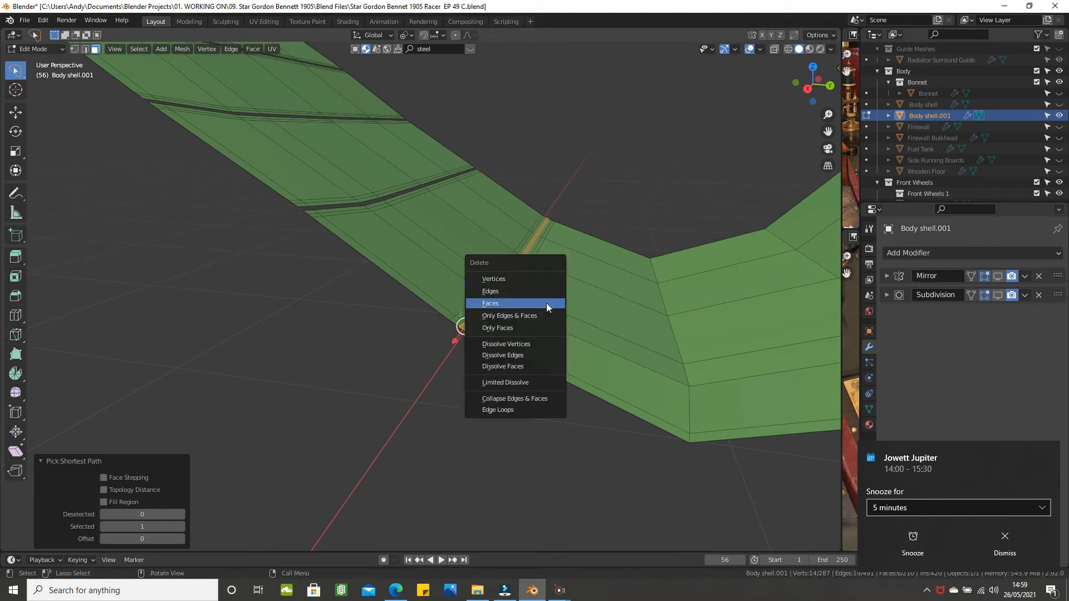
pyautogui.click(546, 303)
# - Bevel the first crosswise edge loop beyond the sixth gap with 5 segments and a width of 0.006 m
pyautogui.click(85, 49)
pyautogui.moveTo(588, 354); pyautogui.dragTo(553, 365, button='middle')
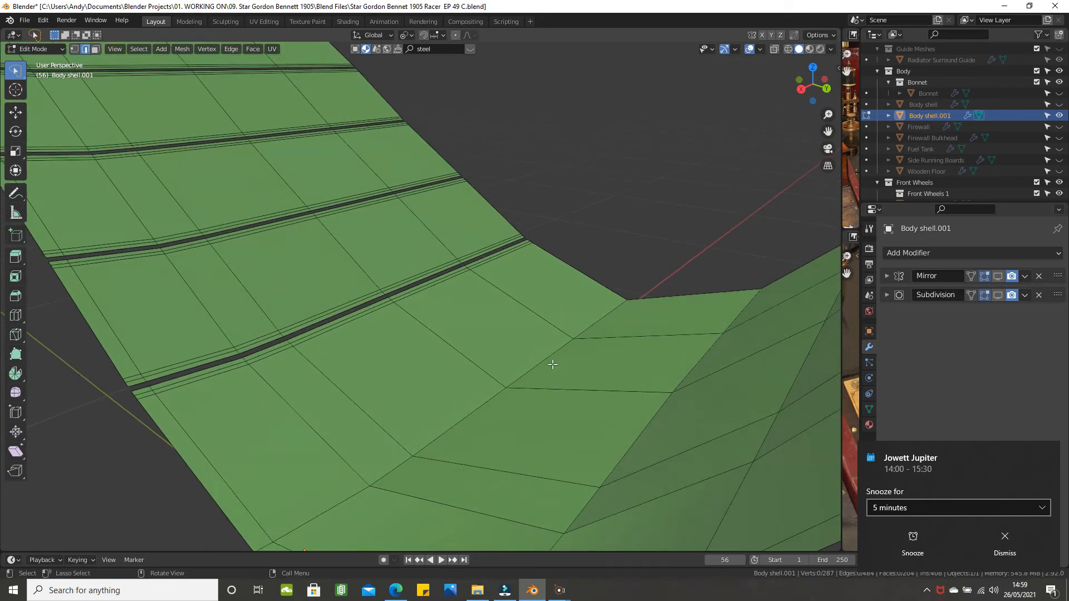
pyautogui.keyDown('alt'); pyautogui.click(456, 418); pyautogui.keyUp('alt')
pyautogui.press('ctrl')
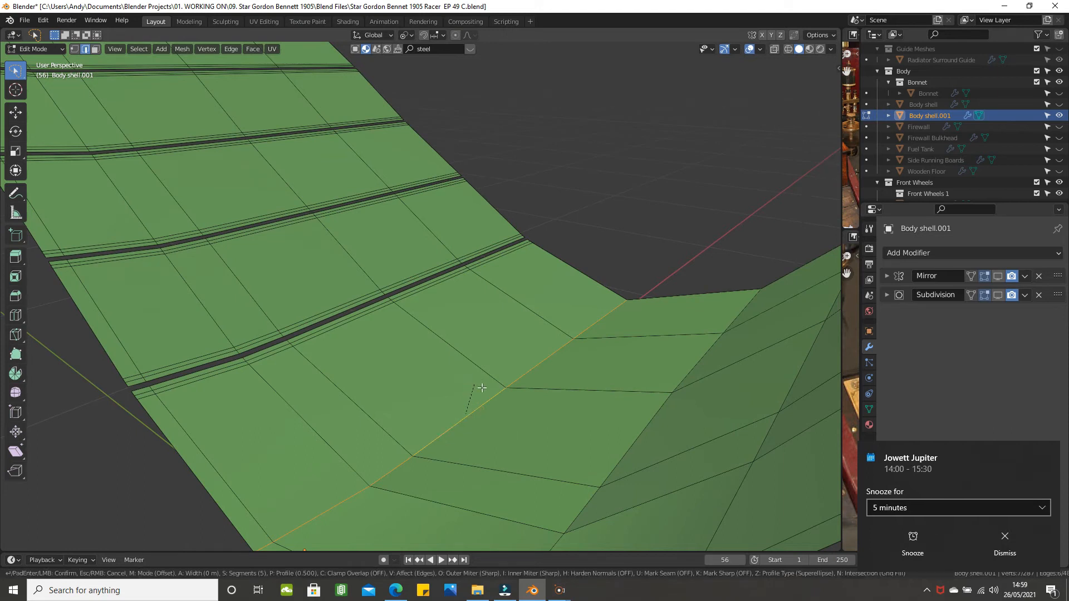
pyautogui.hotkey('ctrl', 'b')
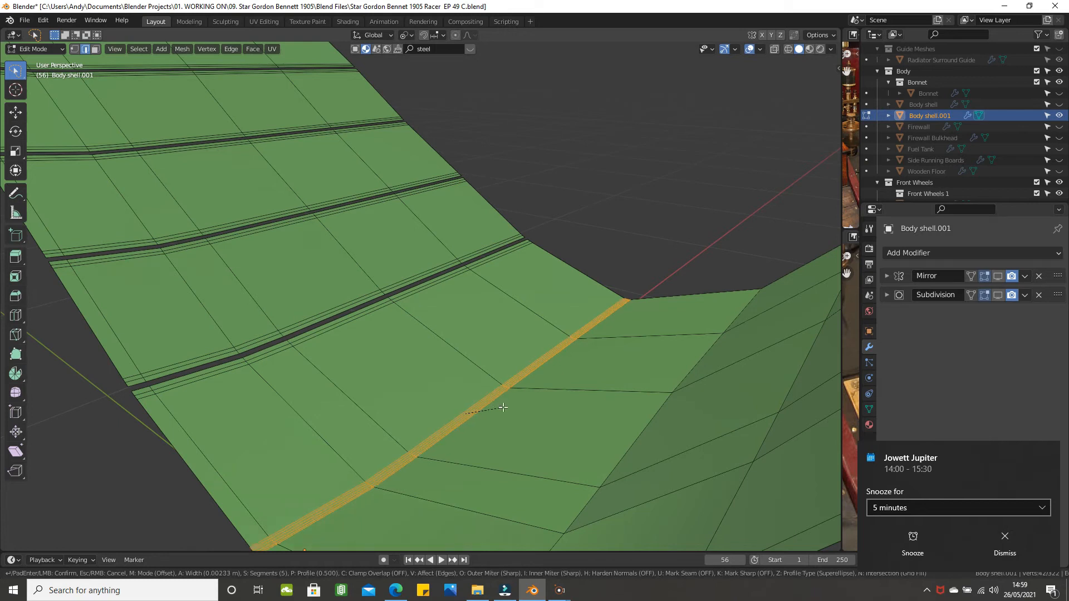
pyautogui.click(503, 408)
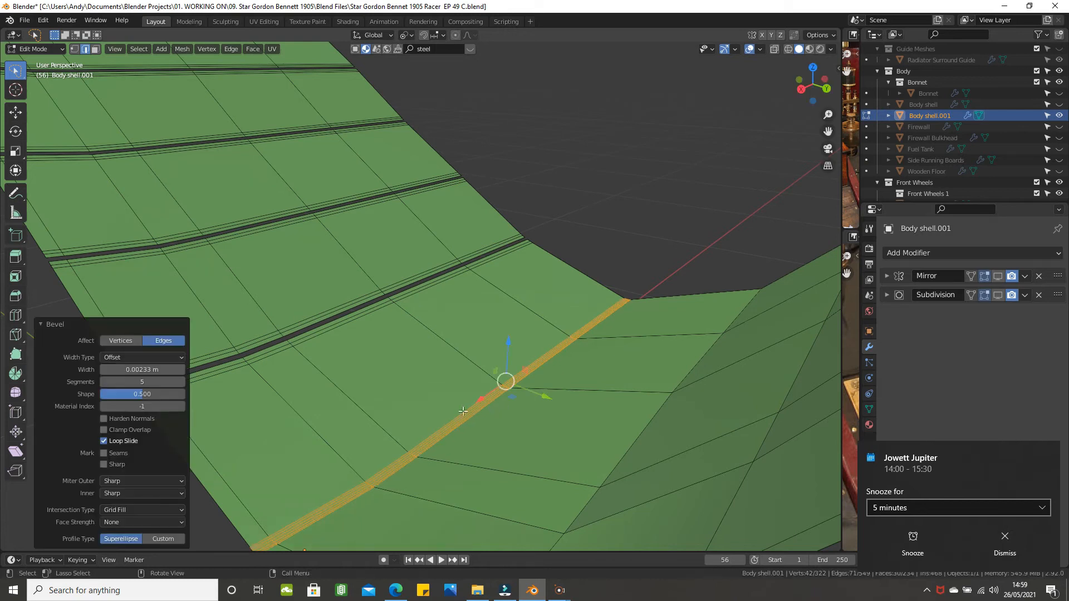
pyautogui.click(132, 369)
pyautogui.click(144, 367)
pyautogui.write('.006')
pyautogui.press('Return')
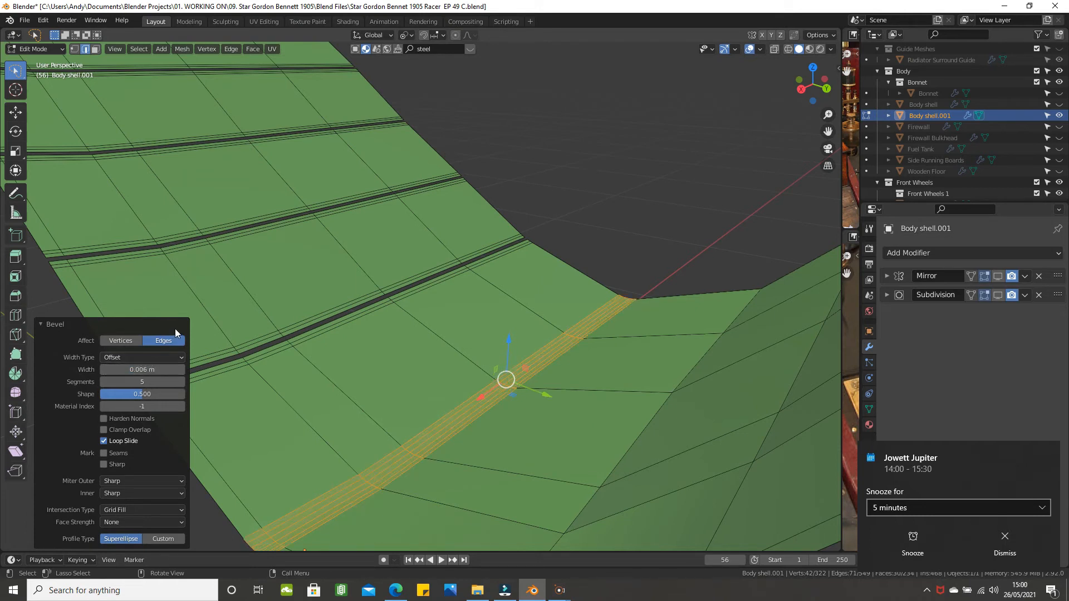
# - Delete the middle strip of faces across the seventh bevelled band to open a seventh gap in the floor
pyautogui.click(100, 58)
pyautogui.scroll(2, 627, 316)
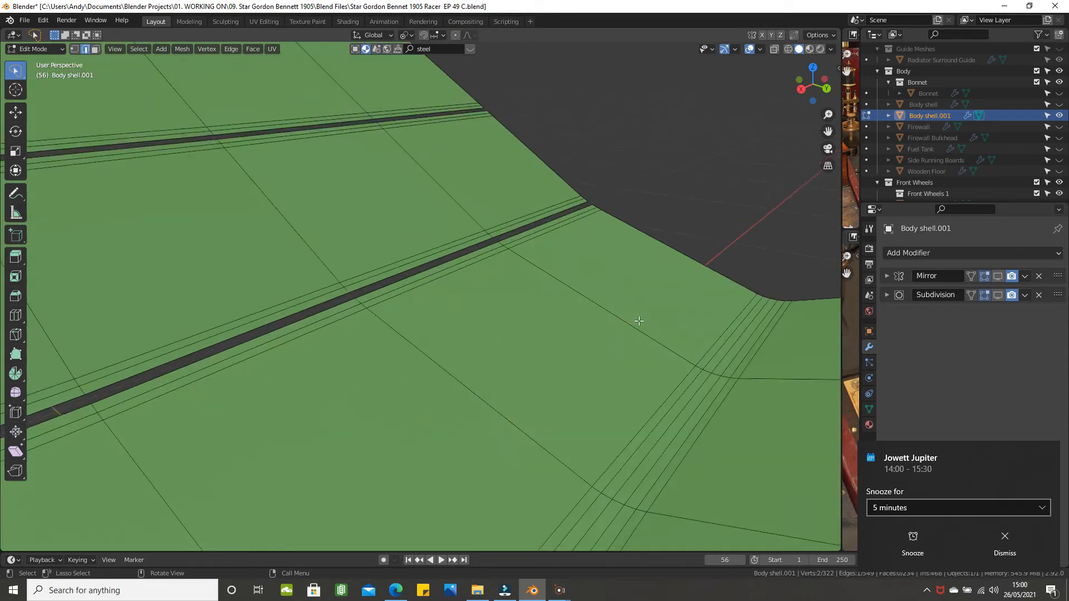
pyautogui.click(754, 323)
pyautogui.click(97, 50)
pyautogui.click(755, 325)
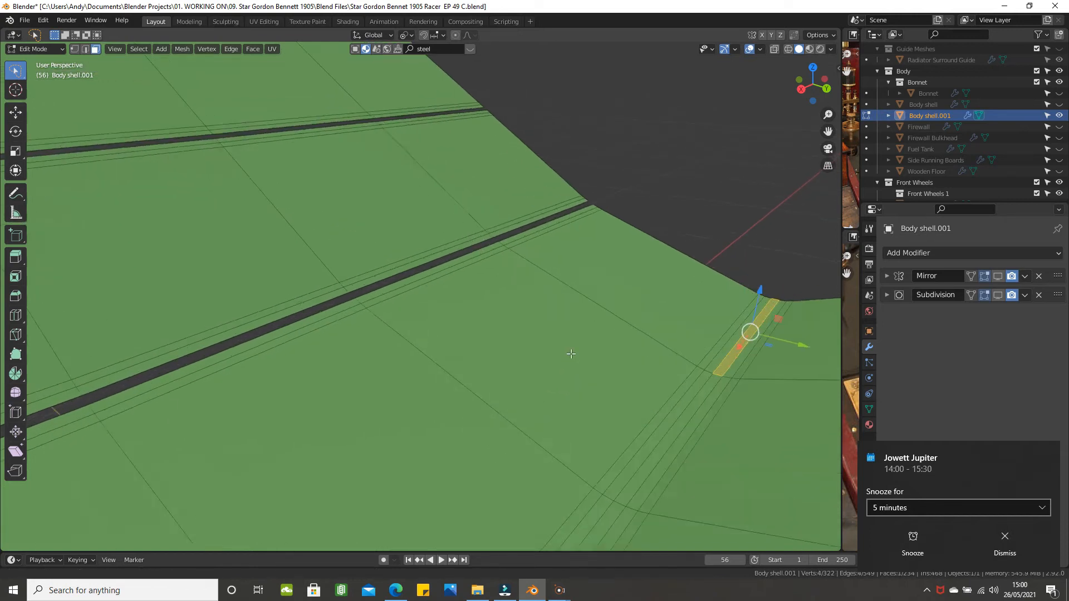
pyautogui.scroll(2, 565, 364)
pyautogui.keyDown('shift'); pyautogui.moveTo(549, 394); pyautogui.dragTo(590, 323, button='middle'); pyautogui.keyUp('shift')
pyautogui.scroll(-4, 590, 323)
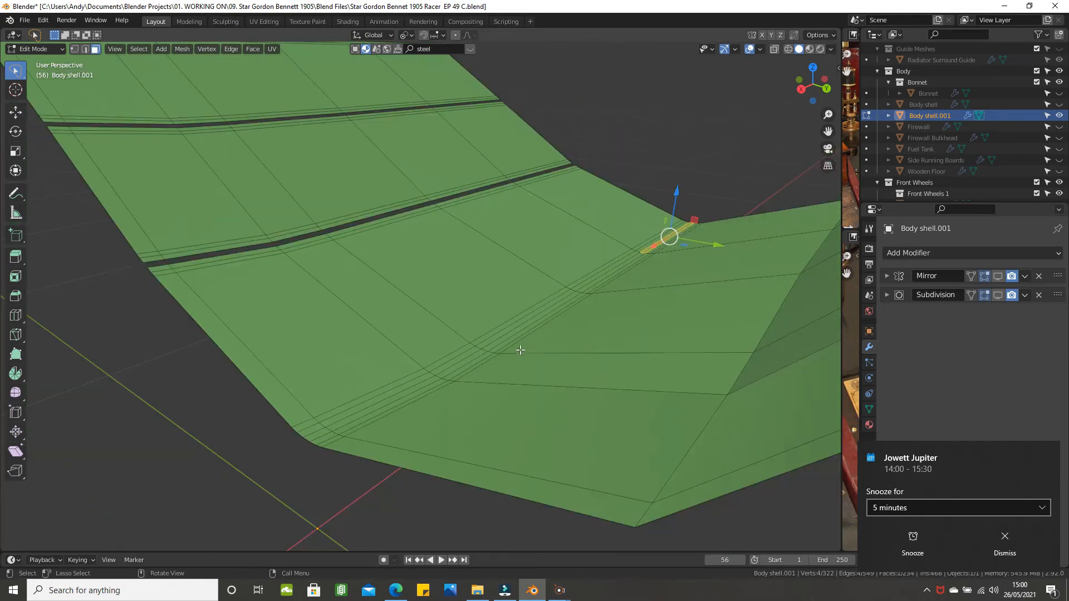
pyautogui.scroll(8, 313, 416)
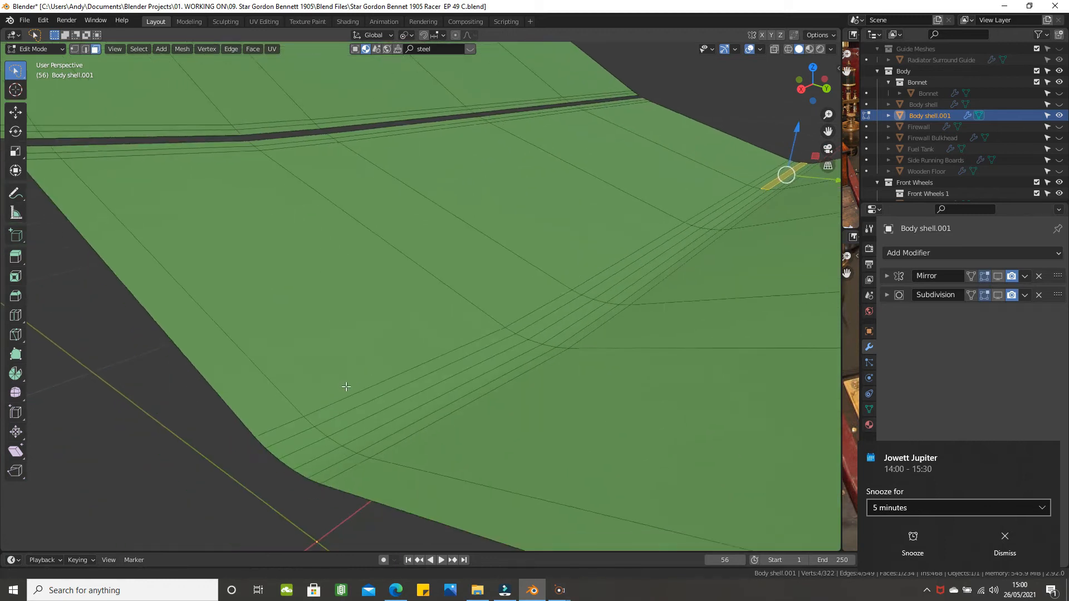
pyautogui.scroll(-7, 329, 437)
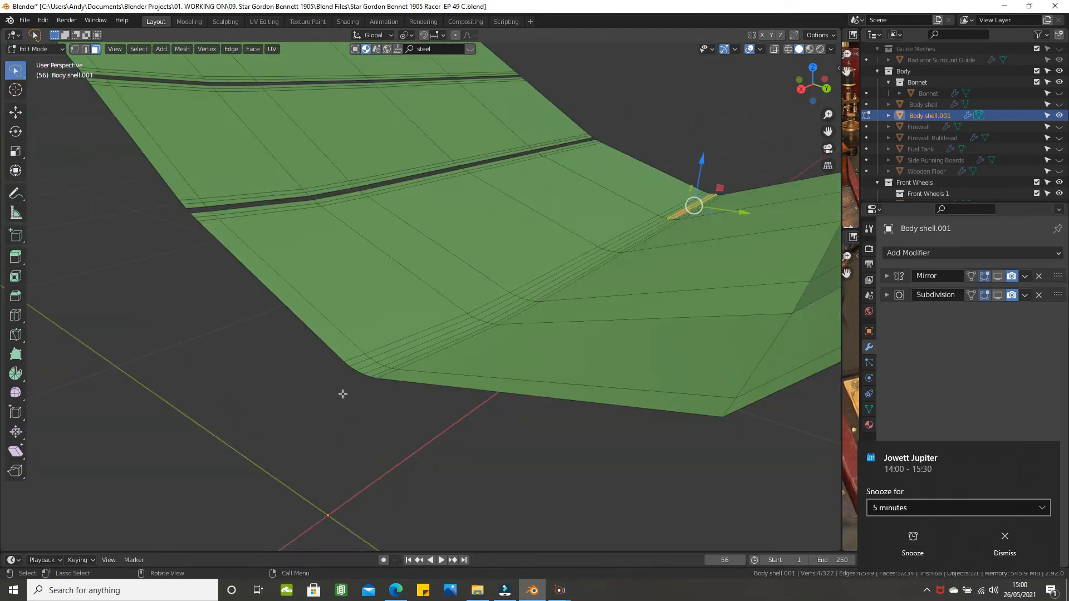
pyautogui.scroll(2, 343, 394)
pyautogui.keyDown('ctrl'); pyautogui.click(291, 462); pyautogui.keyUp('ctrl')
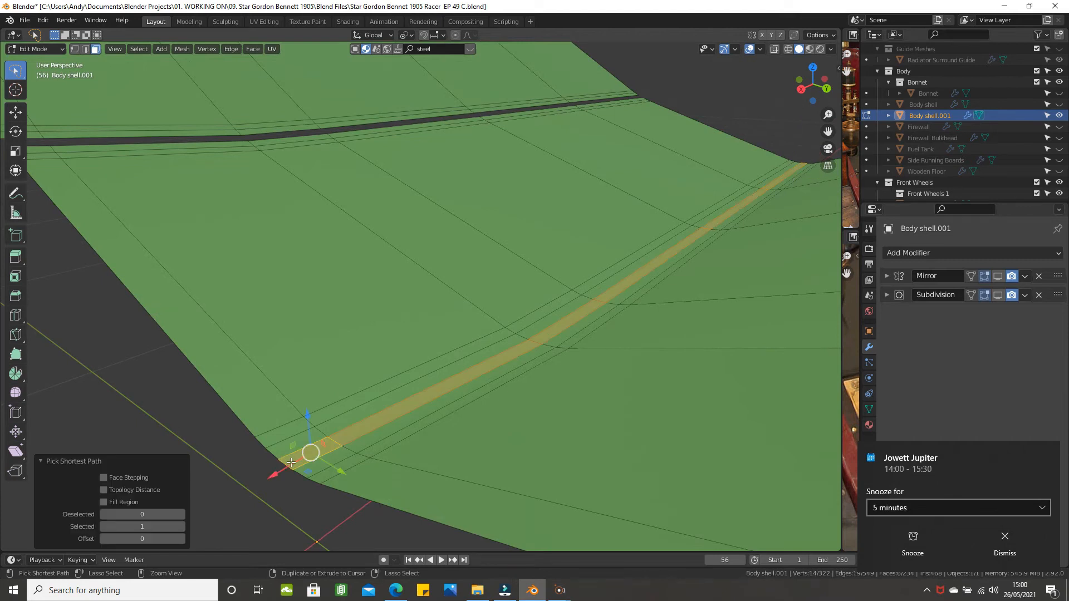
pyautogui.press('x')
pyautogui.click(361, 427)
# - Bevel the first crosswise edge loop beyond the seventh gap, on the upturned end, with 5 segments and a width of 0.006 m
pyautogui.moveTo(361, 427); pyautogui.dragTo(573, 413, button='middle')
pyautogui.scroll(2, 553, 377)
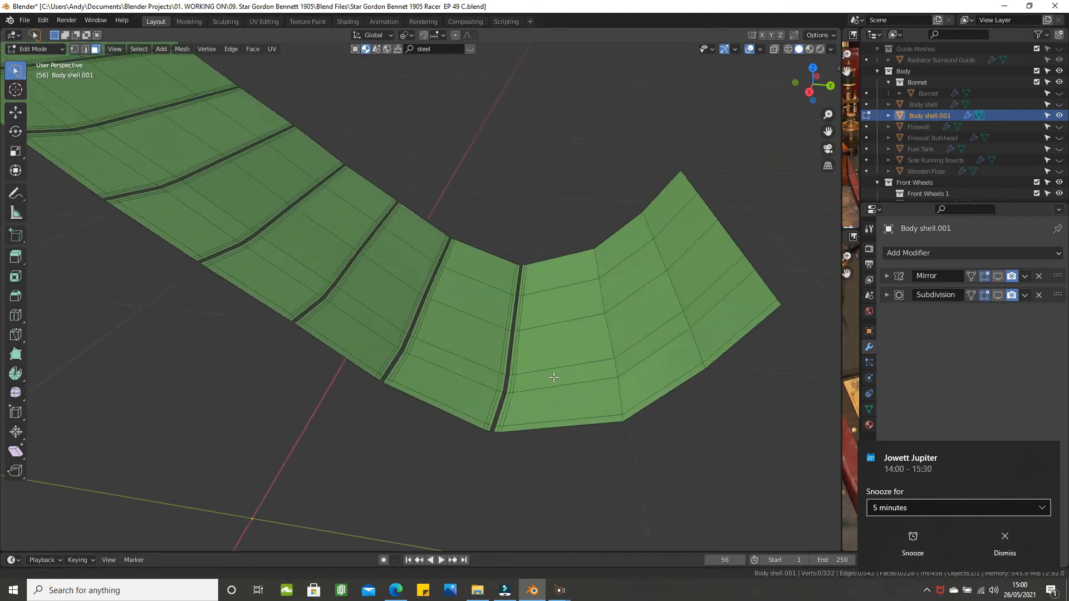
pyautogui.keyDown('shift'); pyautogui.moveTo(554, 377); pyautogui.dragTo(488, 396, button='middle'); pyautogui.keyUp('shift')
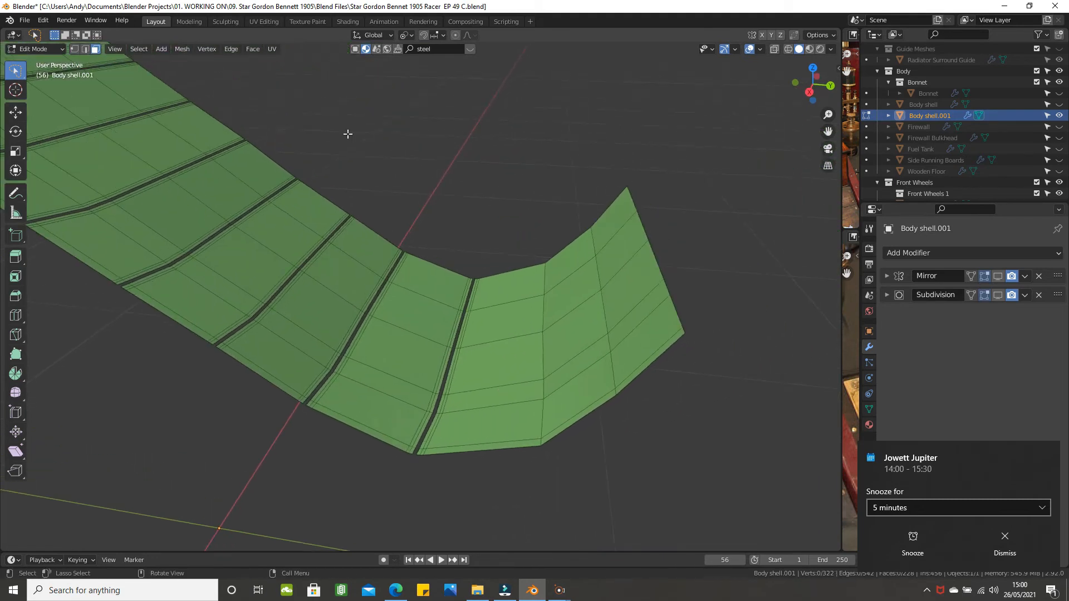
pyautogui.click(87, 49)
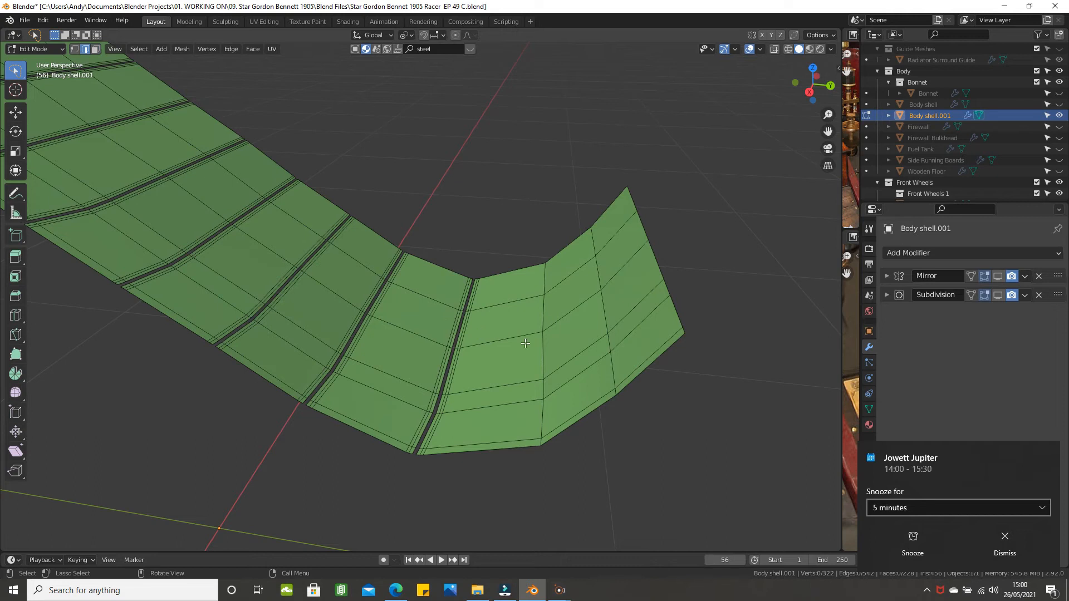
pyautogui.keyDown('alt'); pyautogui.click(544, 352); pyautogui.keyUp('alt')
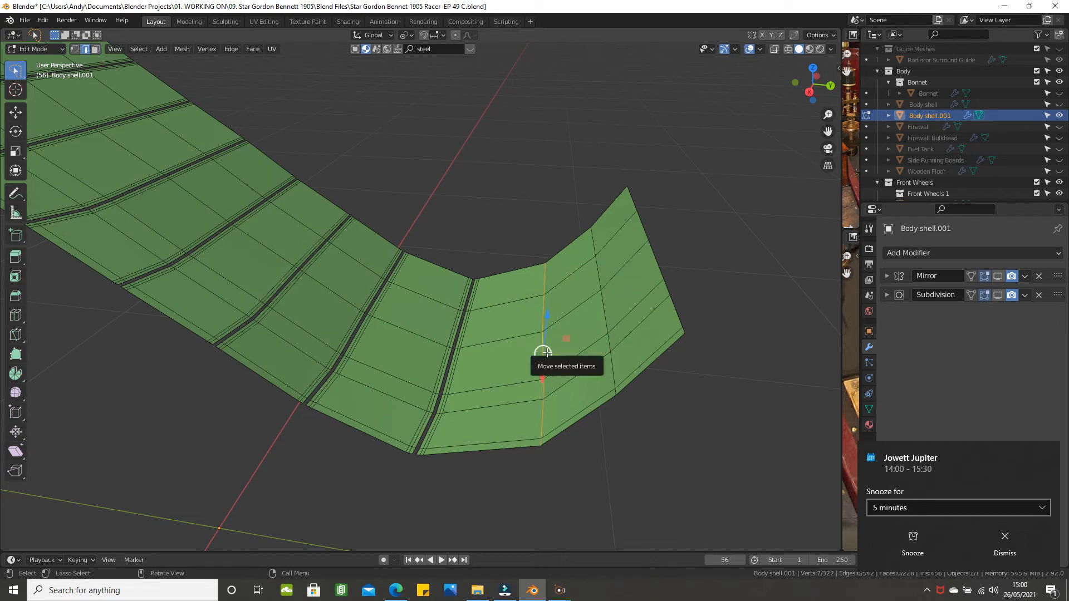
pyautogui.hotkey('ctrl', 'b')
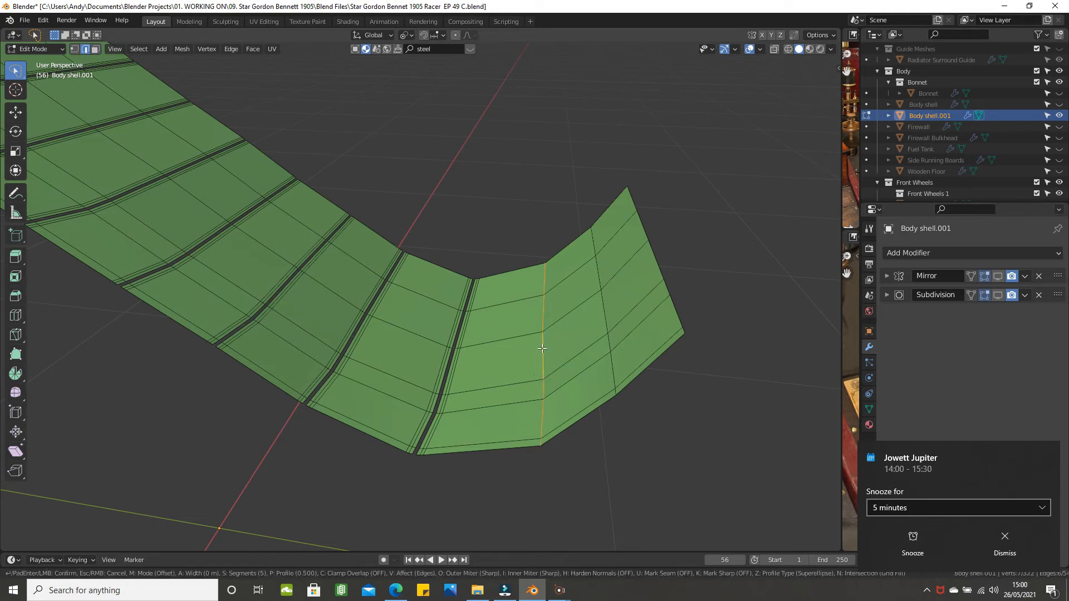
pyautogui.click(553, 354)
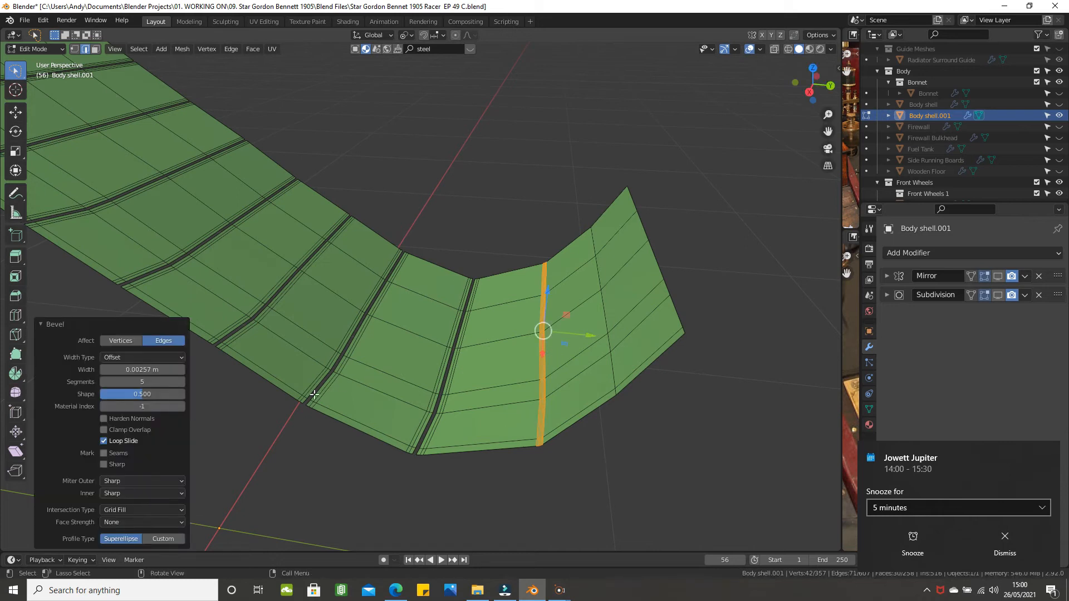
pyautogui.click(125, 372)
pyautogui.write('.006')
pyautogui.press('Return')
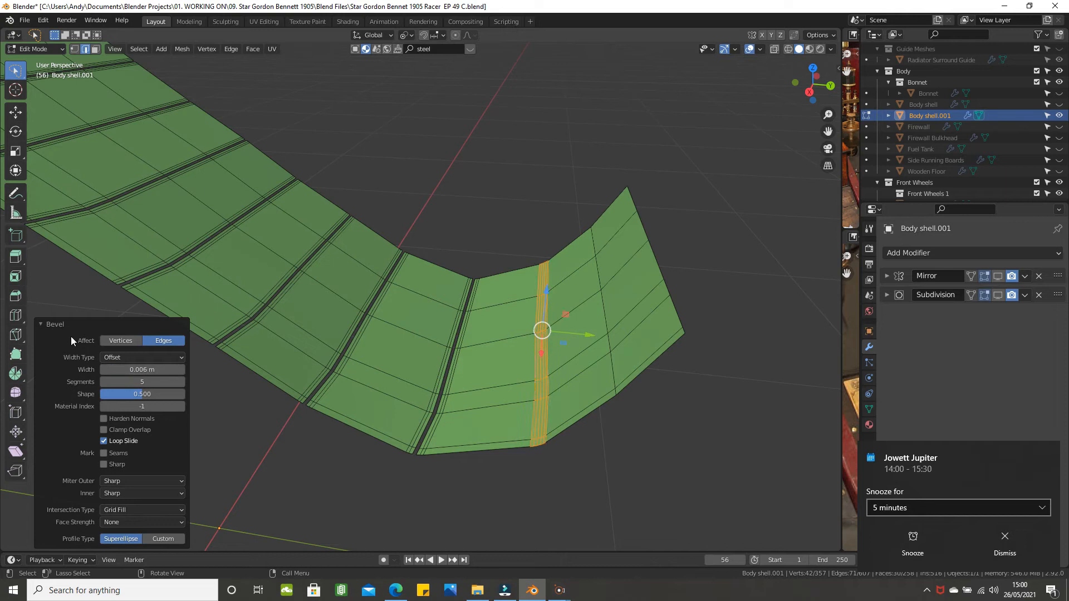
# - Delete the middle strip of faces across the eighth bevelled band to open an eighth gap in the floor
pyautogui.click(96, 49)
pyautogui.scroll(4, 648, 285)
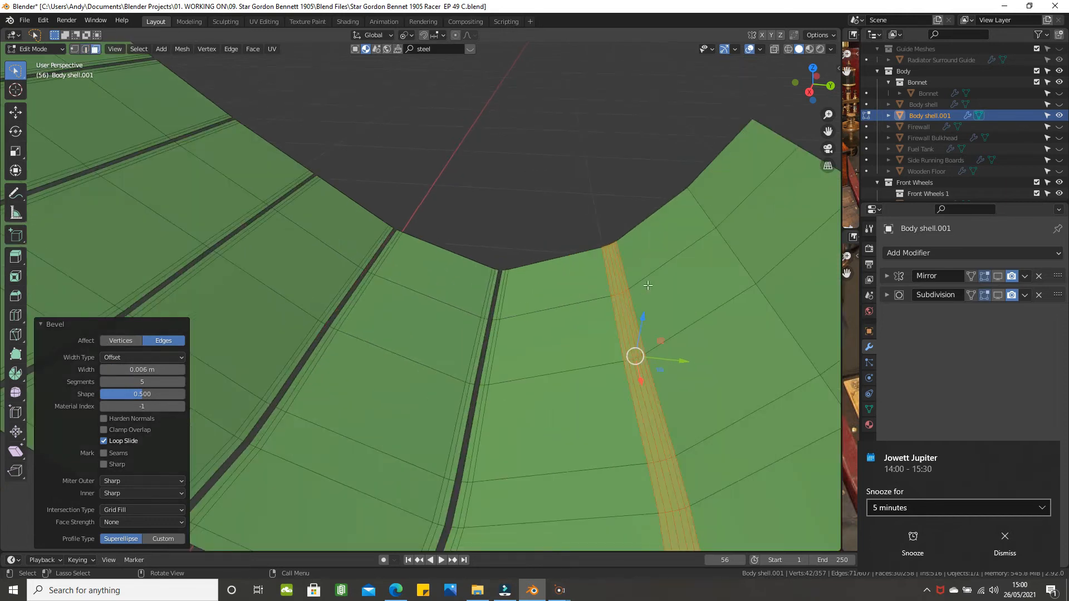
pyautogui.click(619, 277)
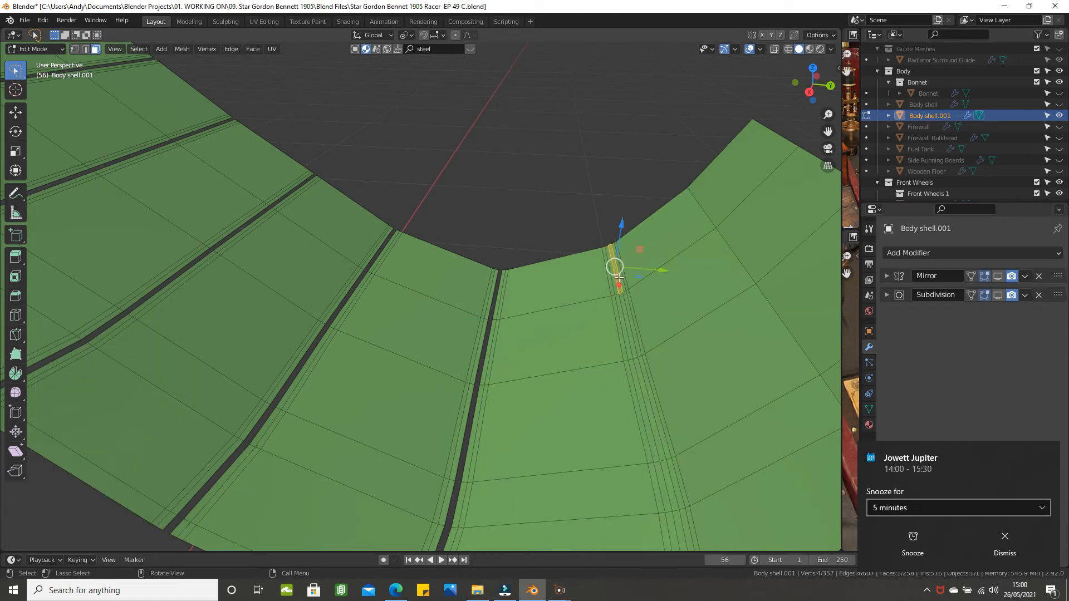
pyautogui.keyDown('shift'); pyautogui.moveTo(591, 335); pyautogui.dragTo(568, 290, button='middle'); pyautogui.keyUp('shift')
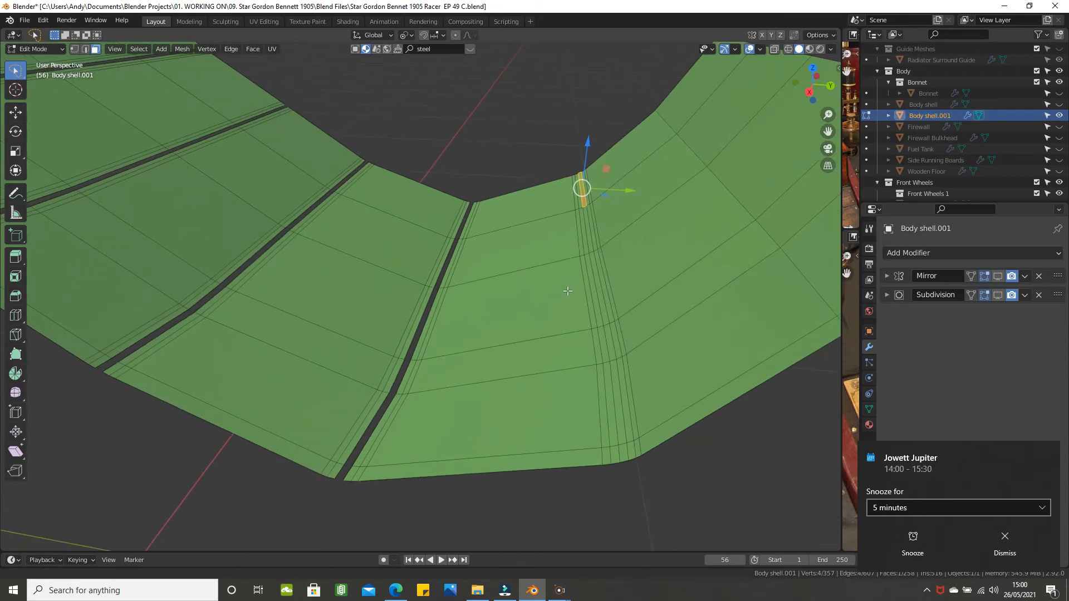
pyautogui.keyDown('ctrl'); pyautogui.click(625, 455); pyautogui.keyUp('ctrl')
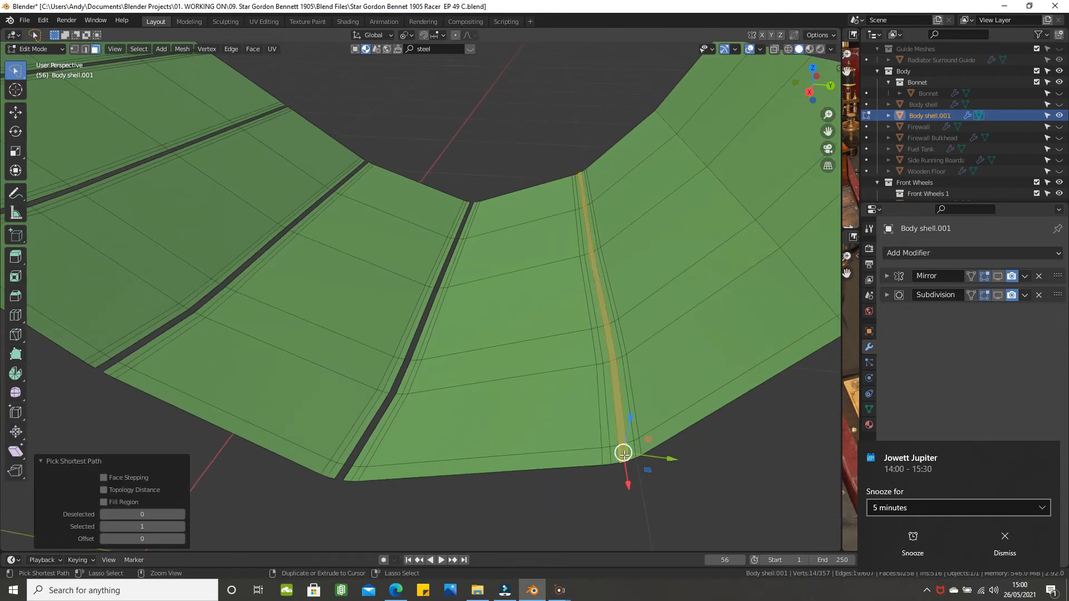
pyautogui.press('x')
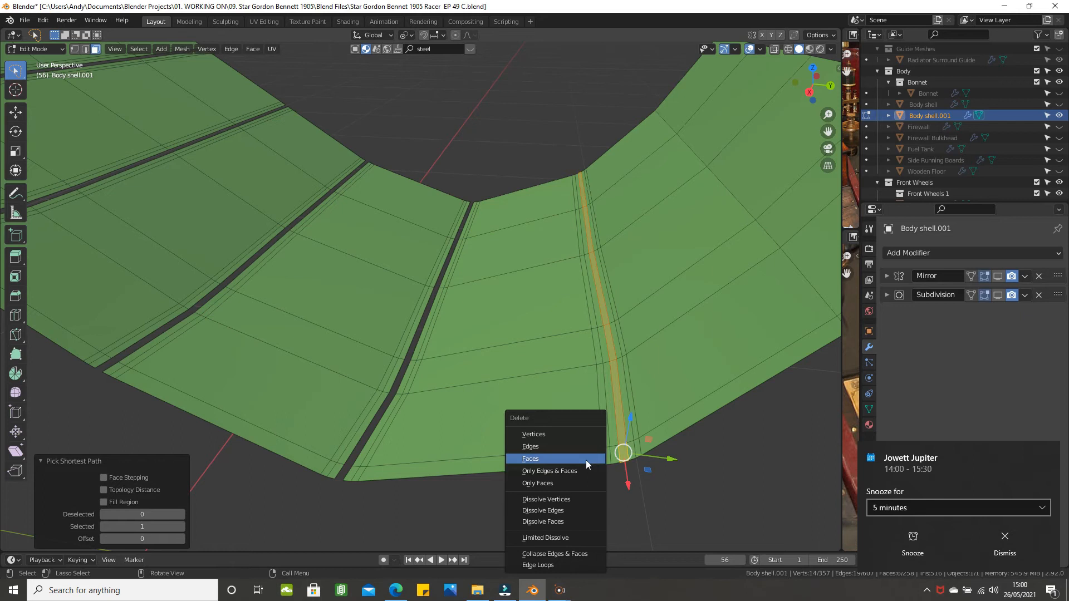
pyautogui.click(586, 460)
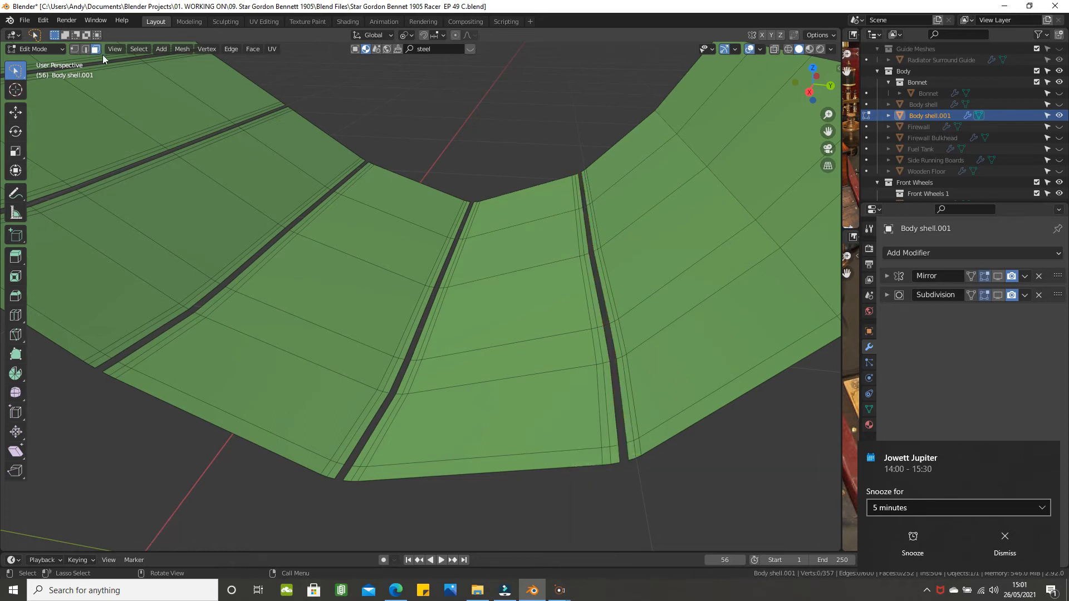
# - Bevel the last crosswise edge loop, beyond the eighth gap, with 5 segments and a width of 0.006 m
pyautogui.keyDown('alt'); pyautogui.click(737, 196); pyautogui.keyUp('alt')
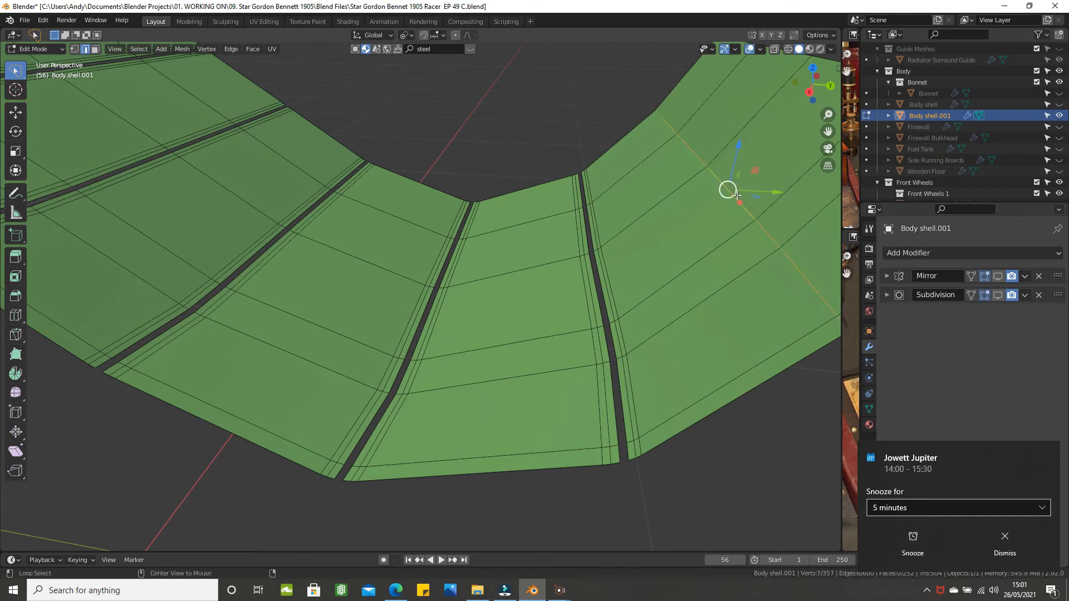
pyautogui.hotkey('ctrl', 'b')
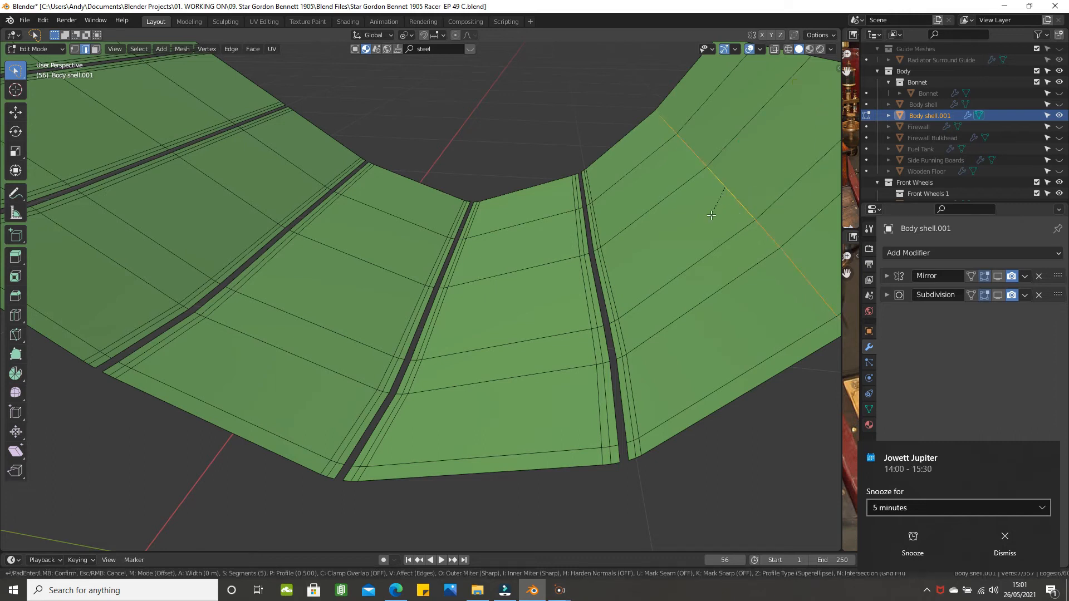
pyautogui.click(716, 225)
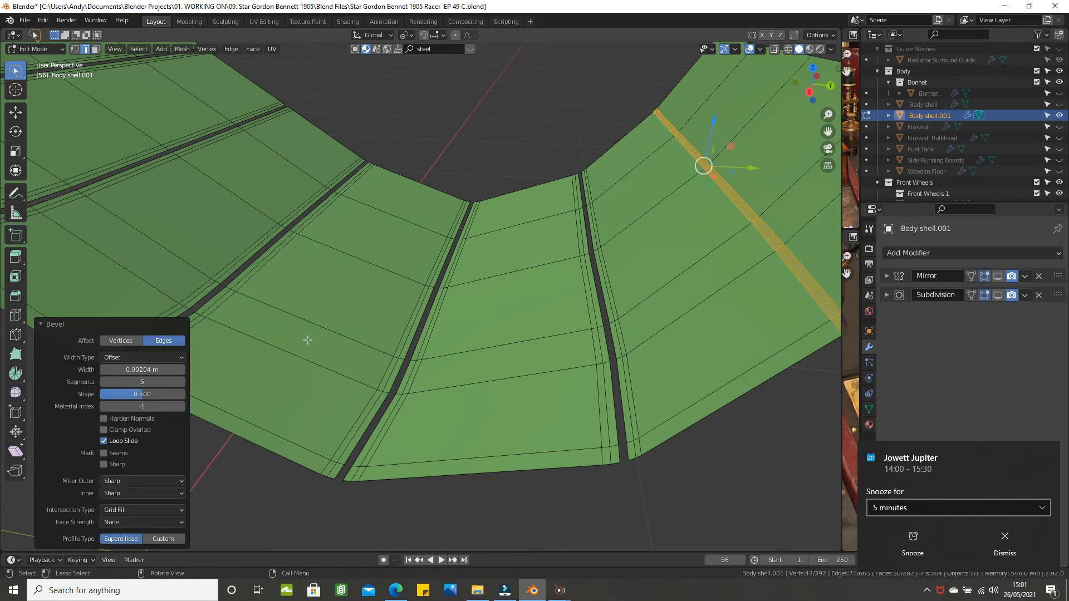
pyautogui.click(135, 370)
pyautogui.write('.006')
pyautogui.press('Return')
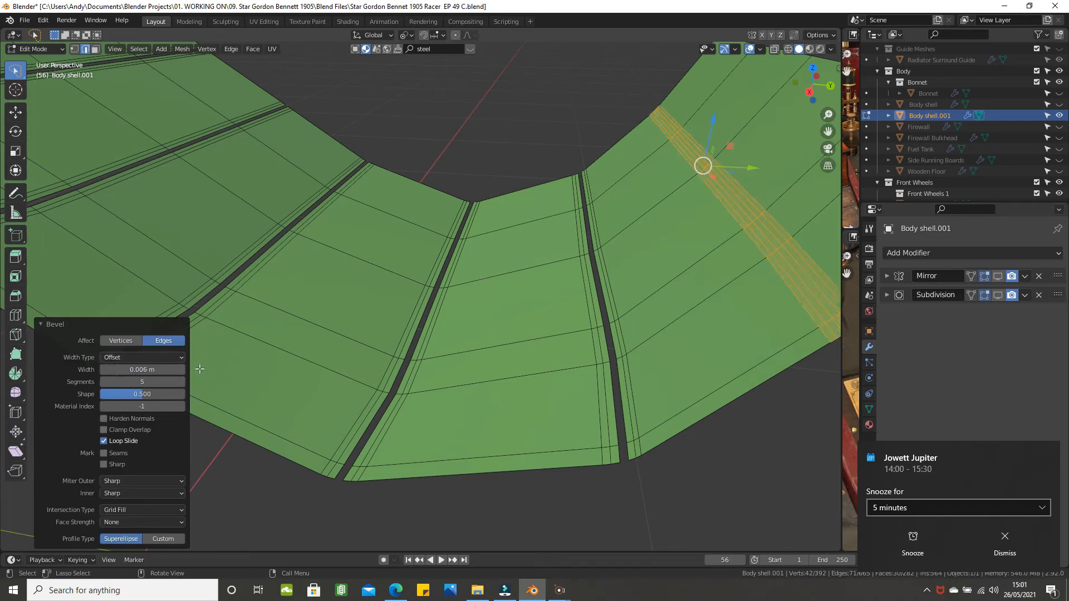
# - Delete the middle strip of faces across the ninth bevelled band to open a ninth gap near the upturned end
pyautogui.click(95, 49)
pyautogui.moveTo(439, 190); pyautogui.dragTo(424, 260, button='middle')
pyautogui.moveTo(614, 288); pyautogui.dragTo(639, 313, button='middle')
pyautogui.scroll(1, 707, 346)
pyautogui.scroll(1, 727, 359)
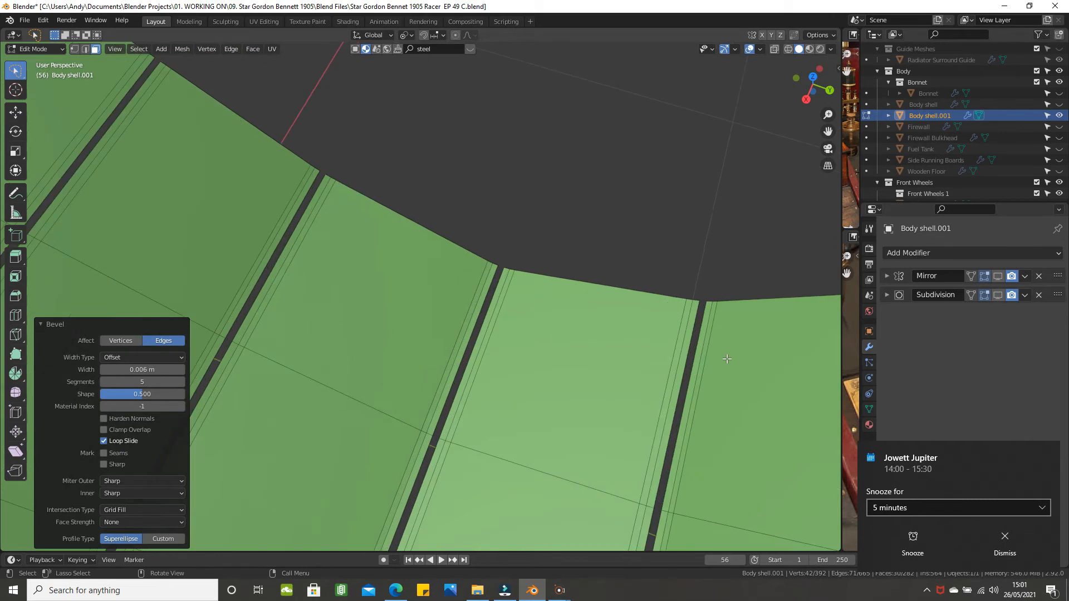
pyautogui.moveTo(722, 363); pyautogui.dragTo(635, 333, button='middle')
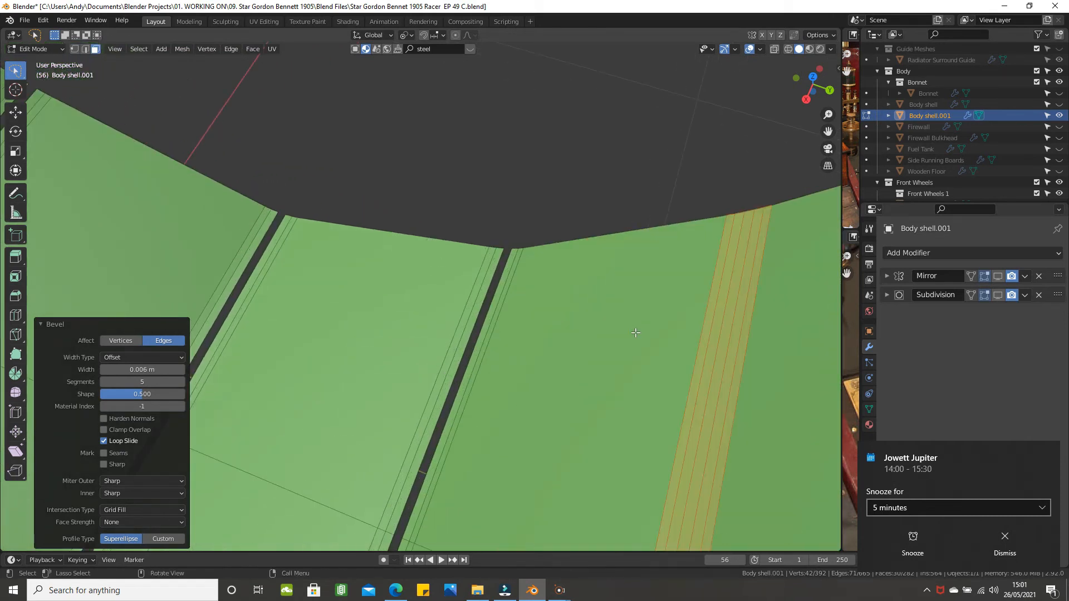
pyautogui.click(730, 309)
pyautogui.scroll(-4, 730, 309)
pyautogui.keyDown('shift'); pyautogui.moveTo(431, 437); pyautogui.dragTo(587, 195, button='middle'); pyautogui.keyUp('shift')
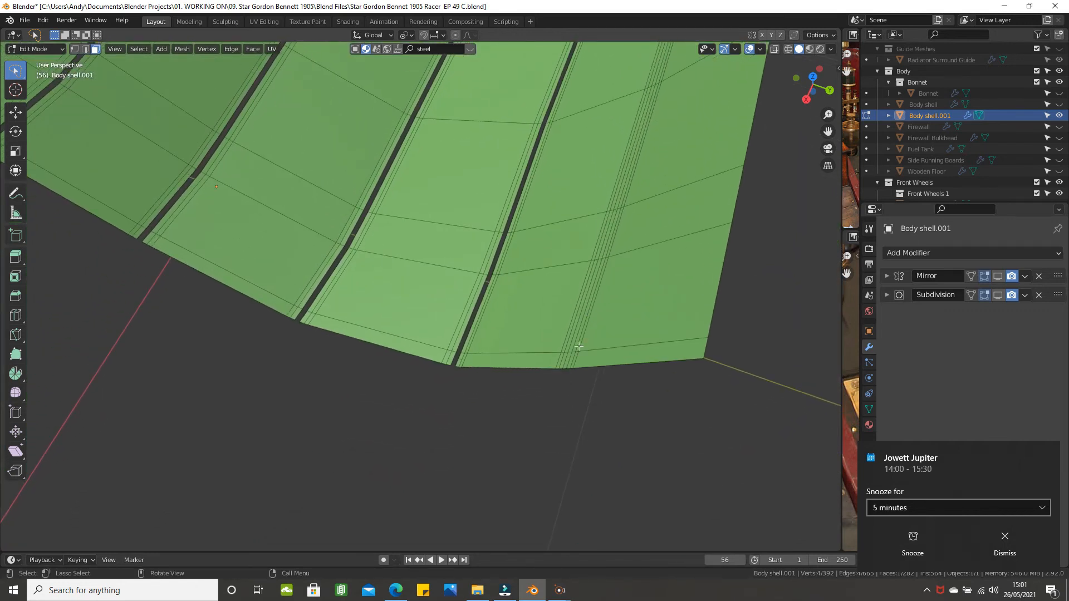
pyautogui.scroll(1, 580, 346)
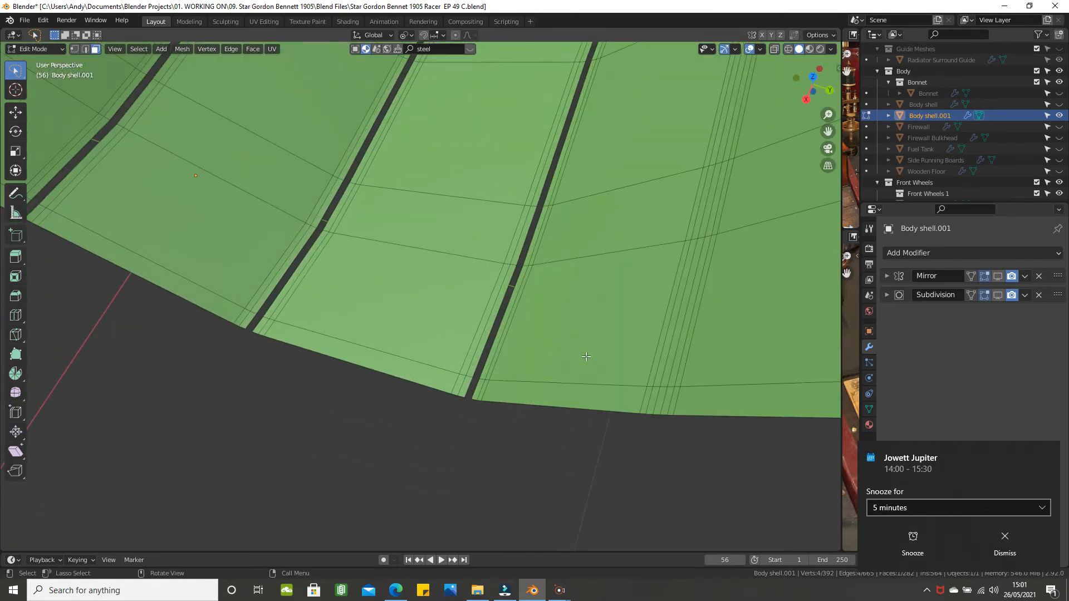
pyautogui.keyDown('ctrl'); pyautogui.click(661, 401); pyautogui.keyUp('ctrl')
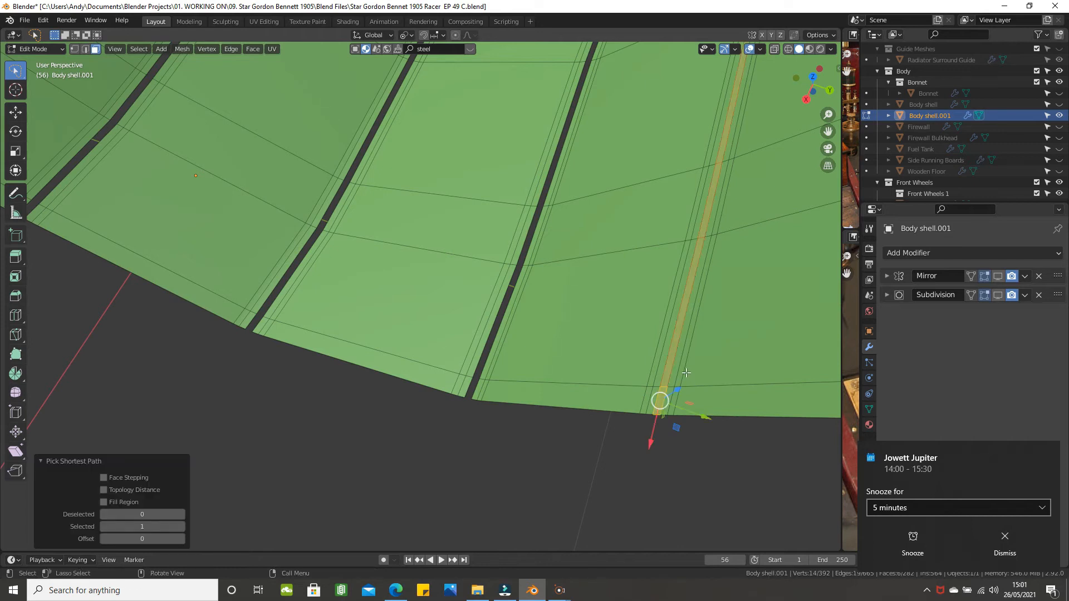
pyautogui.press('x')
pyautogui.click(686, 372)
pyautogui.scroll(-3, 686, 372)
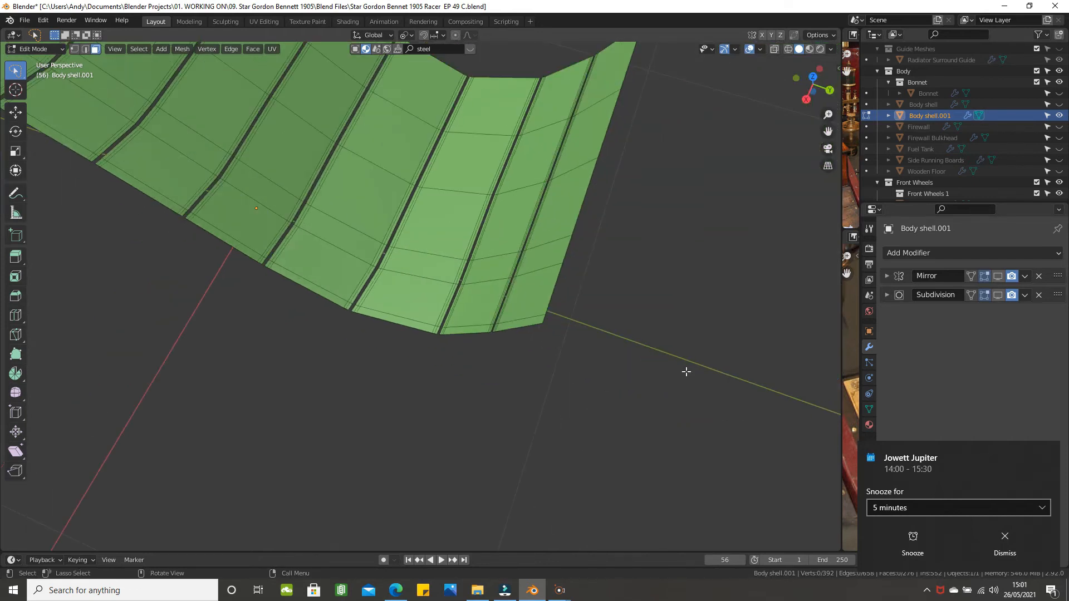
# - Select the whole floor mesh and unhide the Body shell around it
pyautogui.moveTo(644, 318)
pyautogui.mouseDown(button='middle')
pyautogui.moveTo(644, 300)
pyautogui.moveTo(663, 323)
pyautogui.moveTo(640, 320)
pyautogui.mouseUp(button='middle')
pyautogui.moveTo(563, 320); pyautogui.dragTo(541, 307, button='middle')
pyautogui.scroll(-1, 518, 312)
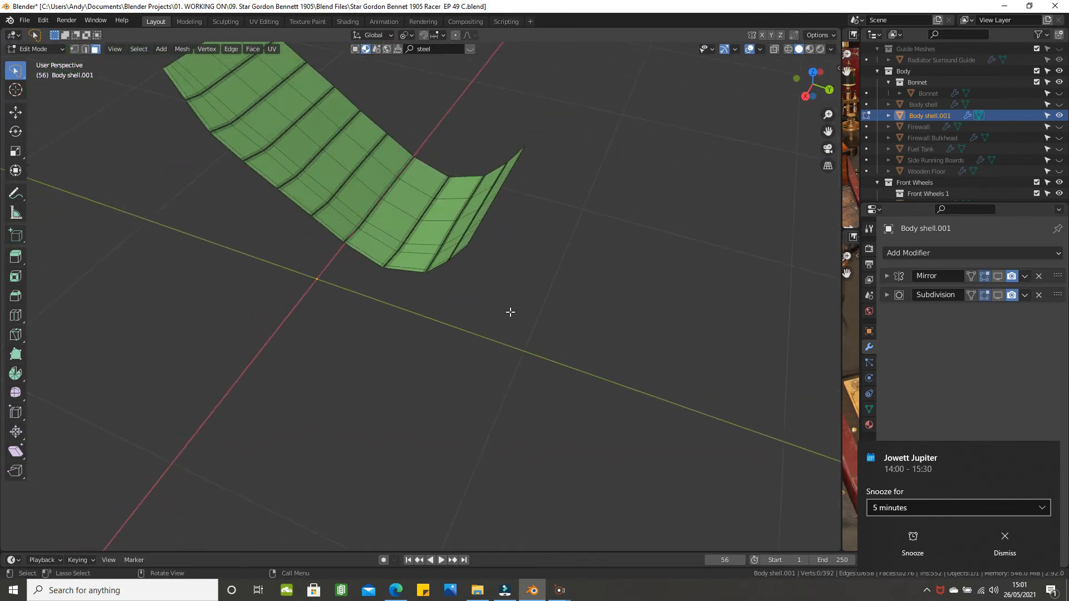
pyautogui.scroll(-1, 510, 313)
pyautogui.press('a')
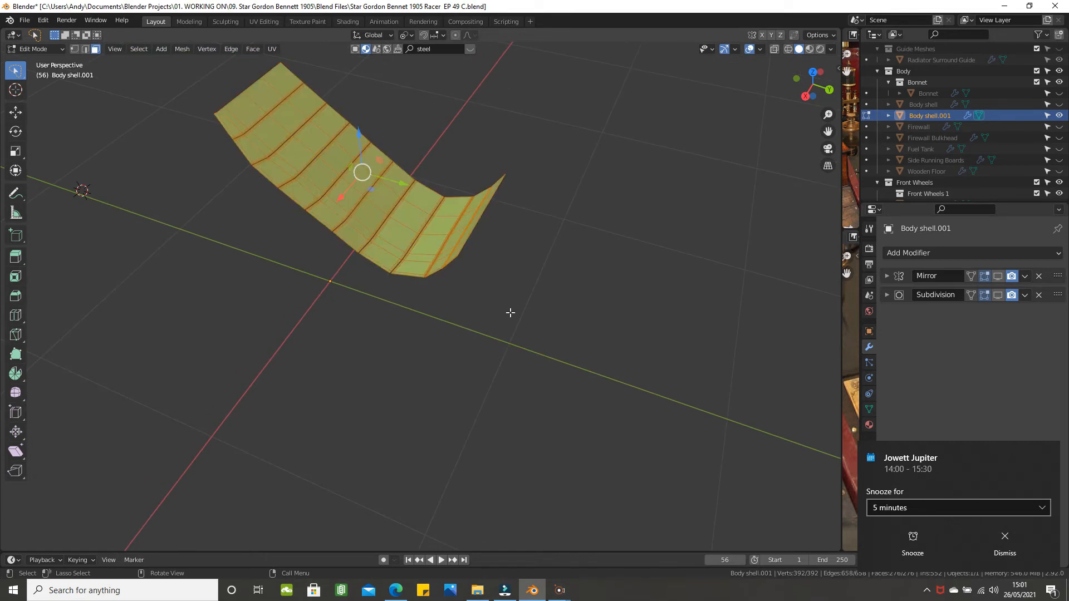
pyautogui.moveTo(476, 281); pyautogui.dragTo(479, 241, button='middle')
pyautogui.keyDown('shift'); pyautogui.moveTo(406, 291); pyautogui.dragTo(470, 364, button='middle'); pyautogui.keyUp('shift')
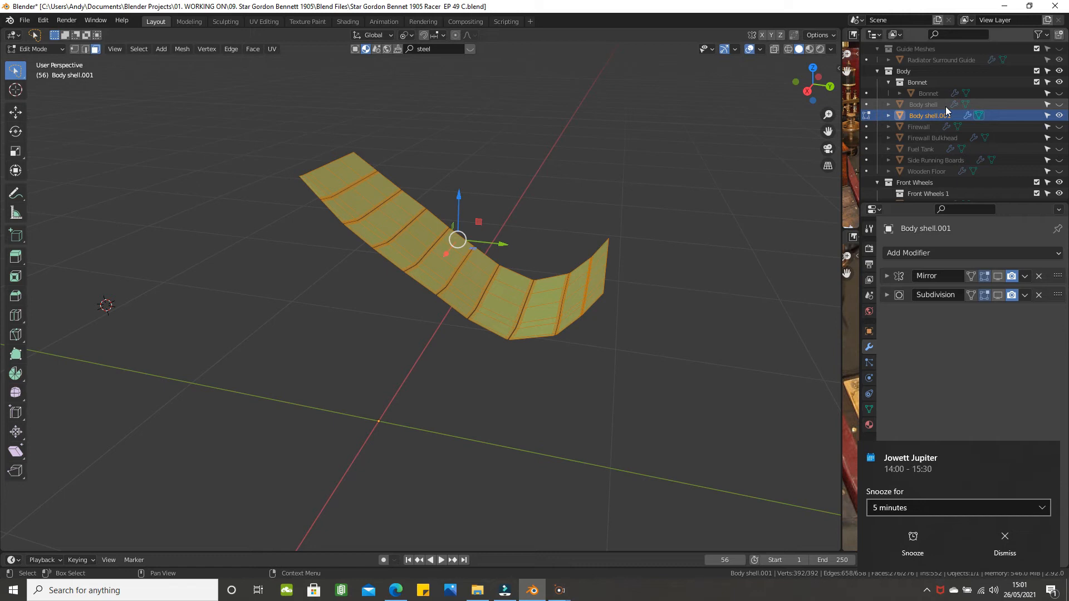
pyautogui.click(1059, 105)
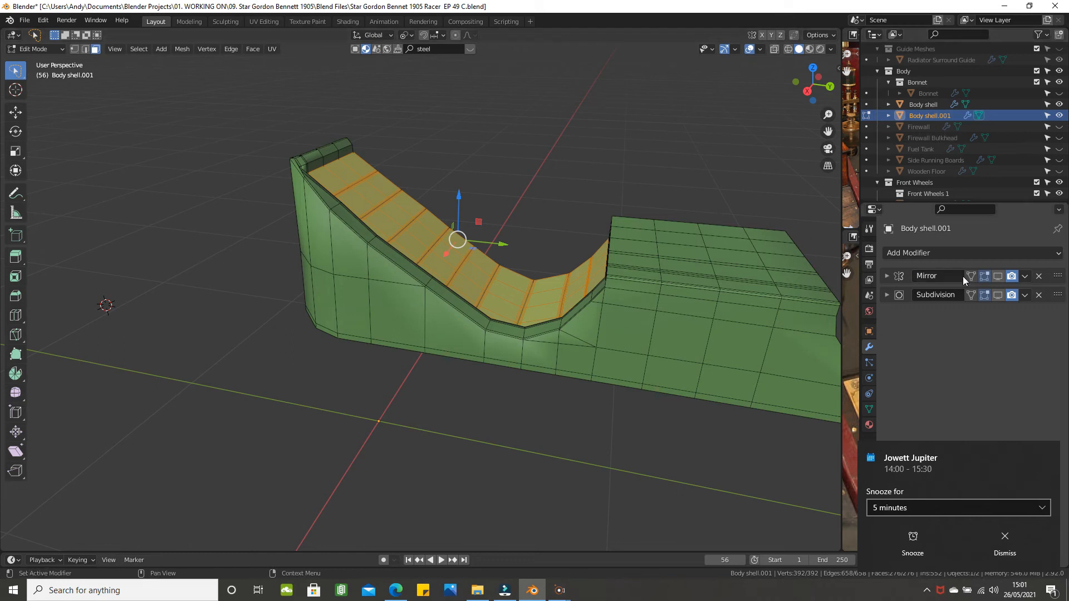
# - Try showing the floor's Subdivision modifier in the viewport
pyautogui.click(997, 296)
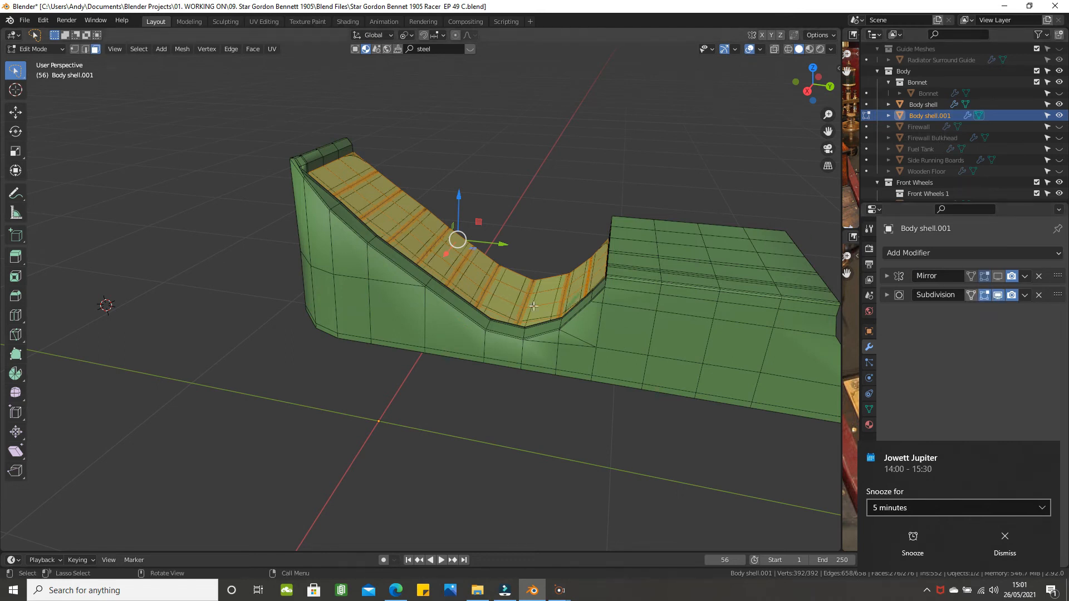
pyautogui.scroll(1, 533, 306)
pyautogui.click(998, 295)
# - Leave the floor's mesh editing and turn on the viewport display of the Body shell's Subdivision modifier
pyautogui.hotkey('alt', 'a')
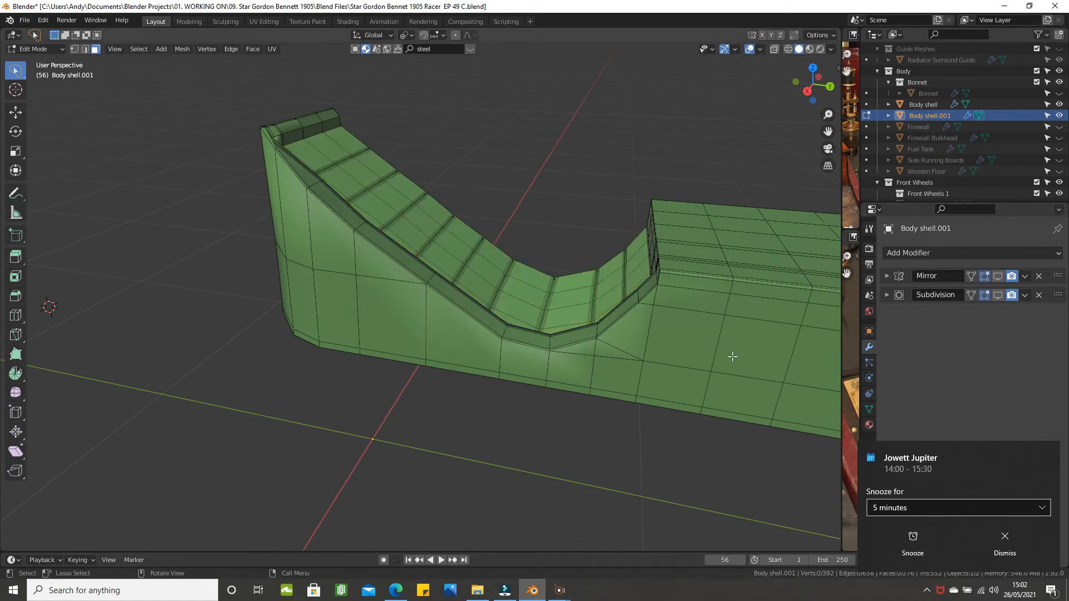
pyautogui.press('Tab')
pyautogui.click(733, 357)
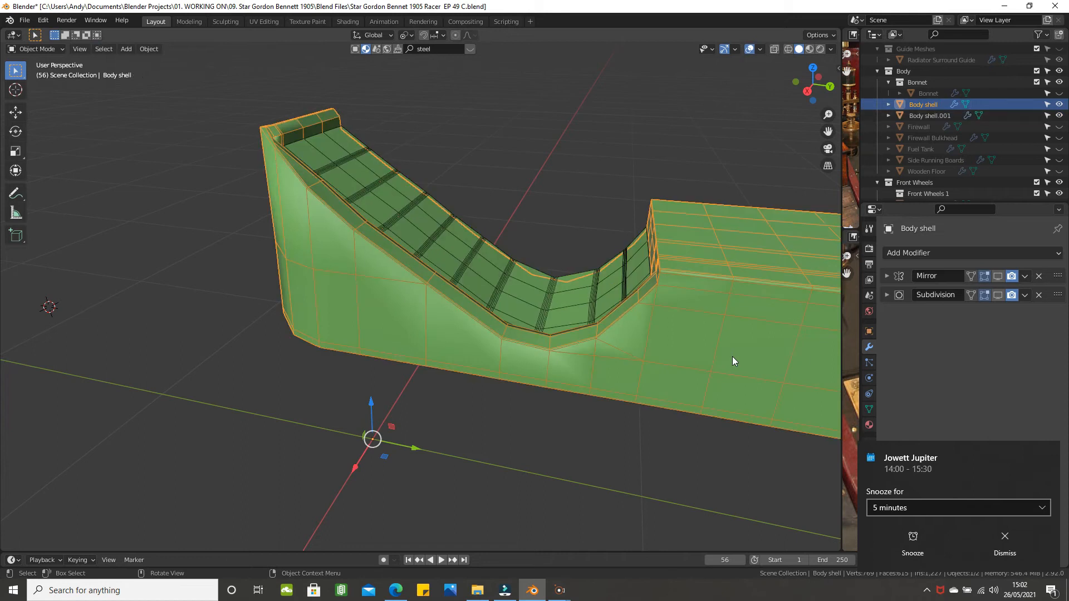
pyautogui.click(998, 295)
pyautogui.moveTo(587, 326); pyautogui.dragTo(409, 320, button='middle')
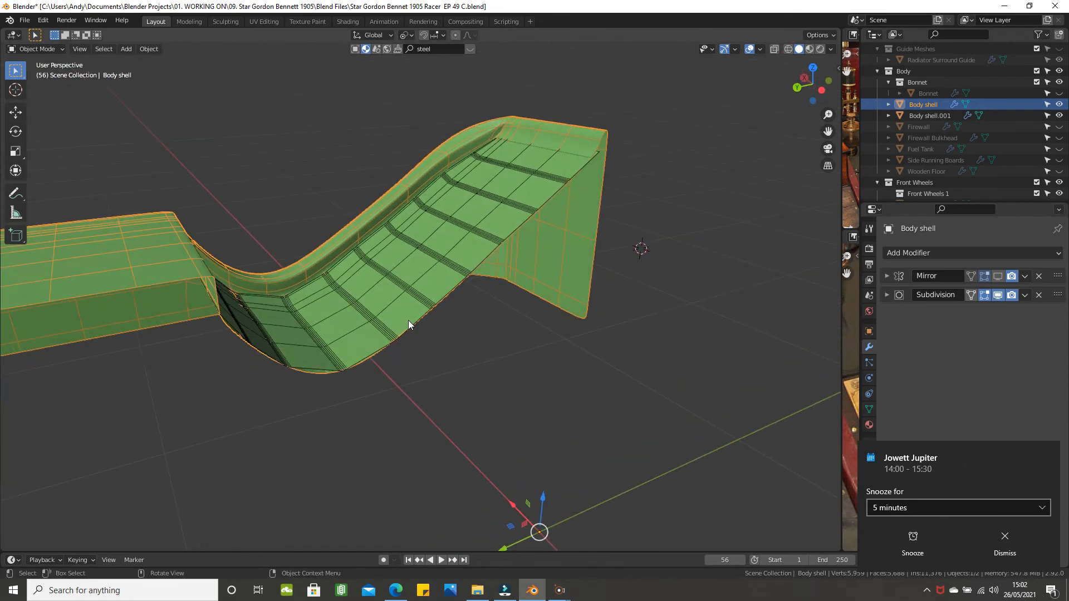
# - Set the transform orientation to Normal and extrude all floorboard faces of Body shell.001 about 0.029 m upward along their normal
pyautogui.click(380, 303)
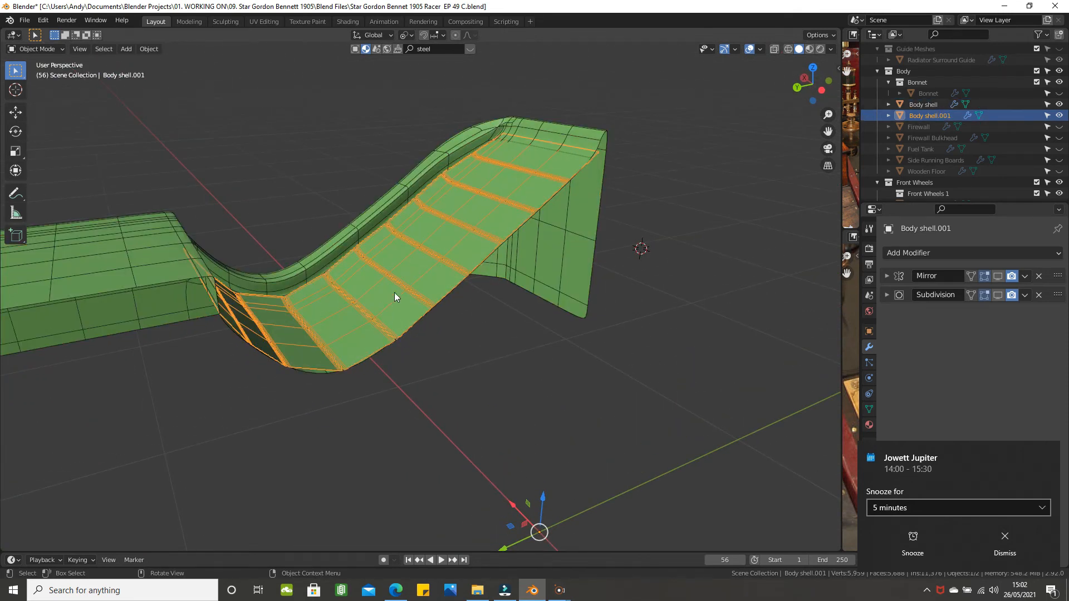
pyautogui.scroll(1, 394, 293)
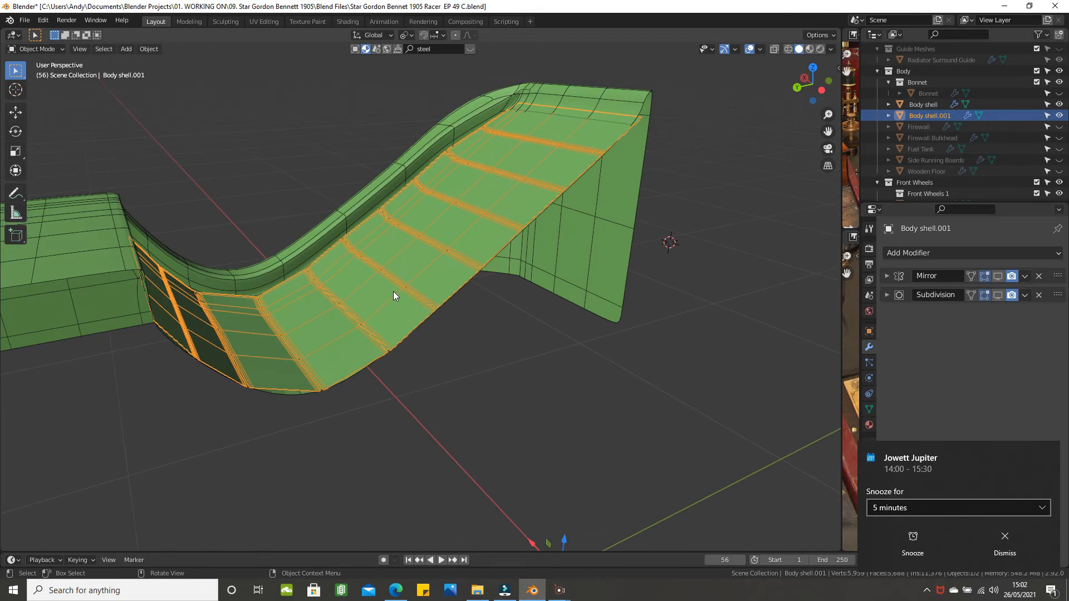
pyautogui.press('Tab')
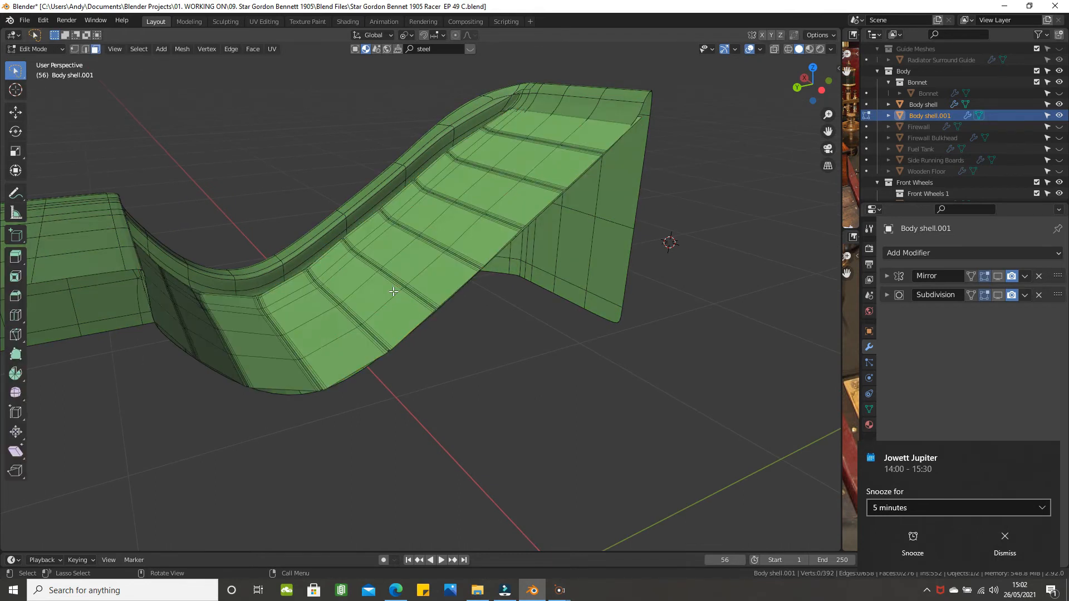
pyautogui.press('a')
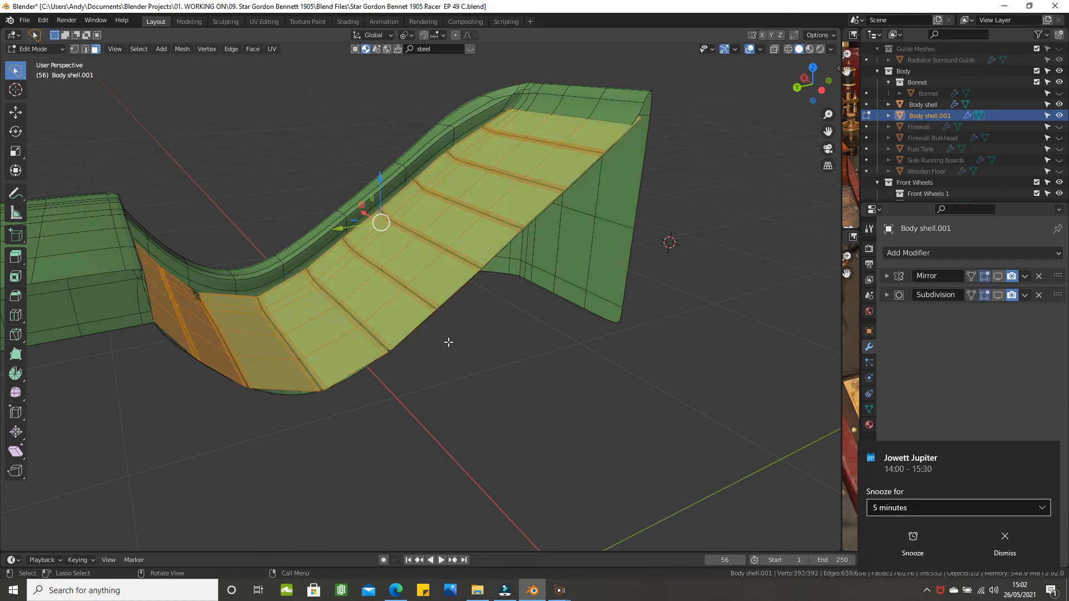
pyautogui.click(390, 36)
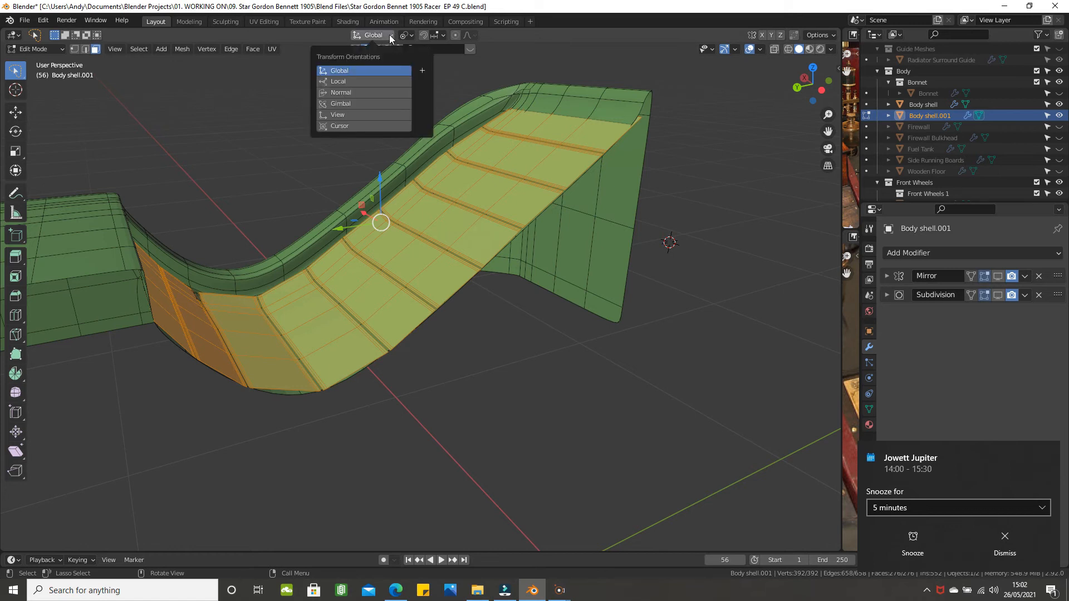
pyautogui.click(353, 93)
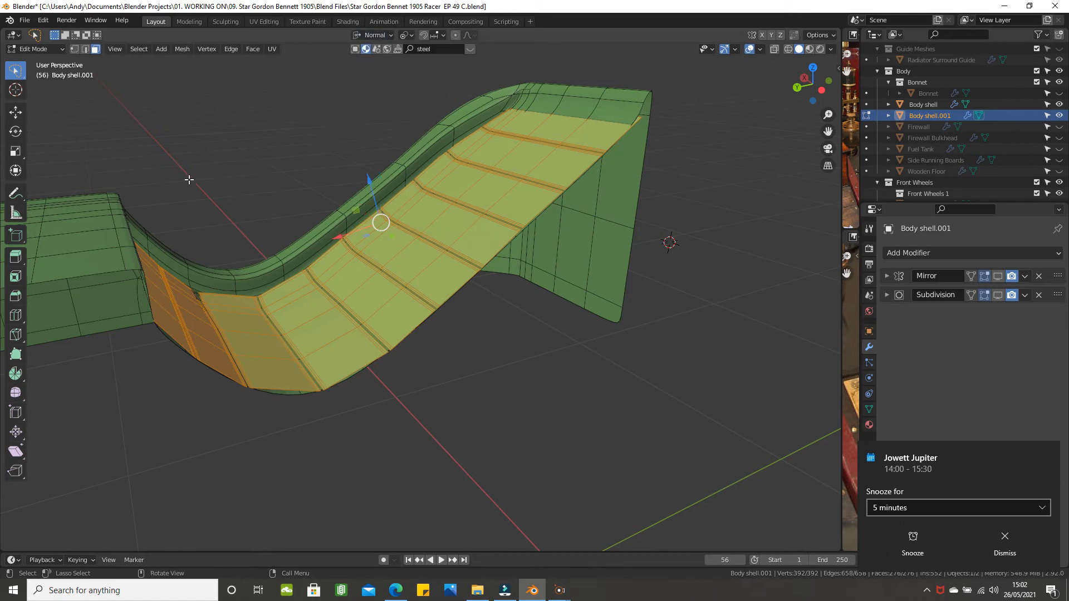
pyautogui.click(17, 256)
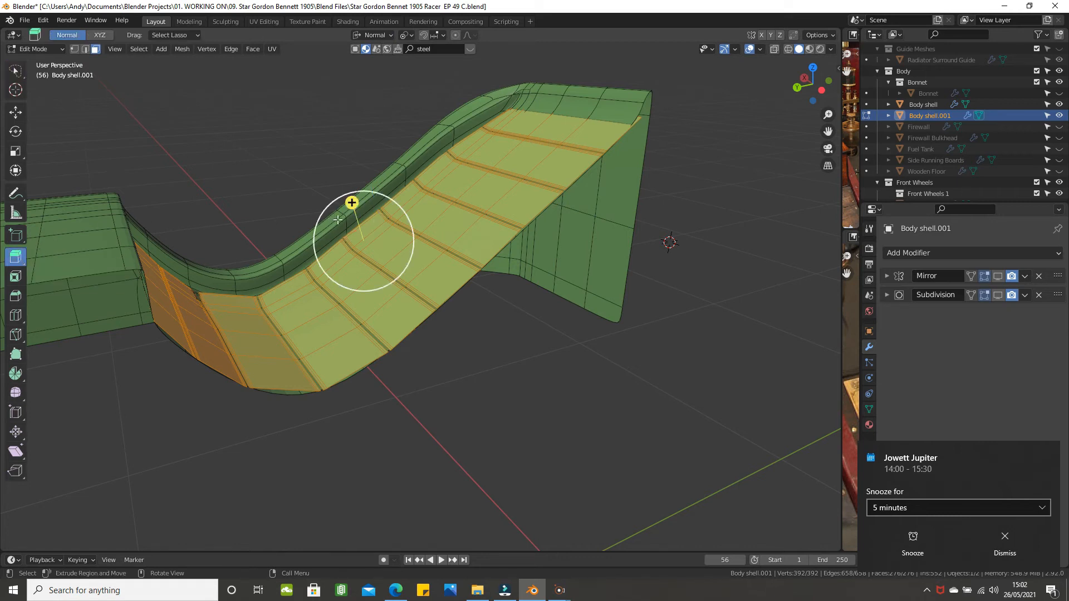
pyautogui.moveTo(352, 203); pyautogui.dragTo(349, 193)
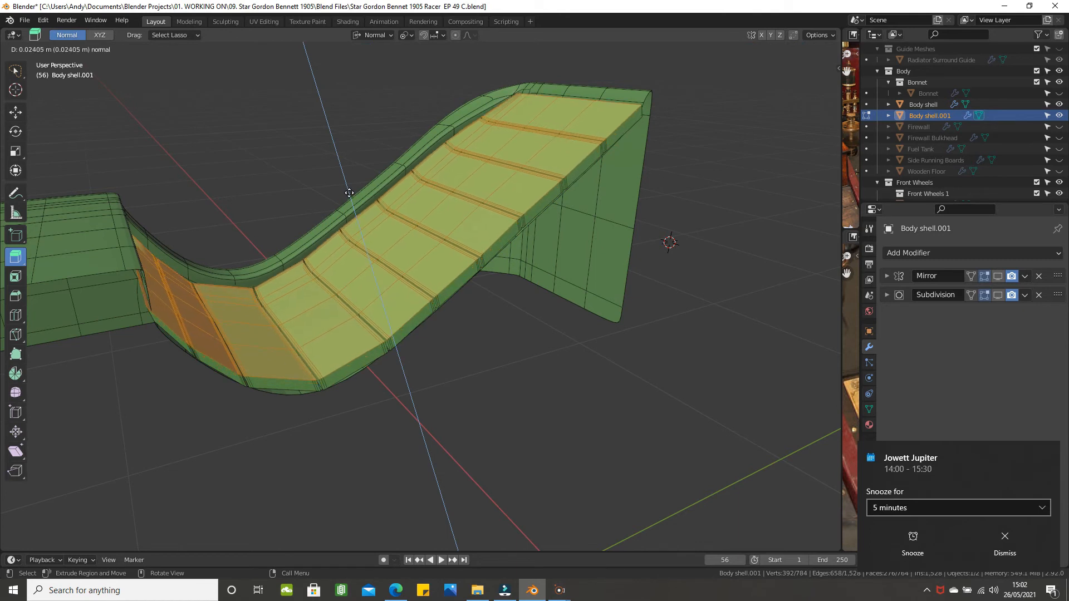
pyautogui.moveTo(349, 193); pyautogui.dragTo(348, 189)
pyautogui.moveTo(348, 189); pyautogui.dragTo(486, 216, button='middle')
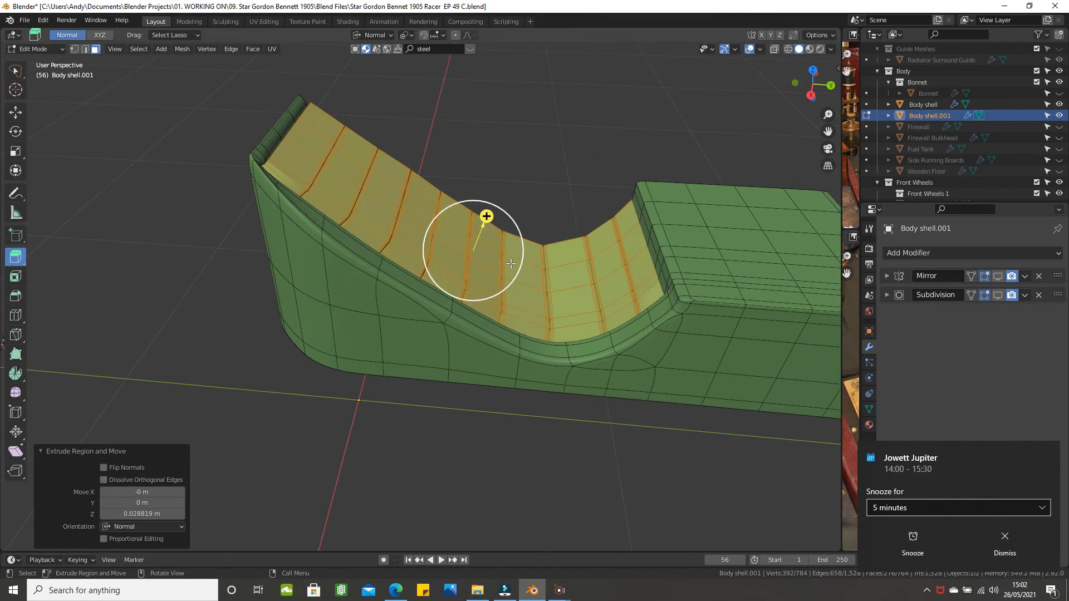
pyautogui.scroll(2, 511, 264)
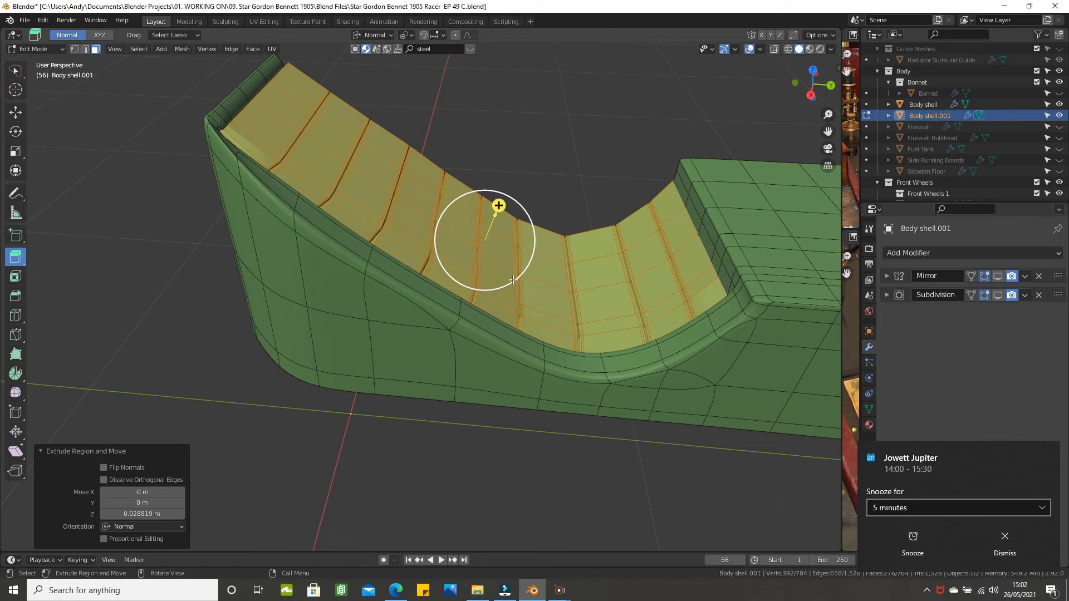
pyautogui.press('KP_7')
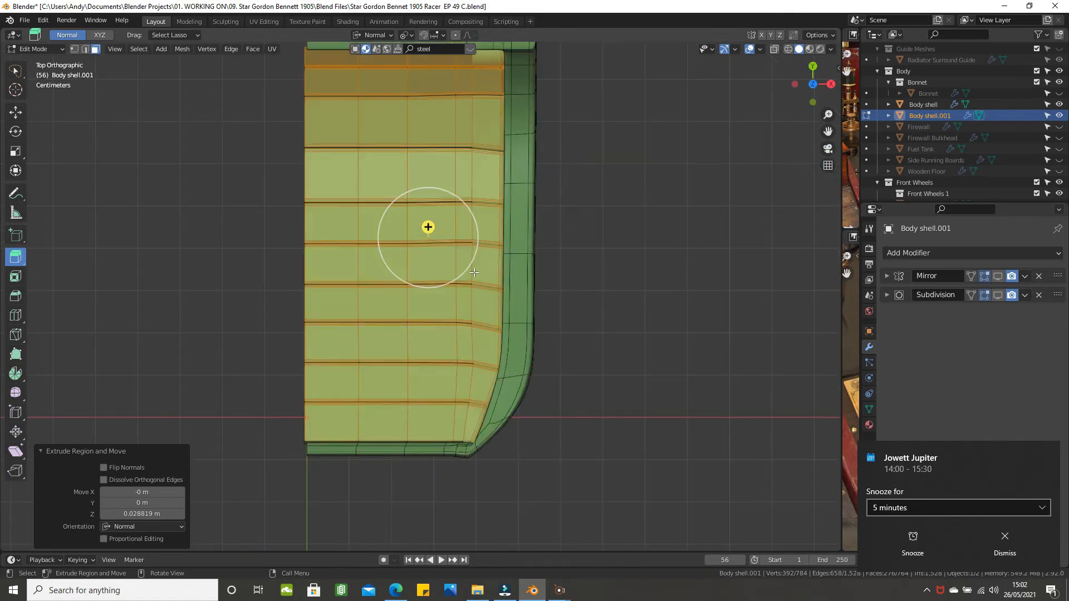
# - Switch the viewport to wireframe and clear the floor's selection in vertex select mode
pyautogui.press('z')
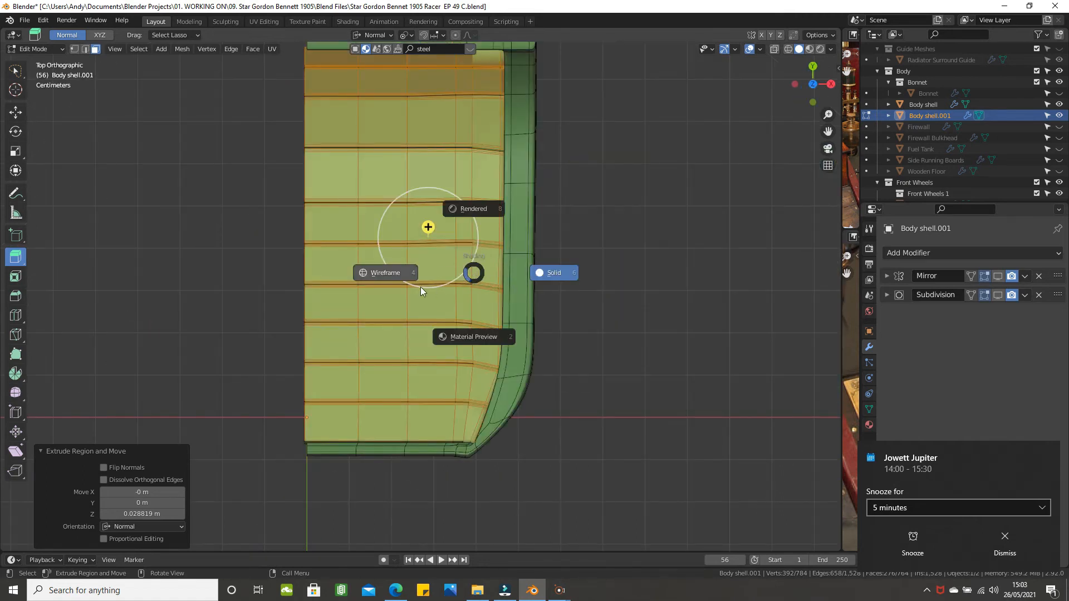
pyautogui.click(380, 274)
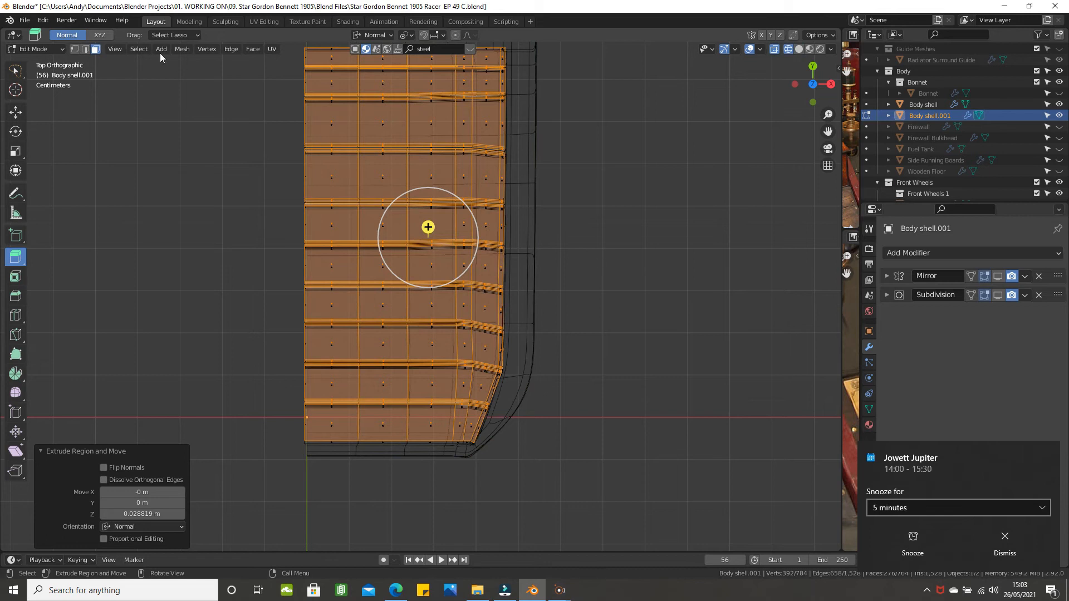
pyautogui.click(76, 50)
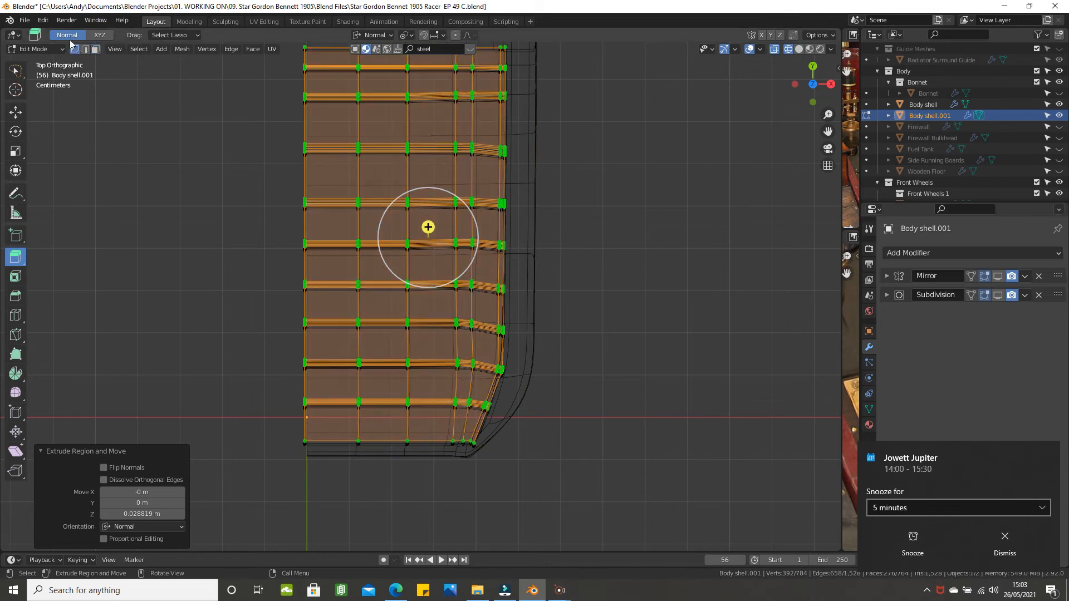
pyautogui.click(652, 202)
pyautogui.keyDown('shift'); pyautogui.moveTo(434, 183); pyautogui.dragTo(511, 224, button='middle'); pyautogui.keyUp('shift')
pyautogui.scroll(-1, 511, 224)
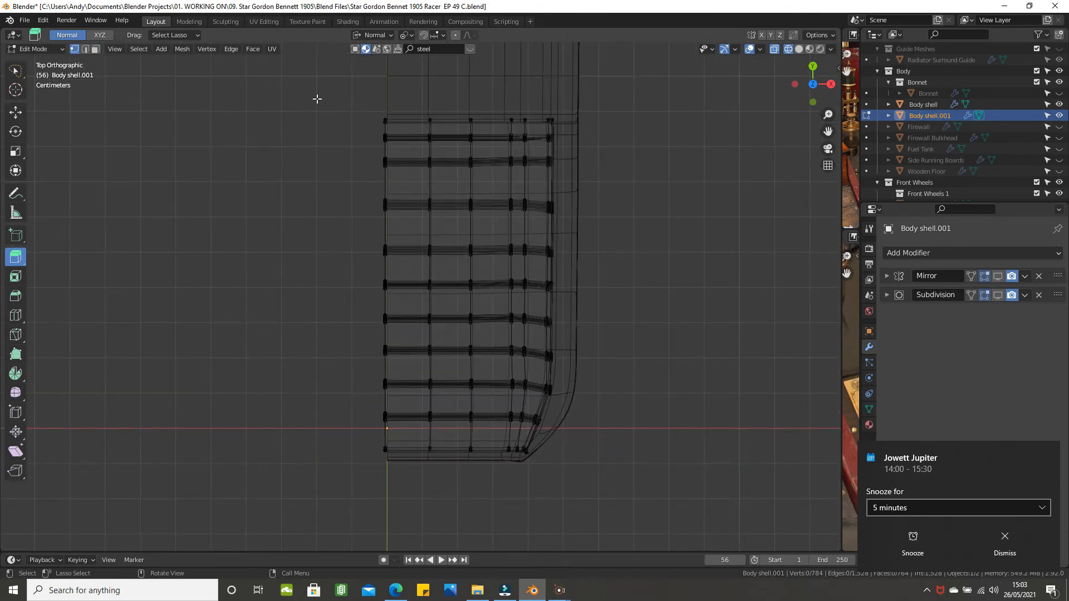
# - Clear the partial selection on the floor's centre edge and set the transform orientation to Global
pyautogui.moveTo(323, 83)
pyautogui.mouseDown()
pyautogui.moveTo(356, 148)
pyautogui.moveTo(387, 293)
pyautogui.moveTo(322, 242)
pyautogui.mouseUp()
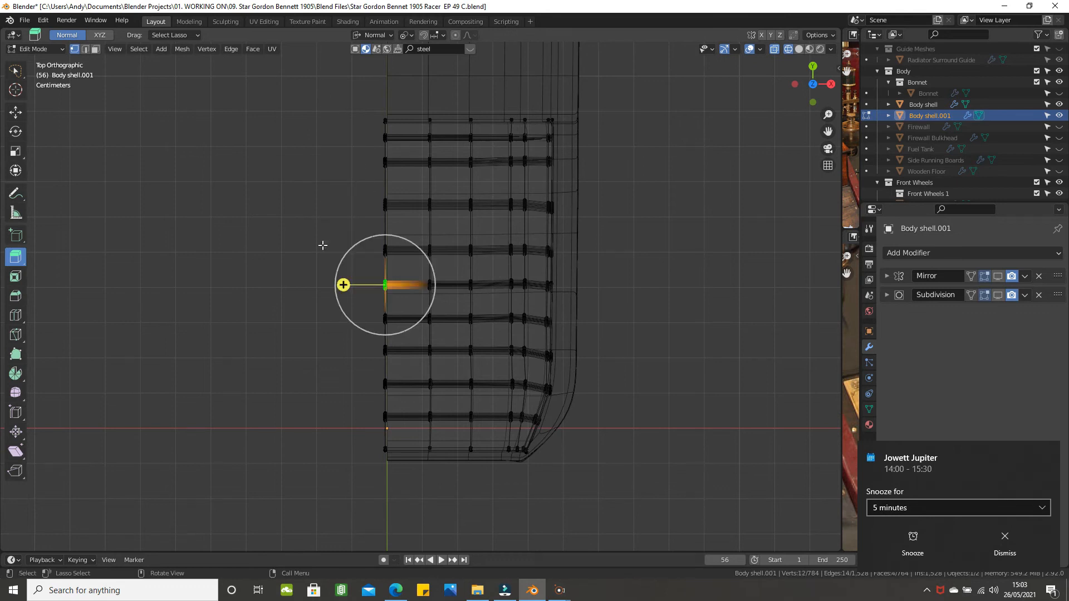
pyautogui.click(333, 209)
pyautogui.click(372, 35)
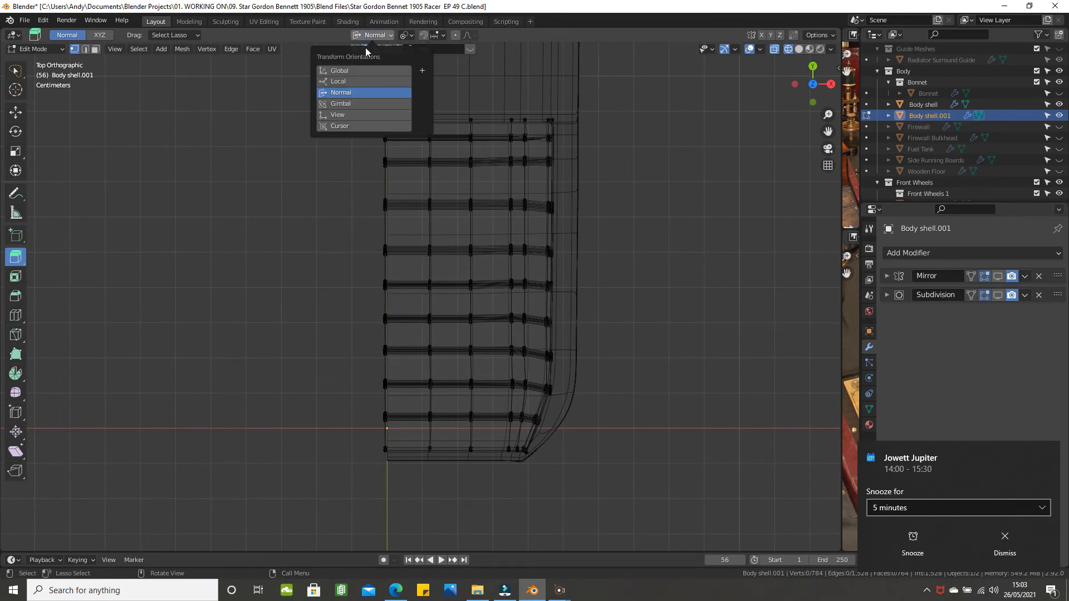
pyautogui.click(359, 67)
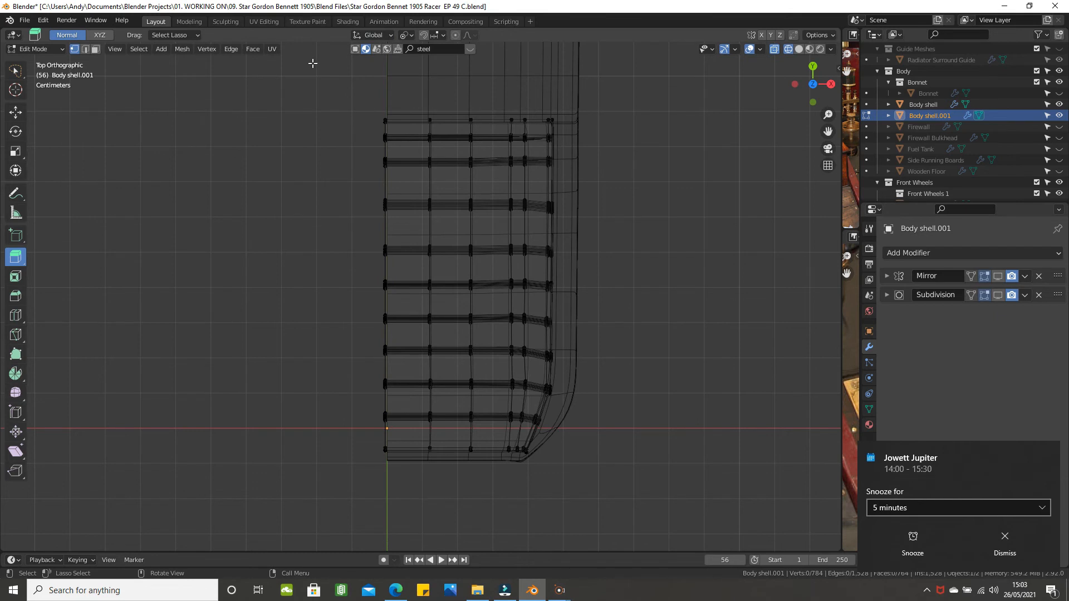
# - Replace the extrude tool with the selection tool and try selecting the floorboards' centre-line vertices
pyautogui.moveTo(337, 84)
pyautogui.mouseDown()
pyautogui.moveTo(383, 261)
pyautogui.moveTo(294, 262)
pyautogui.moveTo(274, 251)
pyautogui.mouseUp()
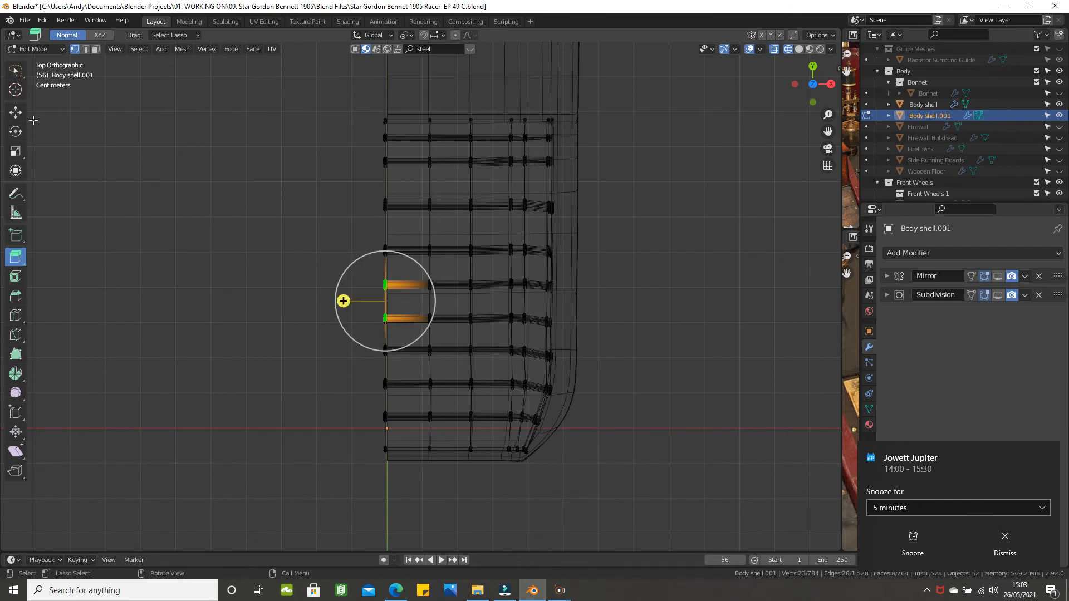
pyautogui.click(225, 313)
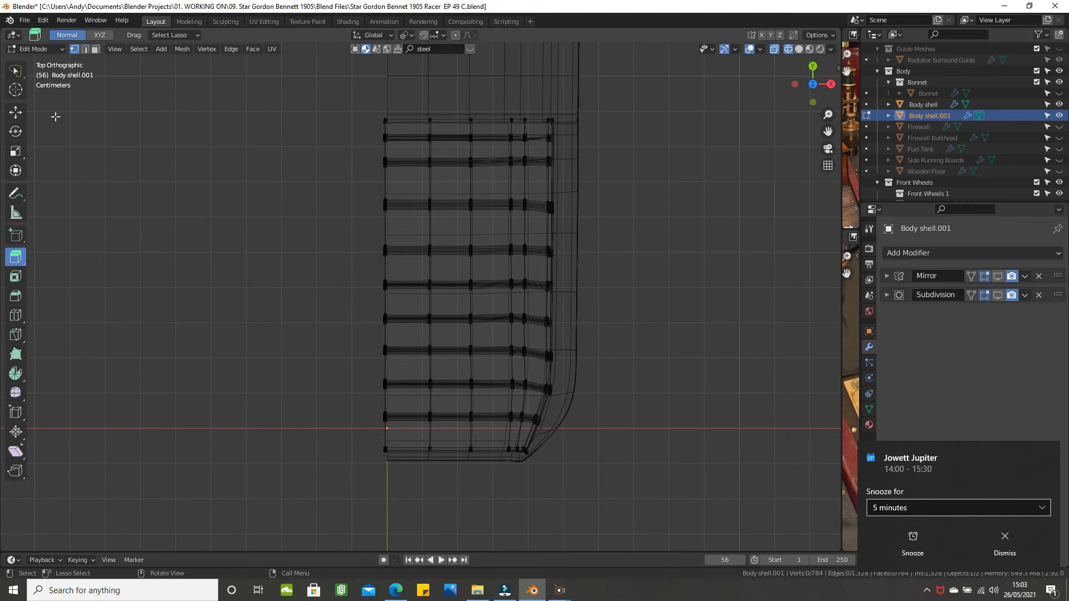
pyautogui.click(15, 71)
pyautogui.click(350, 200)
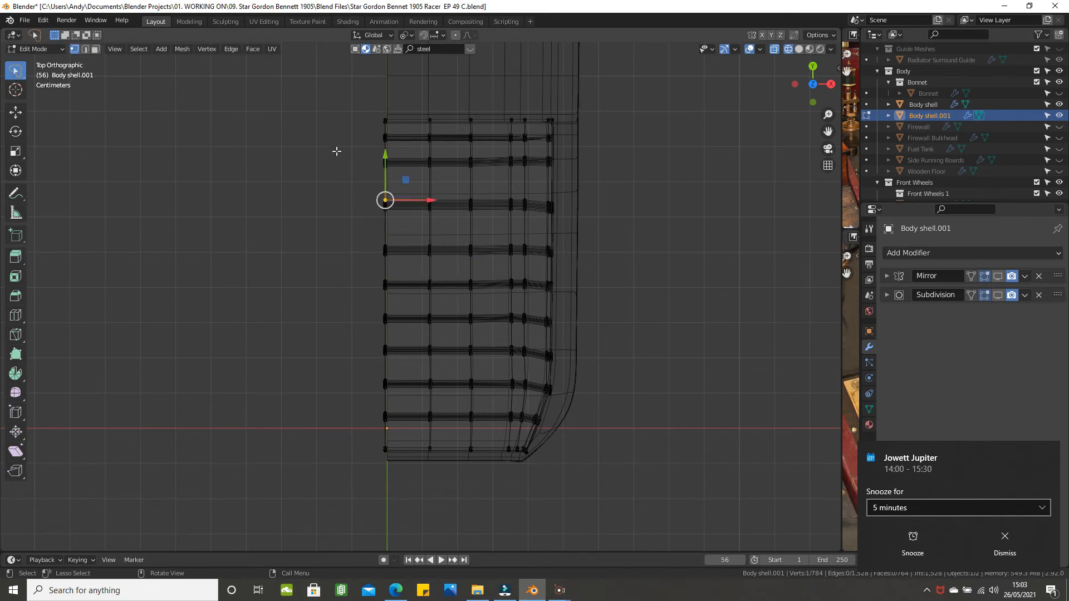
pyautogui.click(342, 96)
pyautogui.moveTo(343, 95)
pyautogui.mouseDown()
pyautogui.moveTo(399, 148)
pyautogui.moveTo(330, 124)
pyautogui.mouseUp()
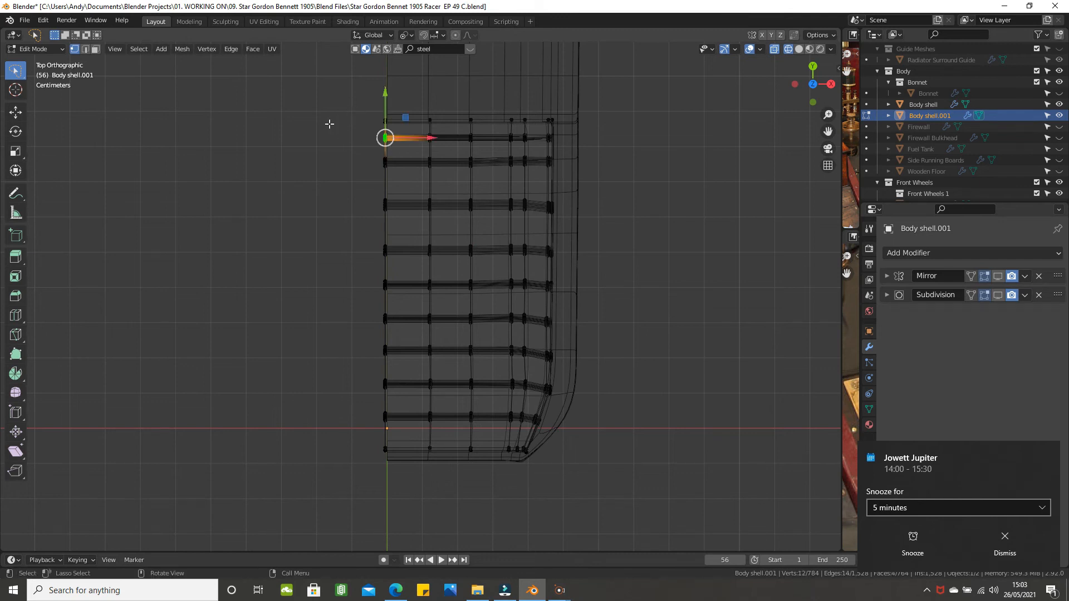
pyautogui.click(329, 132)
# - Select all vertices along the floorboards' centre line in a box and delete the end faces between them
pyautogui.press('b')
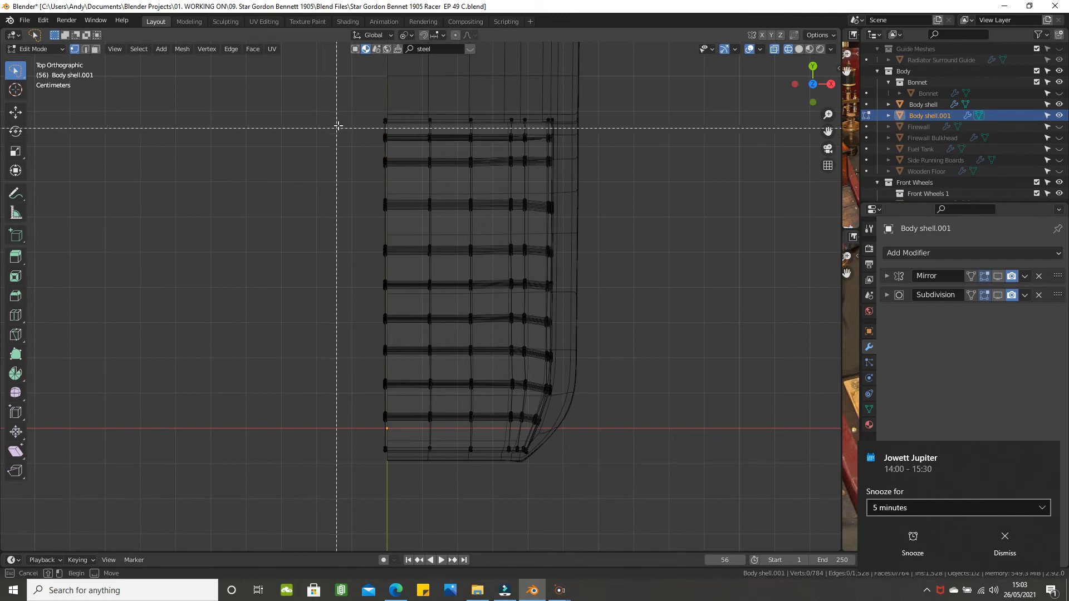
pyautogui.moveTo(358, 86); pyautogui.dragTo(405, 479)
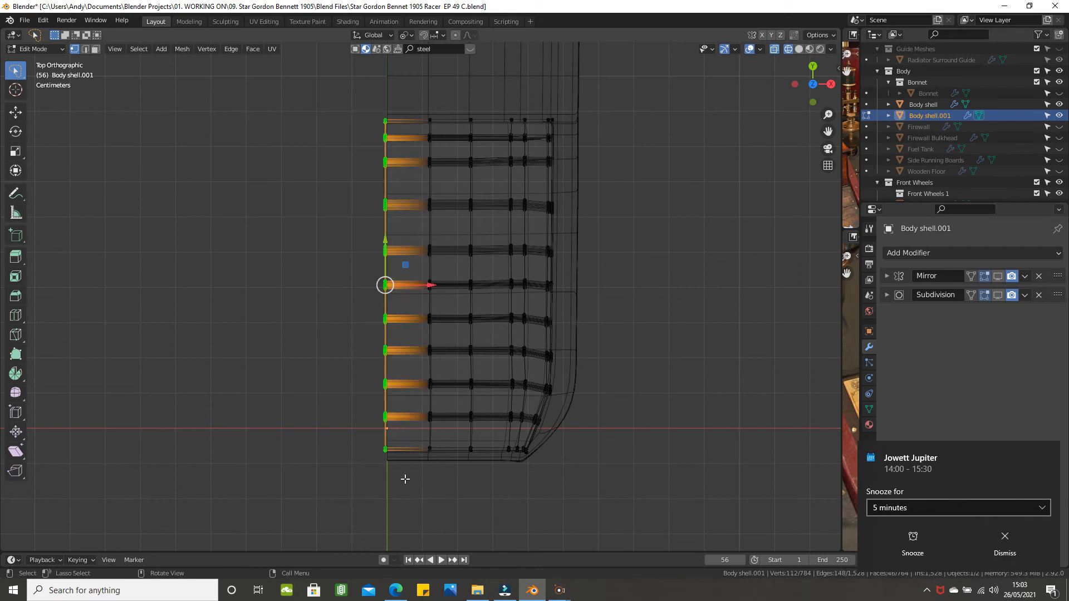
pyautogui.press('x')
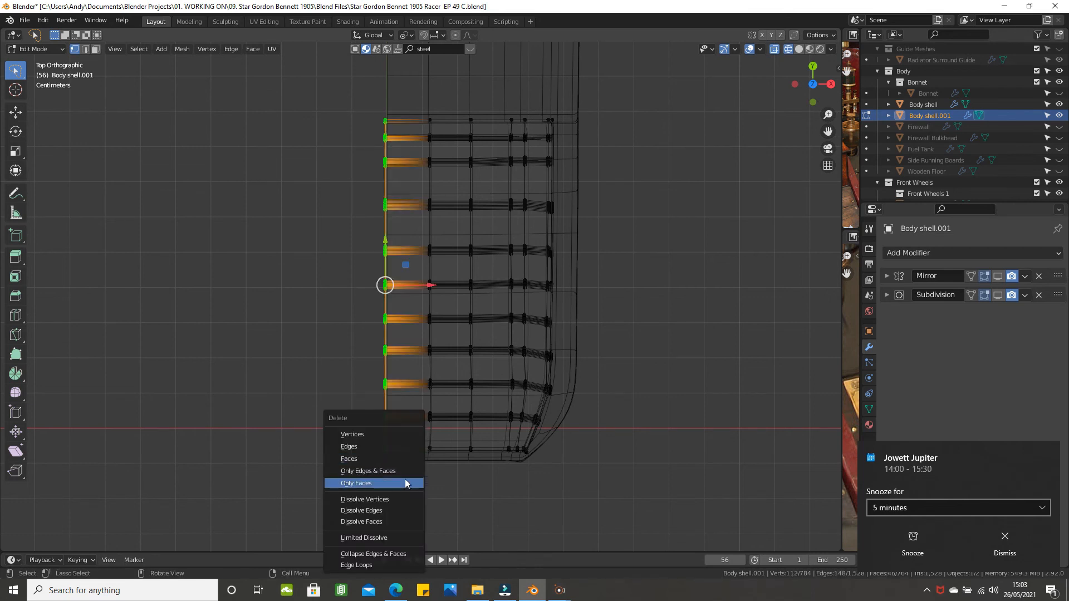
pyautogui.click(381, 459)
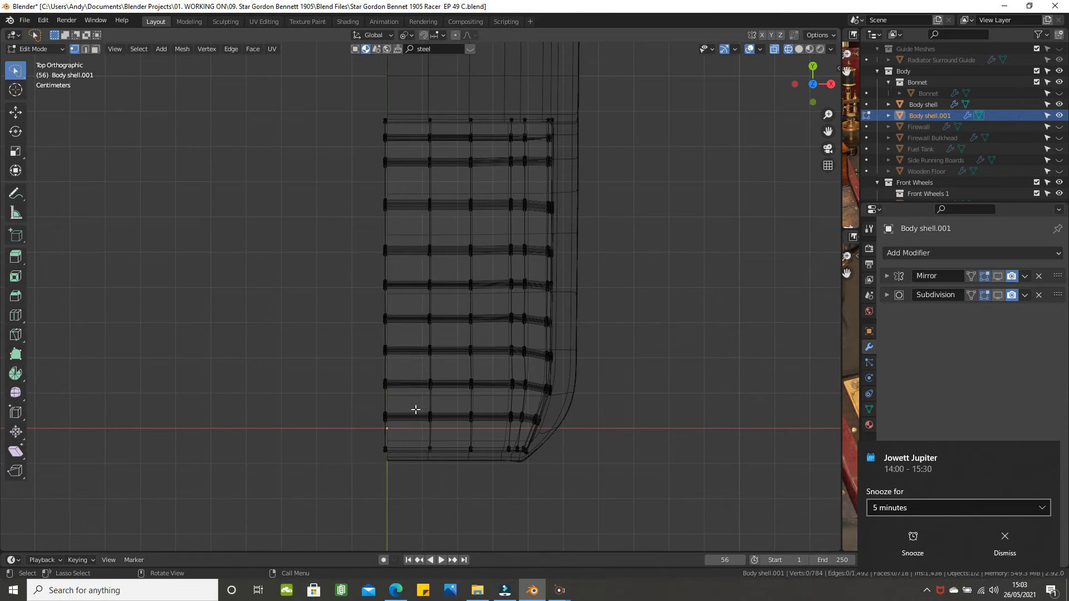
# - Switch mesh editing from the floor to the Body shell and box-select all vertices along its centre line
pyautogui.scroll(-2, 415, 411)
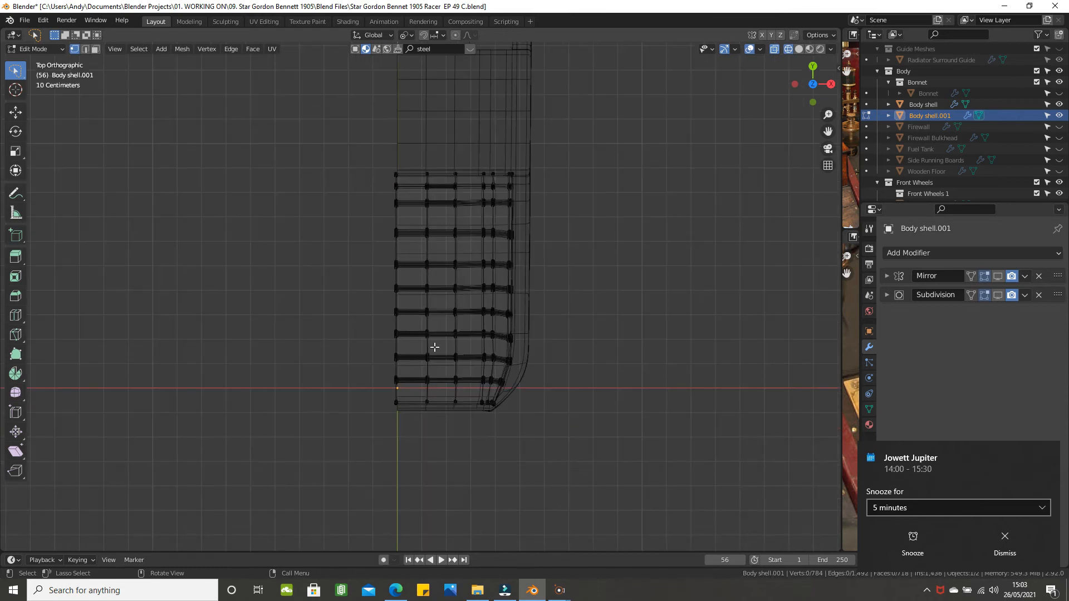
pyautogui.press('Tab')
pyautogui.click(452, 159)
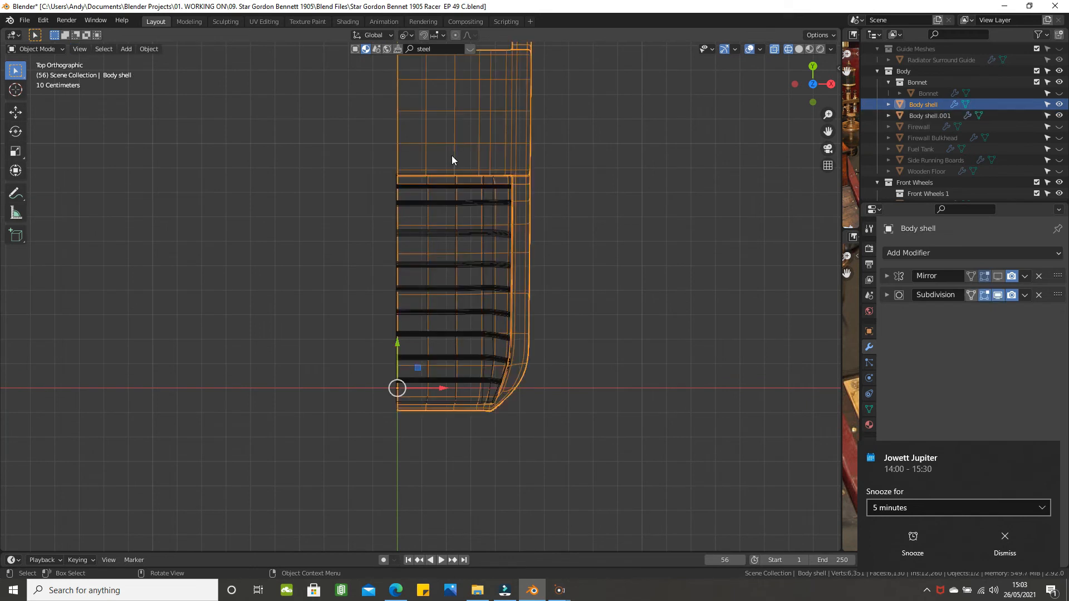
pyautogui.press('Tab')
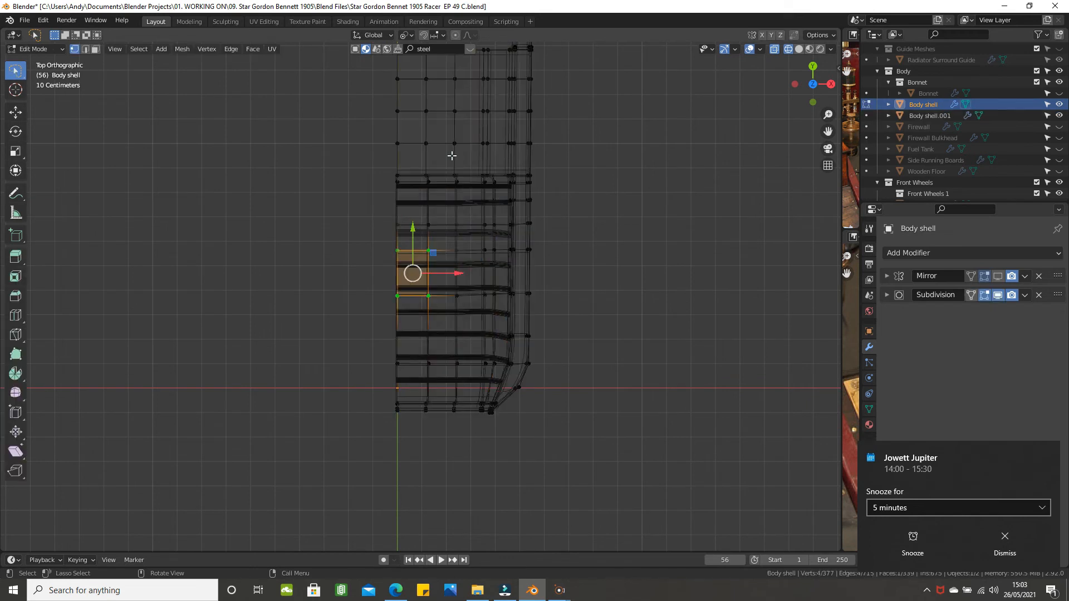
pyautogui.scroll(-1, 452, 156)
pyautogui.scroll(-1, 433, 148)
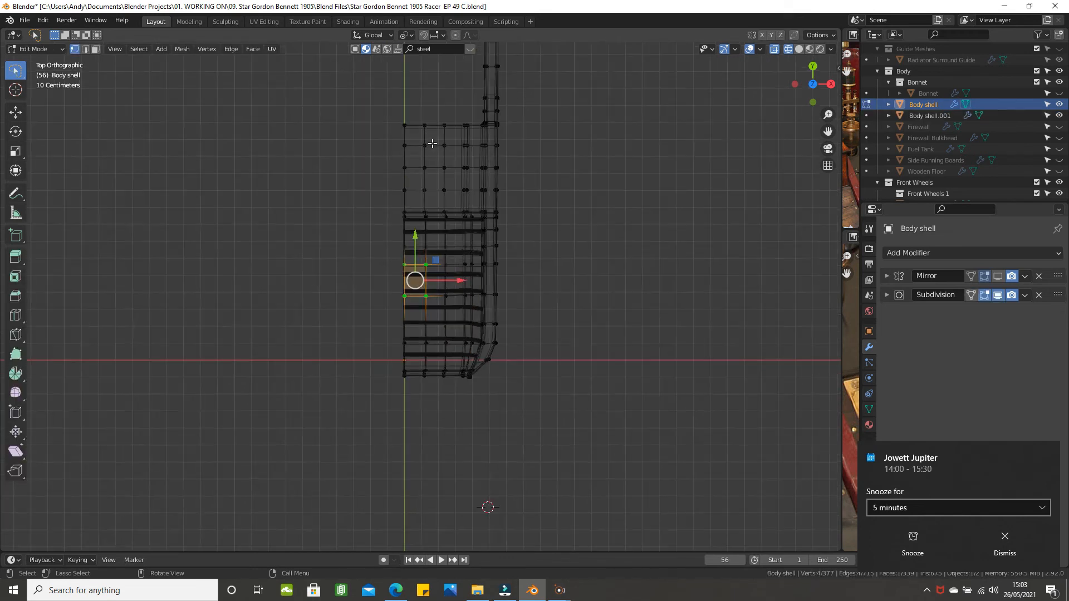
pyautogui.click(236, 169)
pyautogui.press('b')
pyautogui.moveTo(340, 94); pyautogui.dragTo(412, 423)
pyautogui.press('x')
pyautogui.click(412, 425)
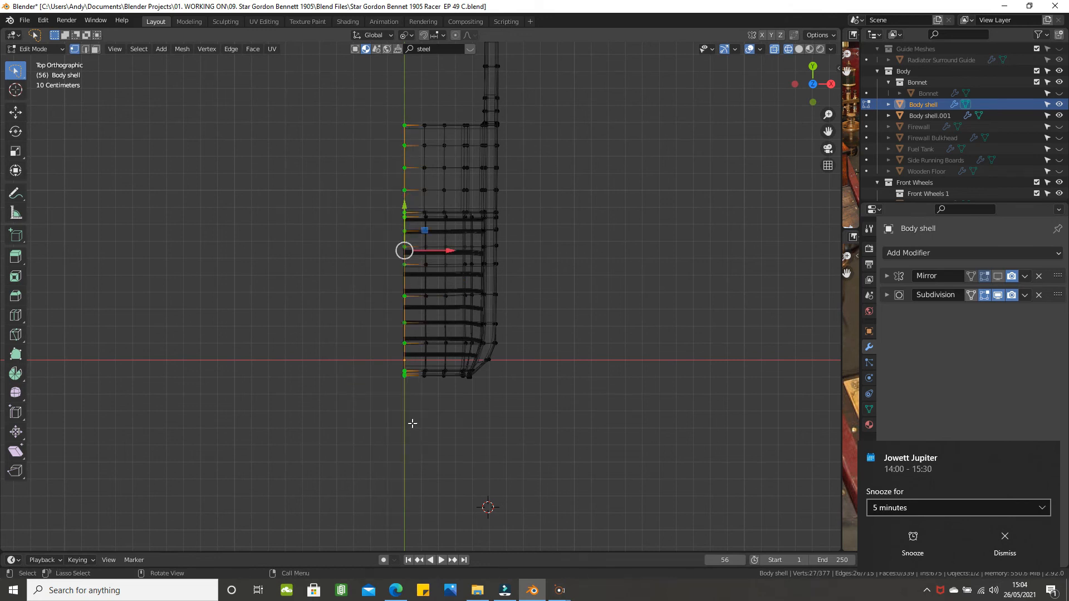
# - Turn on the Body shell's Mirror modifier in the viewport and move its centre-line vertices along X onto the mirror plane
pyautogui.click(998, 276)
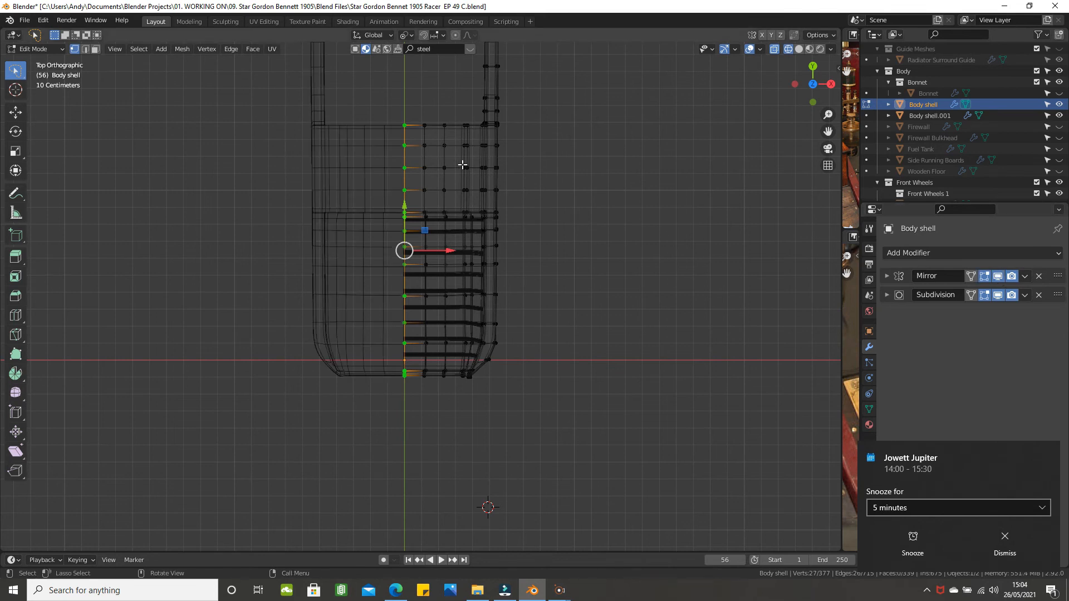
pyautogui.click(887, 277)
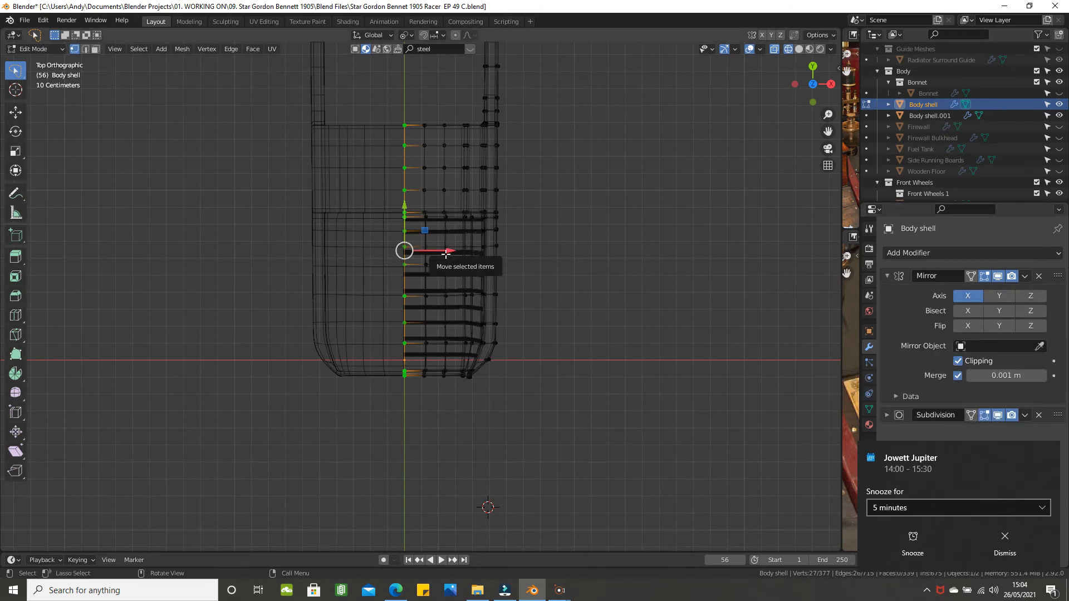
pyautogui.moveTo(446, 253); pyautogui.dragTo(329, 243)
pyautogui.moveTo(449, 197); pyautogui.dragTo(546, 244, button='middle')
pyautogui.press('Tab')
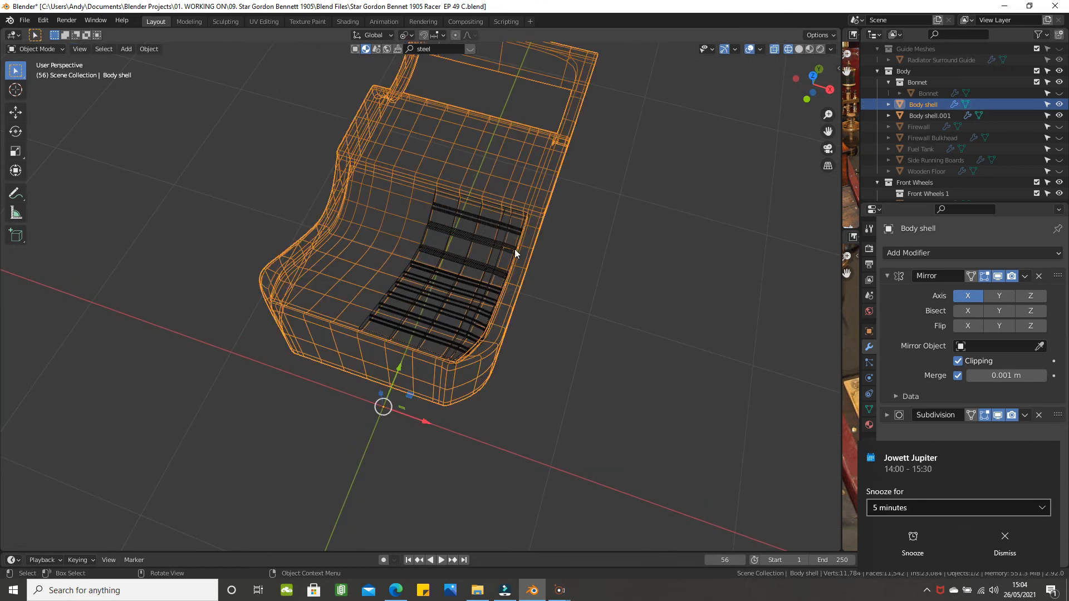
# - Enter mesh editing of Body shell.001 and box-select all its centre-line vertices from the top view
pyautogui.click(493, 256)
pyautogui.moveTo(494, 255); pyautogui.dragTo(523, 235, button='middle')
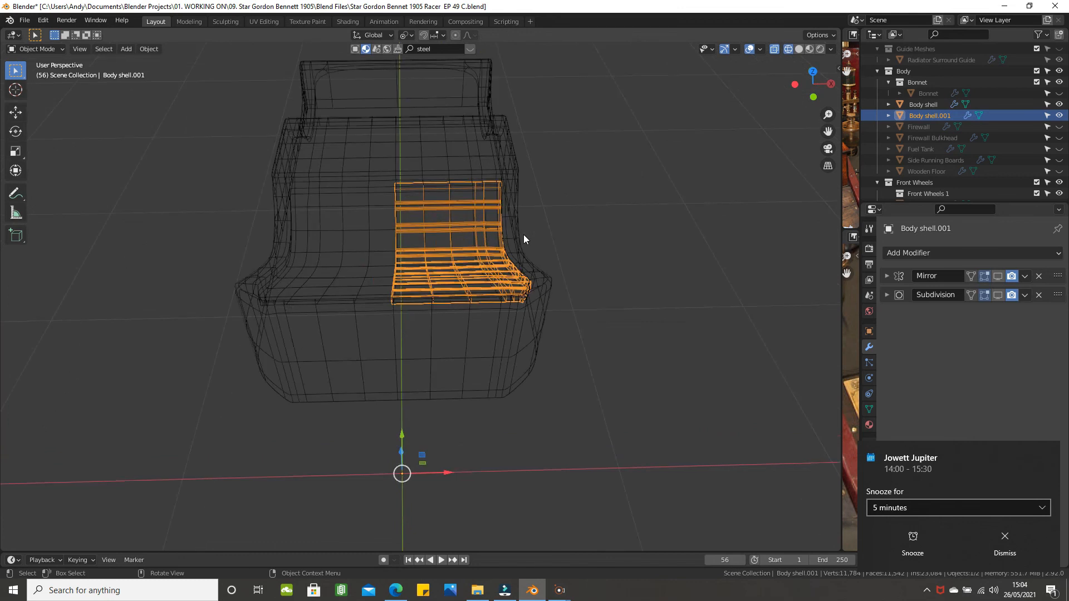
pyautogui.press('Tab')
pyautogui.moveTo(537, 241); pyautogui.dragTo(549, 284, button='middle')
pyautogui.scroll(2, 549, 283)
pyautogui.press('KP_7')
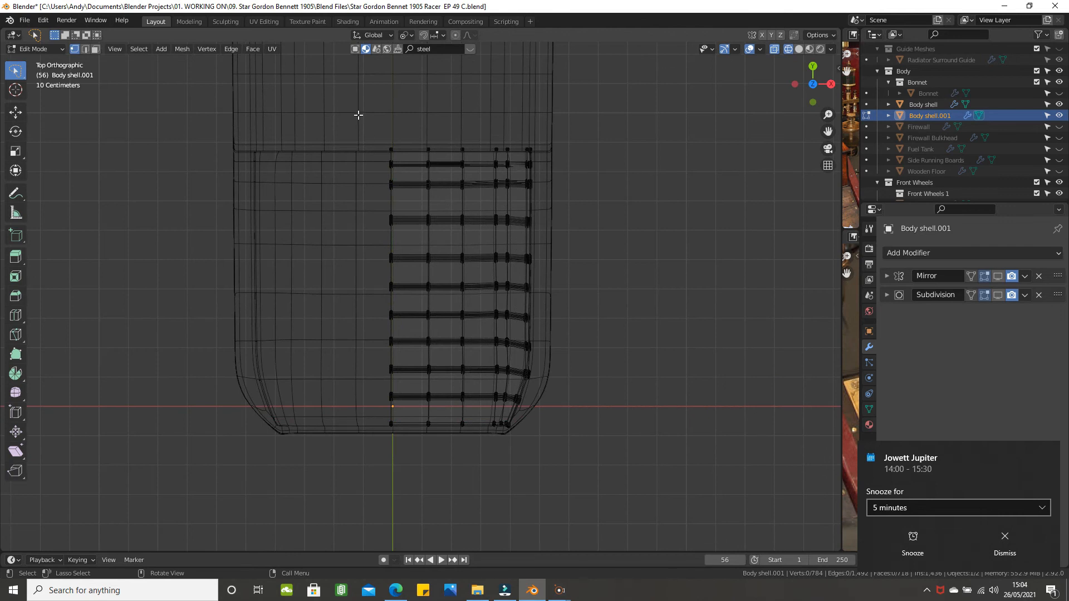
pyautogui.press('b')
pyautogui.moveTo(358, 116); pyautogui.dragTo(408, 468)
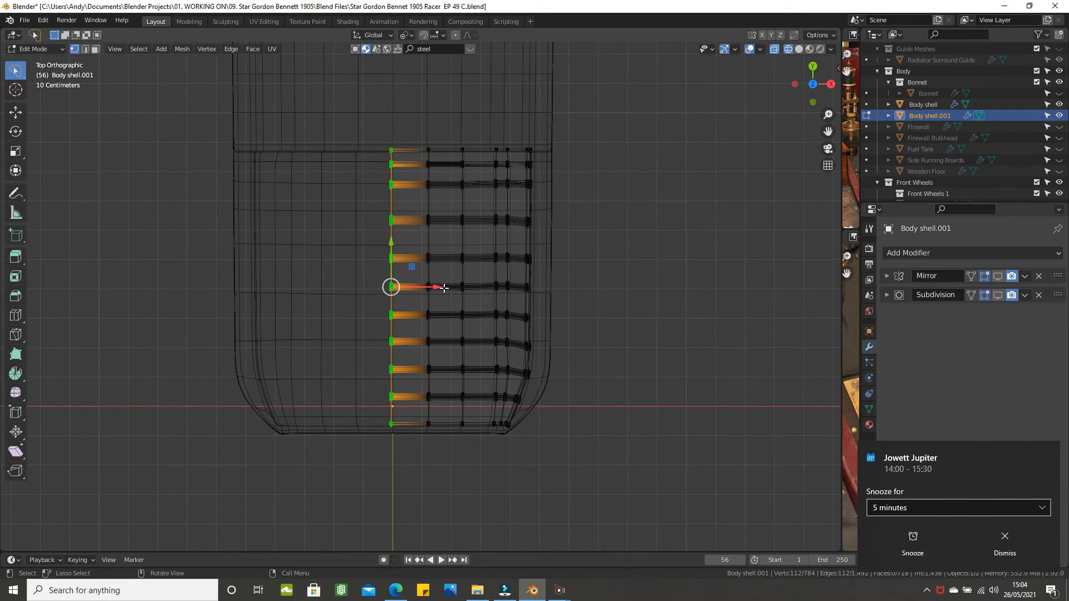
# - Turn on the floor's Mirror modifier in the viewport and move the centre-line vertices about -0.603 m along X against the mirror plane
pyautogui.moveTo(442, 287)
pyautogui.mouseDown()
pyautogui.moveTo(420, 283)
pyautogui.moveTo(461, 287)
pyautogui.mouseUp()
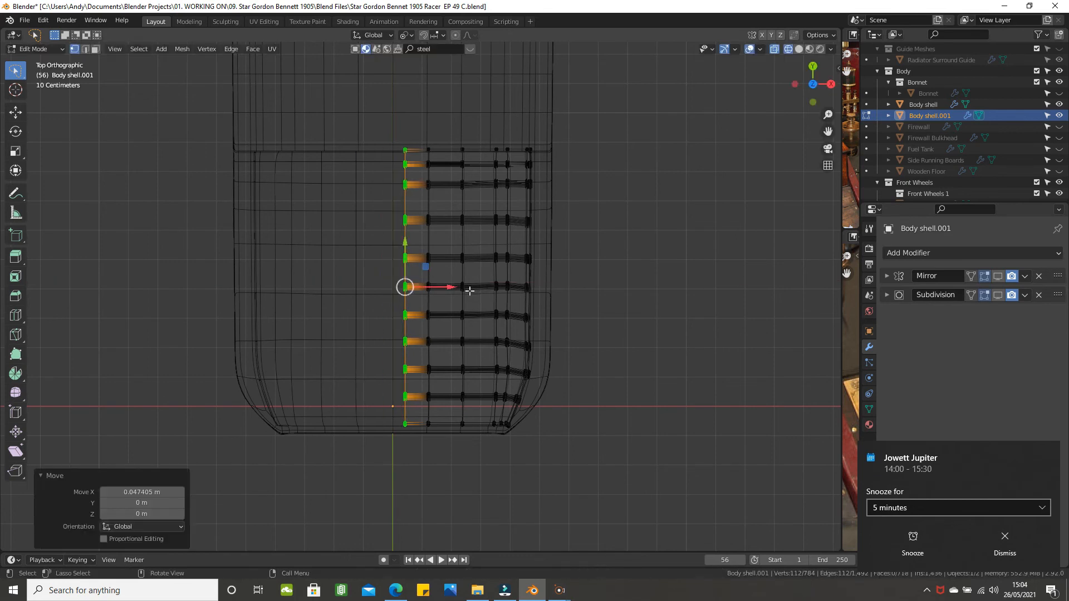
pyautogui.click(996, 276)
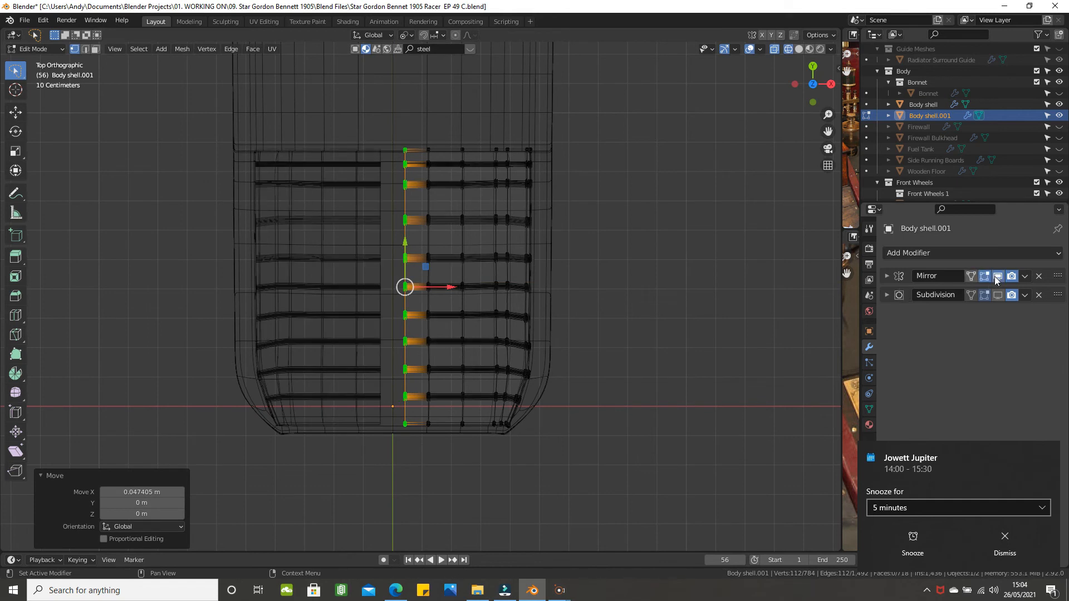
pyautogui.moveTo(443, 287); pyautogui.dragTo(273, 268)
# - Return the viewport to solid shading and leave the floor's mesh editing to inspect the mirrored floorboards
pyautogui.press('z')
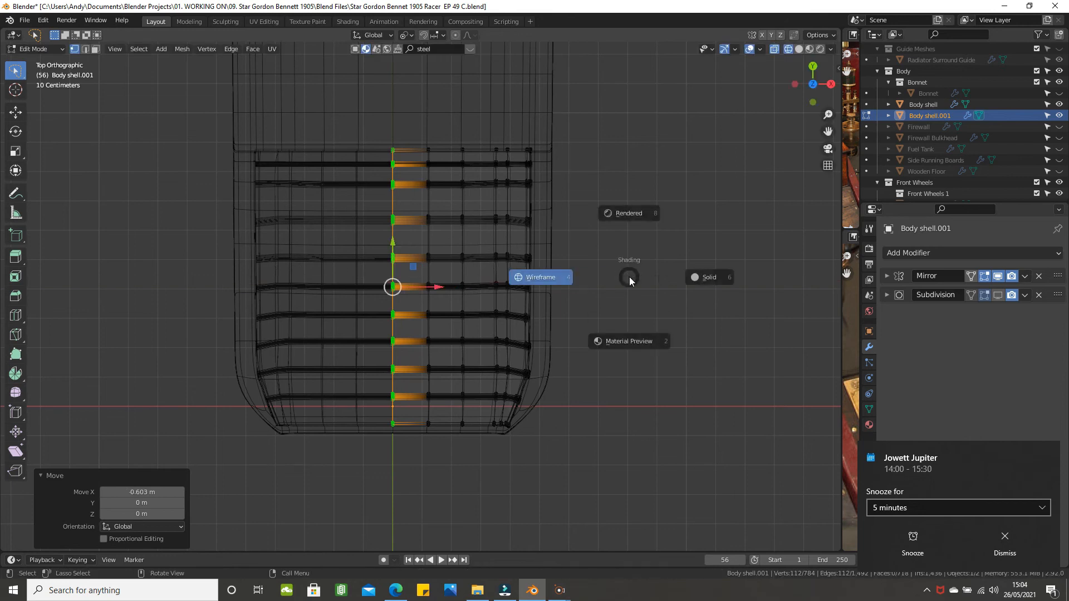
pyautogui.click(703, 282)
pyautogui.moveTo(603, 306); pyautogui.dragTo(442, 228, button='middle')
pyautogui.scroll(1, 463, 233)
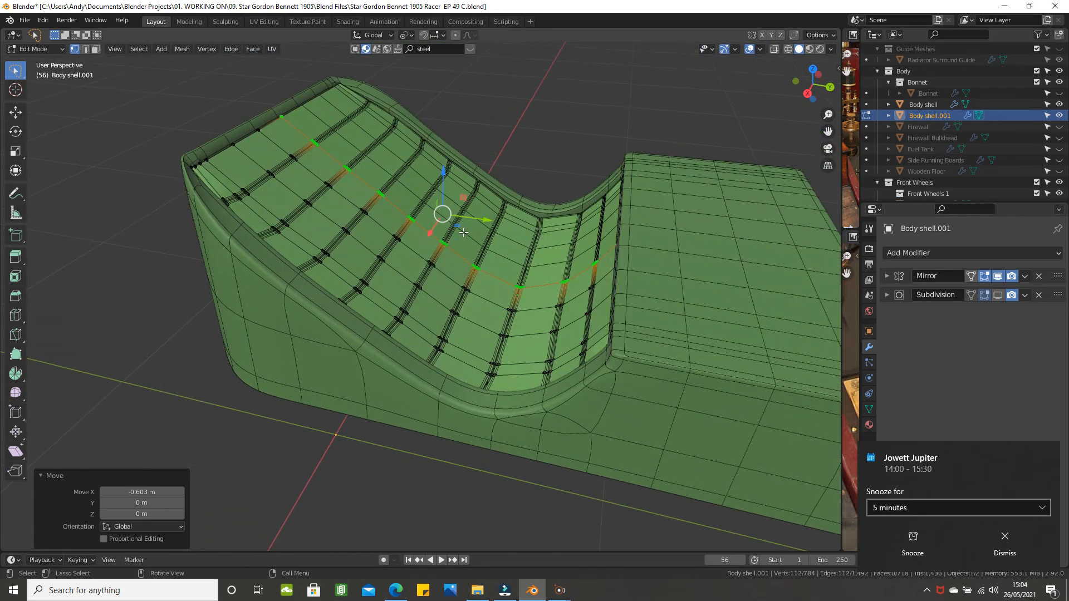
pyautogui.press('Tab')
pyautogui.moveTo(463, 232); pyautogui.dragTo(418, 239, button='middle')
pyautogui.moveTo(434, 241); pyautogui.dragTo(507, 238, button='middle')
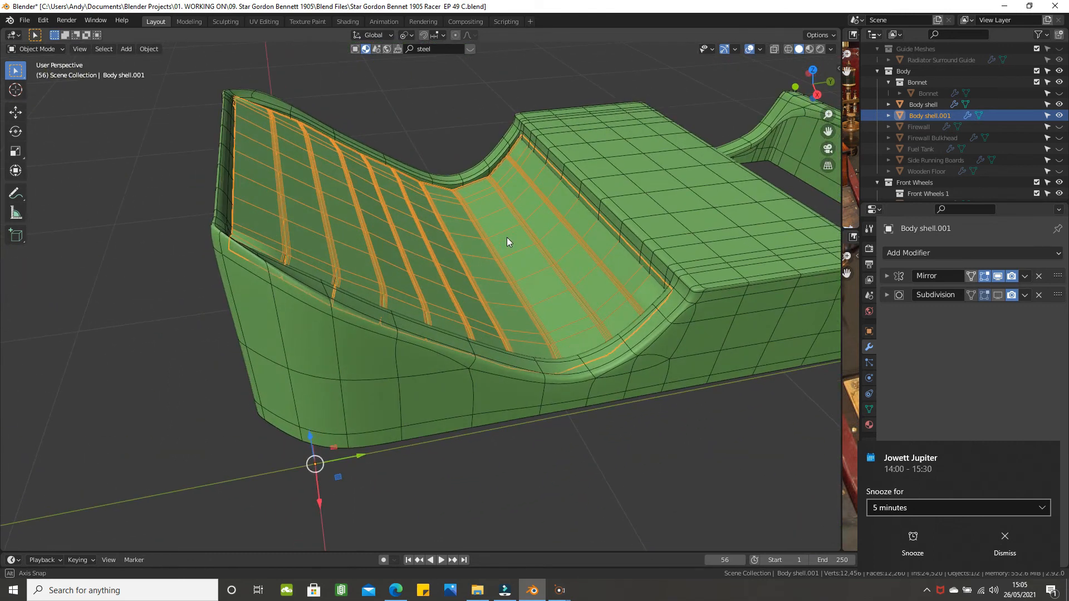
# - Turn on the viewport display of the floor's Subdivision modifier and reselect the floor after inspecting the boards
pyautogui.click(994, 296)
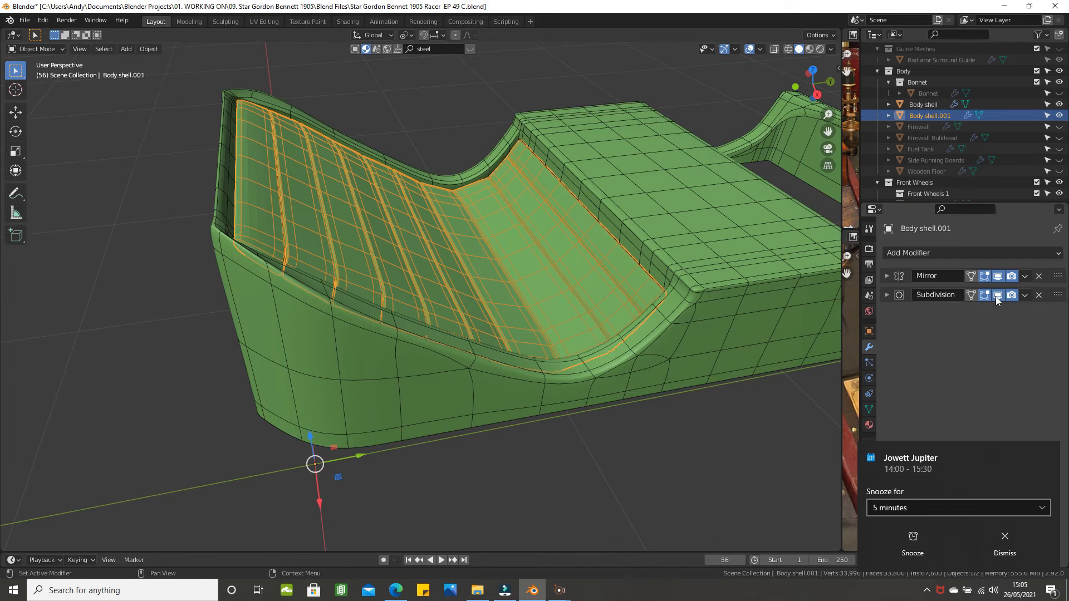
pyautogui.moveTo(550, 270); pyautogui.dragTo(527, 276, button='middle')
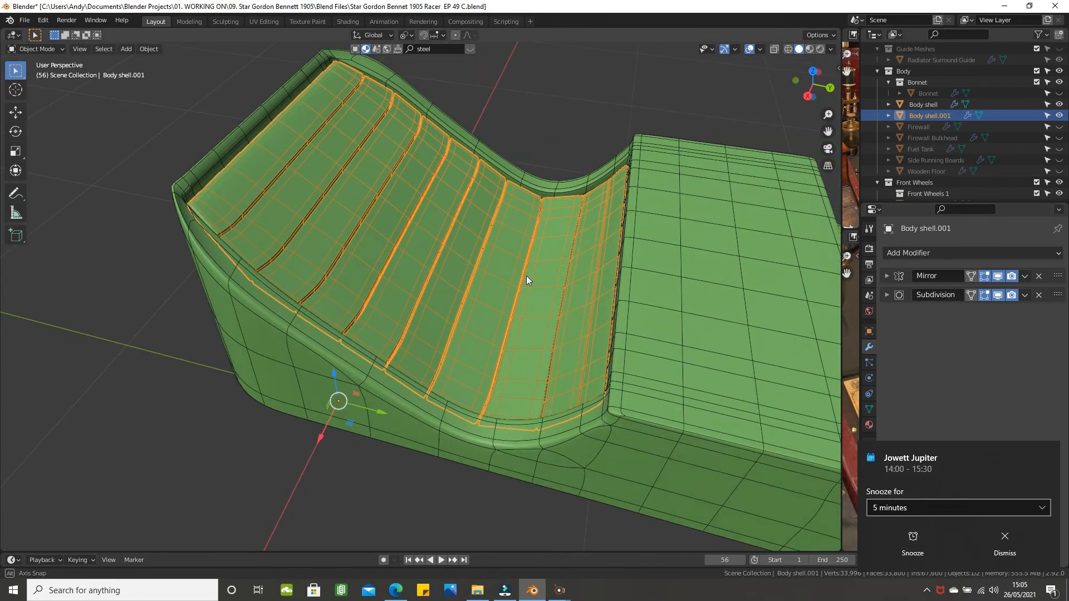
pyautogui.scroll(1, 526, 276)
pyautogui.click(315, 240)
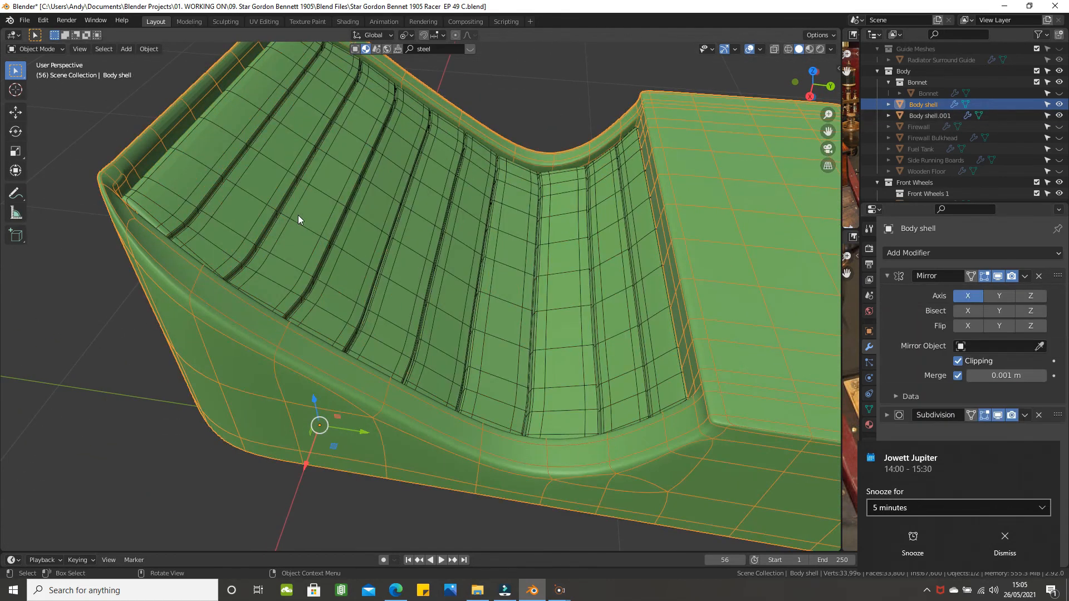
pyautogui.click(229, 162)
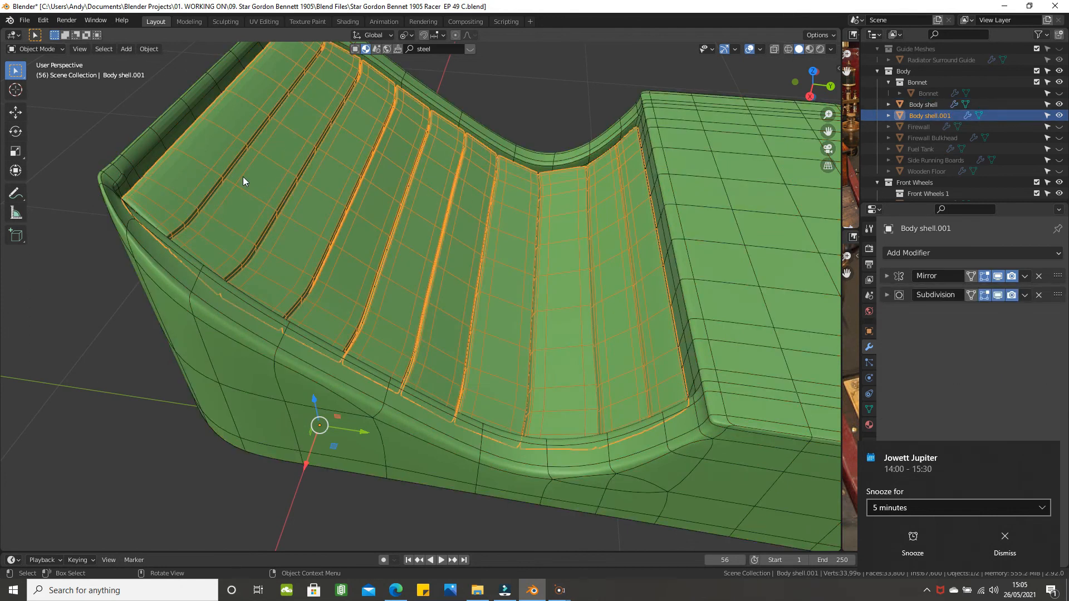
# - Apply smooth shading to the floorboards object
pyautogui.click(156, 51)
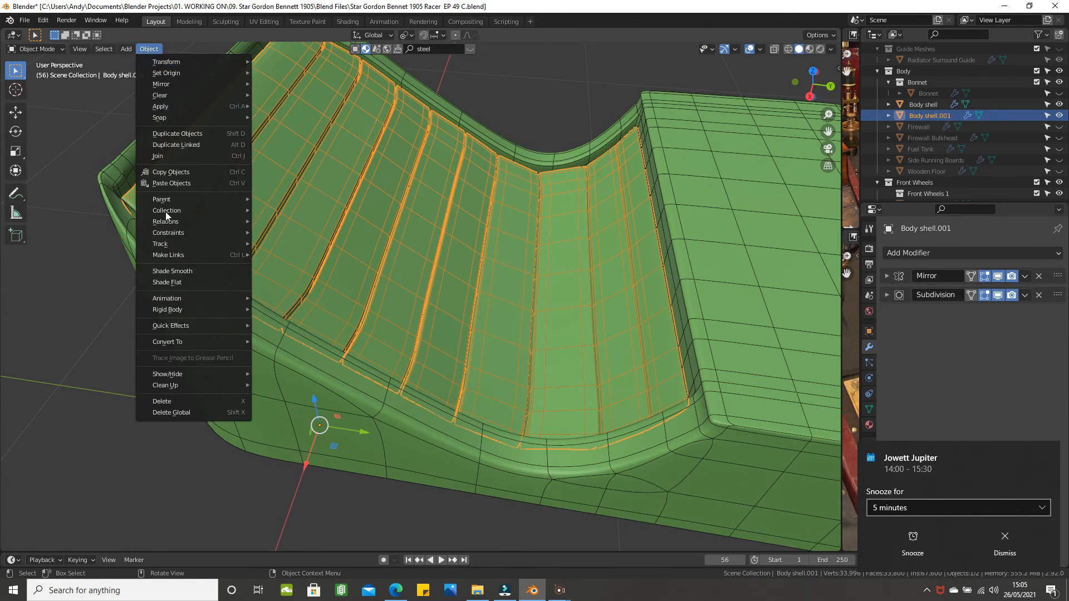
pyautogui.click(166, 272)
pyautogui.moveTo(166, 272); pyautogui.dragTo(275, 272, button='middle')
pyautogui.scroll(1, 319, 263)
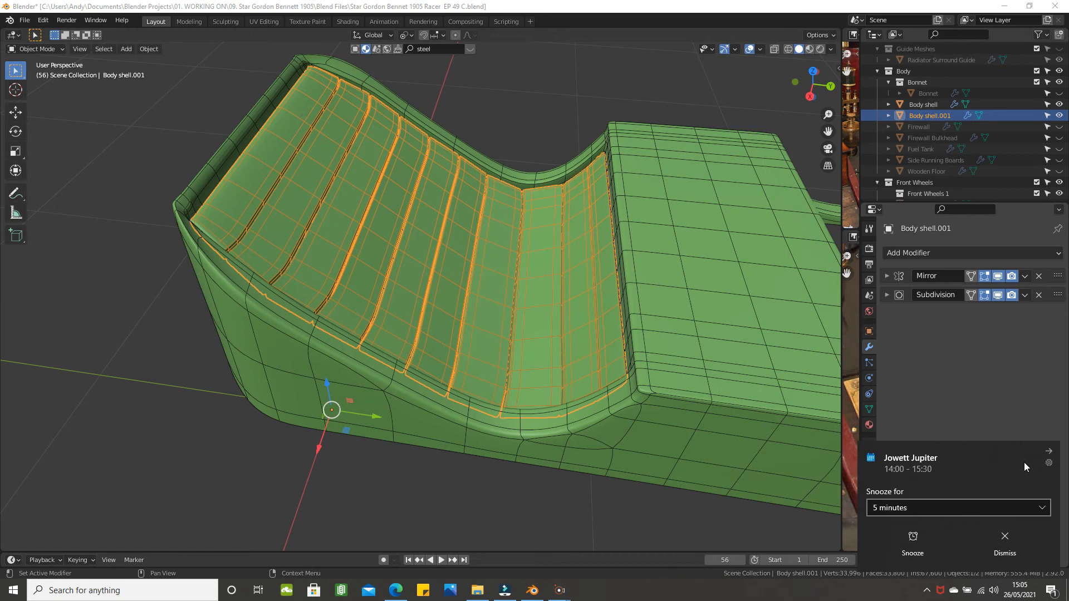
# - Open the floor's material settings and search the BlenderKit material library for wood, closing the asset results after browsing
pyautogui.click(869, 425)
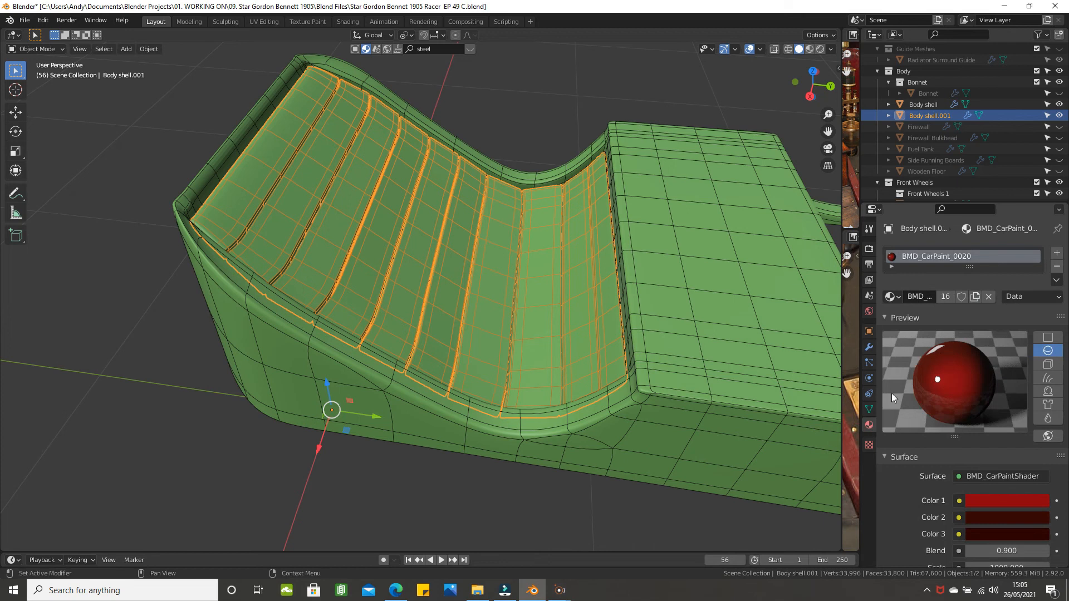
pyautogui.click(470, 49)
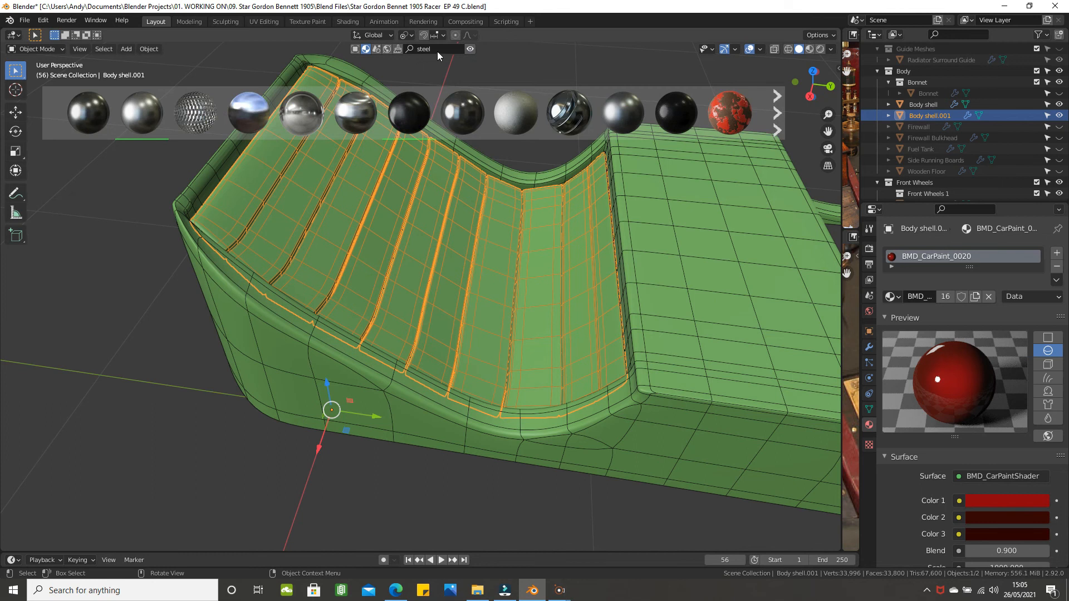
pyautogui.click(437, 49)
pyautogui.write('wood')
pyautogui.press('Return')
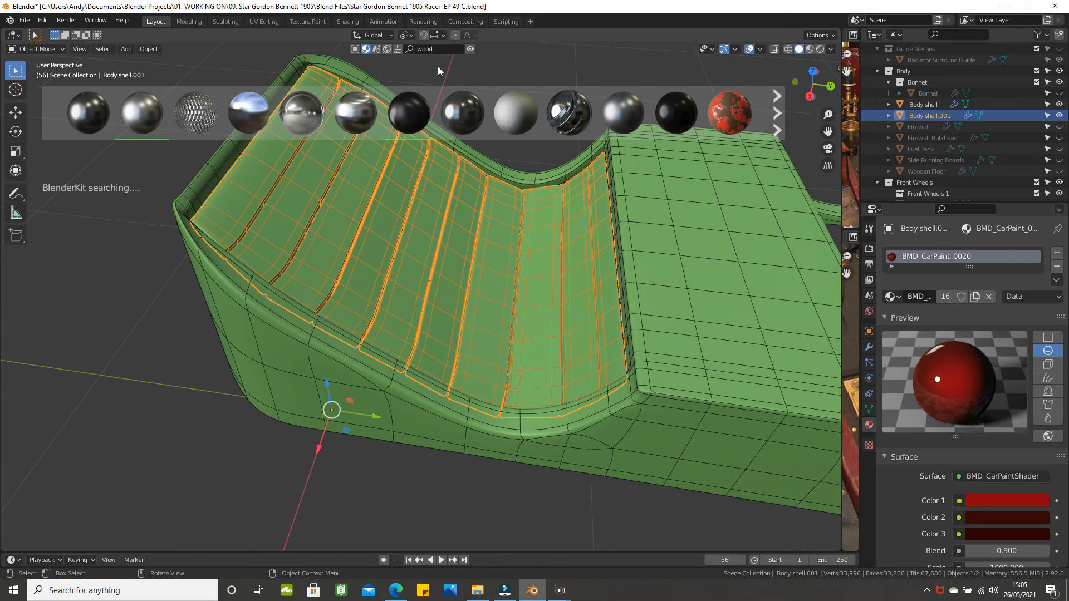
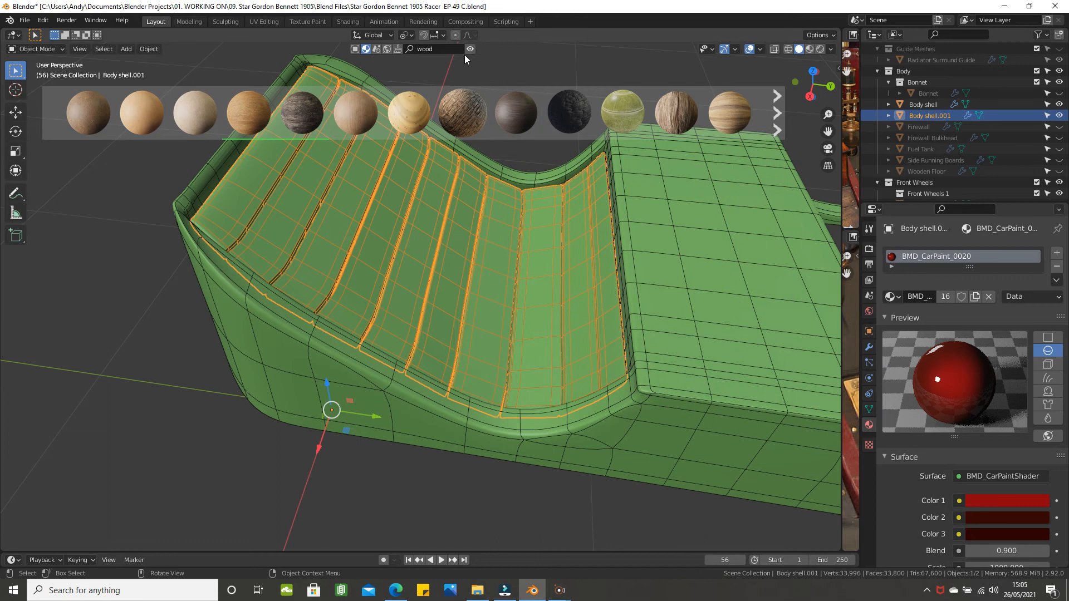
pyautogui.click(471, 49)
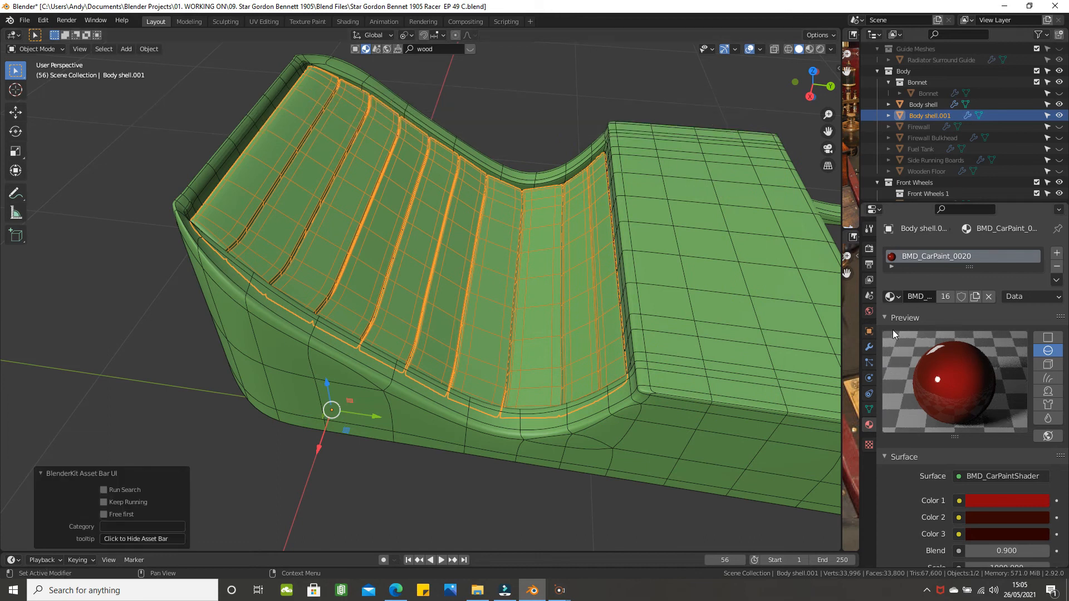
# - Assign the existing Wood vanished material to the floorboards and inspect them closely in Material Preview shading
pyautogui.click(893, 297)
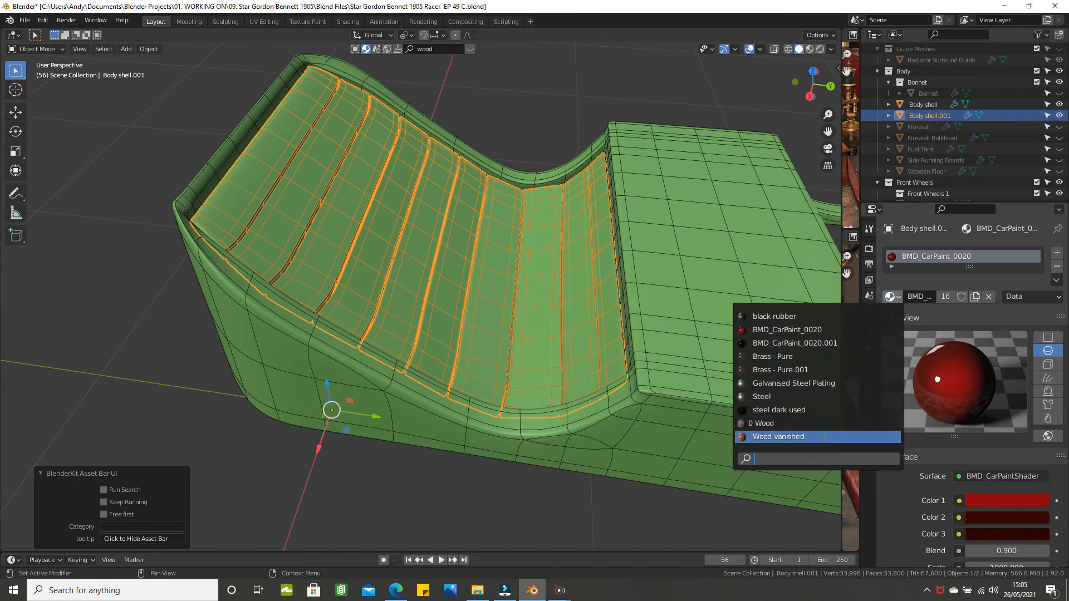
pyautogui.click(824, 436)
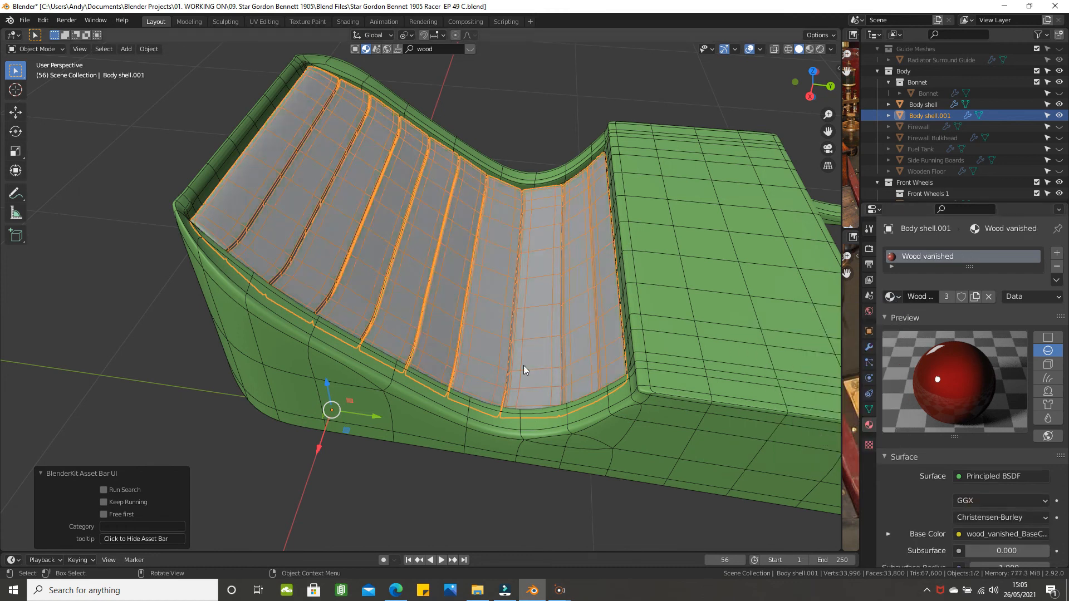
pyautogui.moveTo(456, 356); pyautogui.dragTo(764, 106, button='middle')
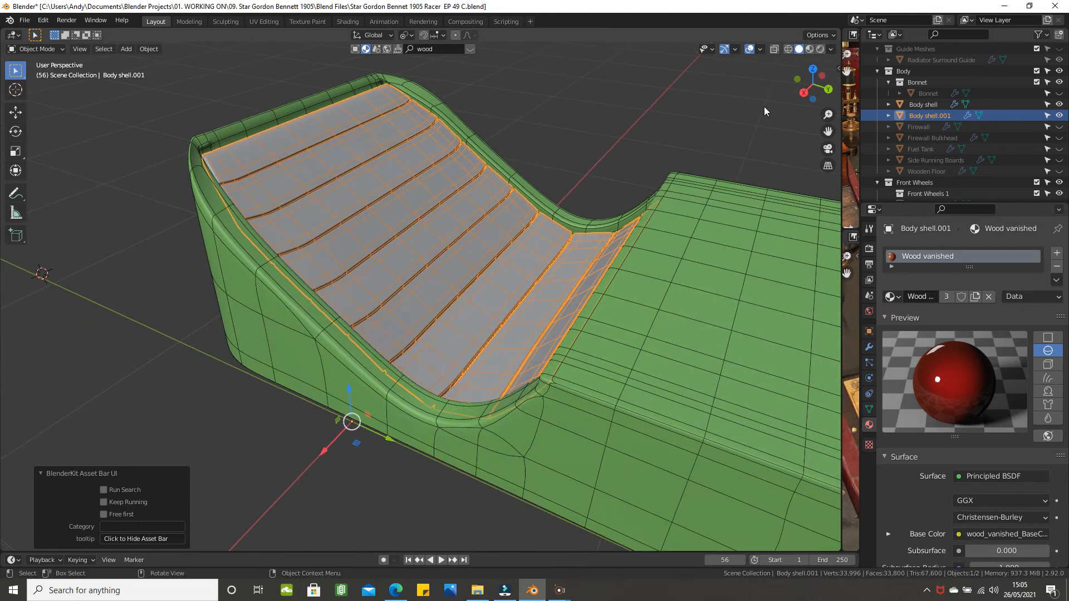
pyautogui.click(809, 49)
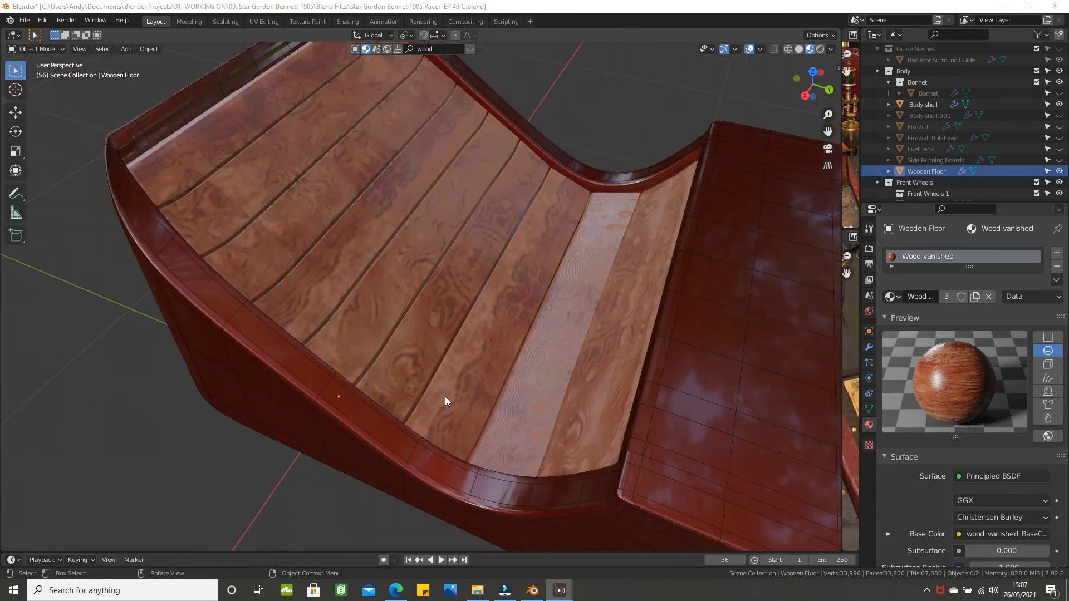
pyautogui.moveTo(445, 395)
pyautogui.mouseDown(button='middle')
pyautogui.moveTo(450, 432)
pyautogui.moveTo(529, 390)
pyautogui.moveTo(537, 374)
pyautogui.moveTo(438, 390)
pyautogui.mouseUp(button='middle')
pyautogui.scroll(5, 445, 390)
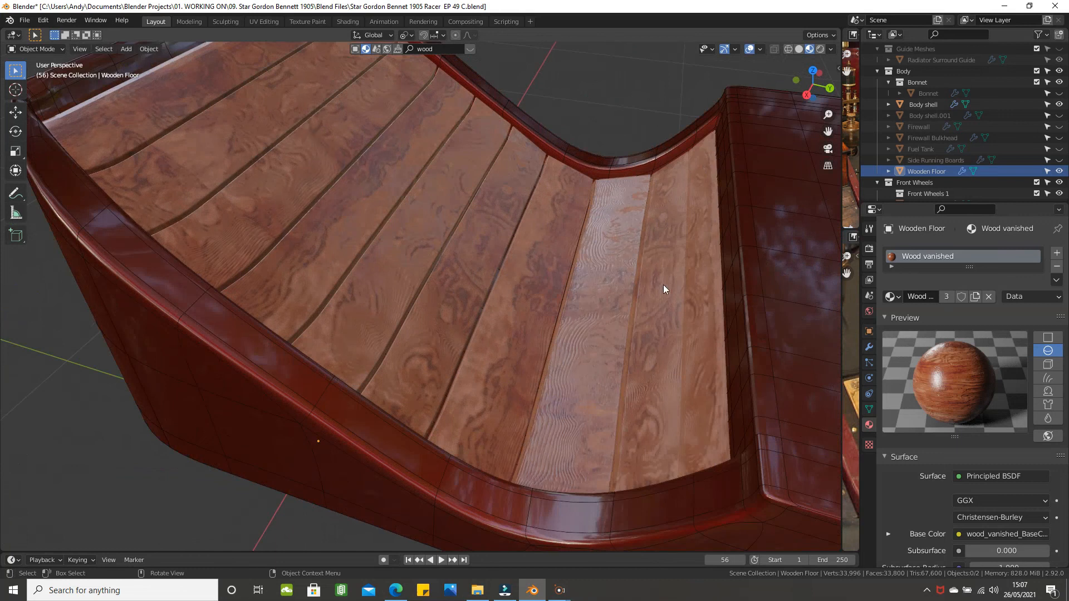
# - Widen the reference image area and examine the cockpit photo's floor, wooden box, dashboard and pedals against the modelled floorboards
pyautogui.moveTo(843, 317); pyautogui.dragTo(364, 314)
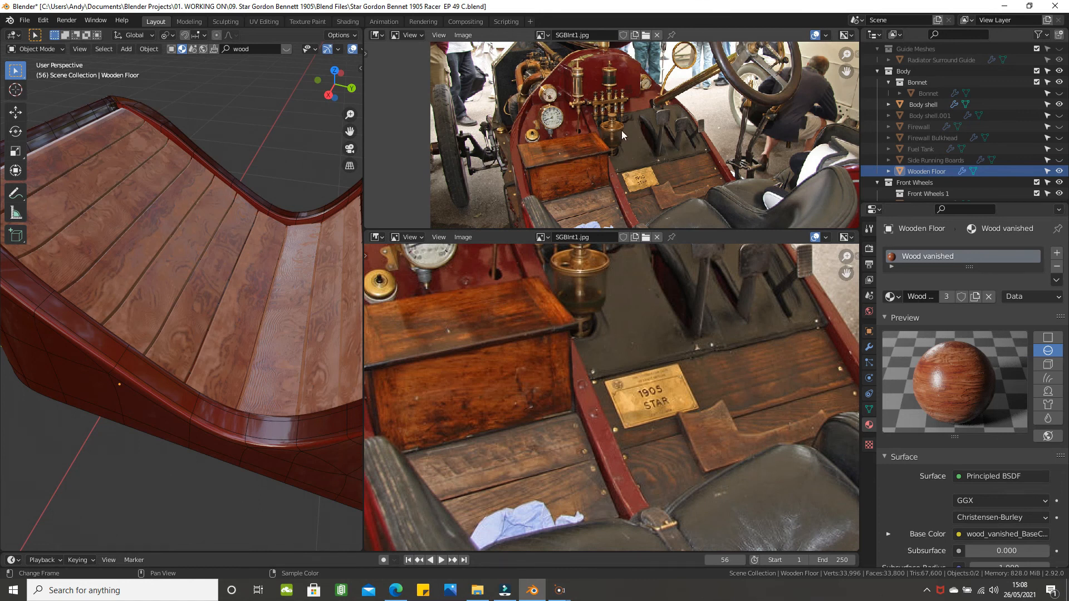
pyautogui.moveTo(534, 364); pyautogui.dragTo(601, 461, button='middle')
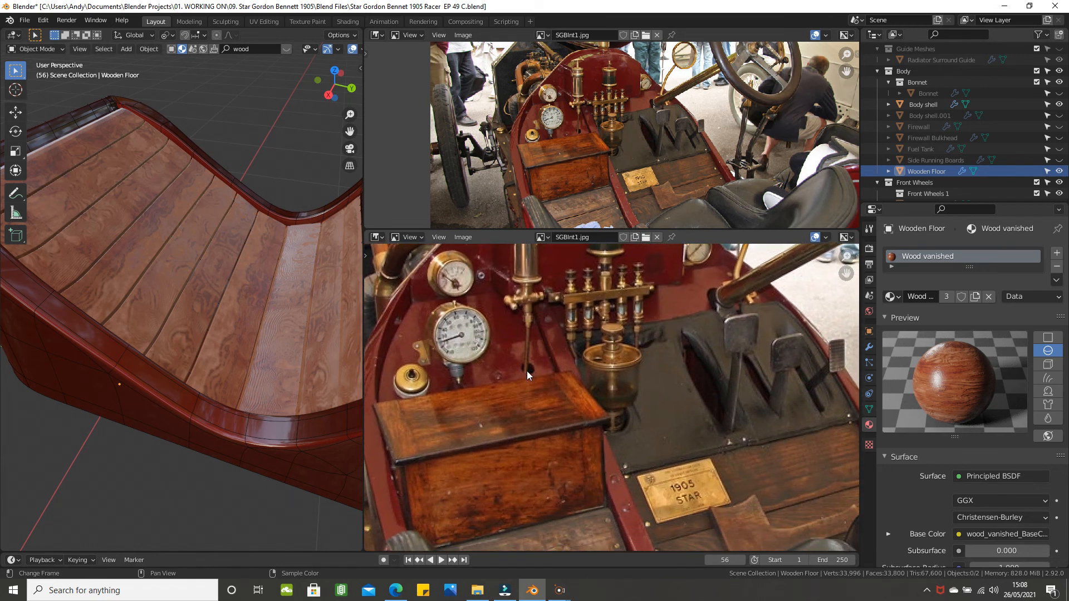
pyautogui.moveTo(523, 376); pyautogui.dragTo(512, 288, button='middle')
pyautogui.scroll(1, 535, 371)
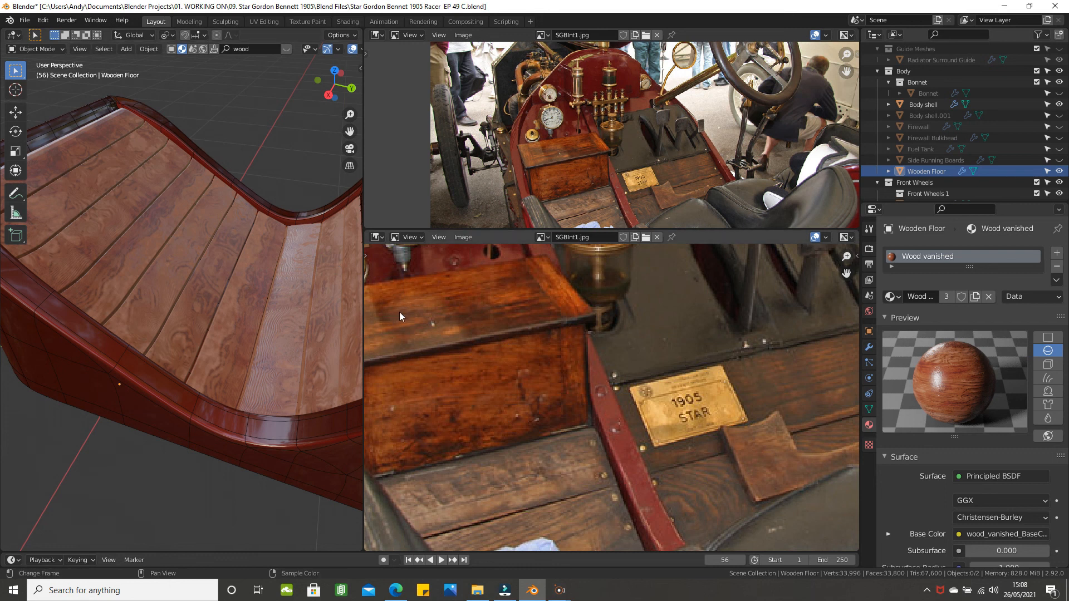
pyautogui.scroll(-4, 552, 402)
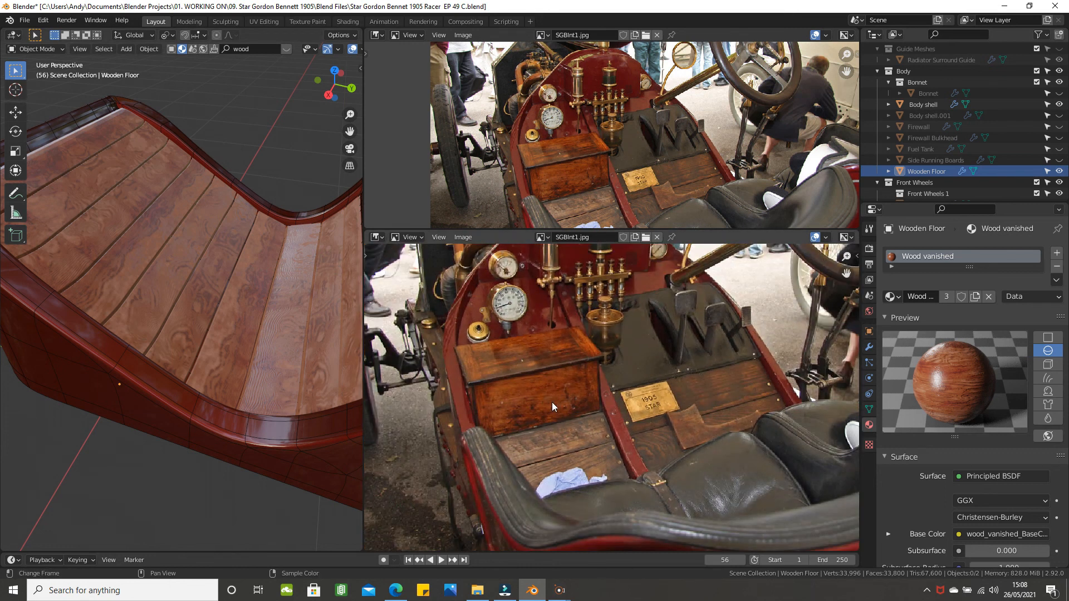
pyautogui.scroll(-2, 346, 392)
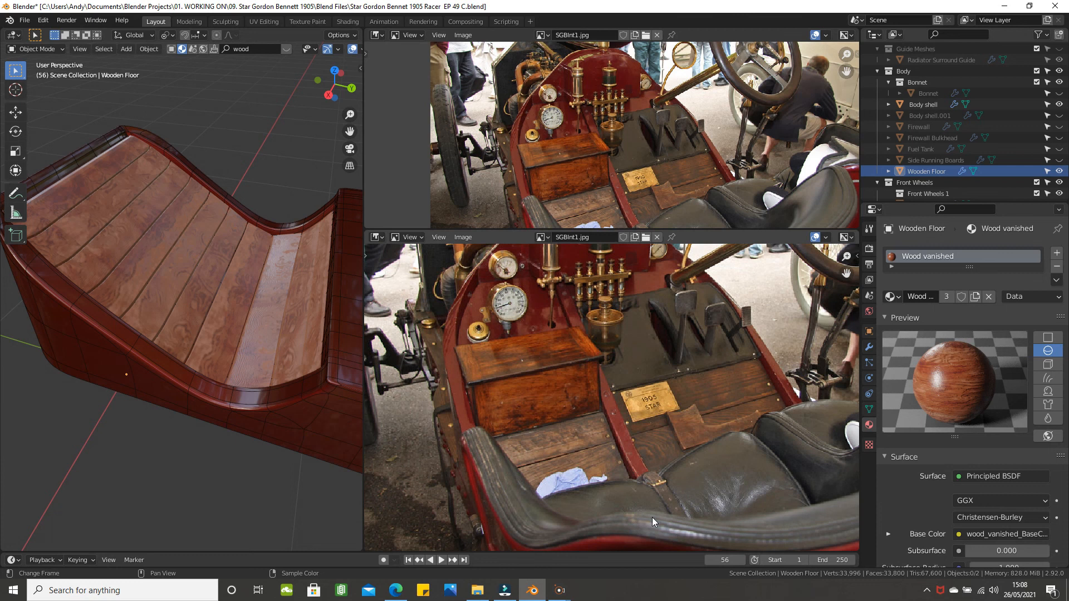
pyautogui.scroll(-1, 653, 517)
pyautogui.moveTo(703, 505); pyautogui.dragTo(722, 491, button='middle')
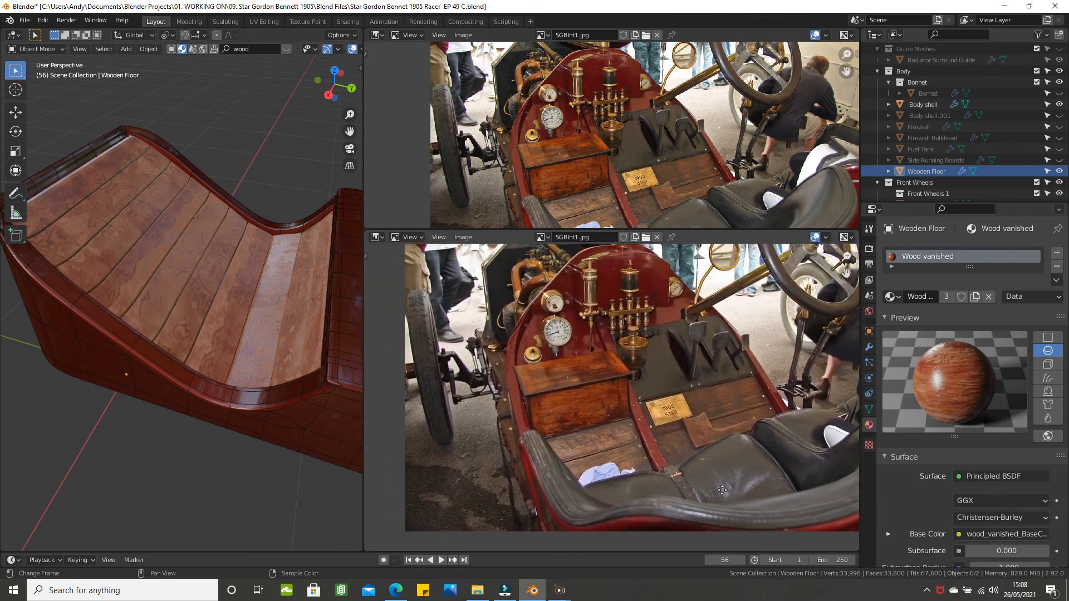
pyautogui.scroll(1, 723, 488)
pyautogui.moveTo(688, 206); pyautogui.dragTo(689, 89, button='middle')
pyautogui.scroll(1, 696, 72)
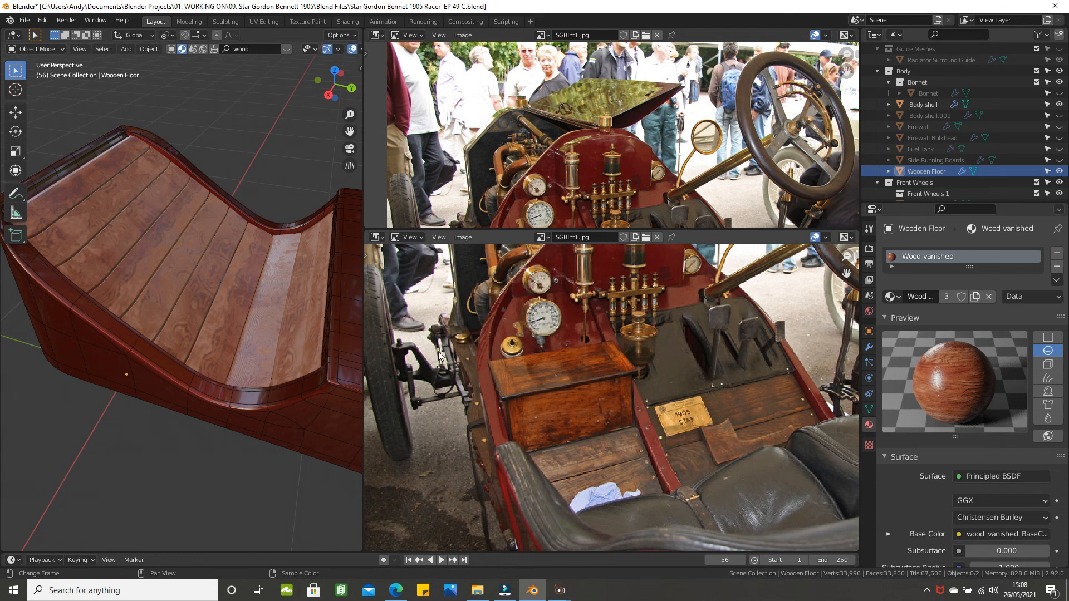
pyautogui.scroll(-2, 504, 365)
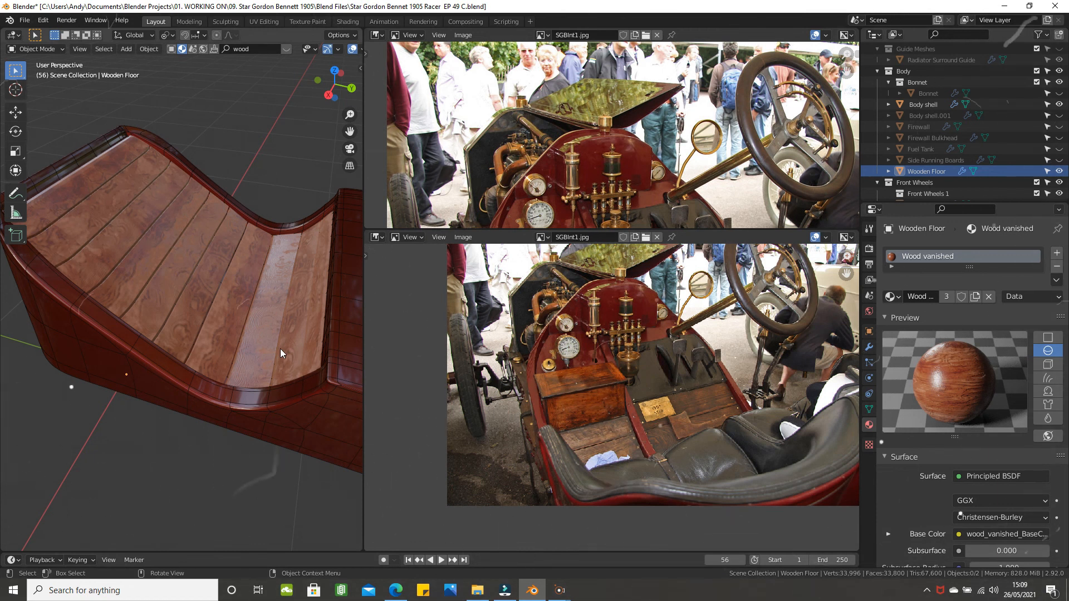
pyautogui.moveTo(254, 333); pyautogui.dragTo(320, 323, button='middle')
pyautogui.scroll(4, 212, 288)
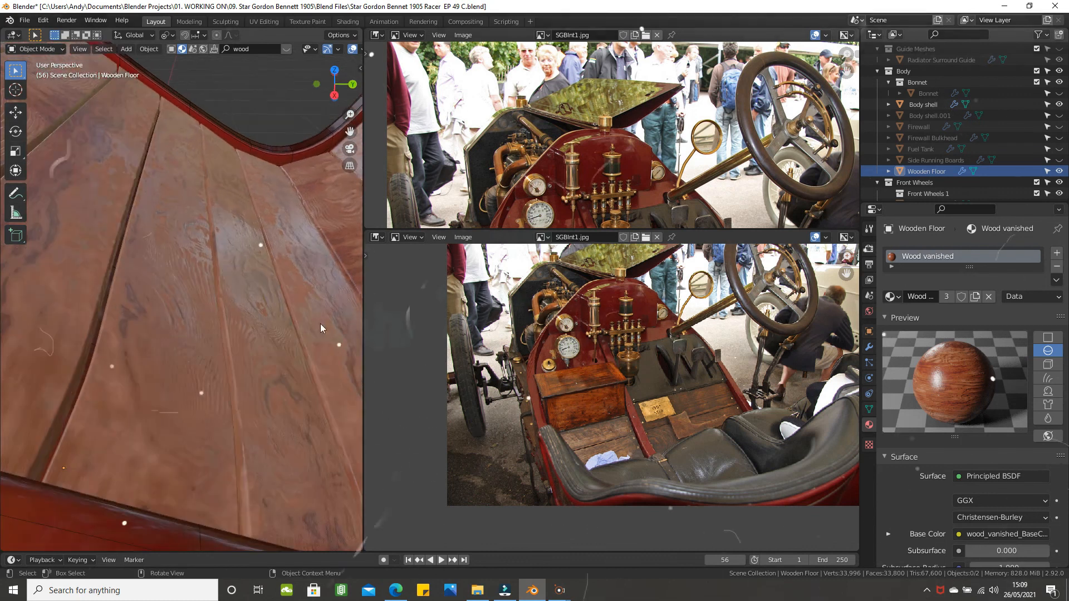